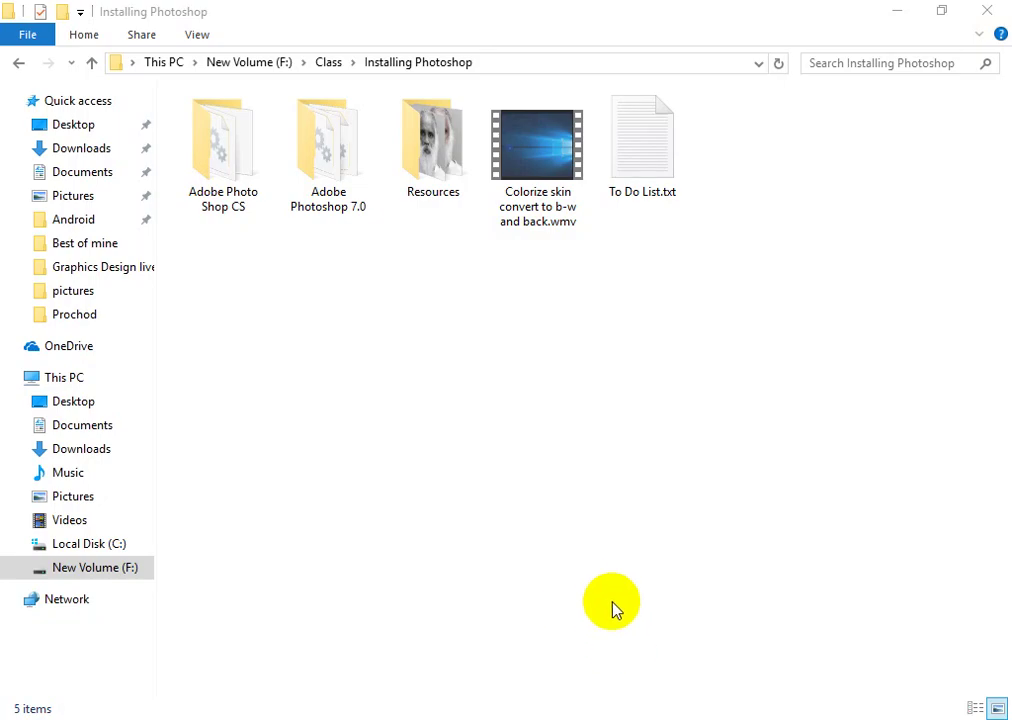
# Step: Bring the File Explorer window showing F:\Class\Installing Photoshop into focus
pyautogui.click(612, 601)
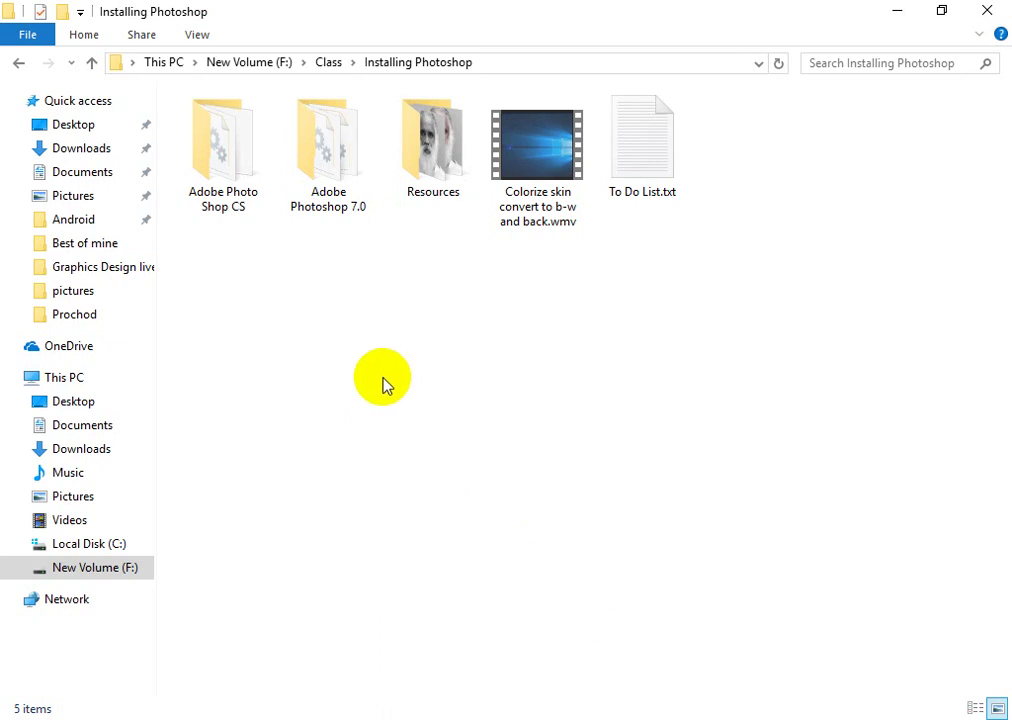
pyautogui.click(333, 224)
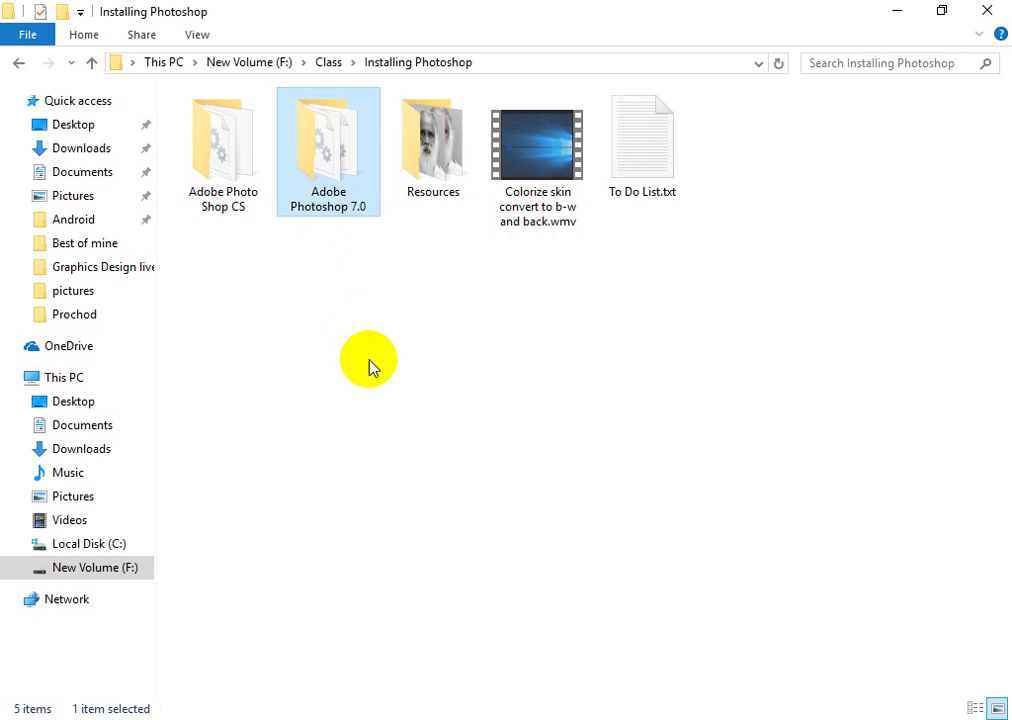
pyautogui.click(370, 365)
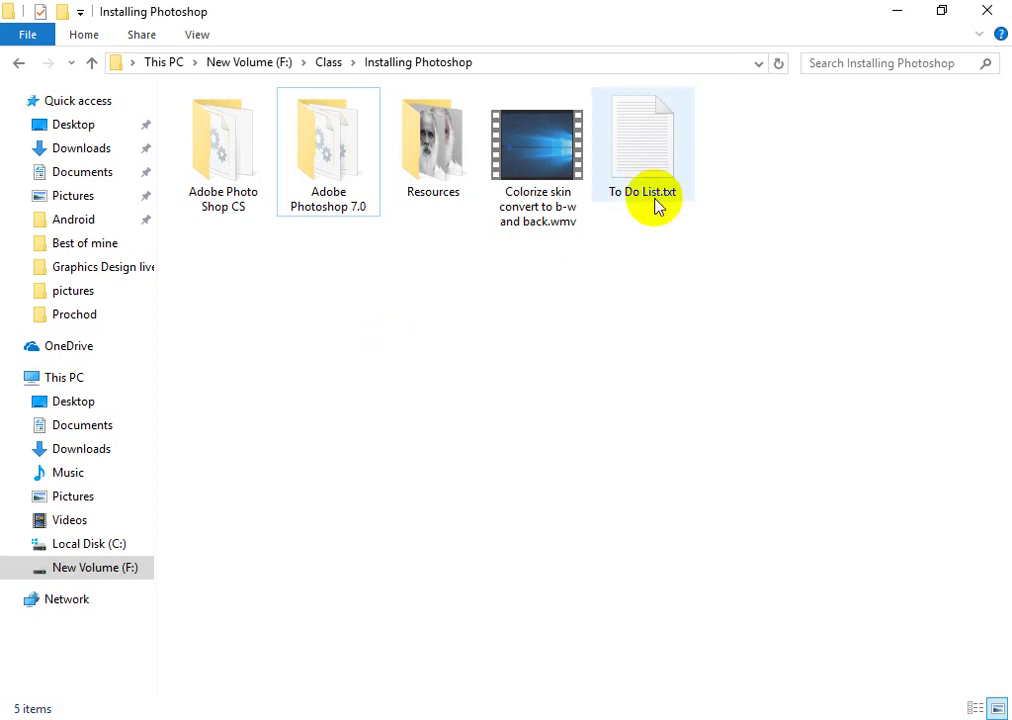
# Step: Open To Do List.txt, reposition and review it, then close it
pyautogui.doubleClick(644, 169)
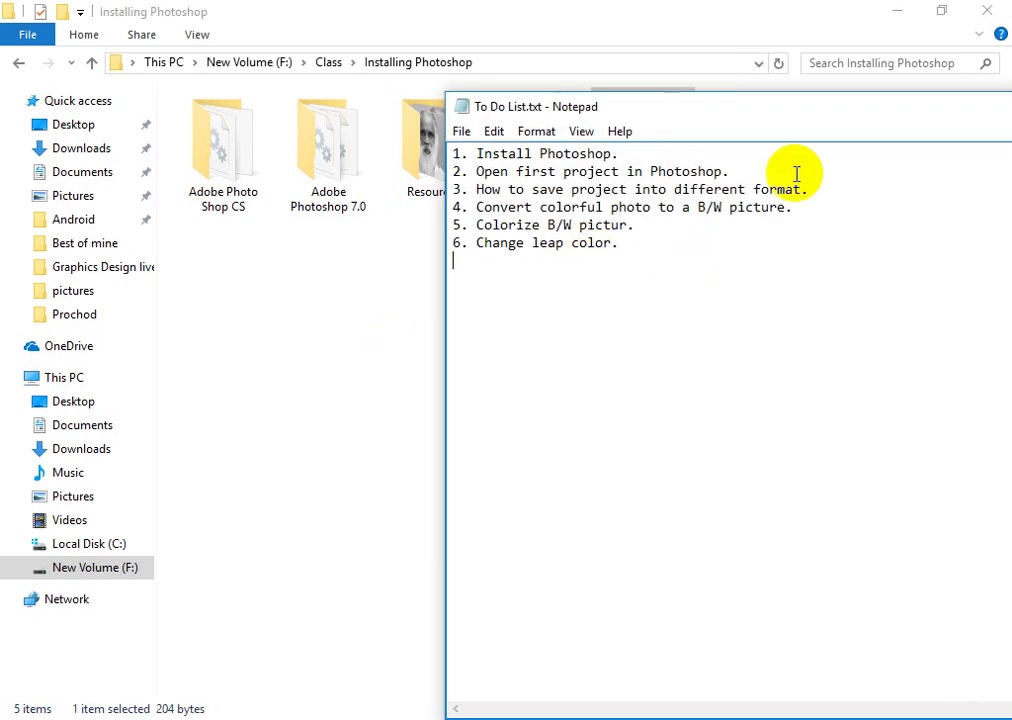
pyautogui.moveTo(852, 117); pyautogui.dragTo(477, 100)
pyautogui.click(346, 248)
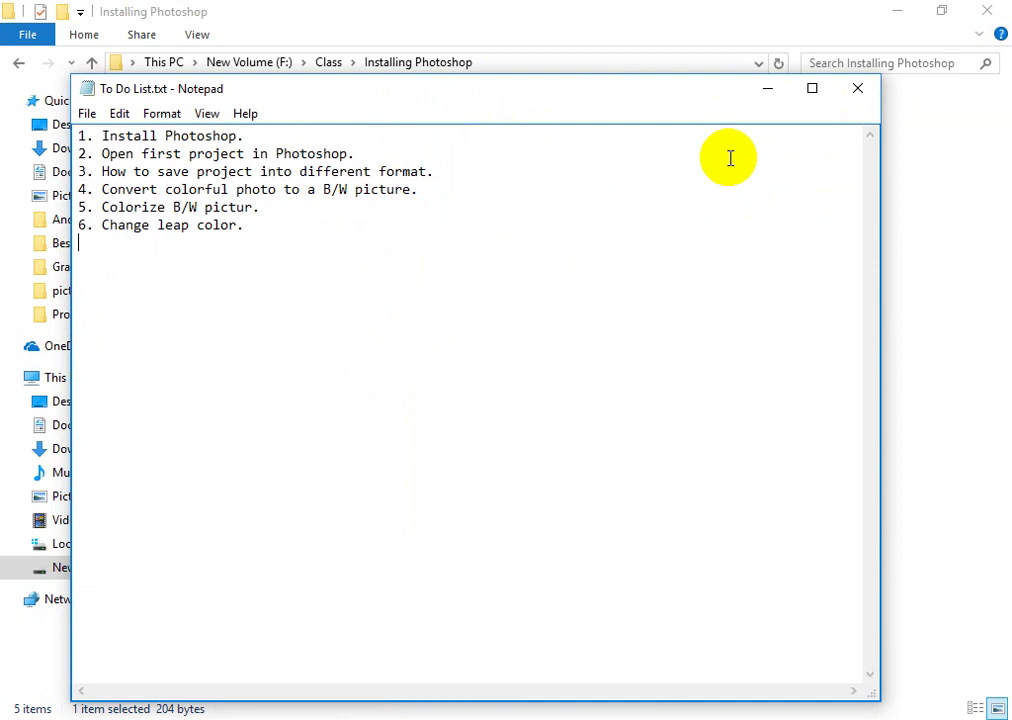
pyautogui.click(352, 280)
pyautogui.click(857, 88)
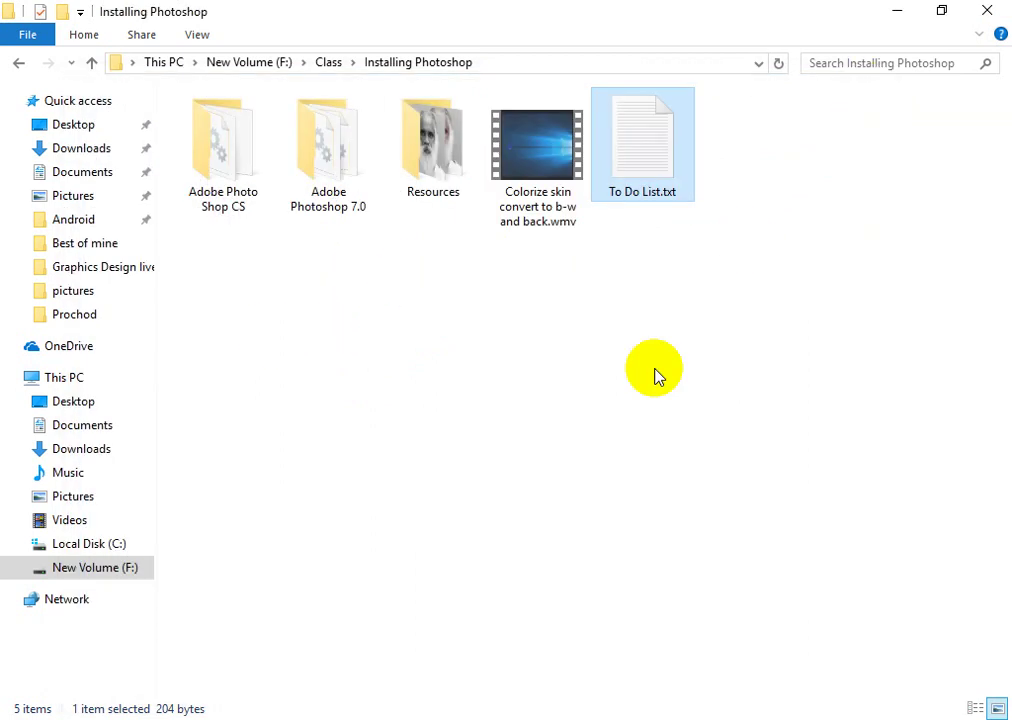
# Step: Create New Text Document.txt in the folder and open it in Notepad
pyautogui.rightClick(505, 388)
pyautogui.moveTo(551, 621)
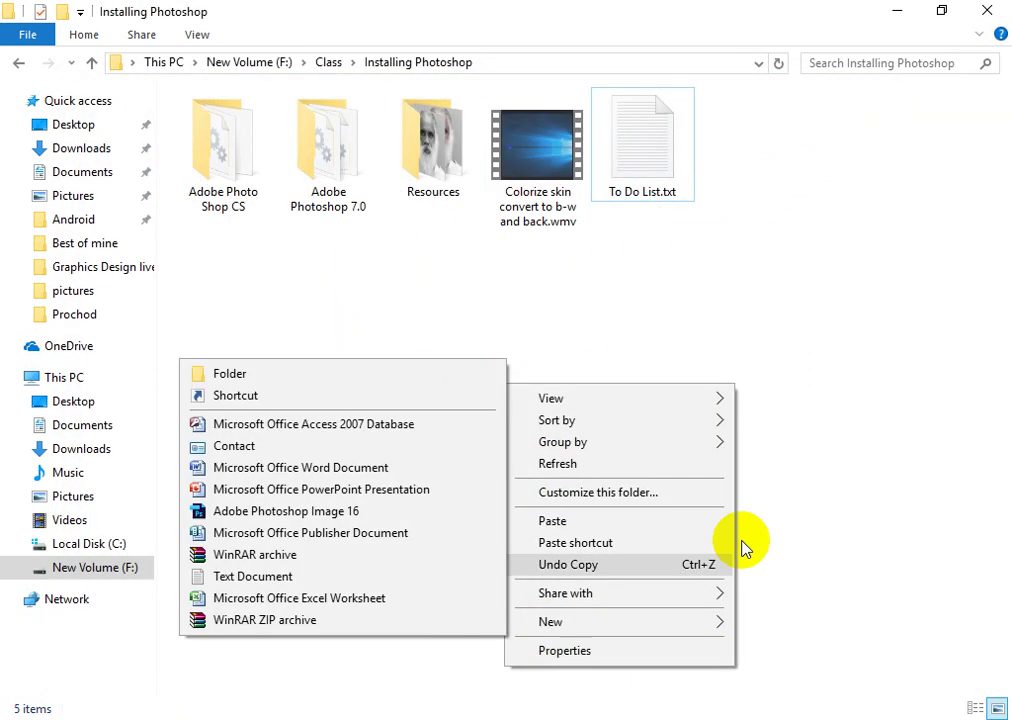
pyautogui.click(272, 577)
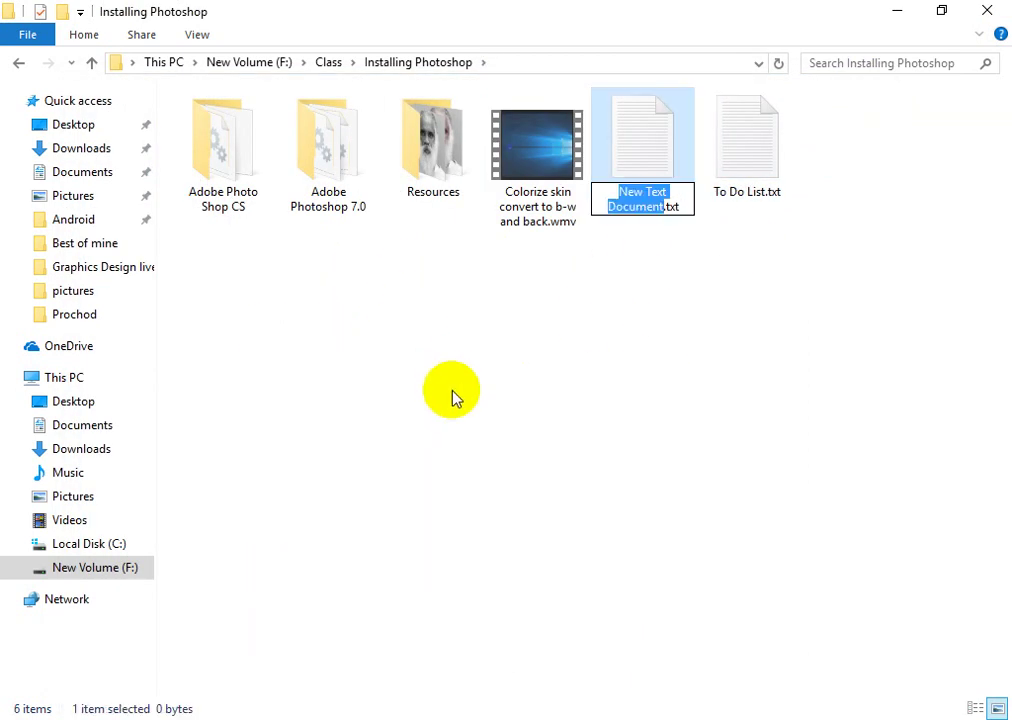
pyautogui.click(468, 388)
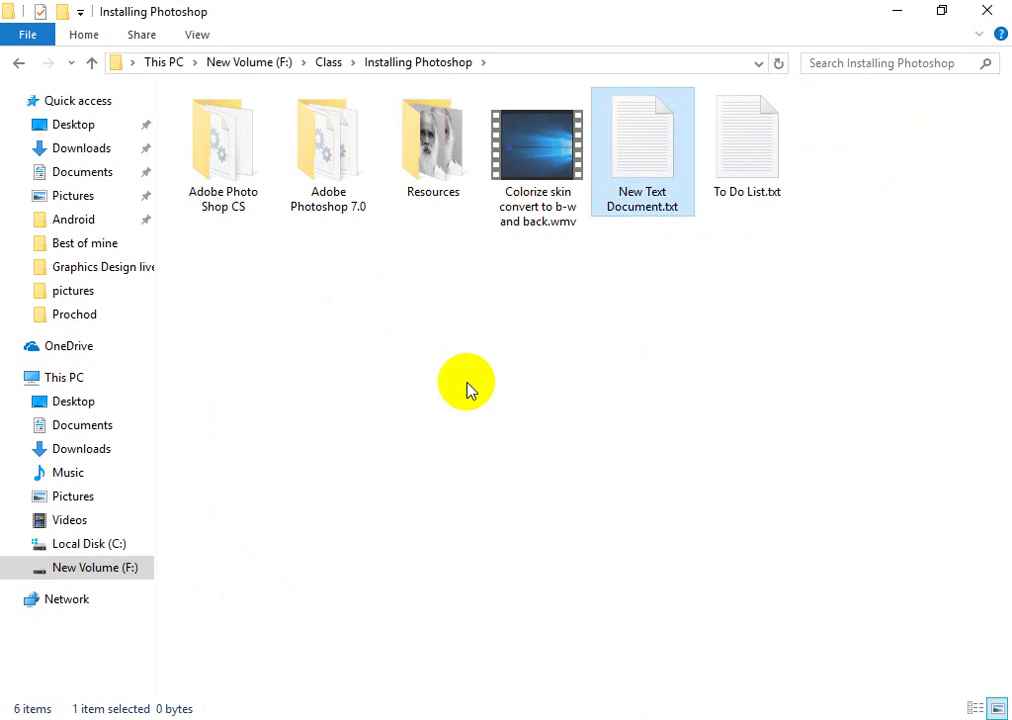
pyautogui.doubleClick(648, 160)
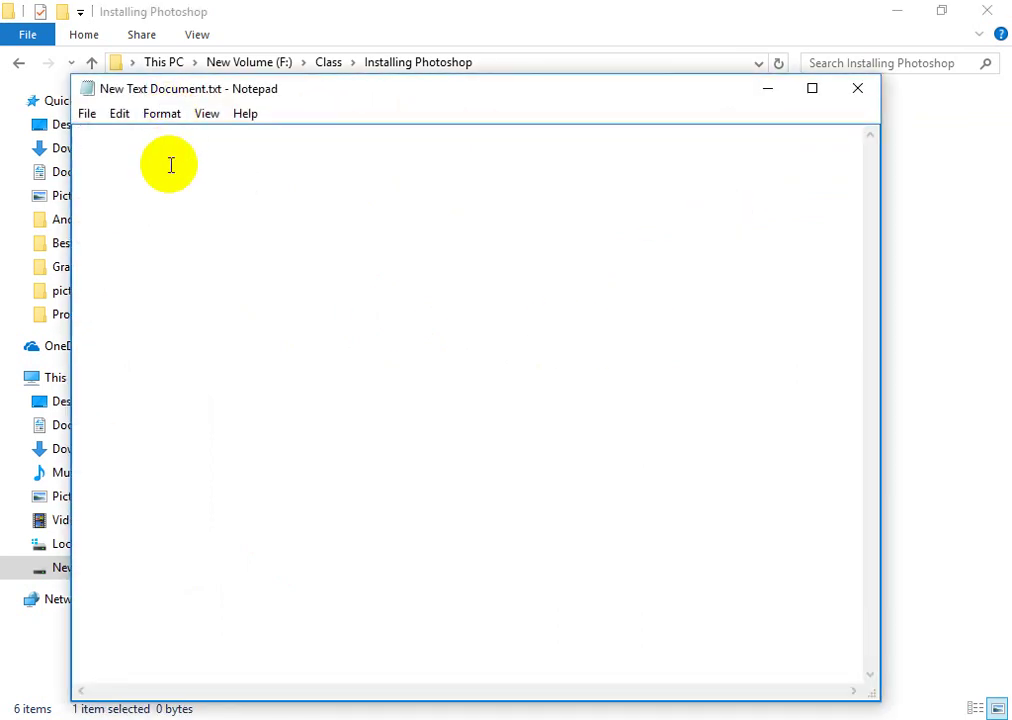
# Step: Type CS, Creative and S Suit on three lines, fixing typos
pyautogui.write('S')
pyautogui.write('C')
pyautogui.press('Return')
pyautogui.press('BackSpace')
pyautogui.press('BackSpace')
pyautogui.press('BackSpace')
pyautogui.write('CS')
pyautogui.press('Return')
pyautogui.write('C')
pyautogui.write('reative')
pyautogui.press('Return')
pyautogui.write('S')
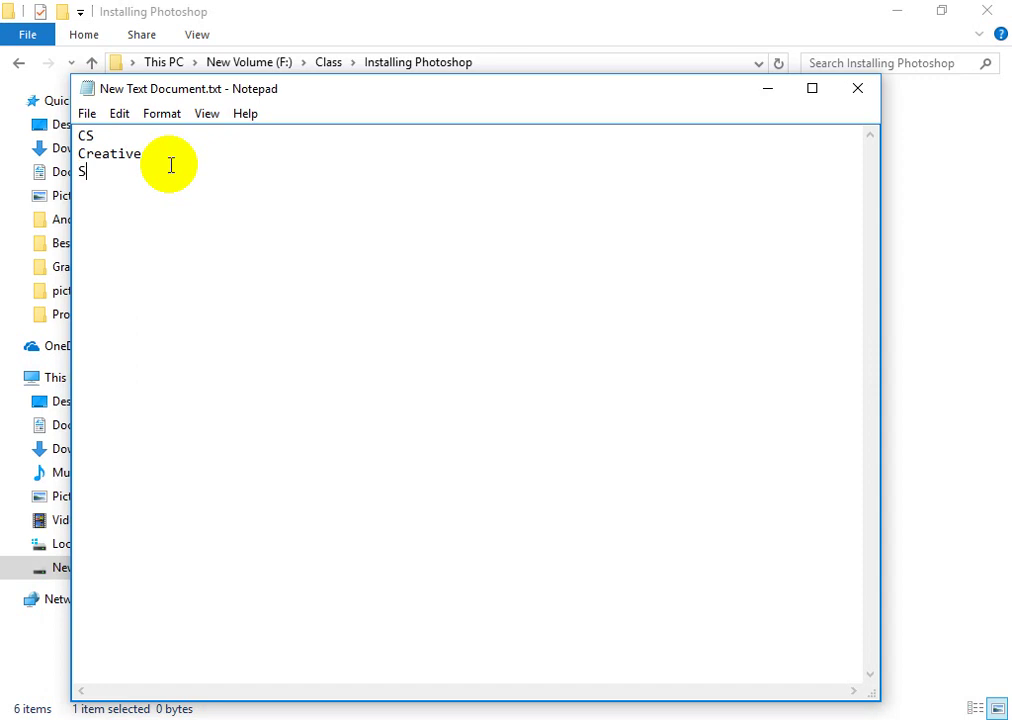
pyautogui.write(' Su')
pyautogui.write('ite')
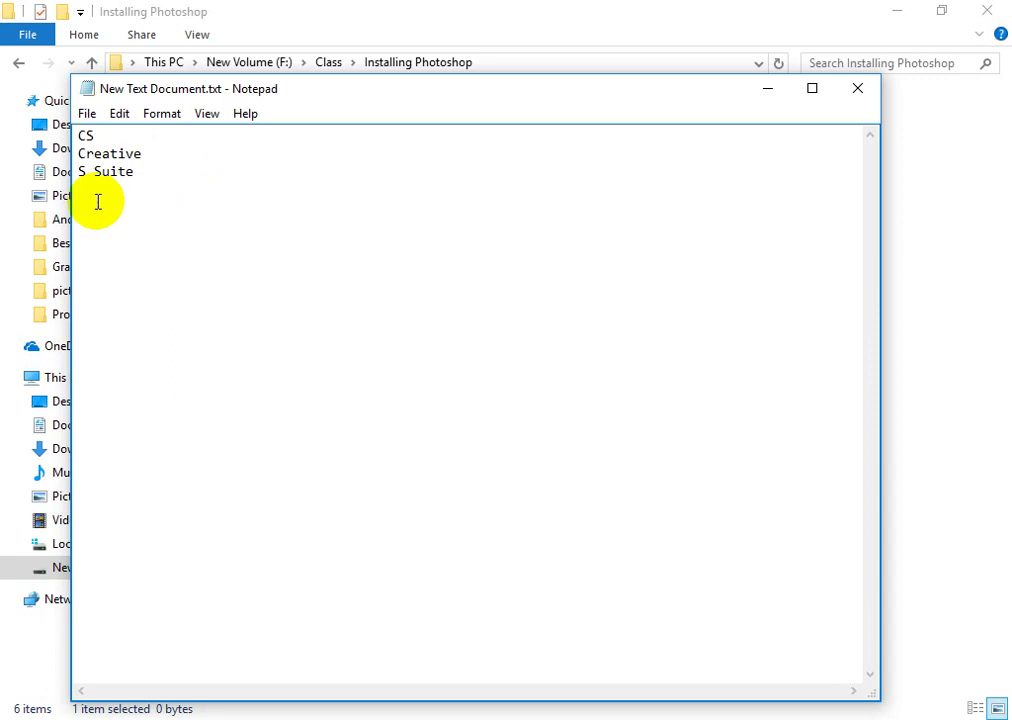
pyautogui.press('BackSpace')
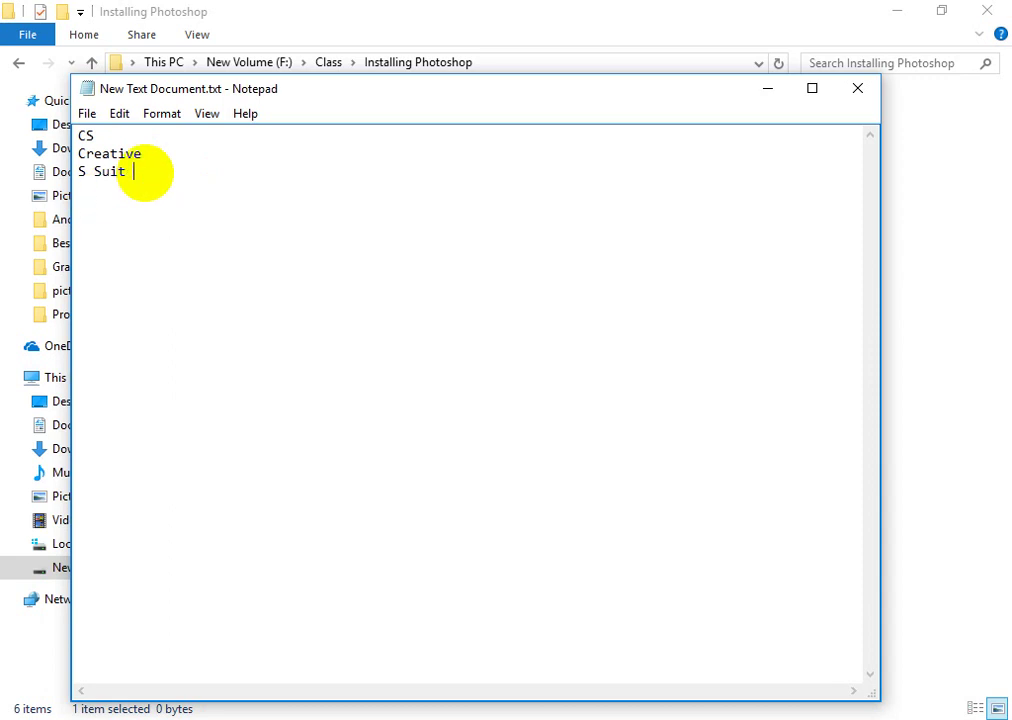
pyautogui.tripleClick(152, 175)
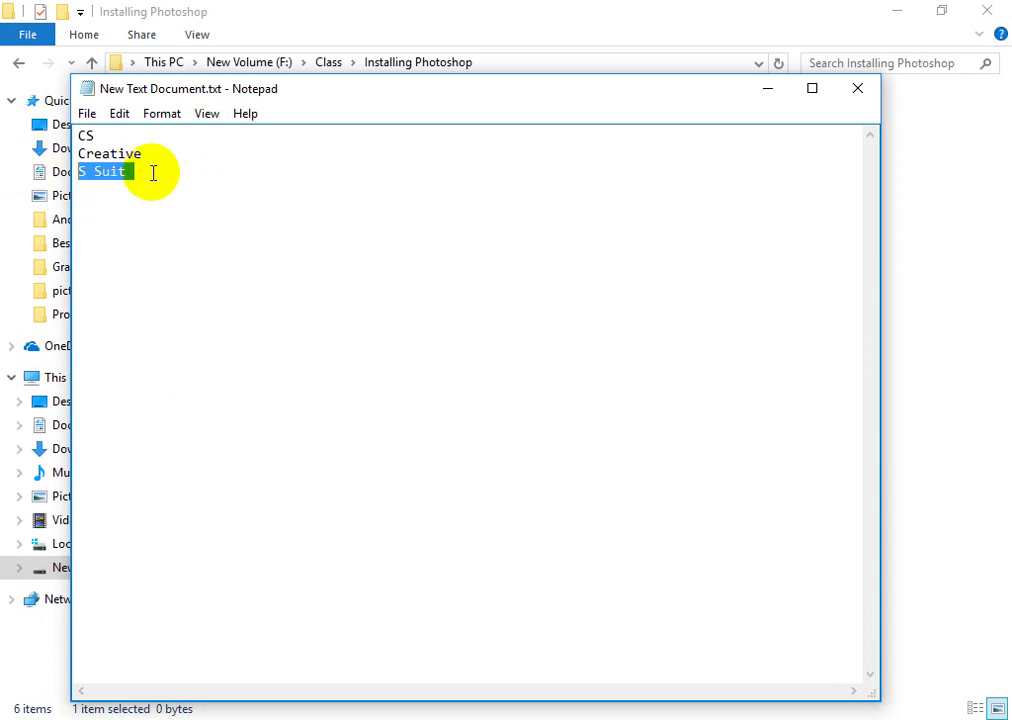
pyautogui.click(152, 173)
# Step: Launch Microsoft Office Word 2007 from Start search and minimize Notepad
pyautogui.press('super')
pyautogui.write('w')
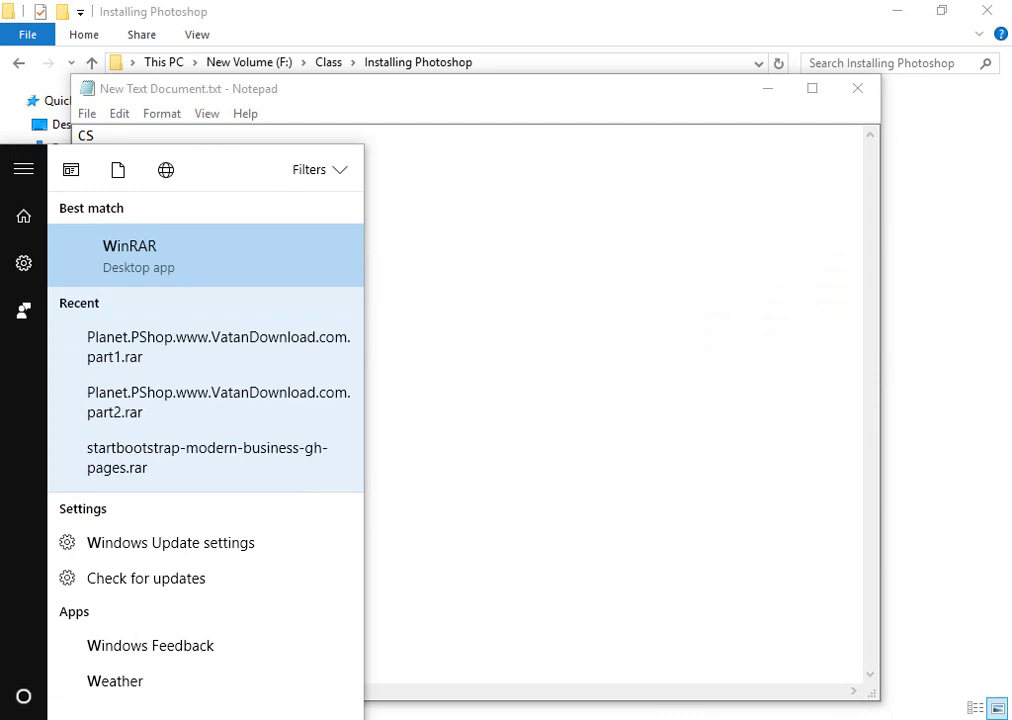
pyautogui.write('or')
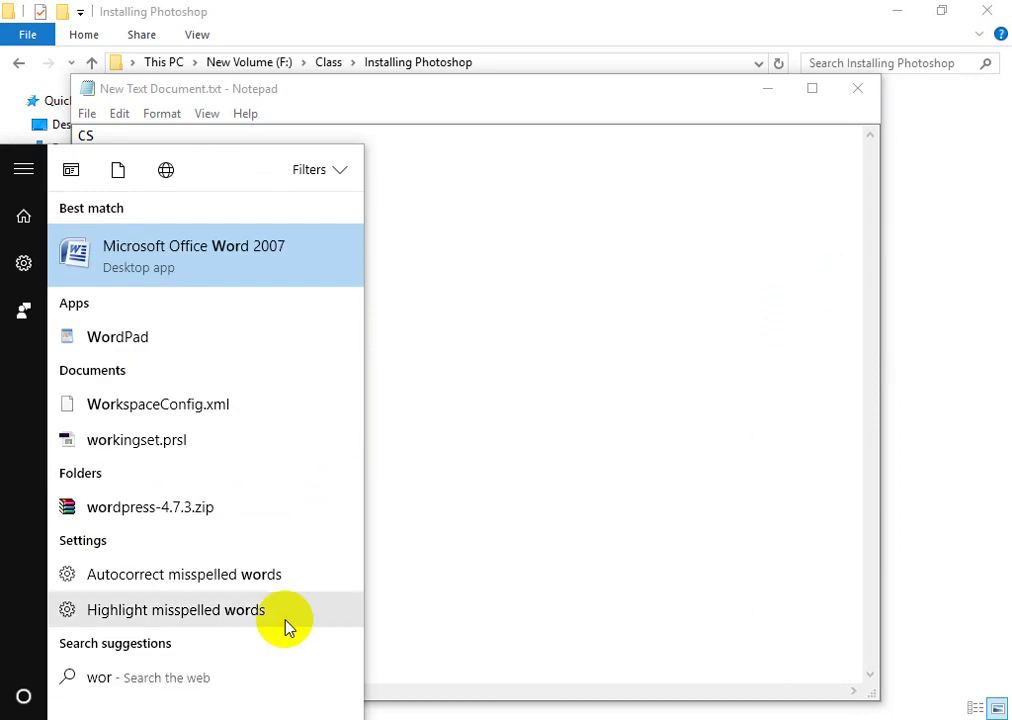
pyautogui.click(551, 381)
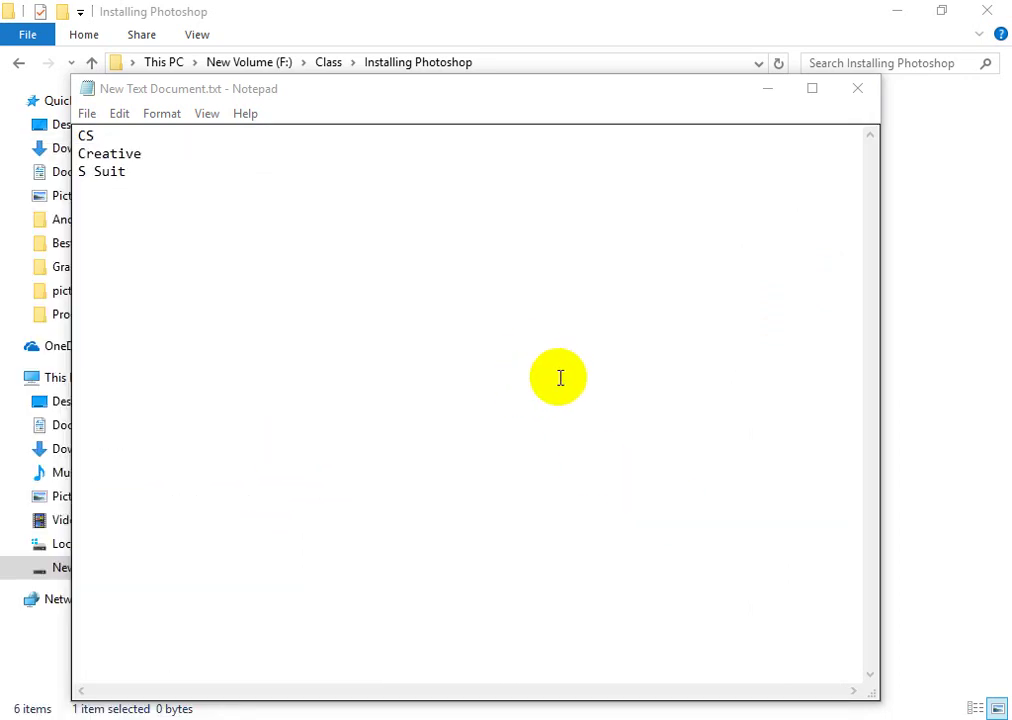
pyautogui.click(776, 94)
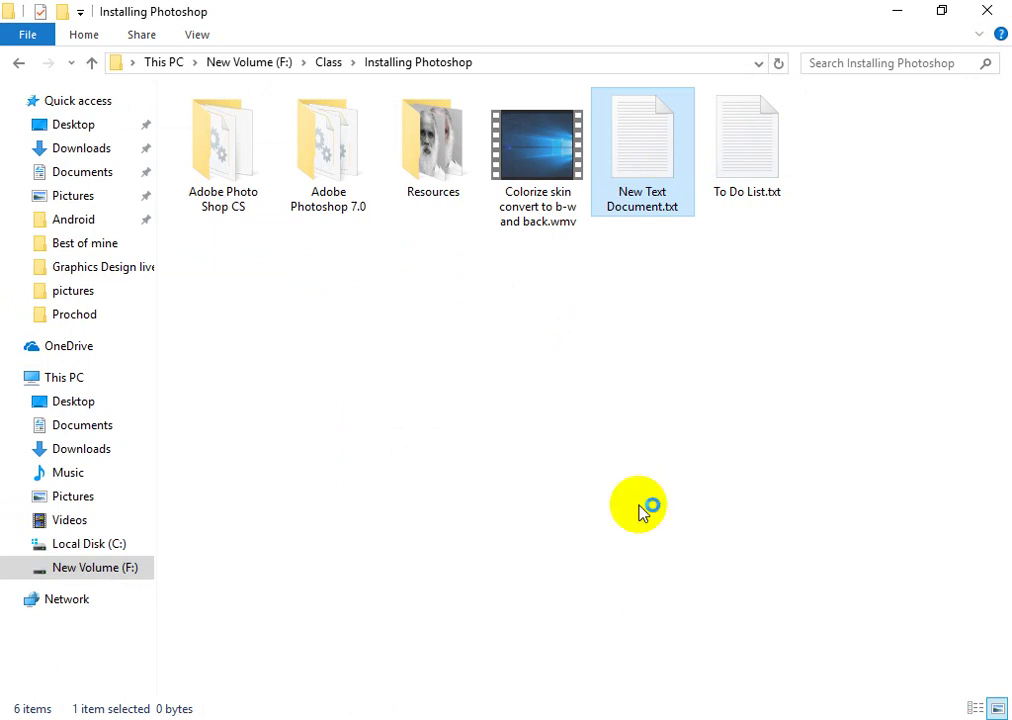
# Step: Refresh the Installing Photoshop folder listing twice
pyautogui.click(621, 379)
pyautogui.rightClick(562, 335)
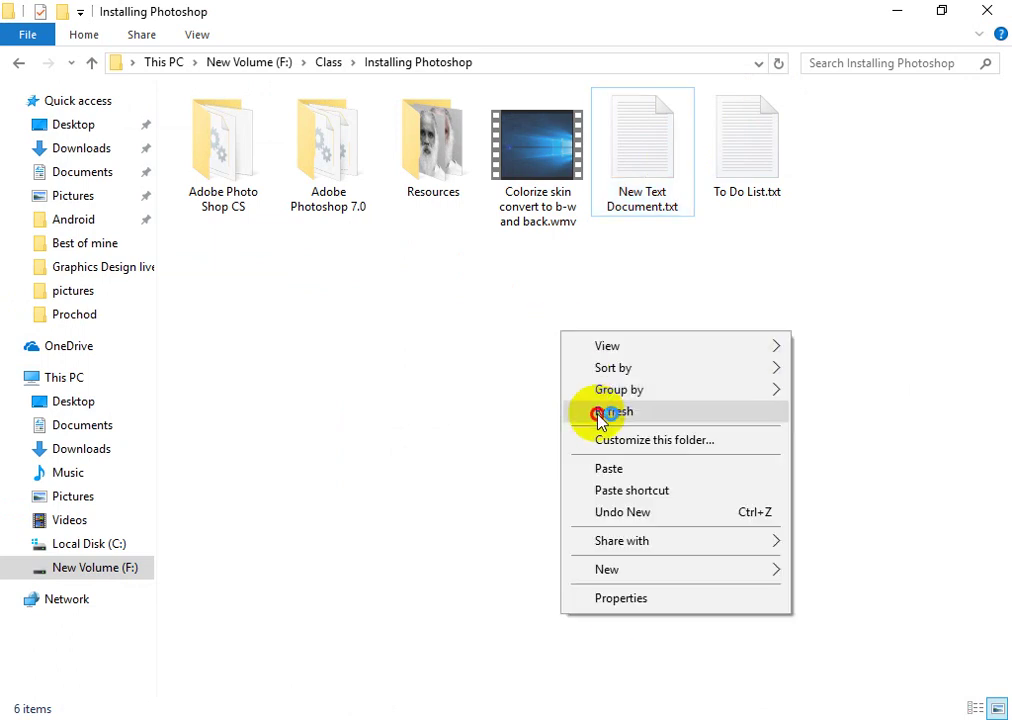
pyautogui.click(600, 415)
pyautogui.rightClick(571, 350)
pyautogui.click(622, 428)
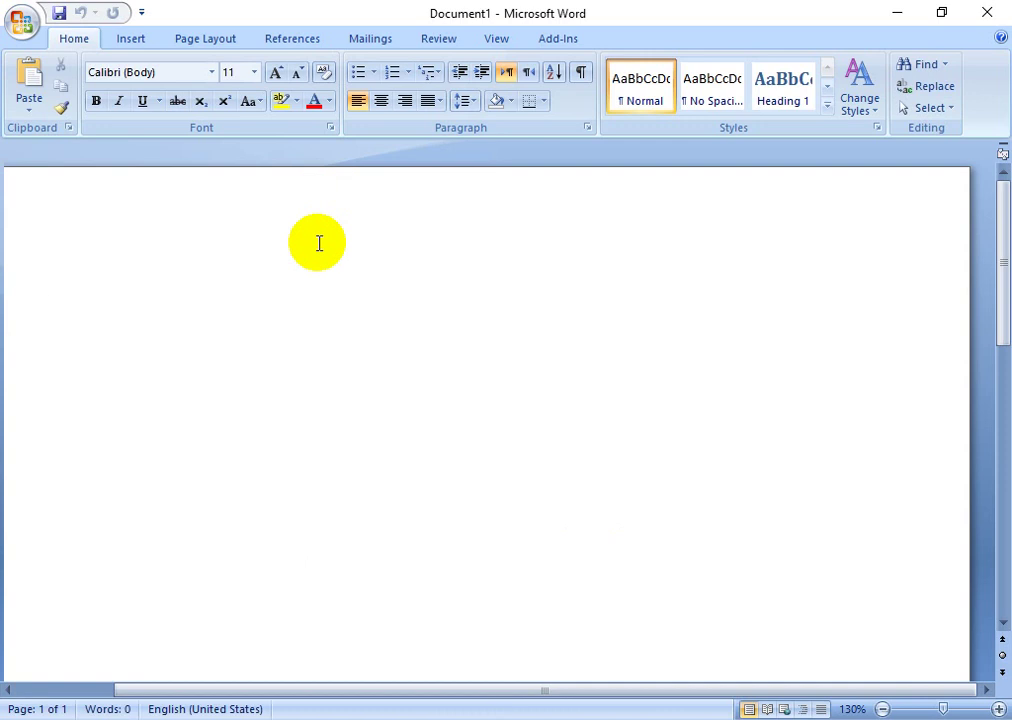
# Step: Type c, Creative, S and Suit on separate lines
pyautogui.write('s')
pyautogui.press('BackSpace')
pyautogui.write('c')
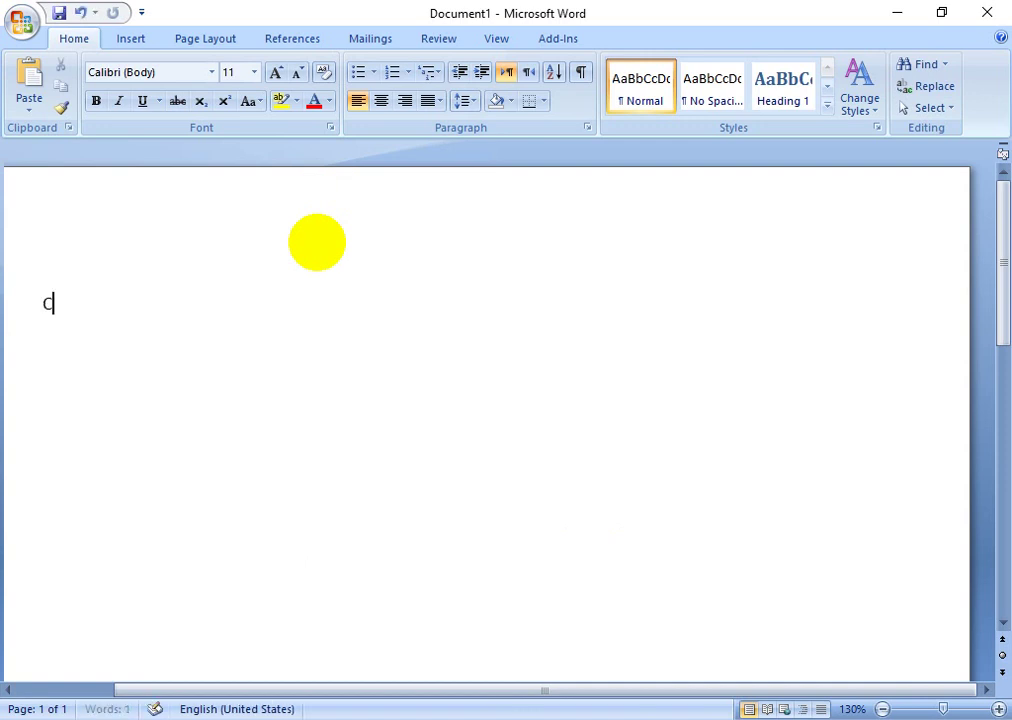
pyautogui.press('Return')
pyautogui.write('Creati')
pyautogui.write('ve')
pyautogui.press('Return')
pyautogui.write('S')
pyautogui.press('Return')
pyautogui.write('Suit')
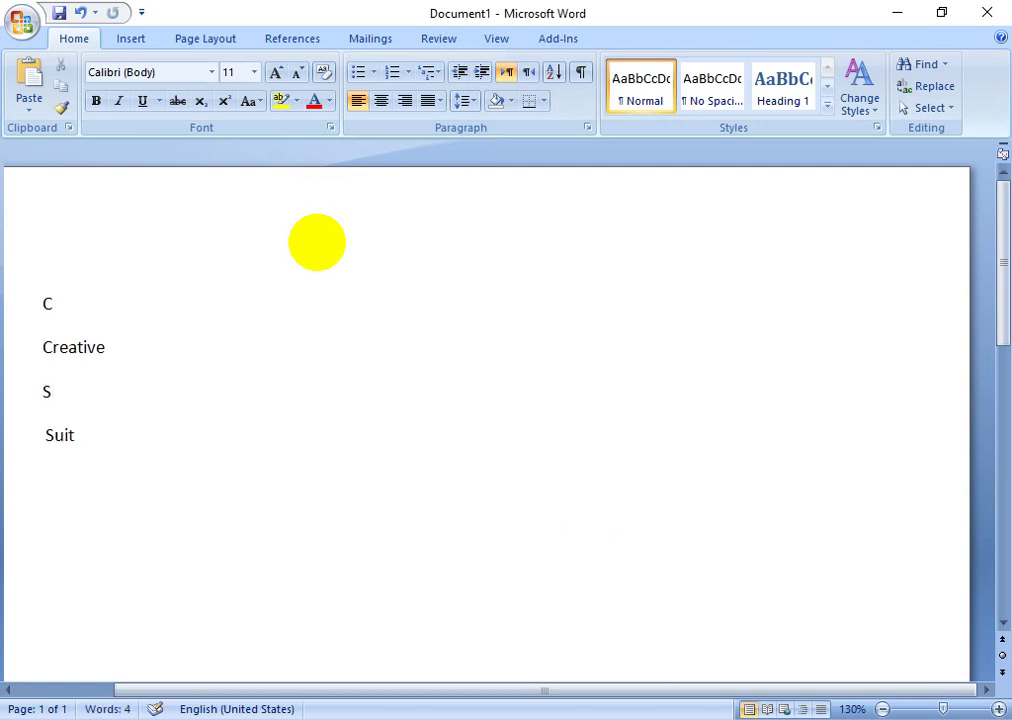
# Step: Run a spelling and grammar check on the document through to completion
pyautogui.click(8, 437)
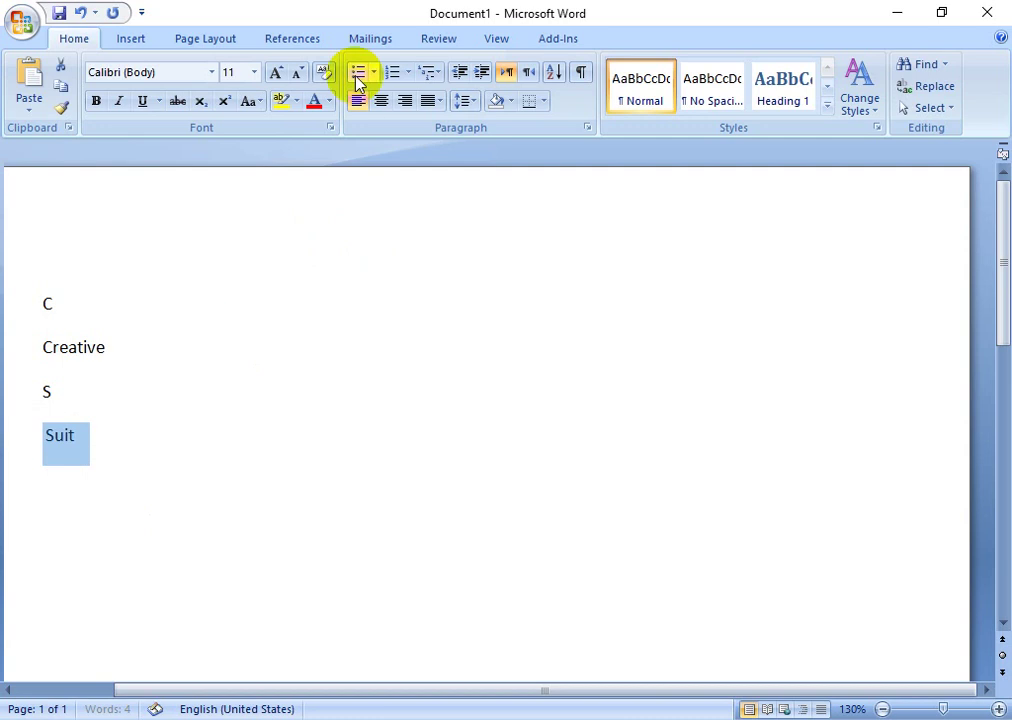
pyautogui.scroll(-4, 12, 79)
pyautogui.click(14, 82)
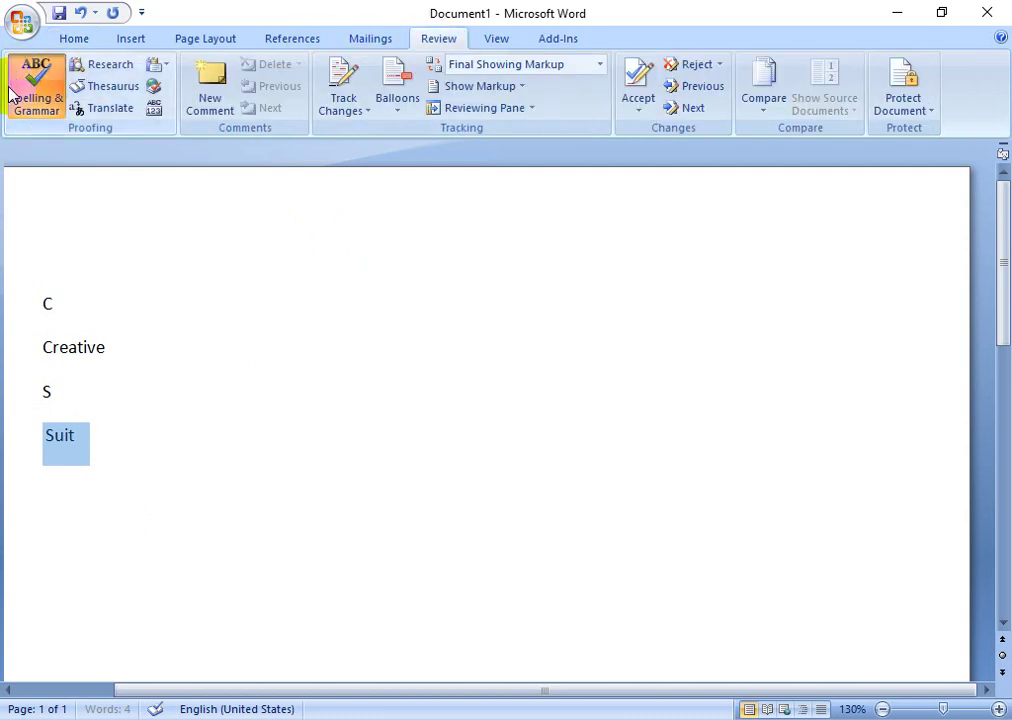
pyautogui.click(447, 424)
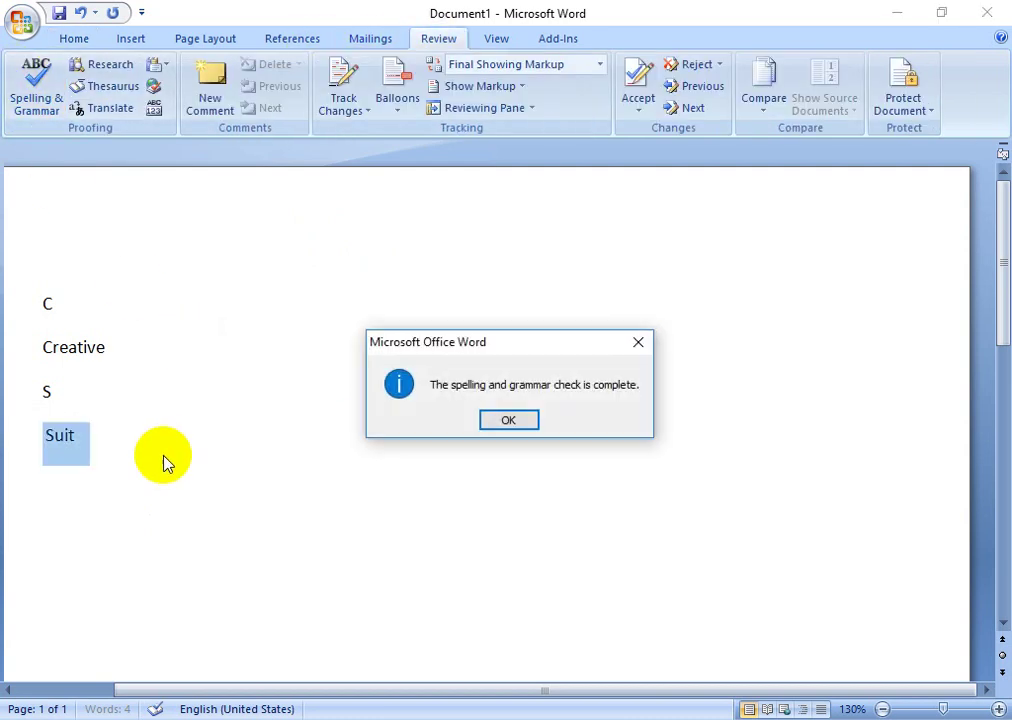
pyautogui.click(508, 419)
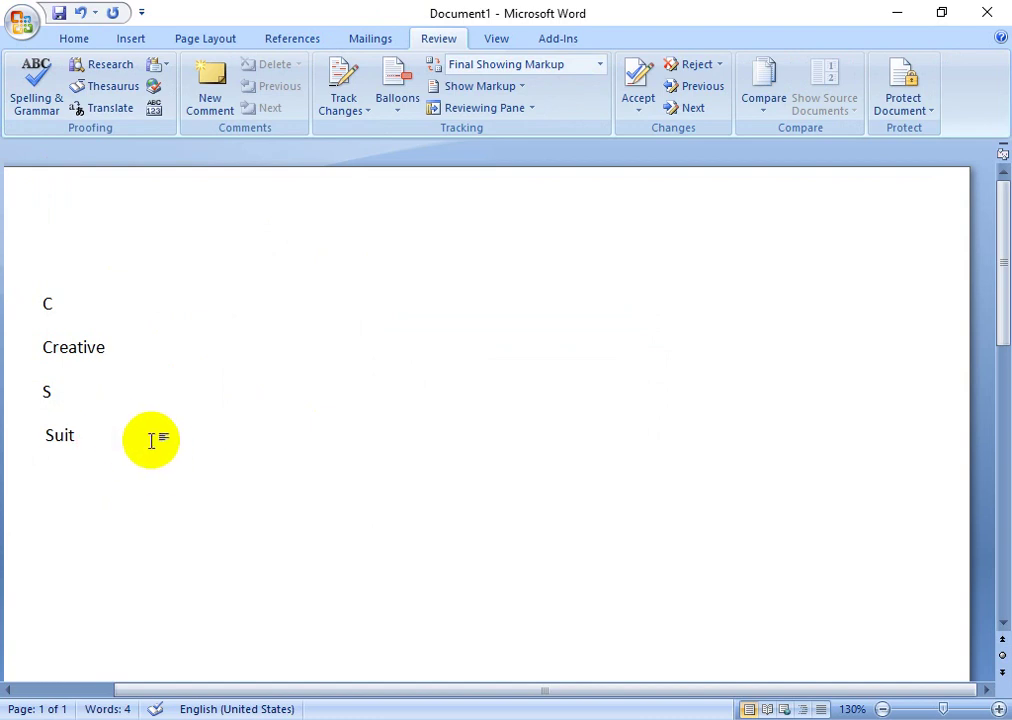
pyautogui.click(104, 493)
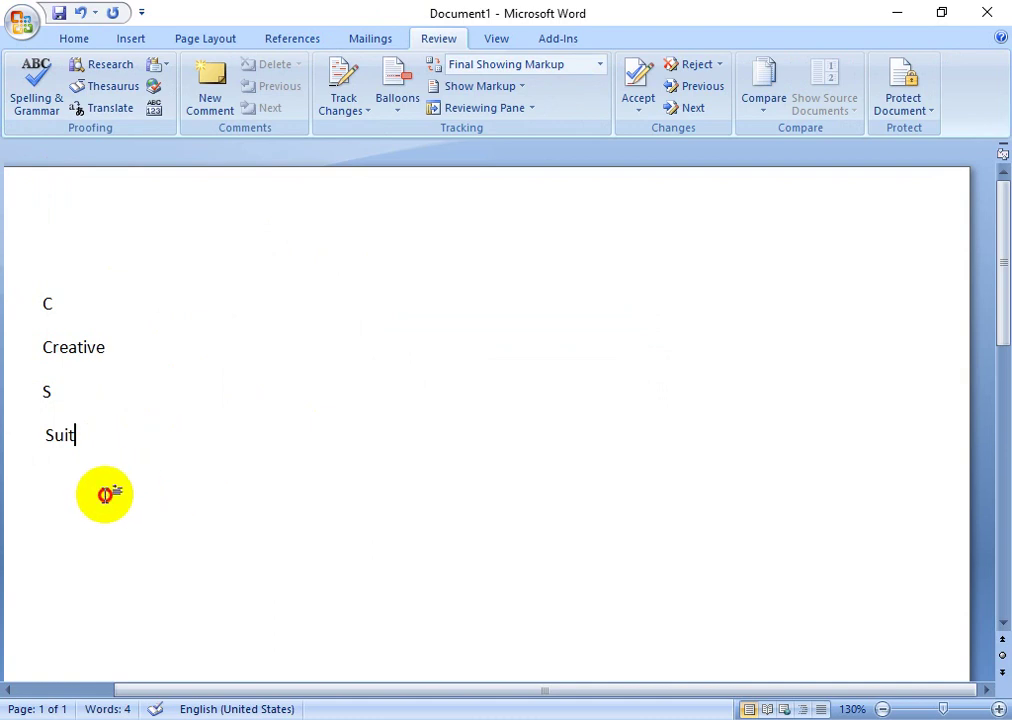
pyautogui.scroll(-5, 428, 427)
pyautogui.scroll(2, 361, 380)
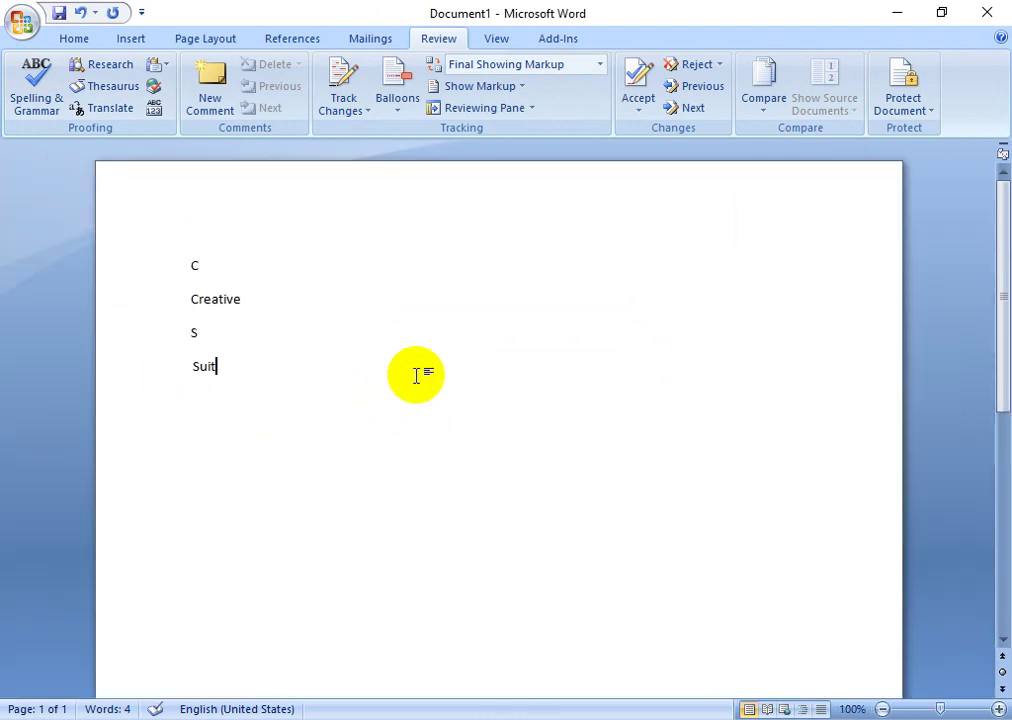
pyautogui.scroll(1, 418, 376)
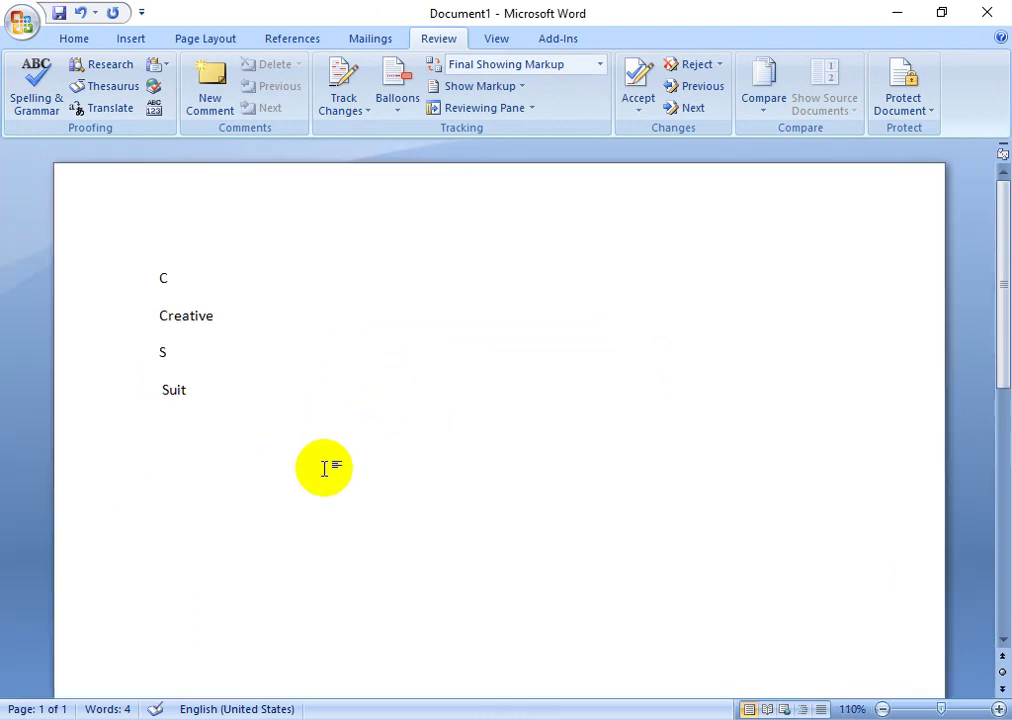
# Step: Add an empty line after Suit and delete the stray space before Suit
pyautogui.press('Return')
pyautogui.click(195, 452)
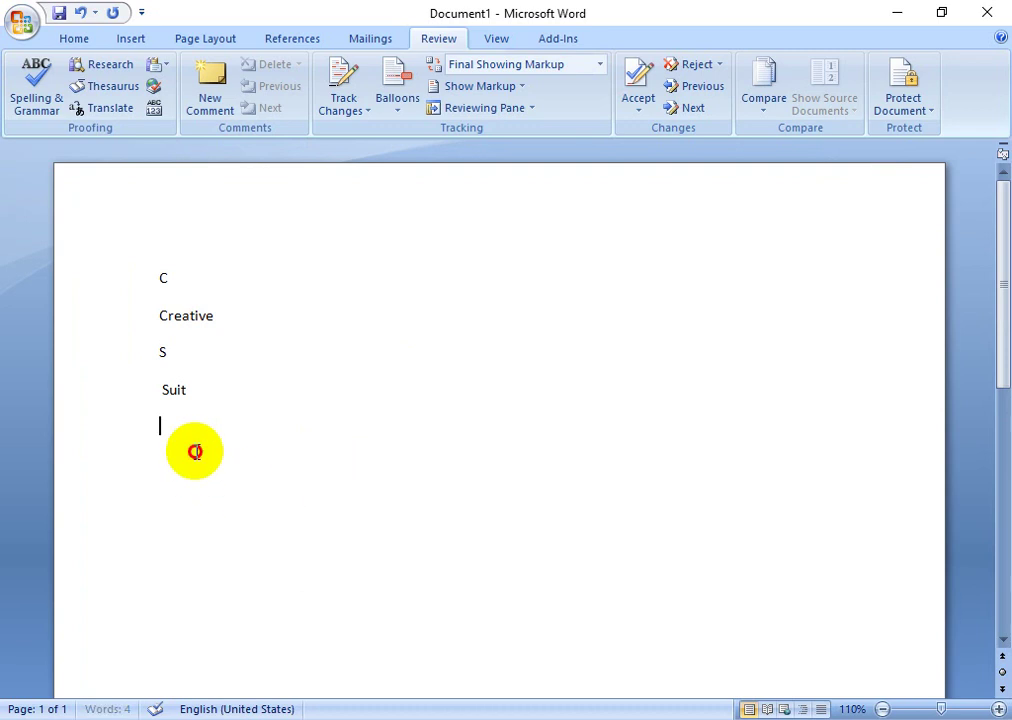
pyautogui.click(162, 390)
pyautogui.press('BackSpace')
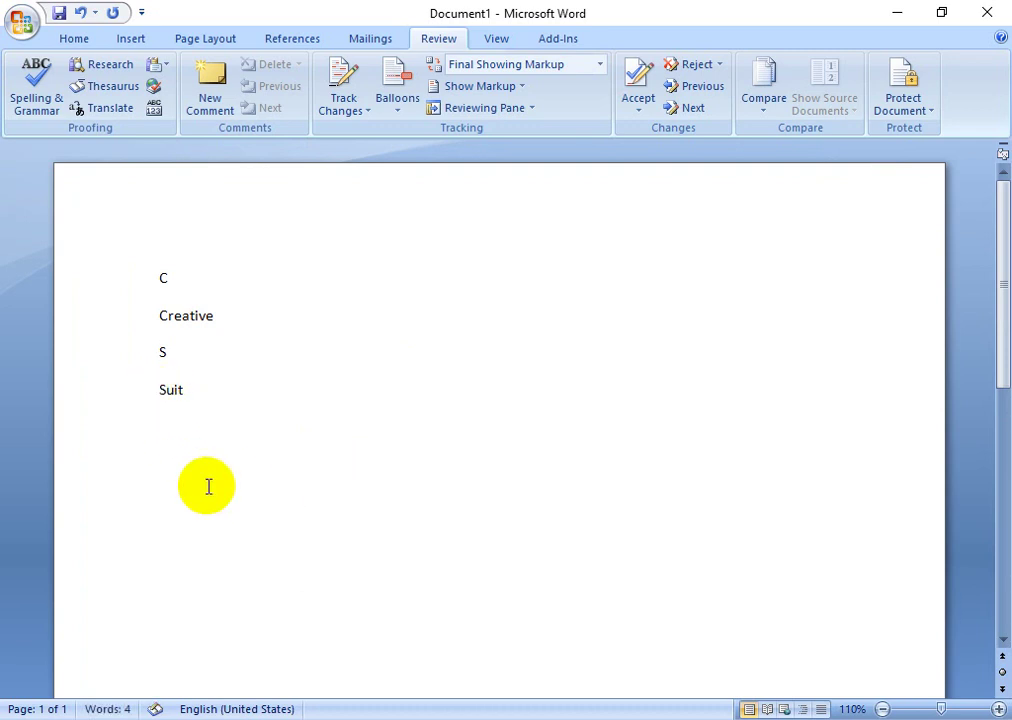
# Step: Change the first line to CS, delete the S line, and add an empty line after Suit
pyautogui.click(194, 441)
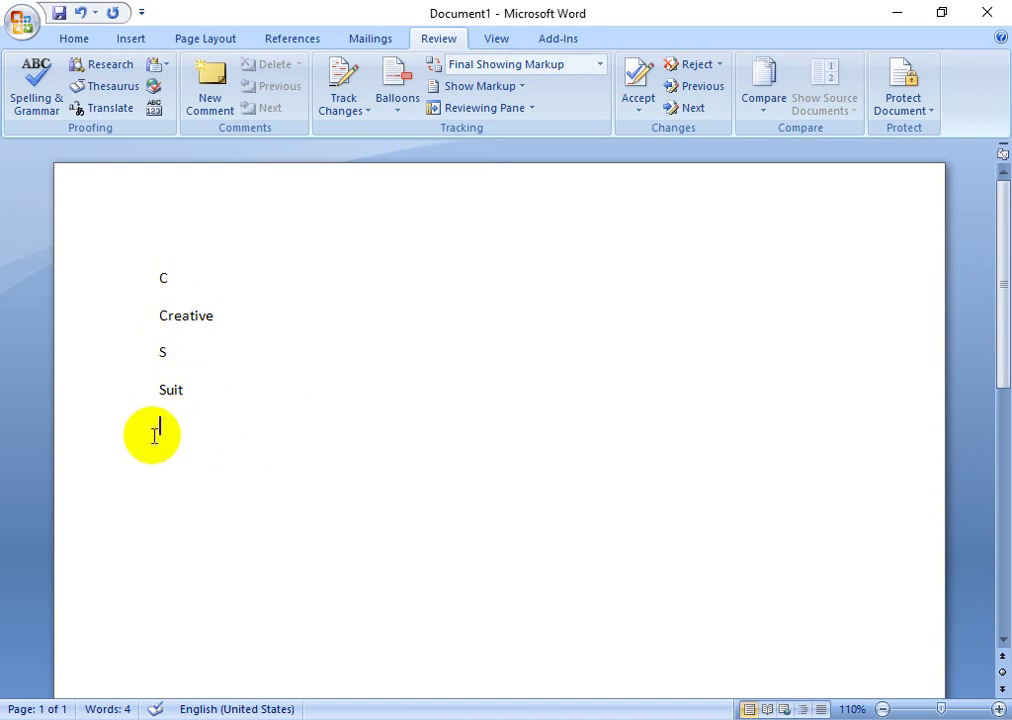
pyautogui.click(217, 476)
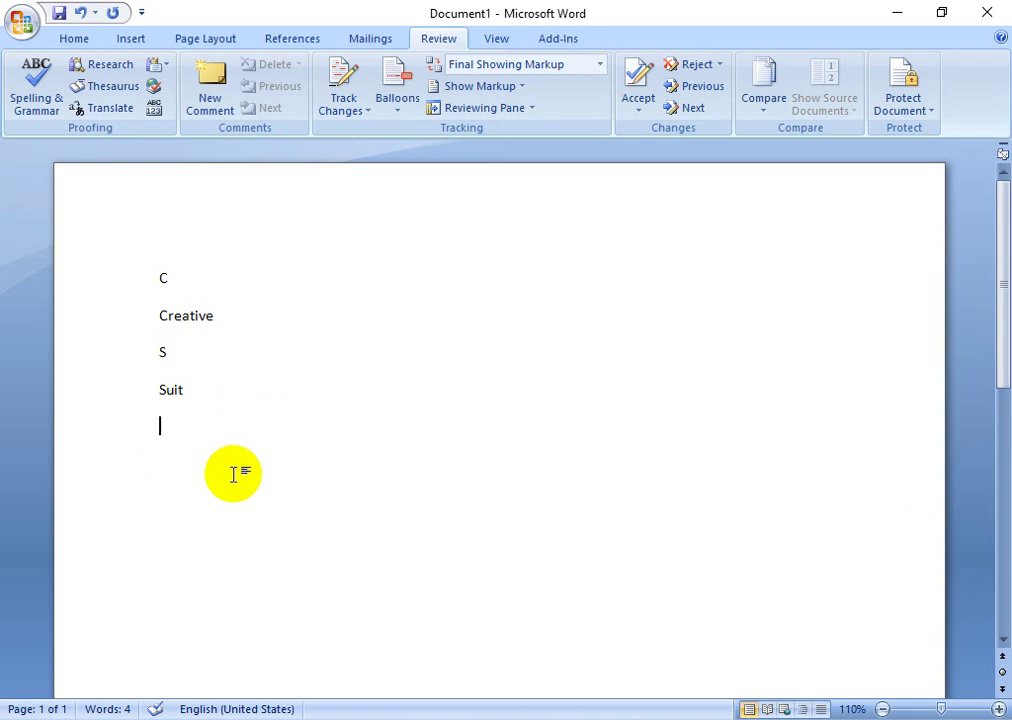
pyautogui.click(184, 274)
pyautogui.write('S')
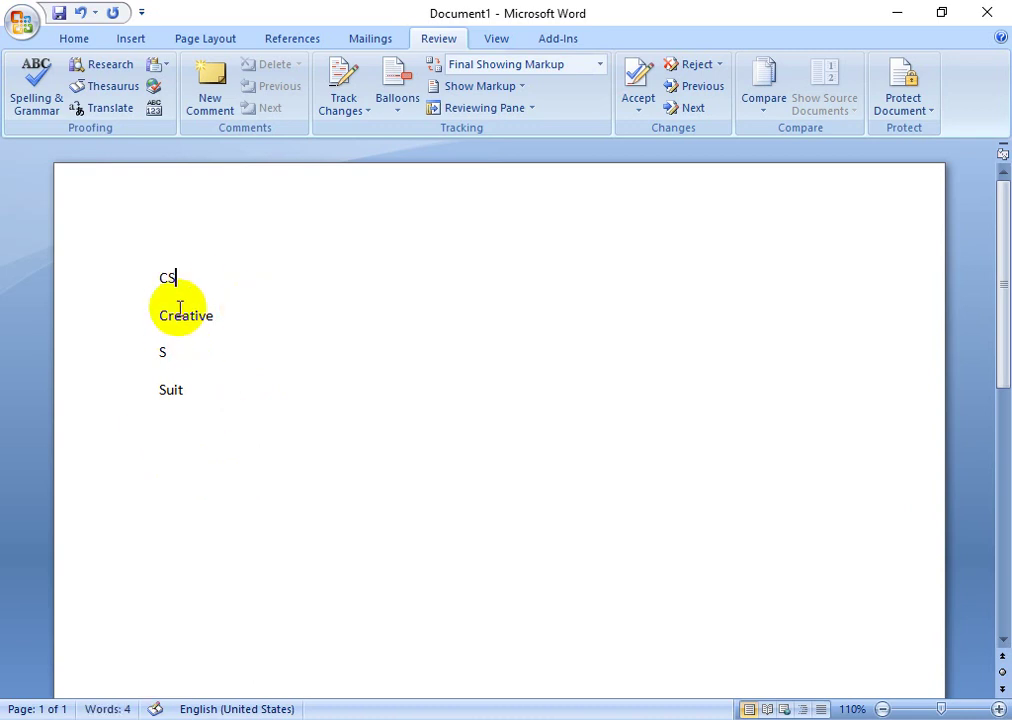
pyautogui.click(50, 354)
pyautogui.press('Delete')
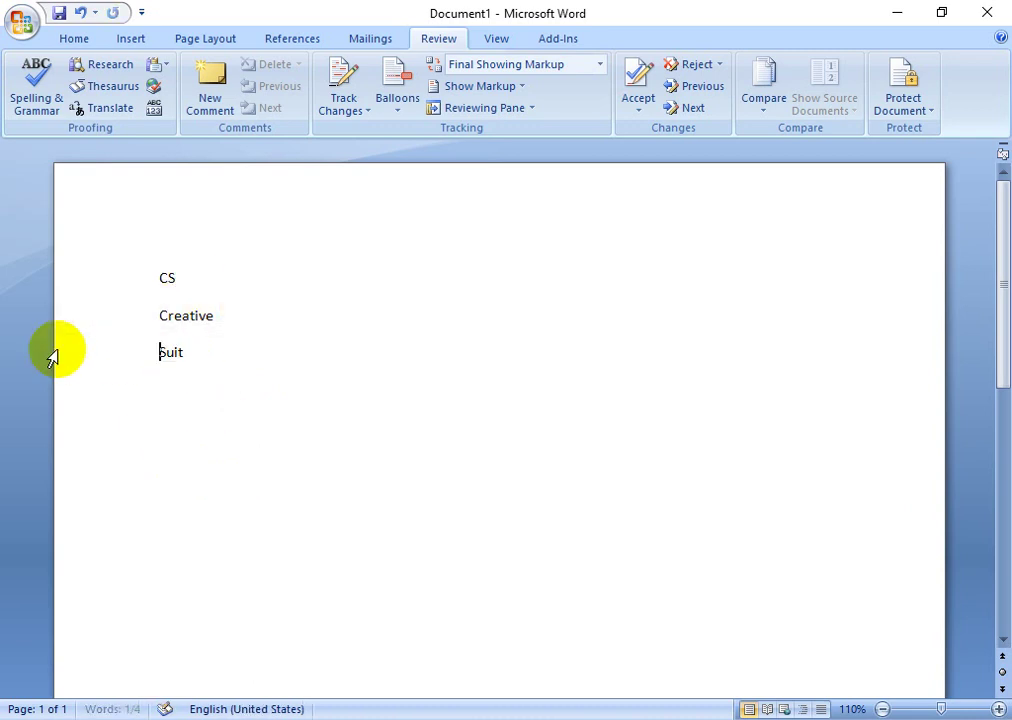
pyautogui.click(190, 352)
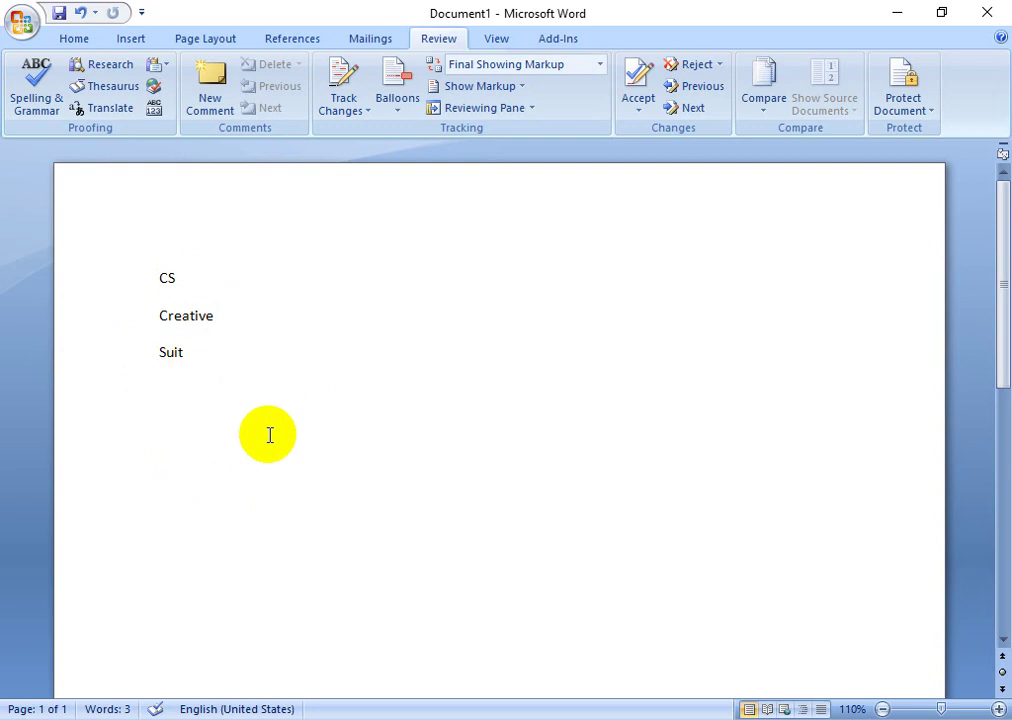
pyautogui.press('Return')
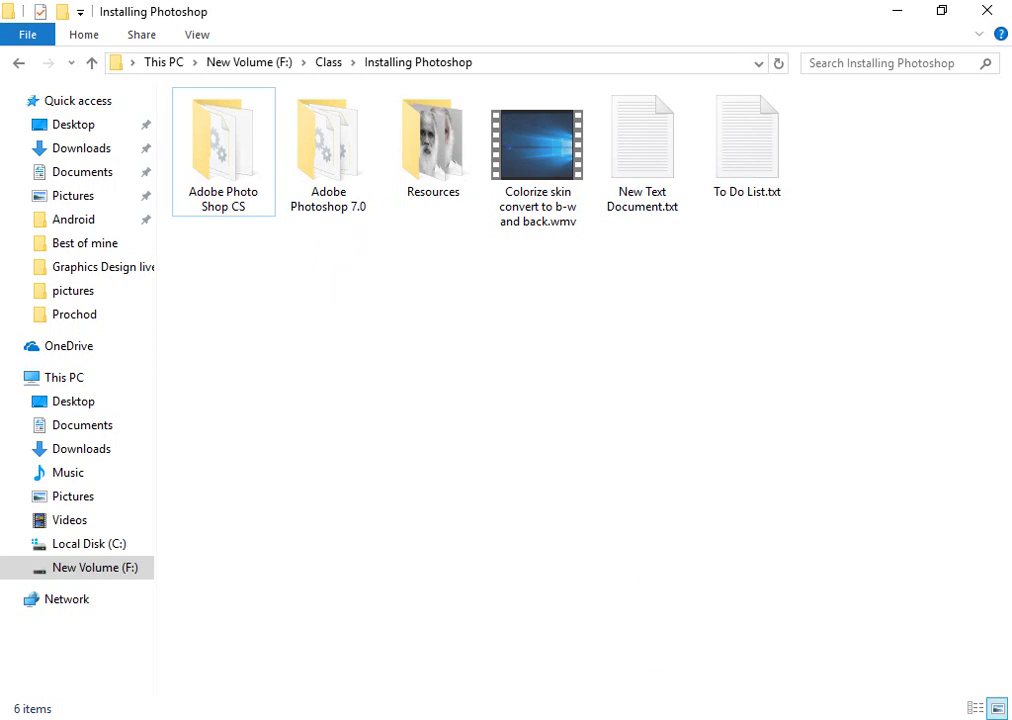
# Step: Type CS 2, CS 3, CS 4, CS 5 and CS 6 on separate lines
pyautogui.write('C')
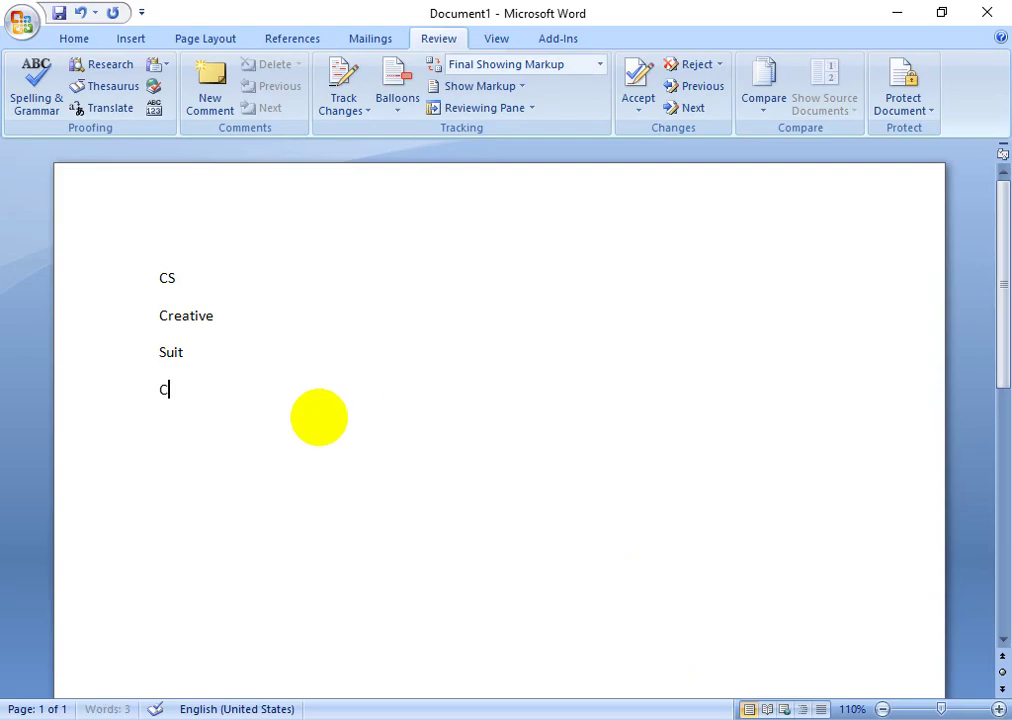
pyautogui.write('S 2')
pyautogui.press('Return')
pyautogui.write('CS 3')
pyautogui.press('Return')
pyautogui.write('CS')
pyautogui.write(' 4')
pyautogui.press('Return')
pyautogui.write('CS')
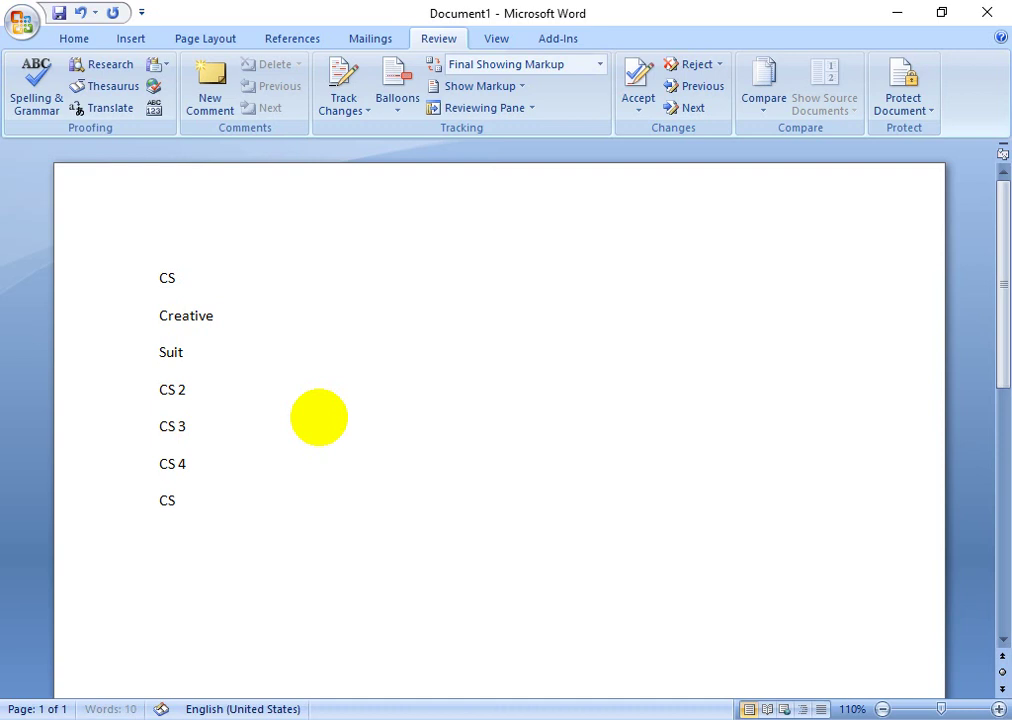
pyautogui.write(' 5')
pyautogui.press('Return')
pyautogui.write('CS 6')
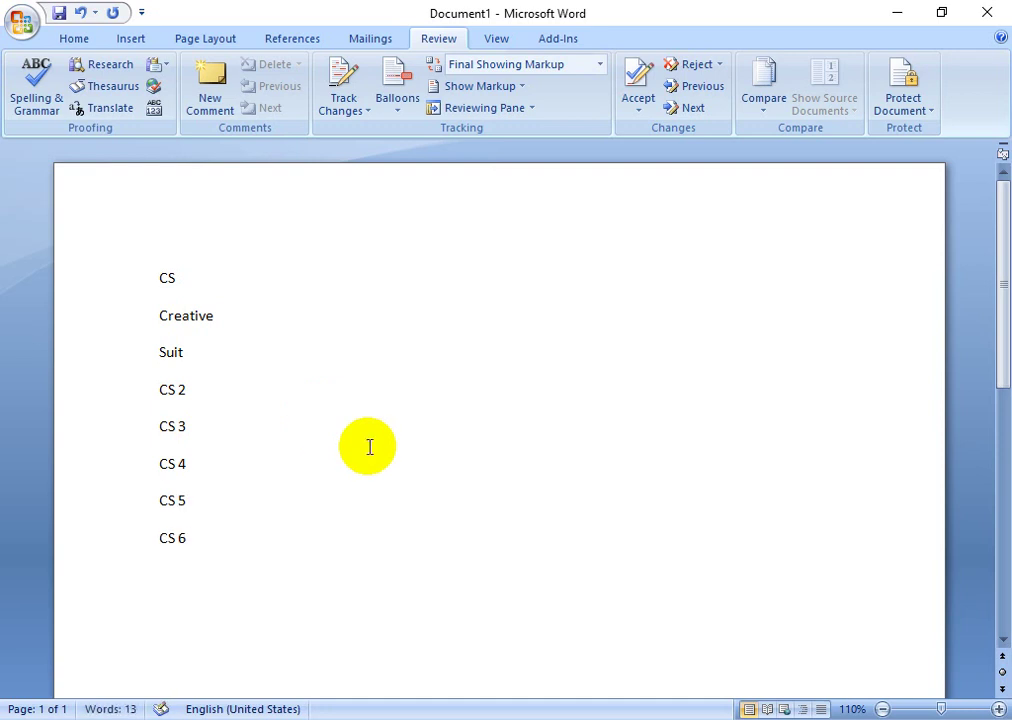
pyautogui.click(180, 391)
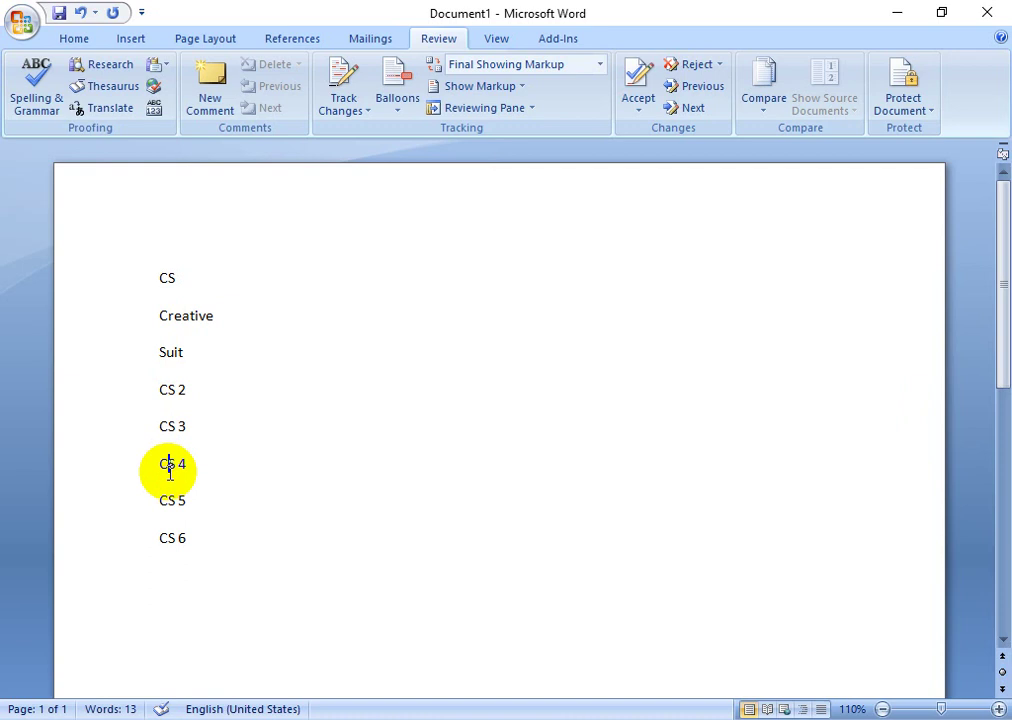
pyautogui.click(168, 539)
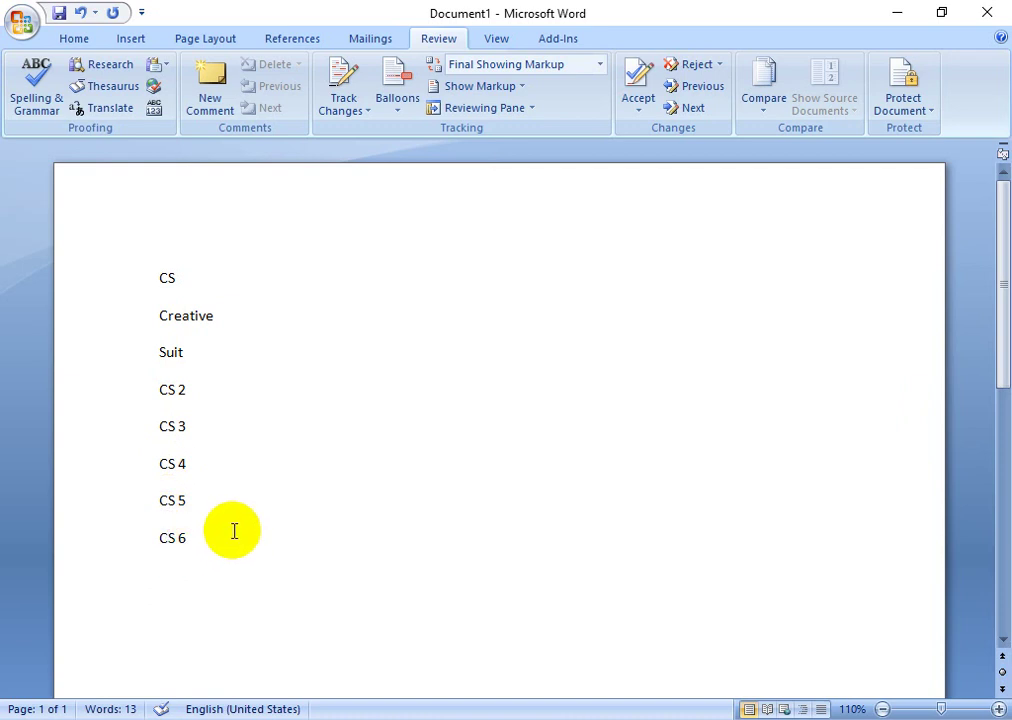
pyautogui.moveTo(235, 543)
pyautogui.mouseDown()
pyautogui.moveTo(73, 434)
pyautogui.moveTo(75, 400)
pyautogui.mouseUp()
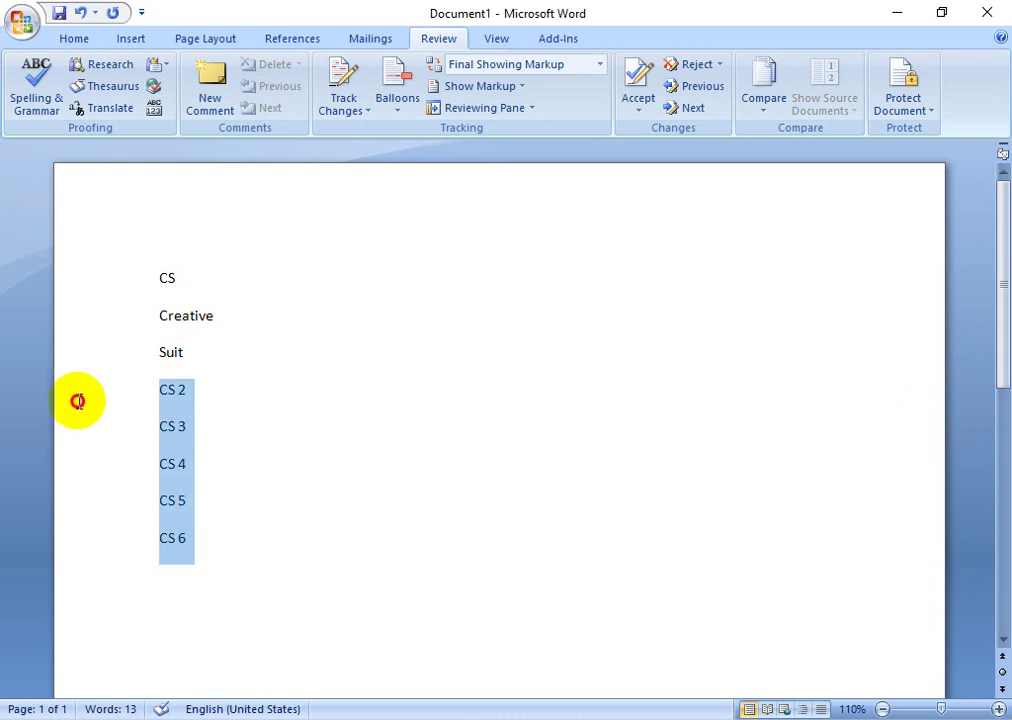
pyautogui.click(196, 421)
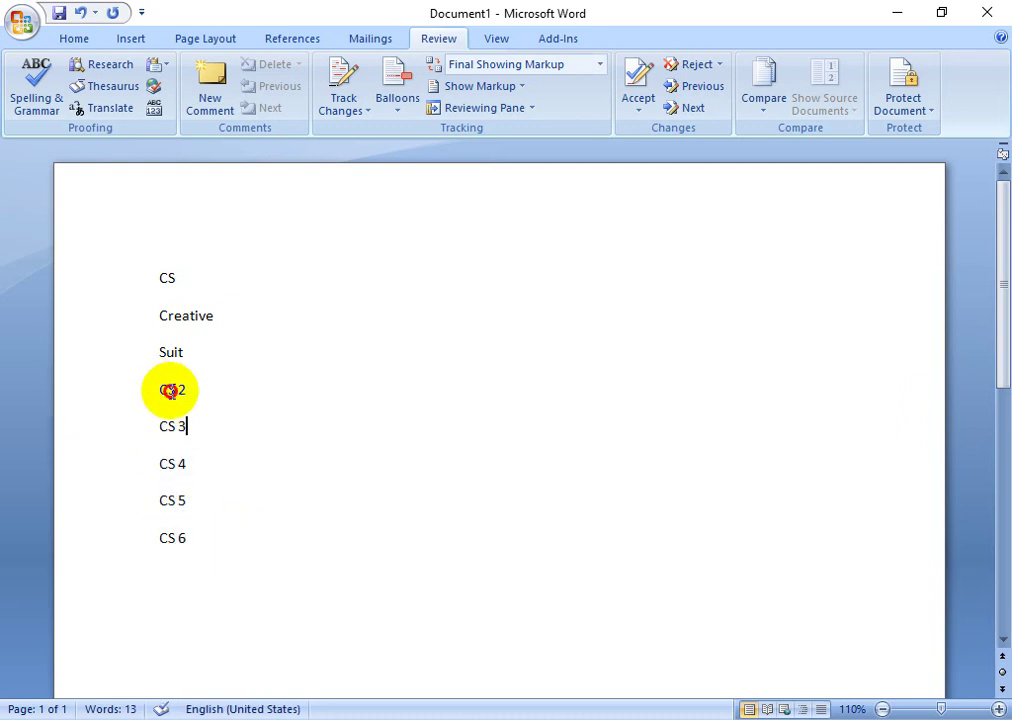
pyautogui.click(170, 424)
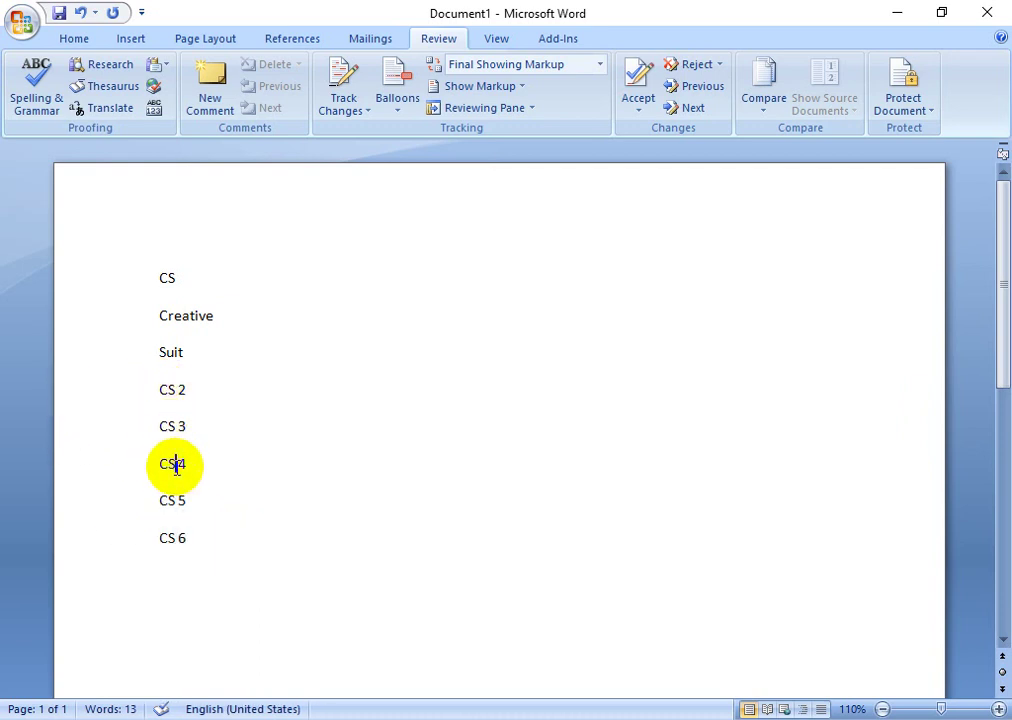
pyautogui.click(177, 538)
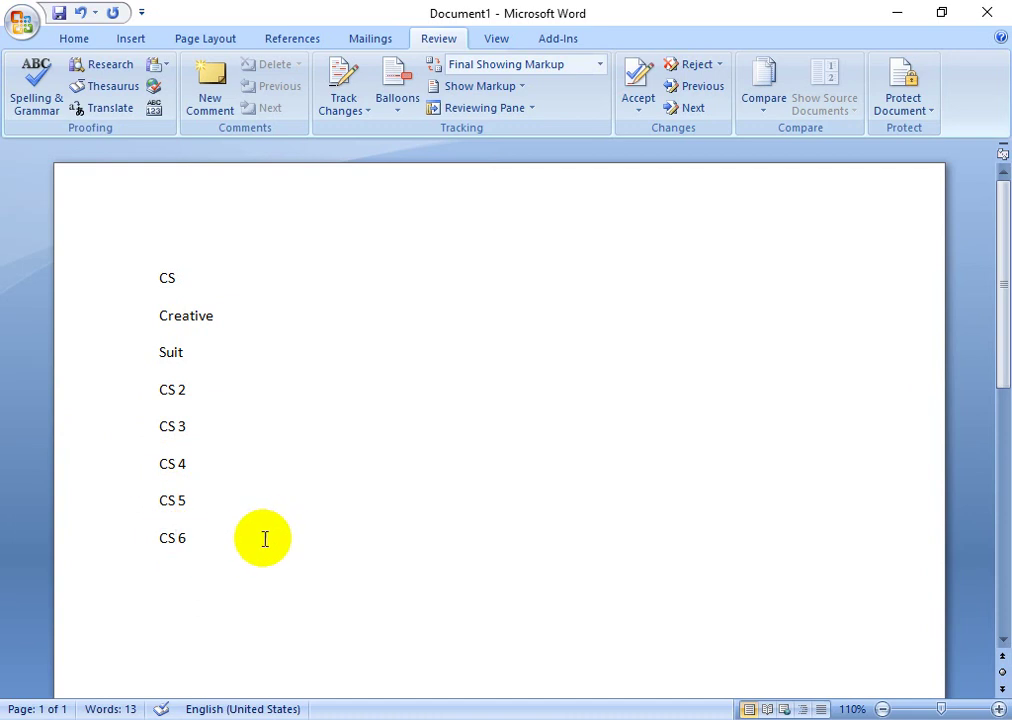
pyautogui.moveTo(264, 538); pyautogui.dragTo(59, 380)
pyautogui.click(295, 476)
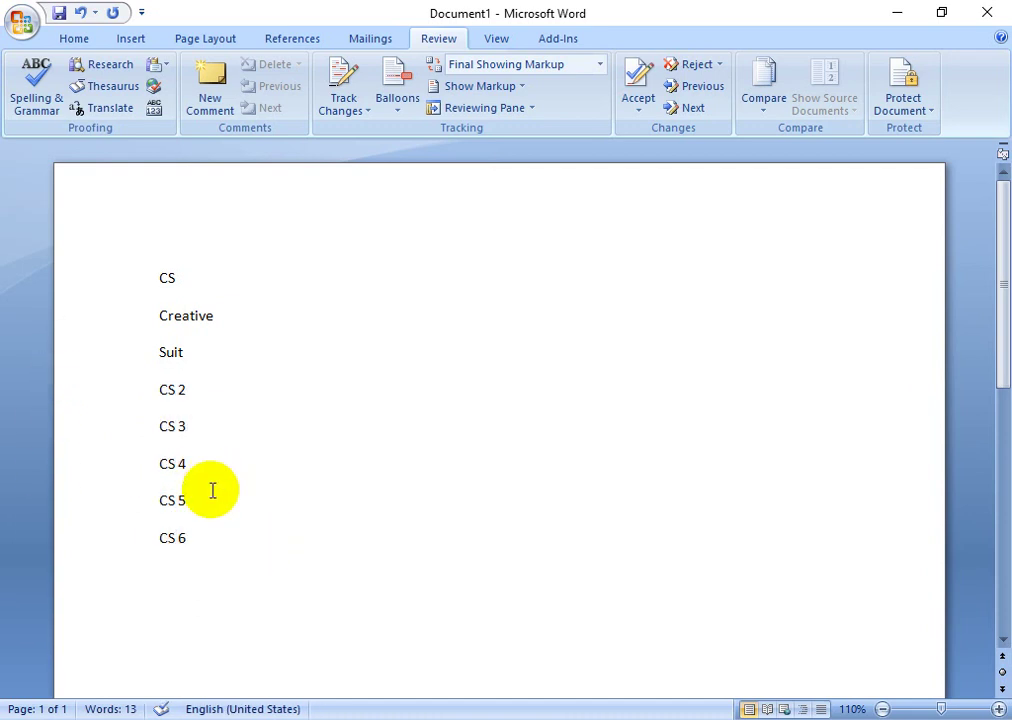
pyautogui.moveTo(199, 538); pyautogui.dragTo(140, 412)
pyautogui.click(199, 455)
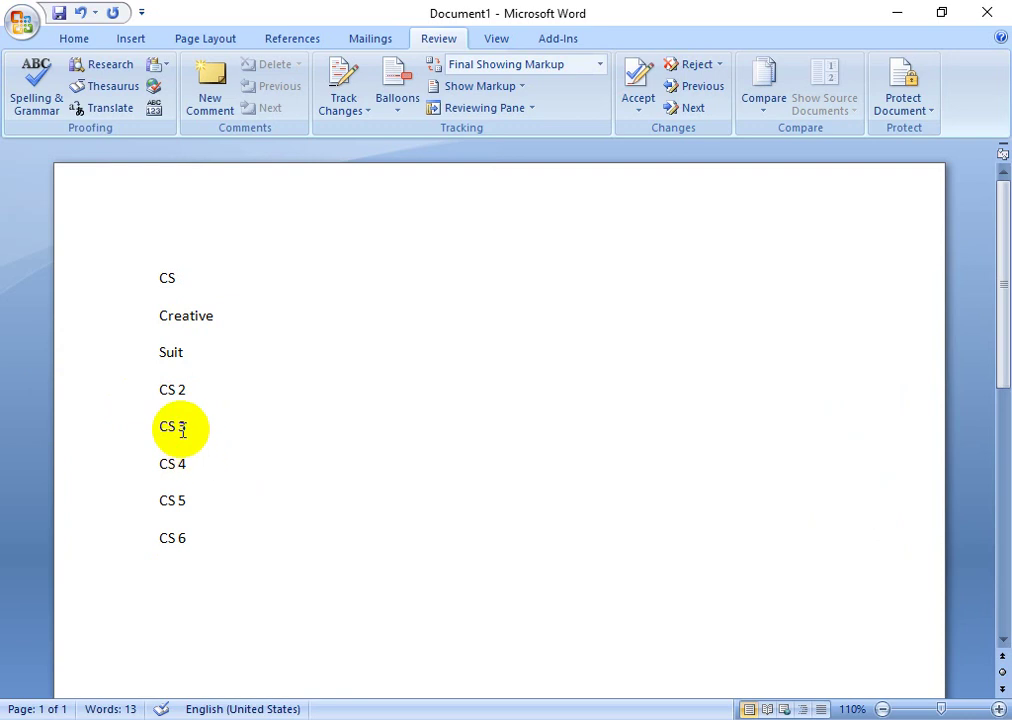
pyautogui.click(176, 389)
pyautogui.press('Right')
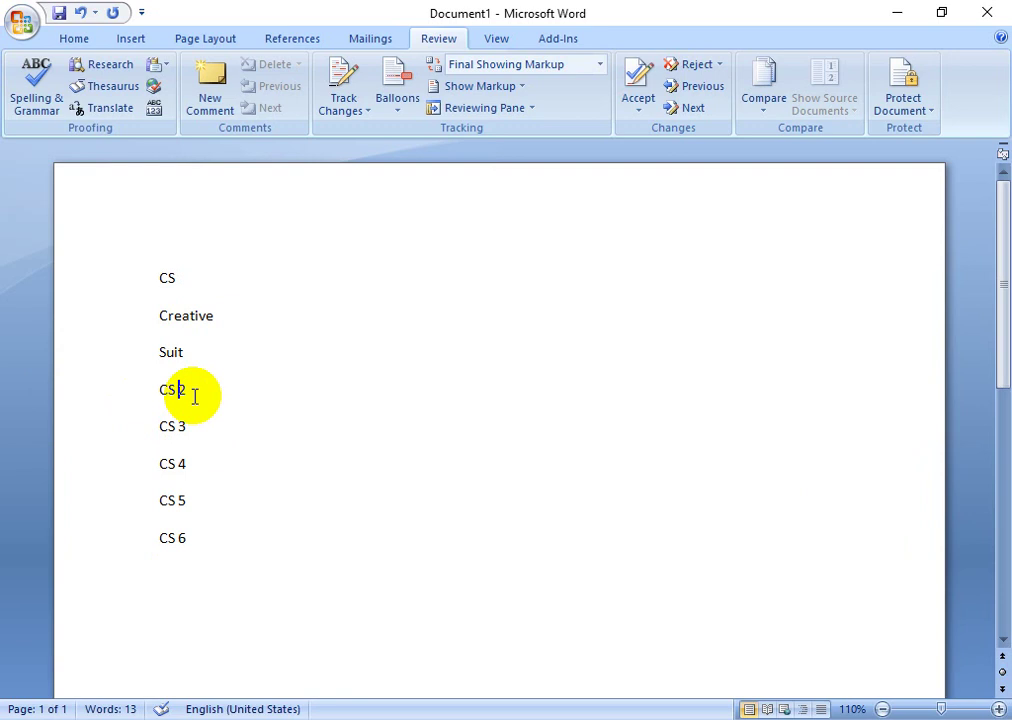
pyautogui.keyDown('shift'); pyautogui.click(140, 510); pyautogui.keyUp('shift')
pyautogui.click(180, 390)
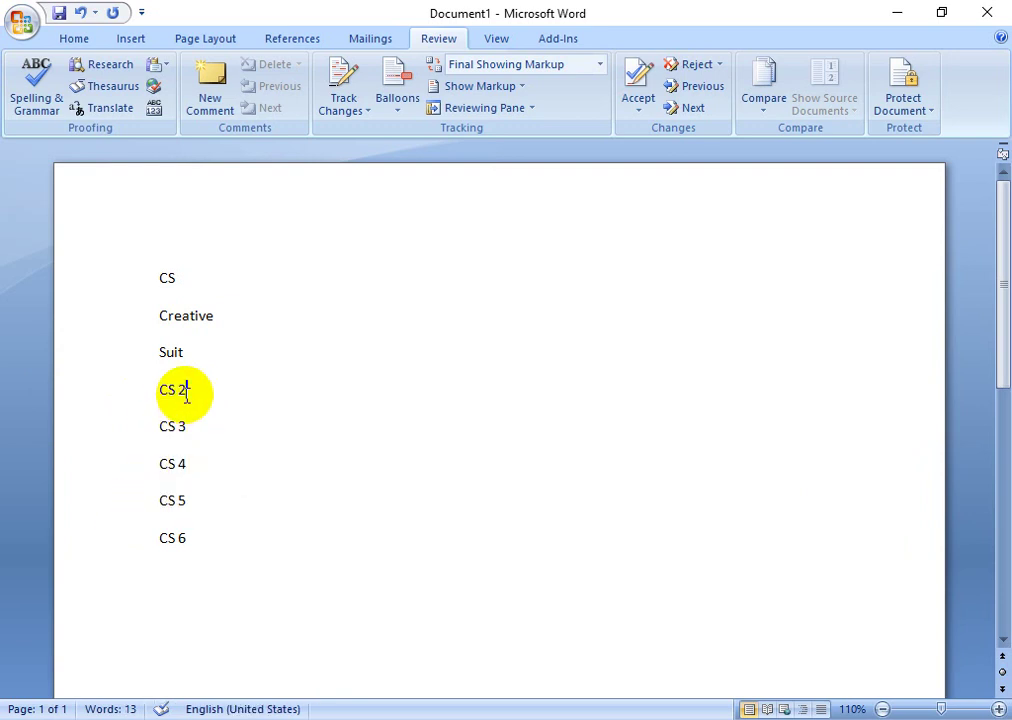
pyautogui.click(179, 282)
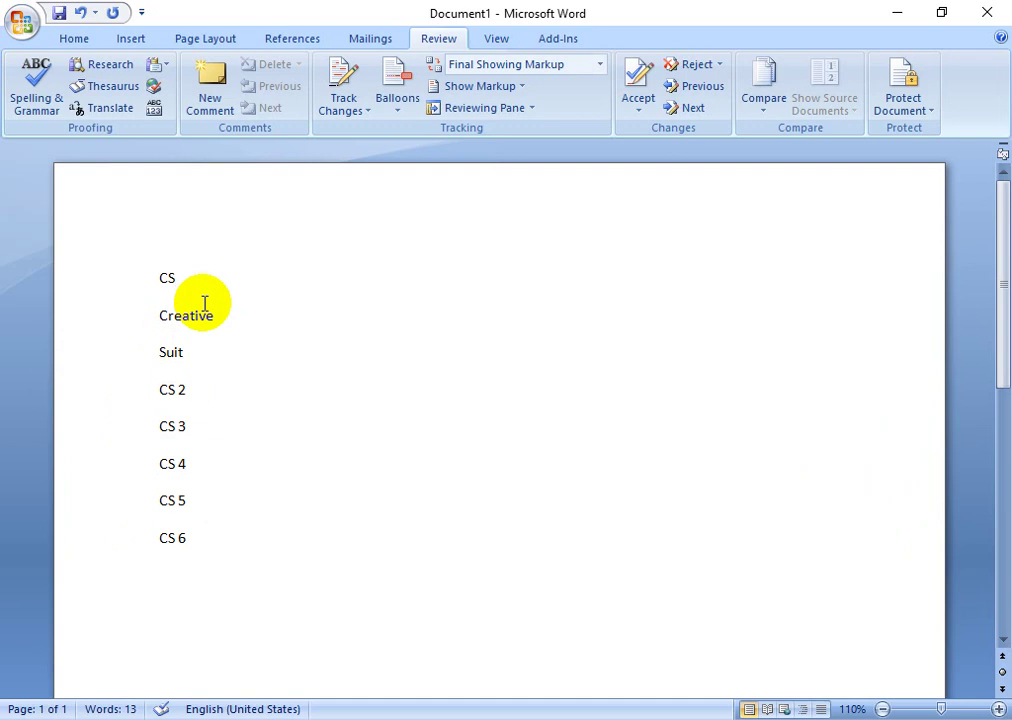
pyautogui.click(197, 425)
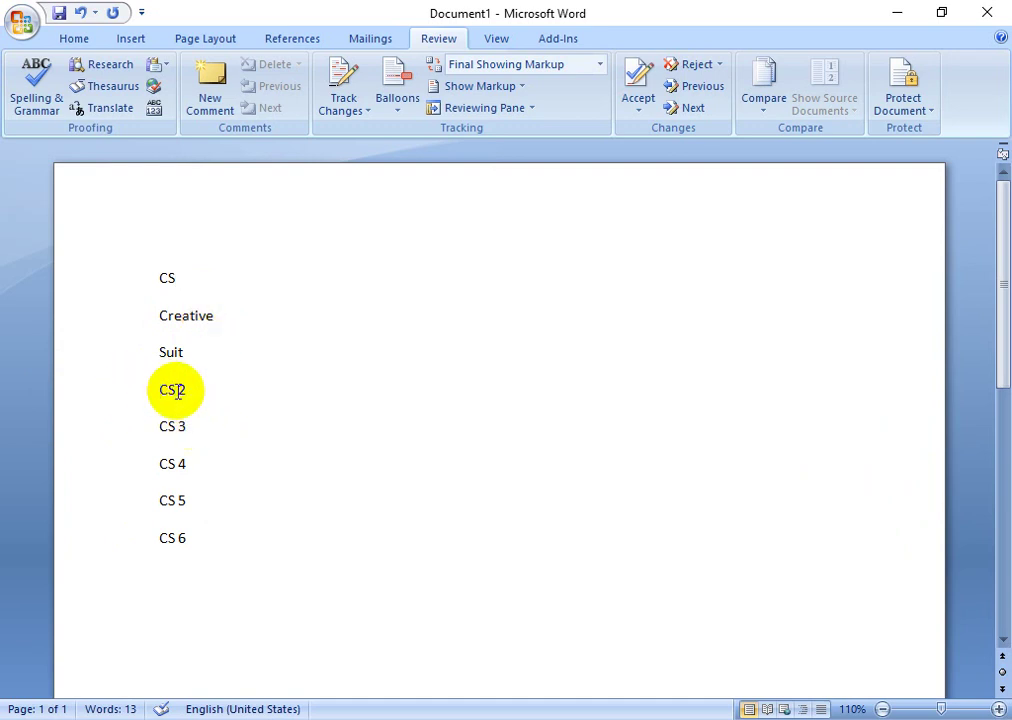
pyautogui.click(178, 391)
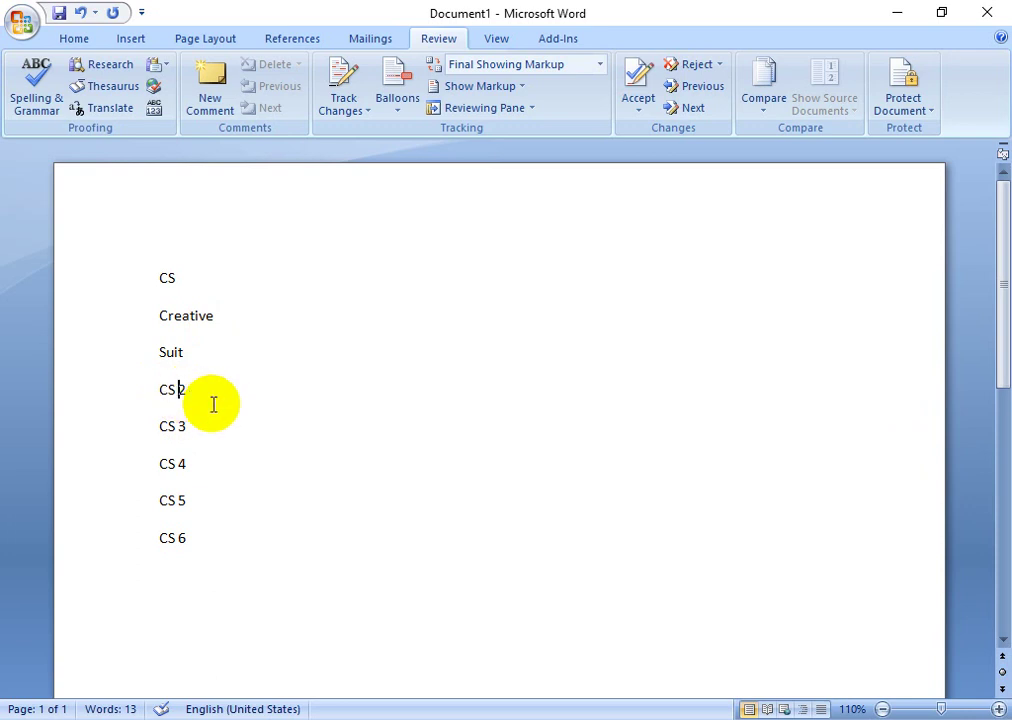
pyautogui.click(213, 405)
pyautogui.click(215, 430)
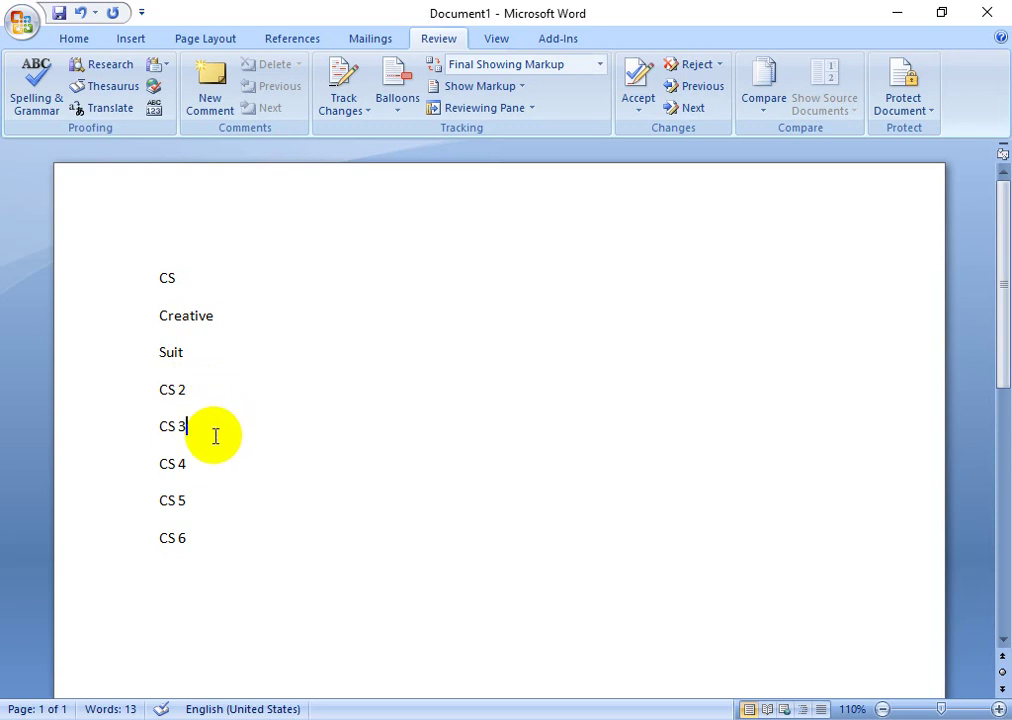
pyautogui.click(199, 537)
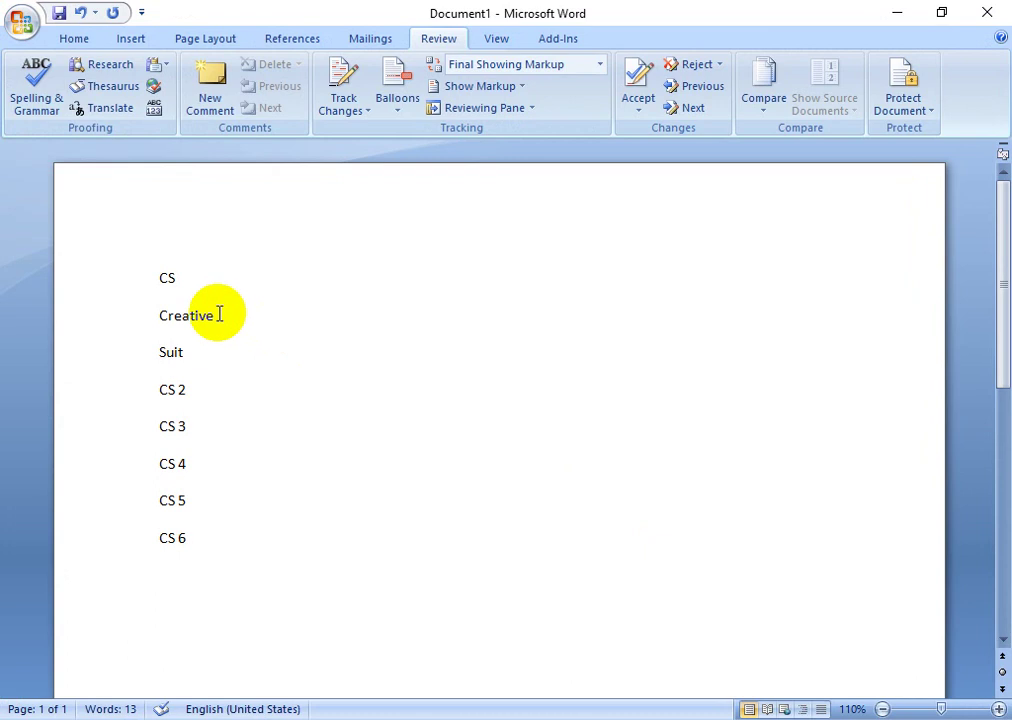
# Step: Move down the list and type CC and Creative on new lines
pyautogui.press('Down')
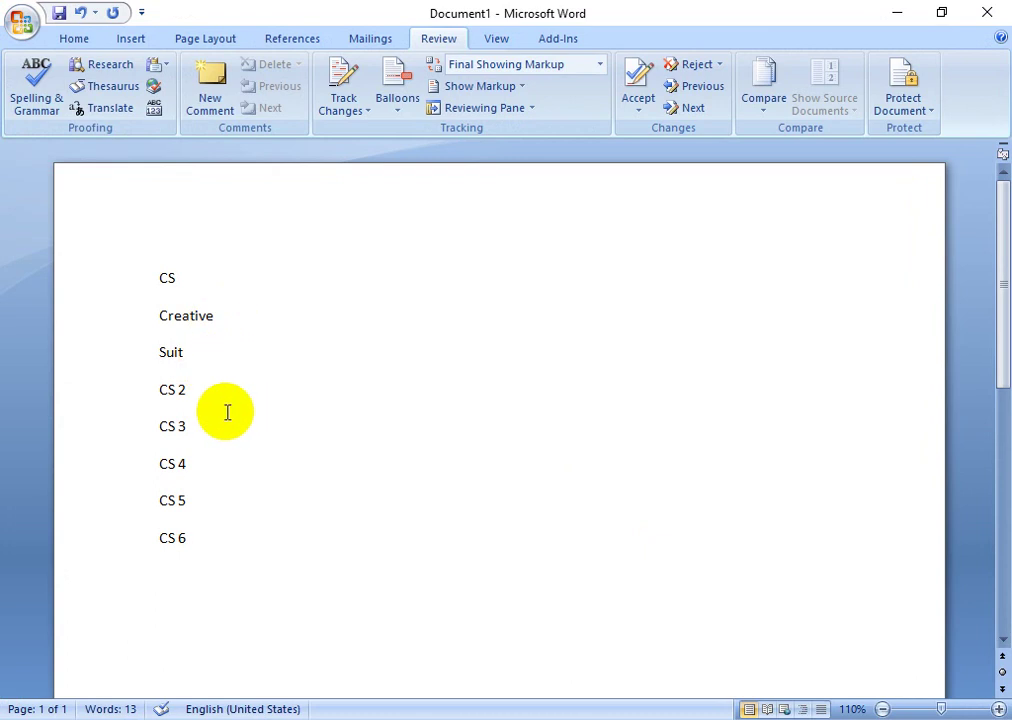
pyautogui.press('Down')
pyautogui.press('Down')
pyautogui.press('Down')
pyautogui.press('Down')
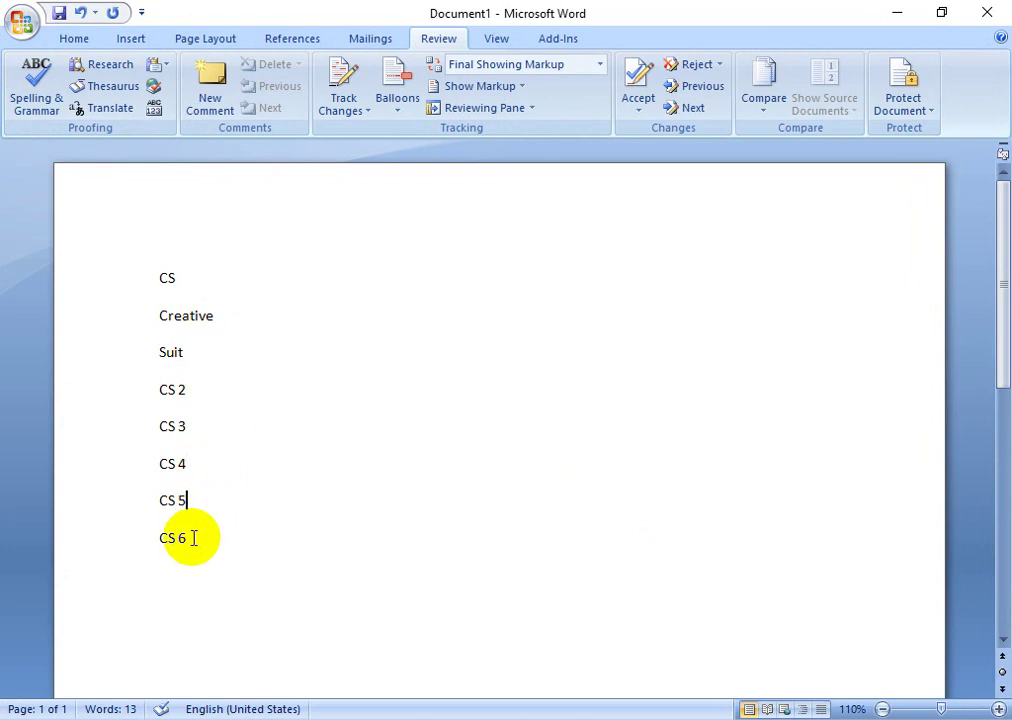
pyautogui.press('Down')
pyautogui.press('Down')
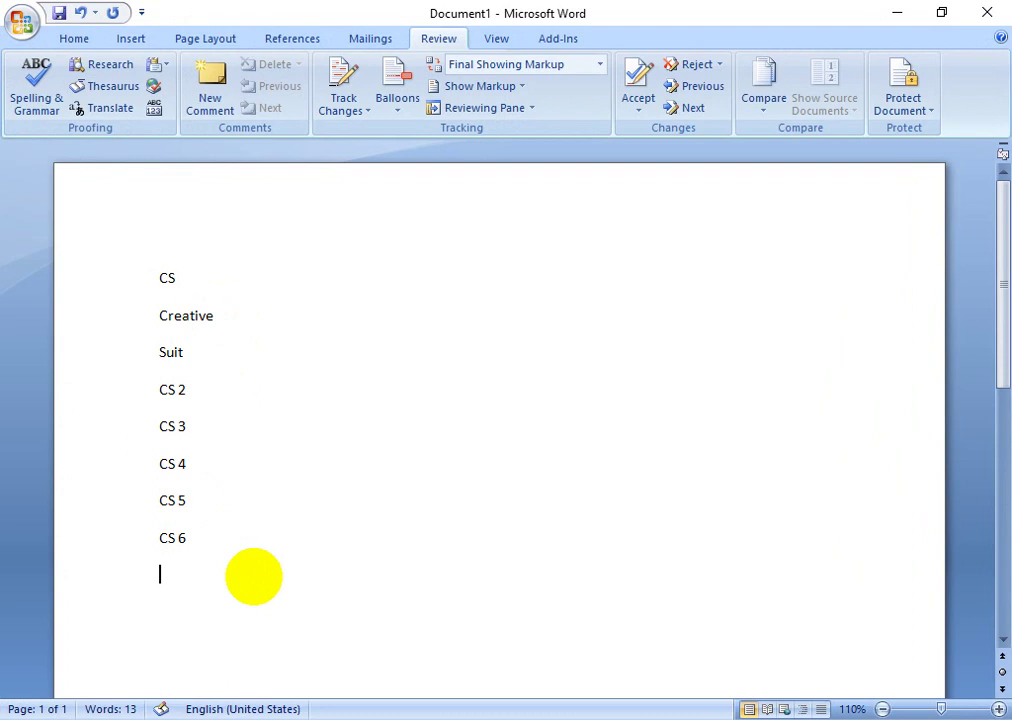
pyautogui.write('CC')
pyautogui.press('Return')
pyautogui.scroll(-2, 221, 614)
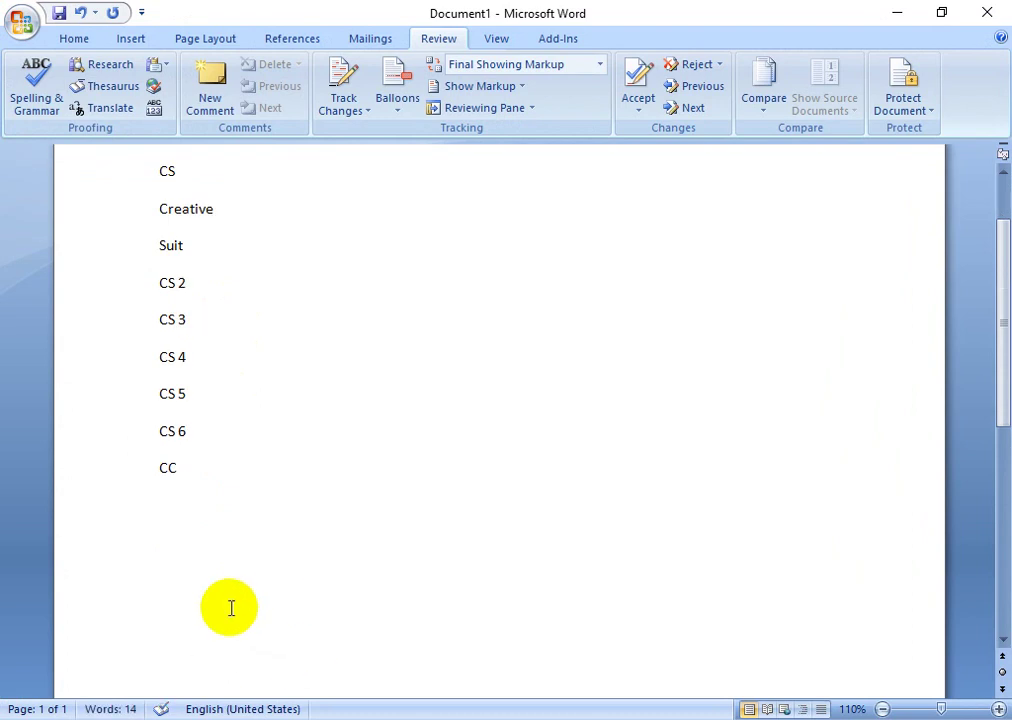
pyautogui.write('Creati')
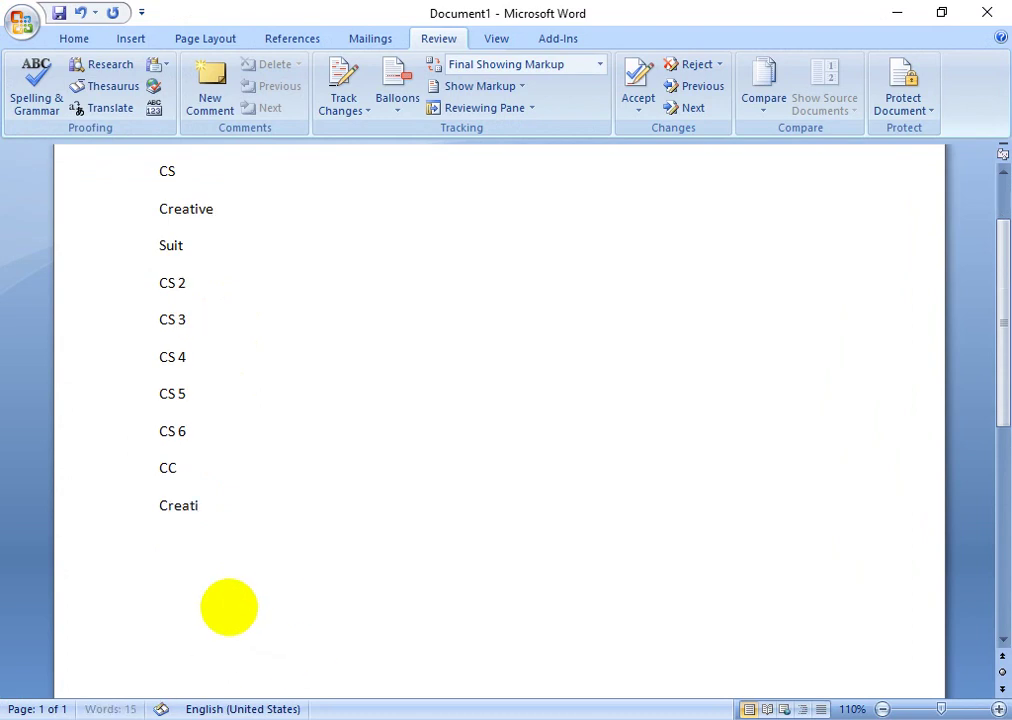
pyautogui.write('ve')
pyautogui.press('Return')
# Step: Add Cloud below Creative, fixing the typo and removing the extra empty line
pyautogui.write('C')
pyautogui.write('lu=')
pyautogui.press('BackSpace')
pyautogui.press('BackSpace')
pyautogui.write('oud')
pyautogui.press('Return')
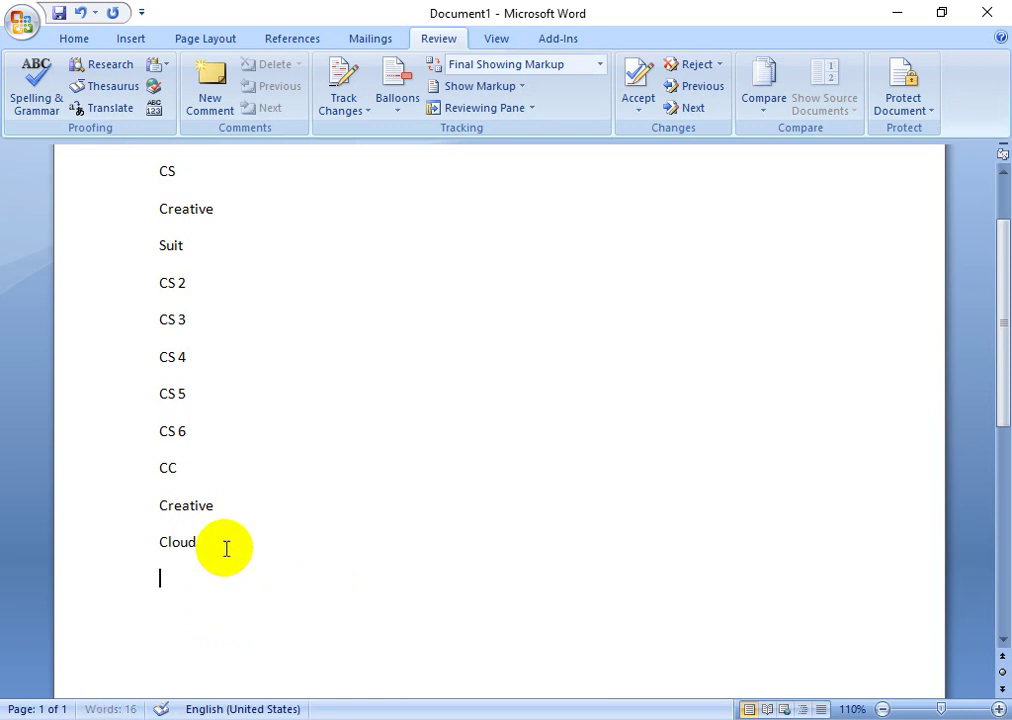
pyautogui.press('BackSpace')
pyautogui.doubleClick(185, 506)
pyautogui.doubleClick(178, 542)
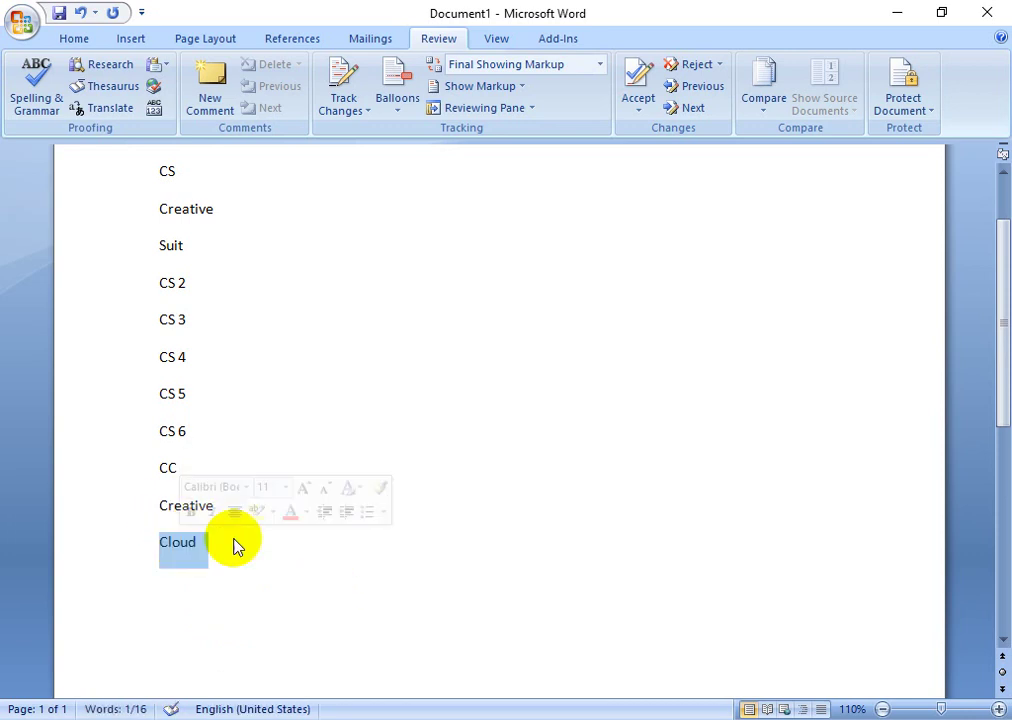
pyautogui.click(240, 550)
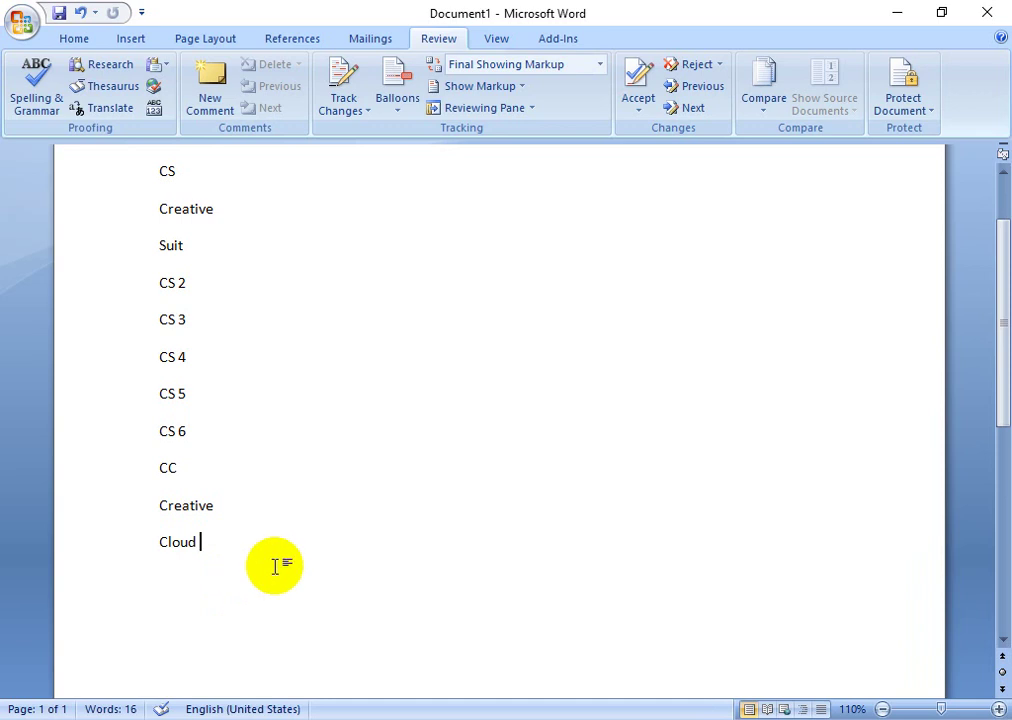
# Step: Place the caret after Cloud and add a new empty line below it
pyautogui.click(189, 515)
pyautogui.doubleClick(189, 515)
pyautogui.click(224, 551)
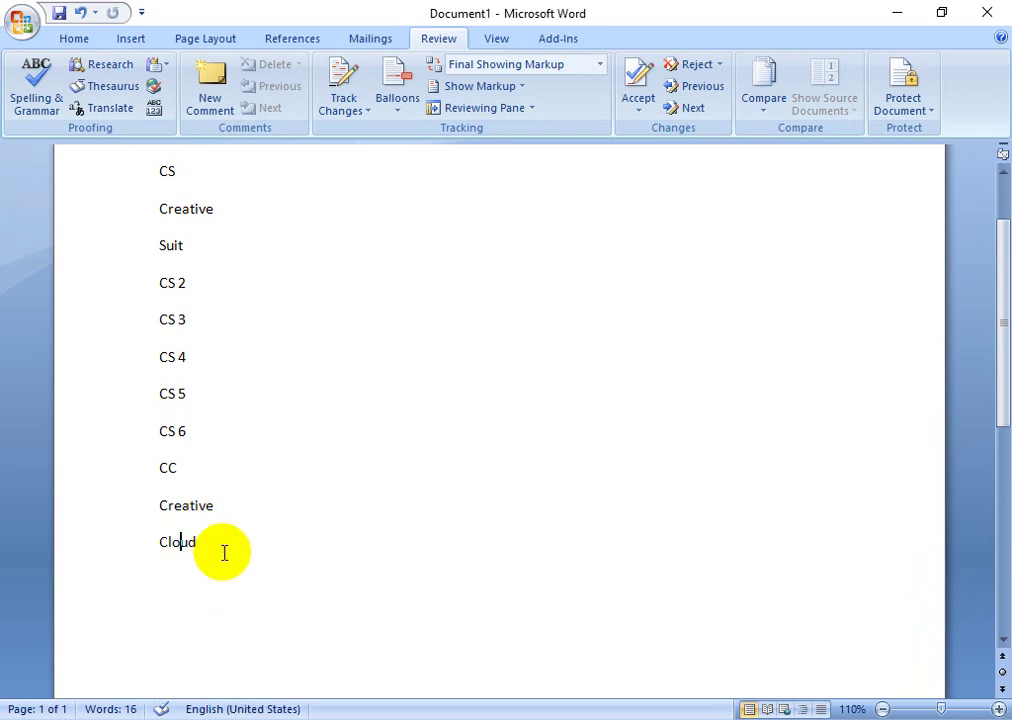
pyautogui.press('Return')
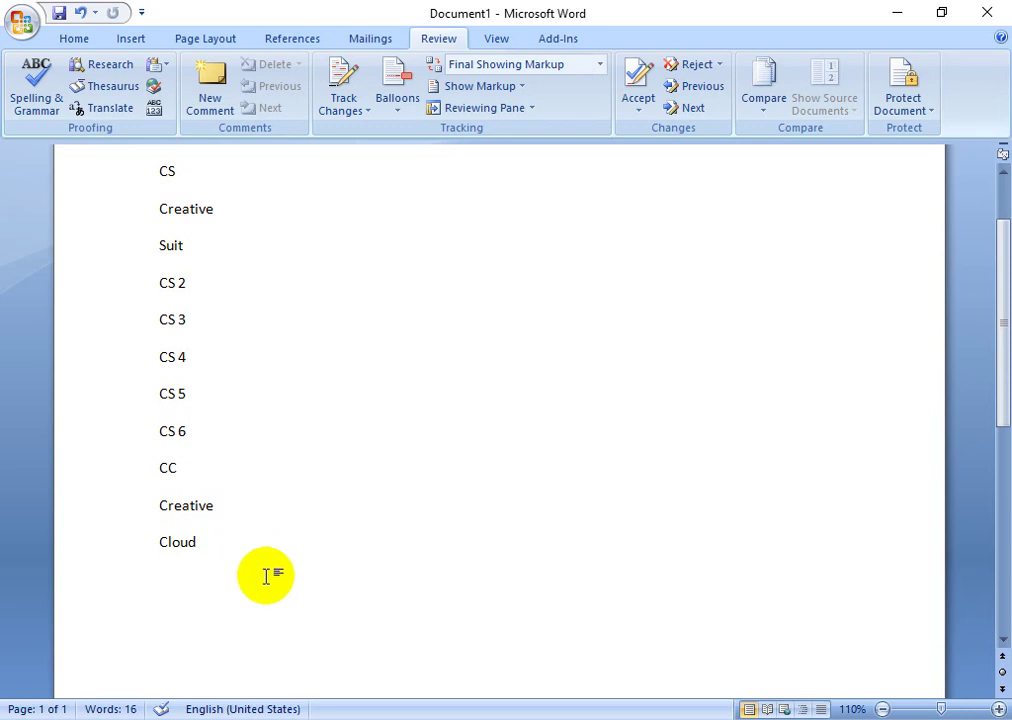
# Step: Type 14, 17 and 18 on separate lines below Cloud
pyautogui.write('14')
pyautogui.write('.')
pyautogui.press('BackSpace')
pyautogui.press('Return')
pyautogui.write('17')
pyautogui.press('Return')
pyautogui.write('18')
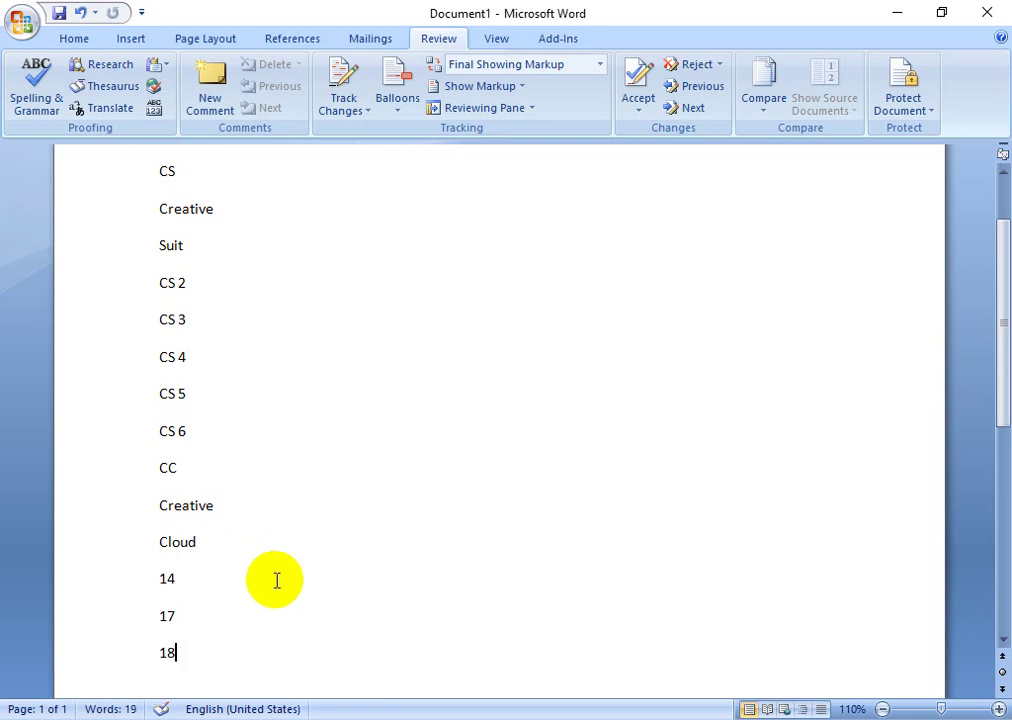
pyautogui.scroll(2, 298, 553)
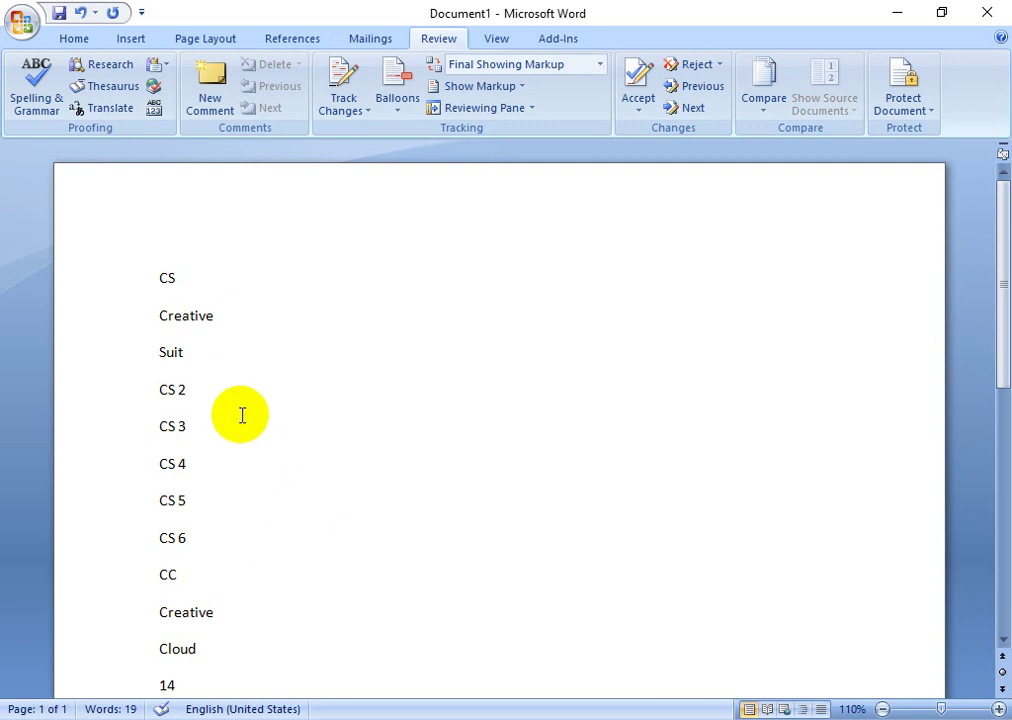
pyautogui.click(240, 370)
pyautogui.scroll(-3, 280, 463)
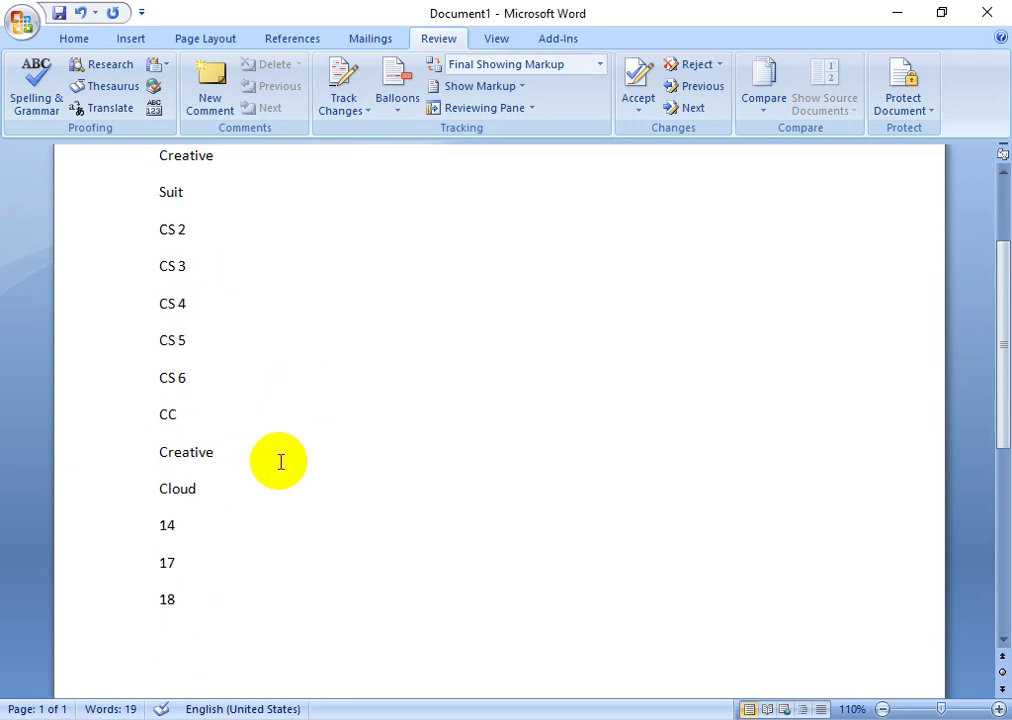
pyautogui.click(235, 596)
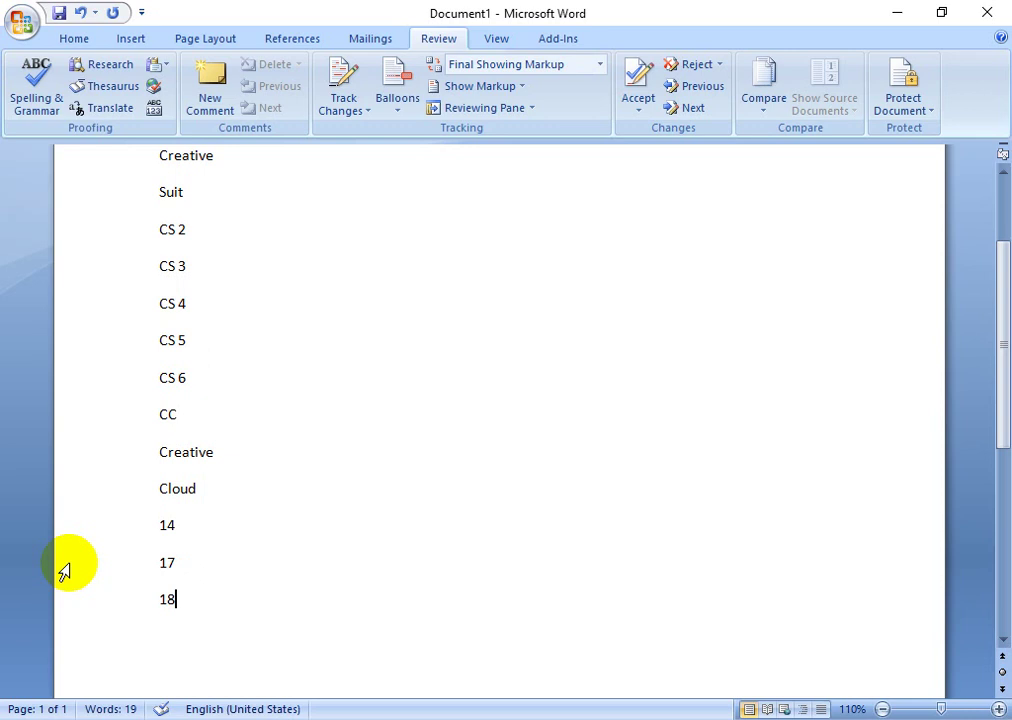
pyautogui.click(232, 599)
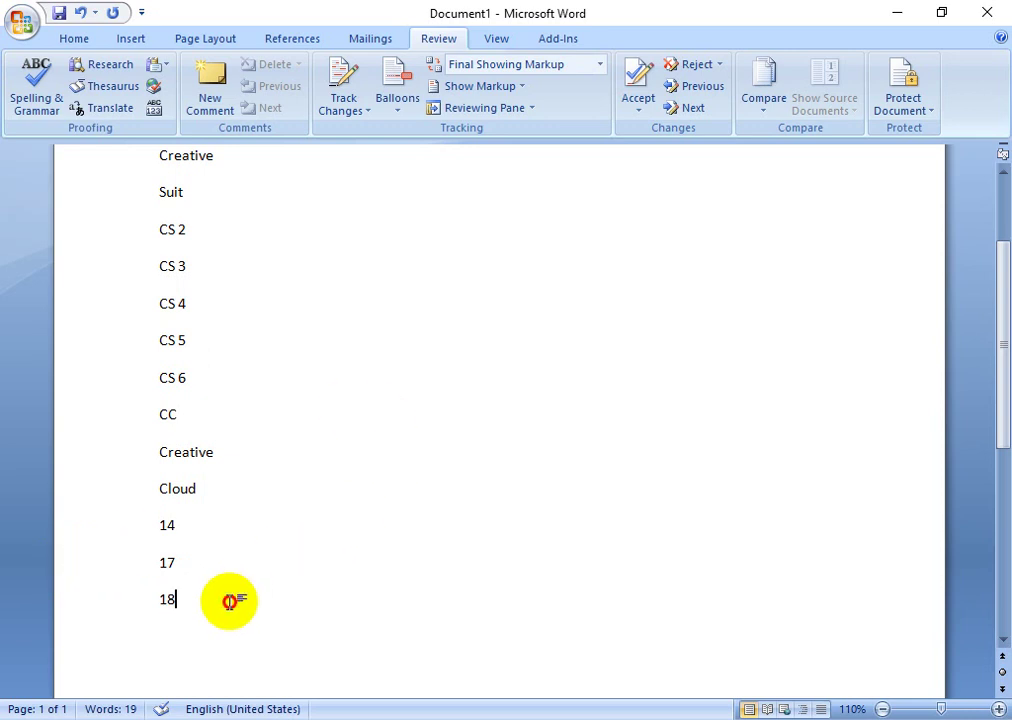
pyautogui.scroll(1, 230, 602)
pyautogui.scroll(2, 230, 602)
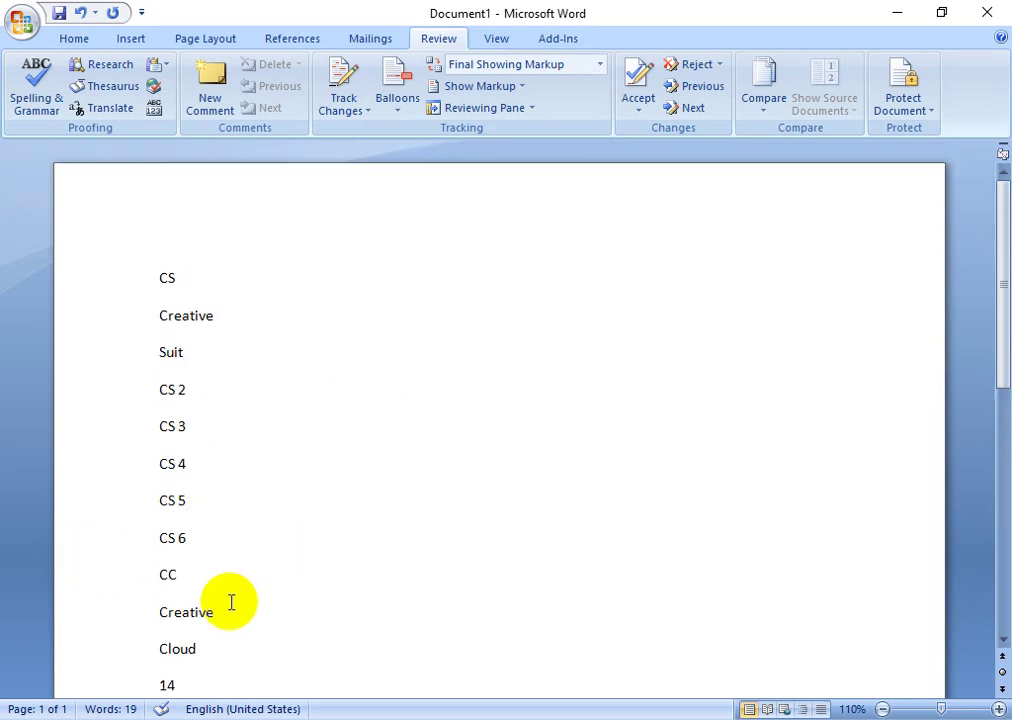
pyautogui.click(269, 481)
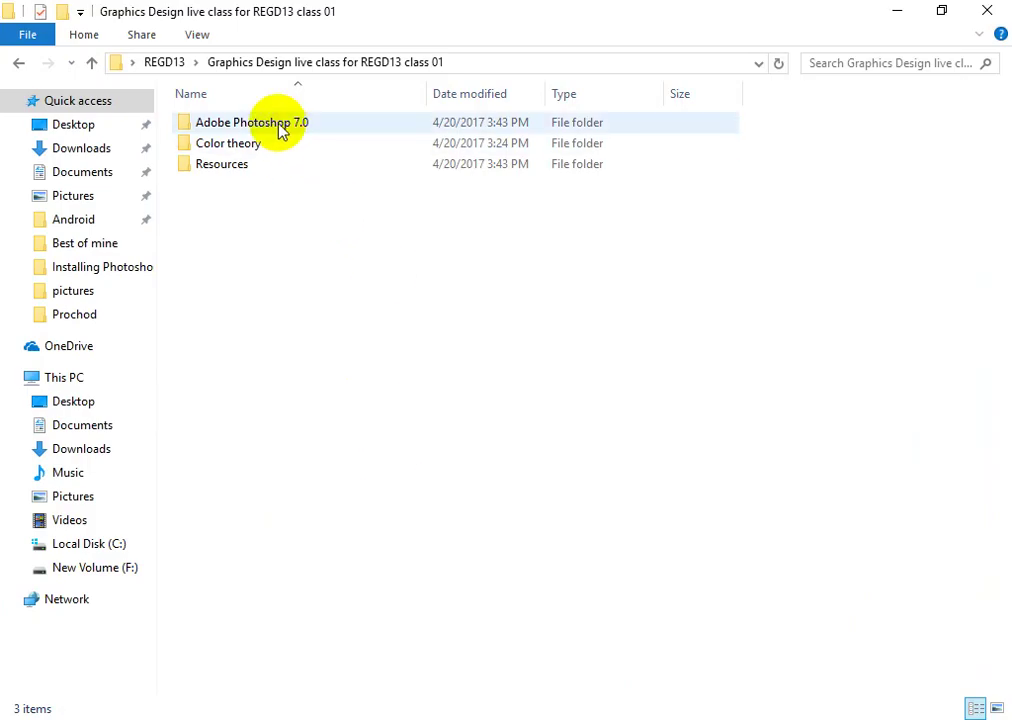
# Step: Open the Adobe Photoshop 7.0 folder to show its Setup.exe and installer archives
pyautogui.doubleClick(280, 129)
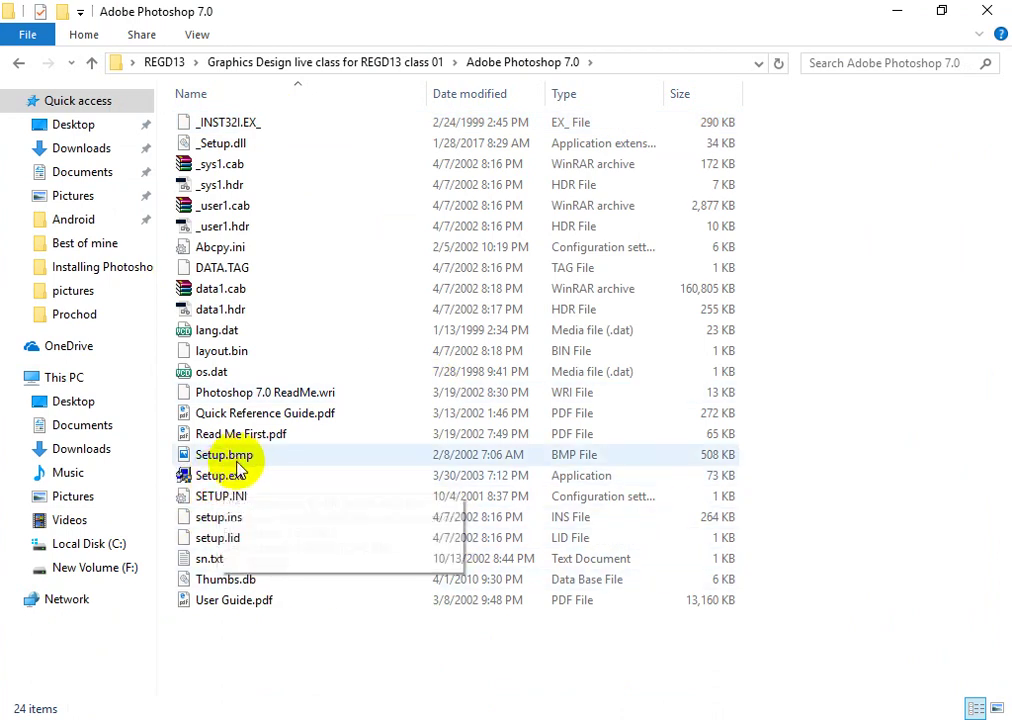
# Step: Minimize the open windows, refresh the desktop, and restore the Explorer and Notepad windows
pyautogui.click(212, 476)
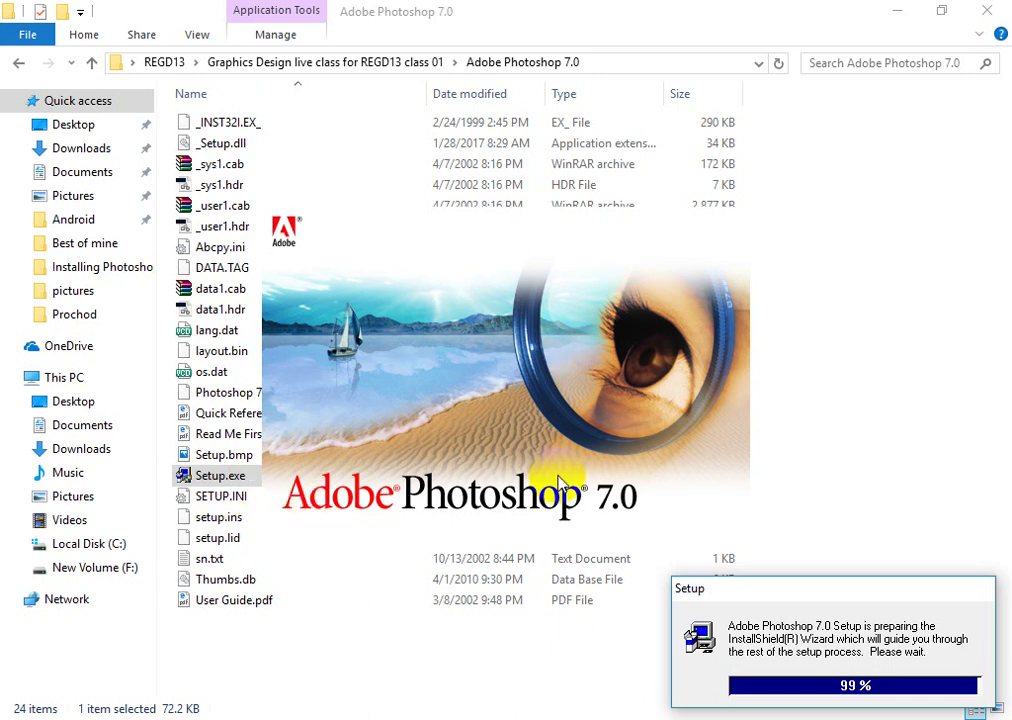
pyautogui.click(897, 10)
pyautogui.click(899, 14)
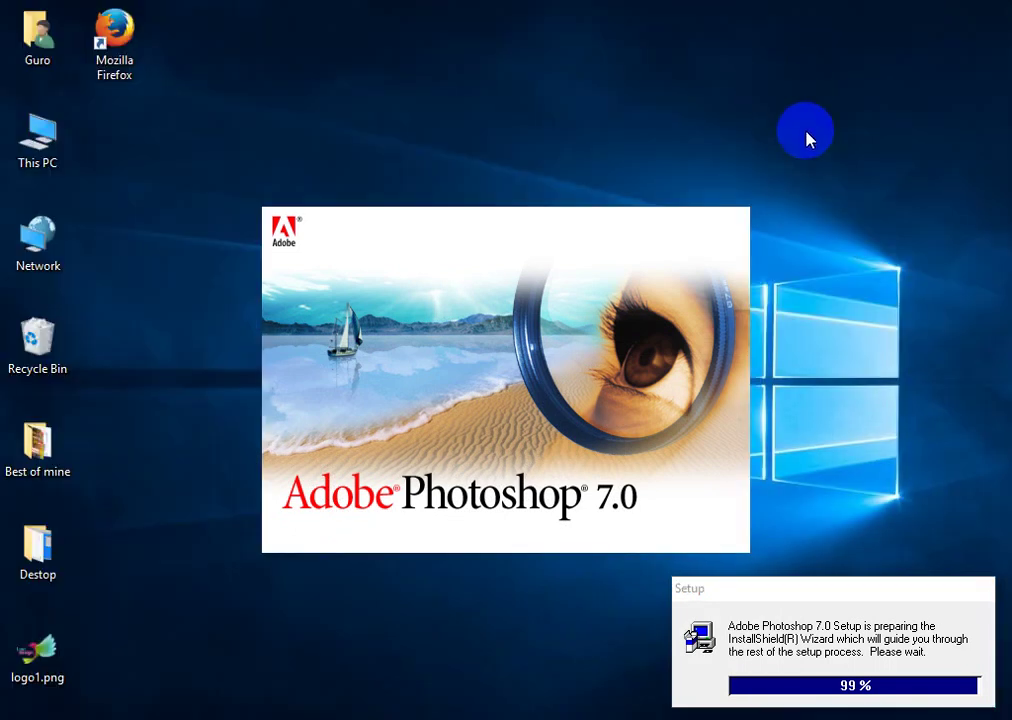
pyautogui.rightClick(807, 140)
pyautogui.click(827, 155)
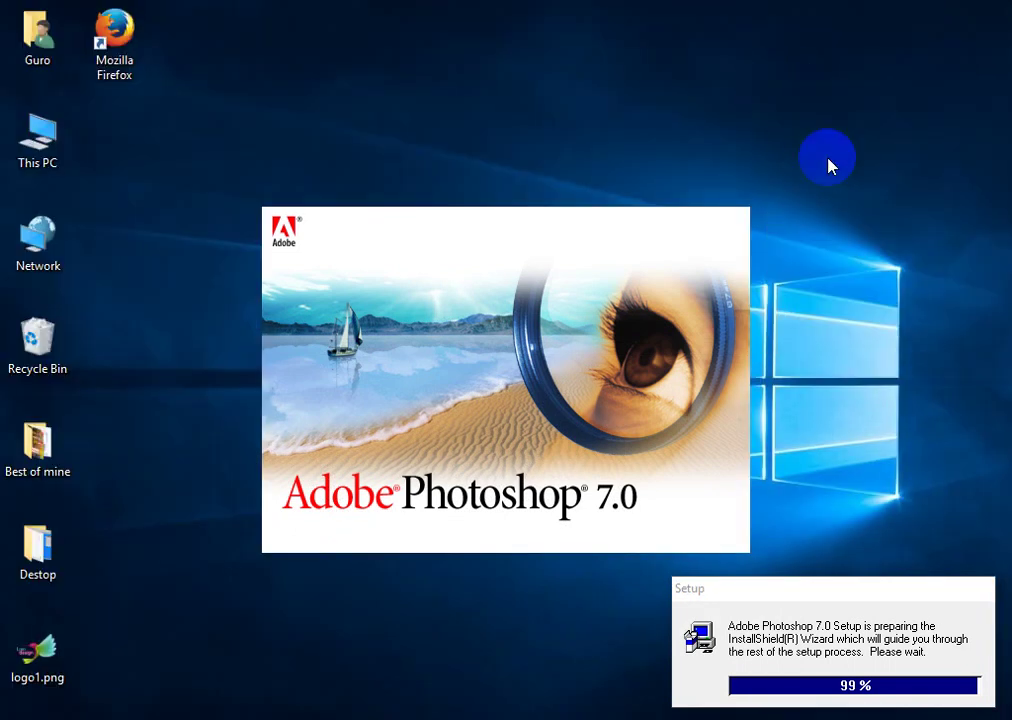
pyautogui.click(757, 712)
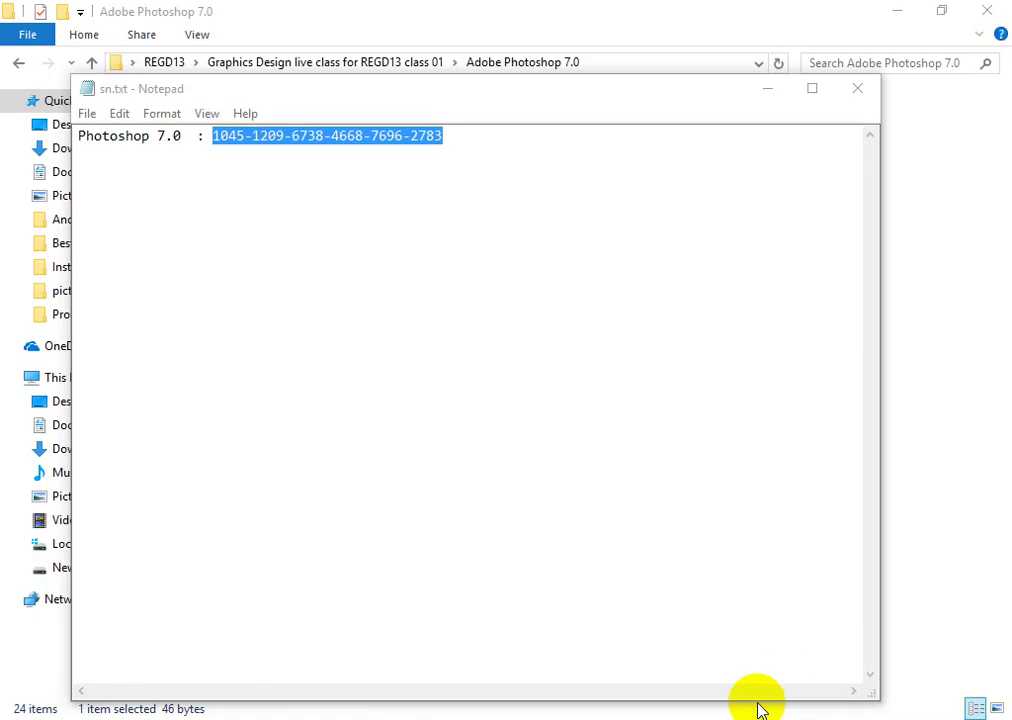
pyautogui.click(730, 580)
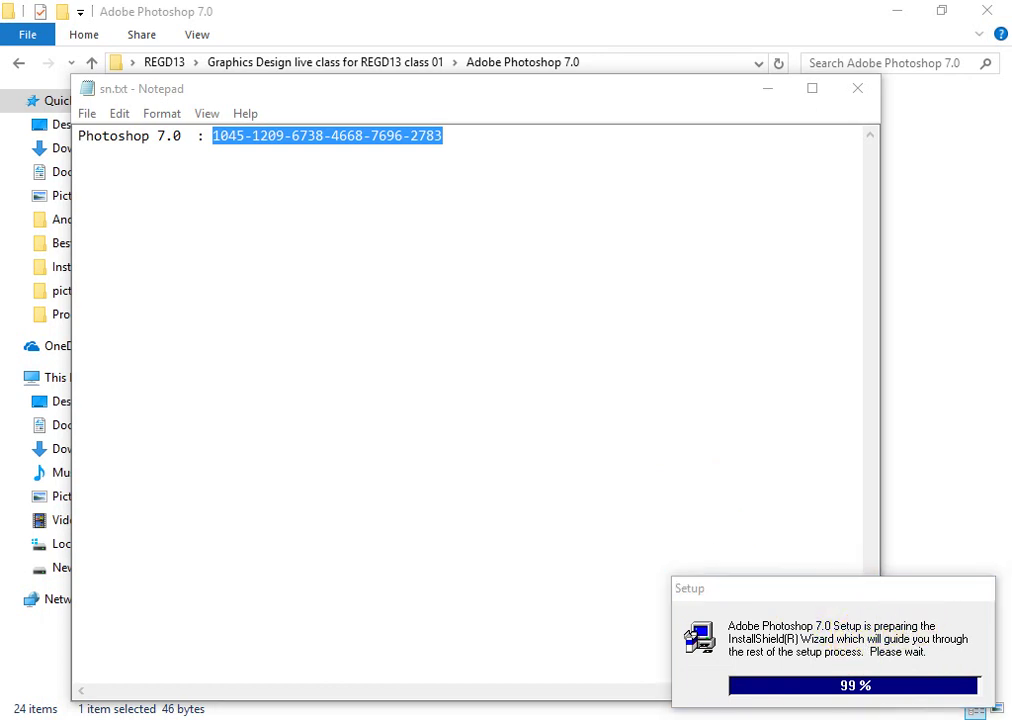
# Step: Close the stuck Setup preparing dialog and the sn.txt notes, then relaunch Setup.exe
pyautogui.rightClick(757, 712)
pyautogui.click(735, 709)
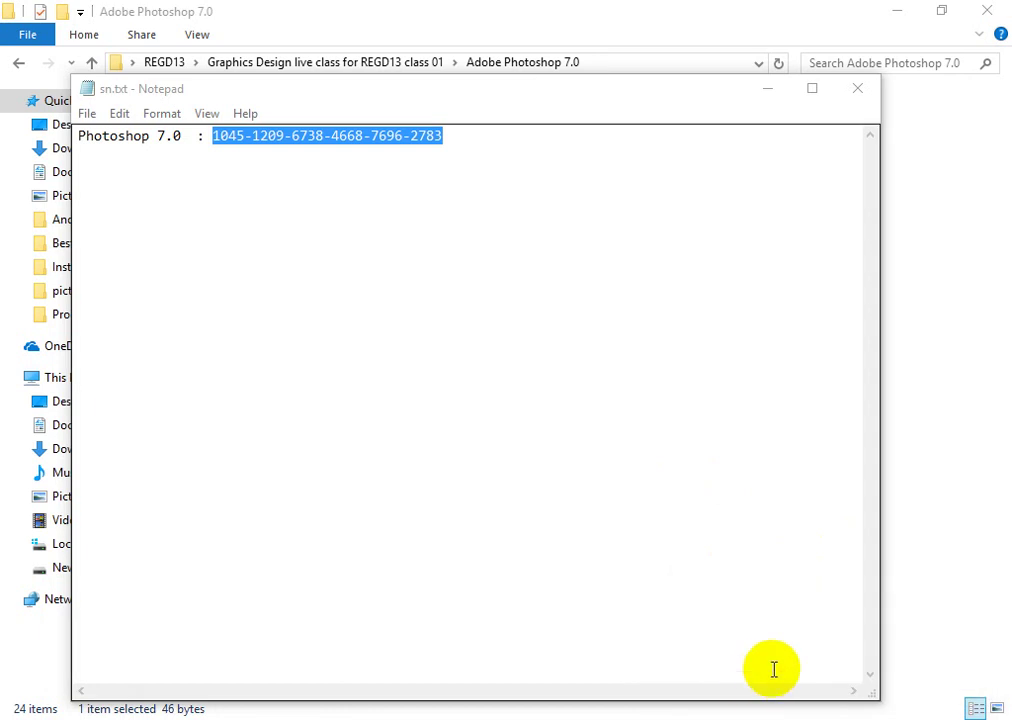
pyautogui.hotkey('alt', 'F4')
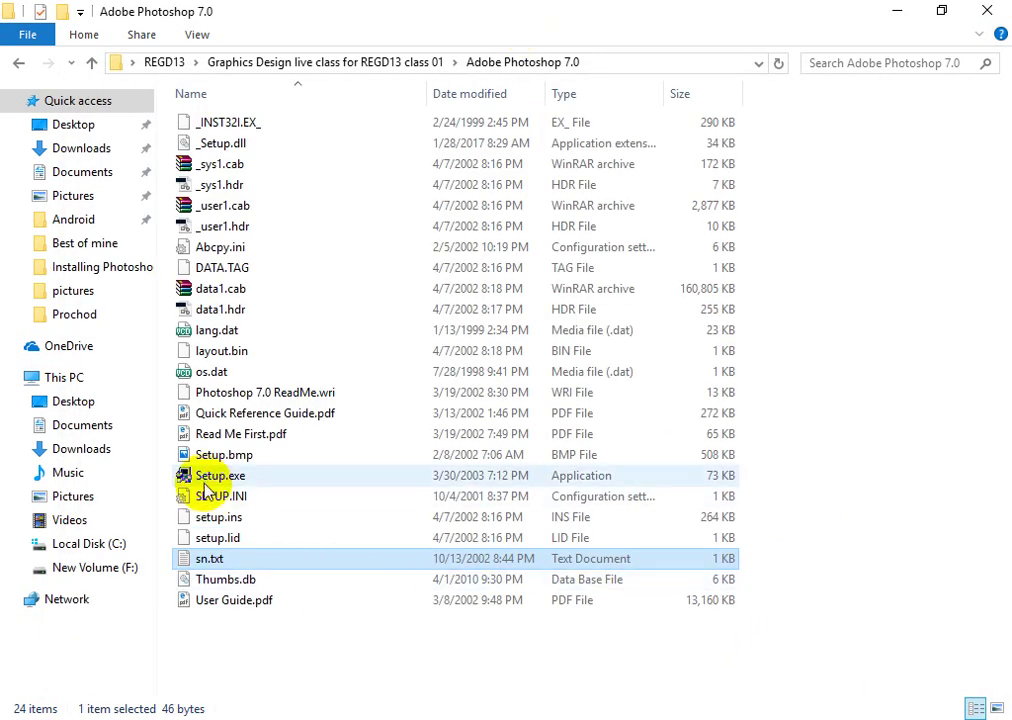
pyautogui.click(206, 476)
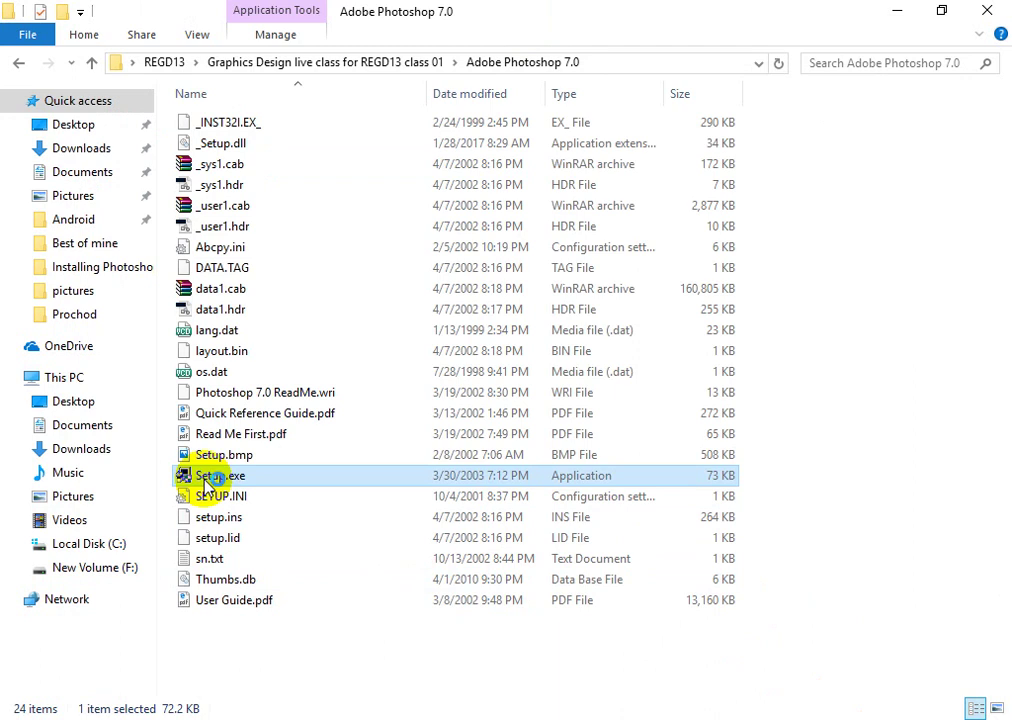
pyautogui.doubleClick(206, 476)
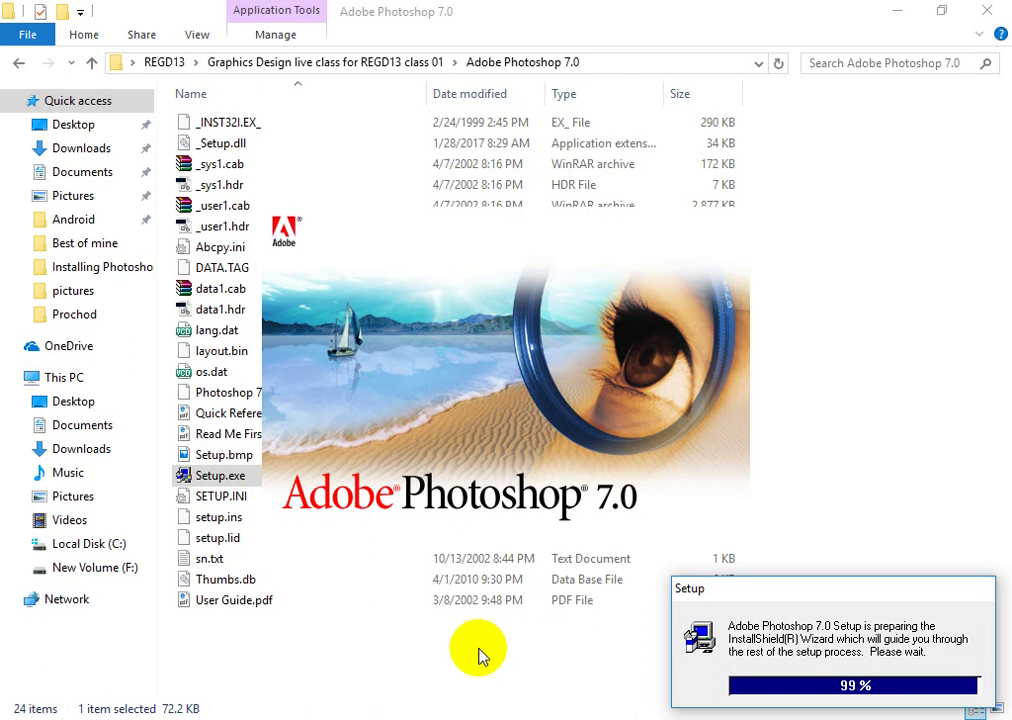
# Step: Refresh the Adobe Photoshop 7.0 folder listing repeatedly until its 24 items reload
pyautogui.rightClick(781, 302)
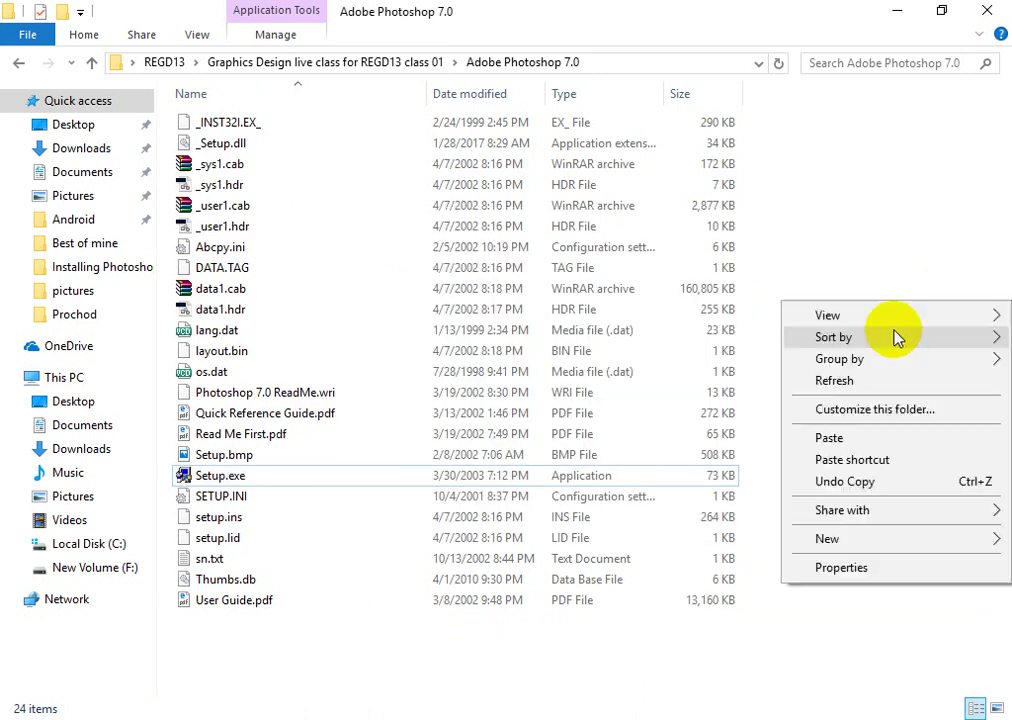
pyautogui.click(879, 380)
pyautogui.rightClick(924, 302)
pyautogui.click(865, 380)
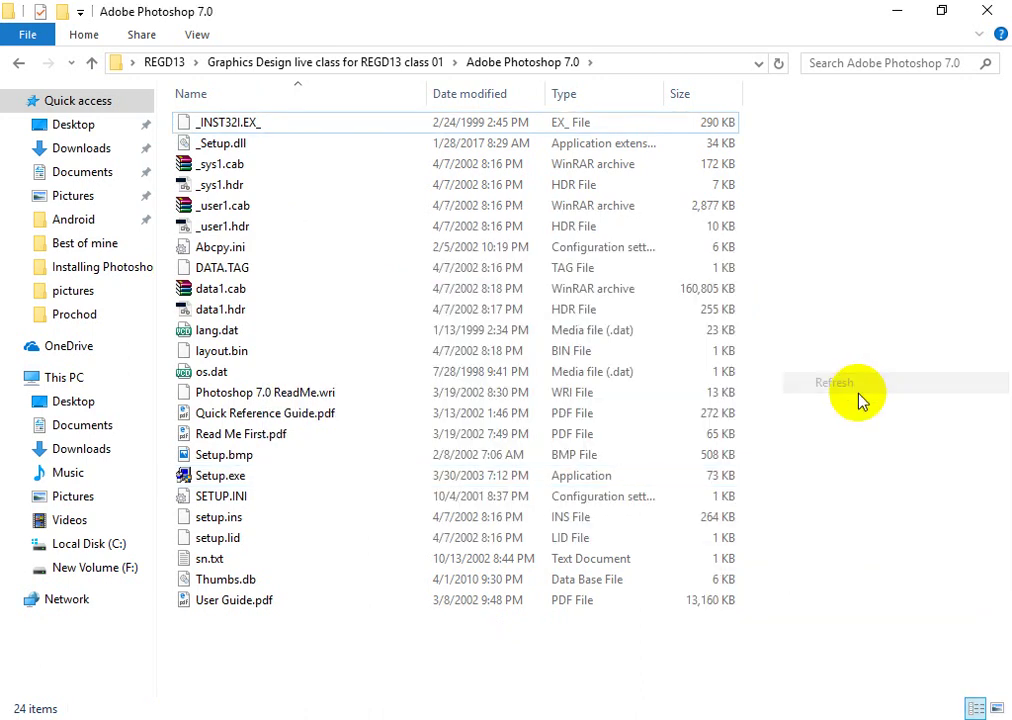
pyautogui.rightClick(850, 382)
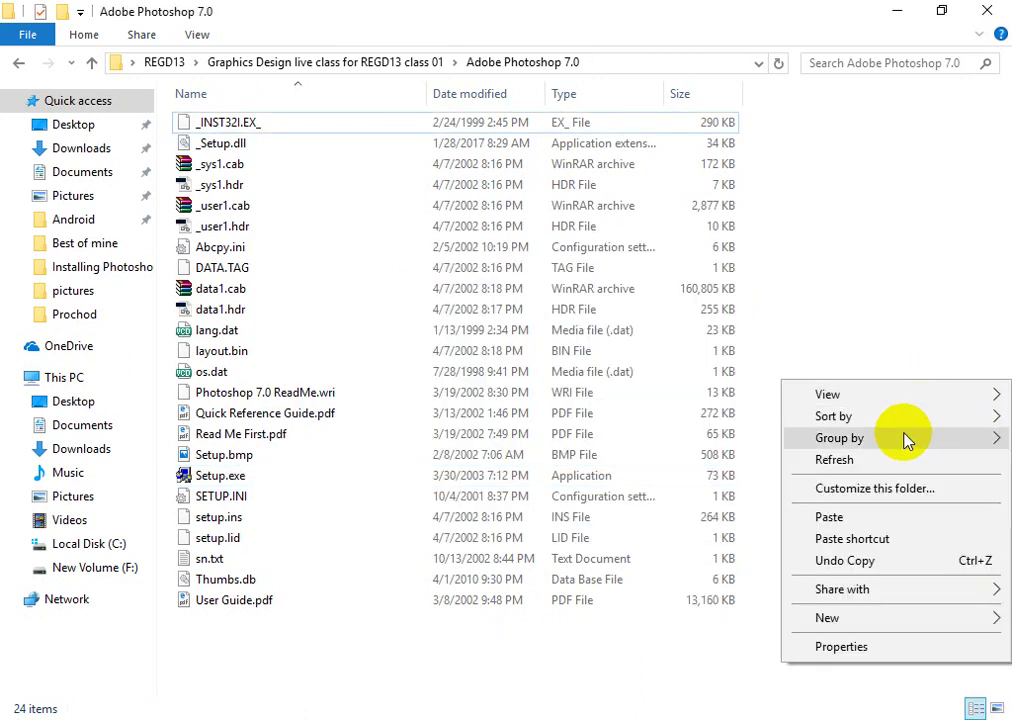
pyautogui.click(900, 455)
pyautogui.rightClick(860, 367)
pyautogui.click(850, 443)
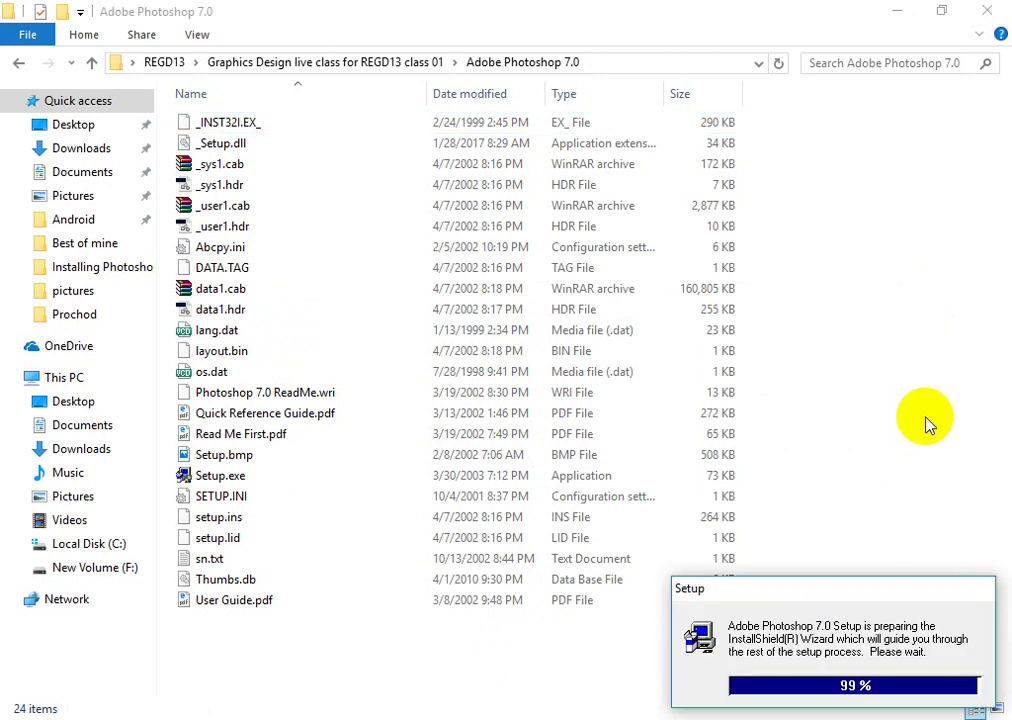
pyautogui.rightClick(922, 420)
pyautogui.click(895, 457)
pyautogui.rightClick(895, 440)
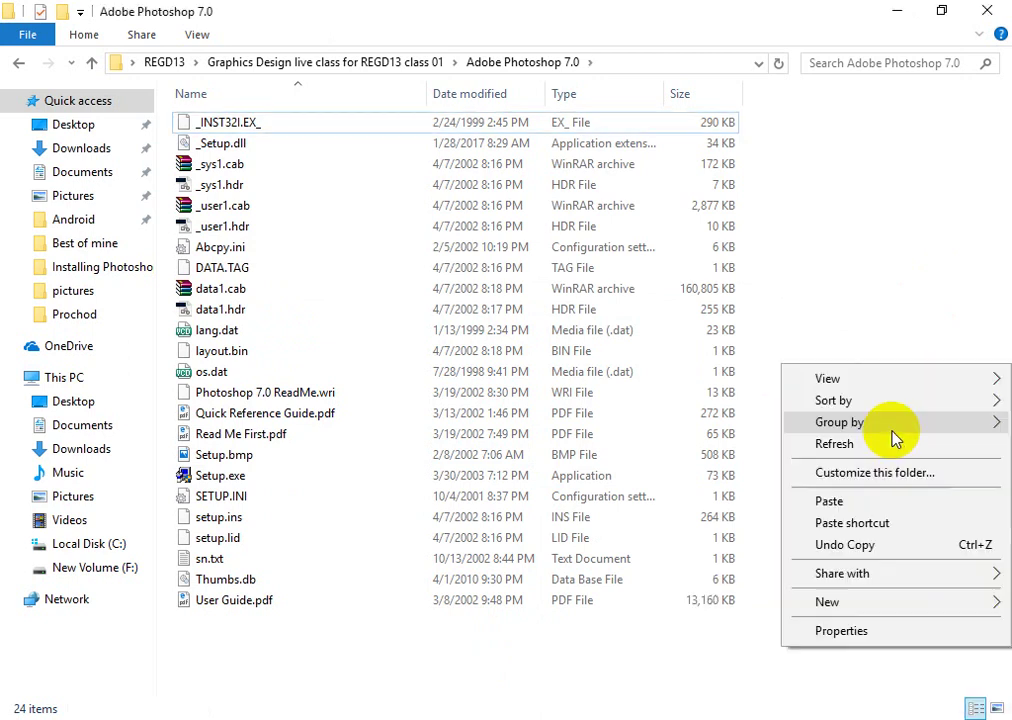
pyautogui.click(893, 443)
pyautogui.rightClick(910, 398)
pyautogui.click(888, 477)
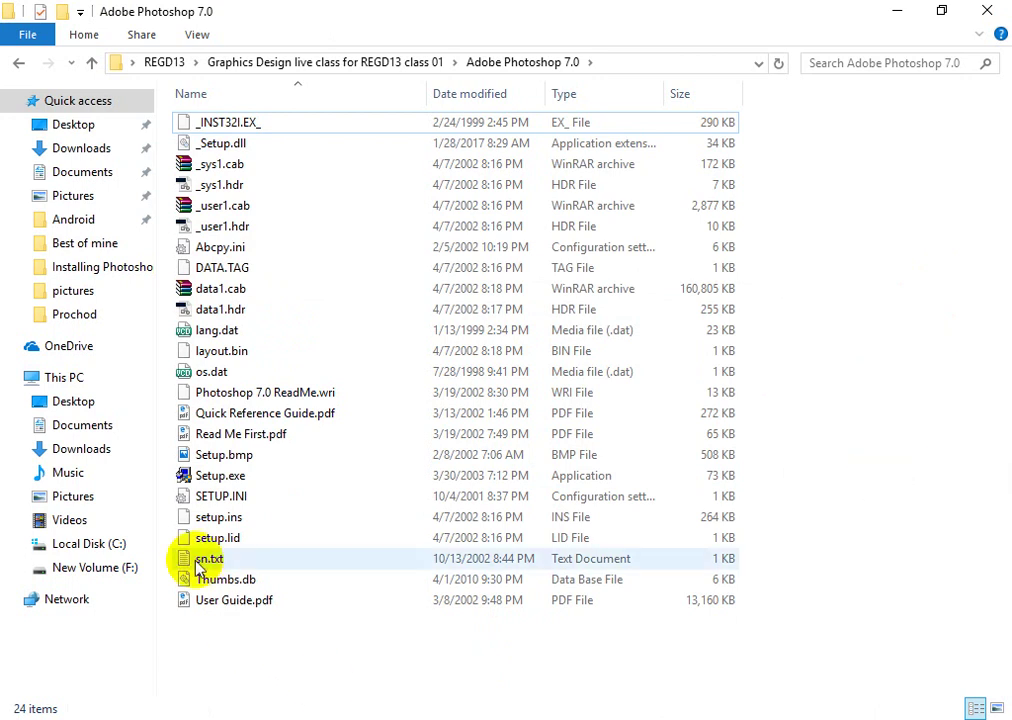
pyautogui.moveTo(209, 558)
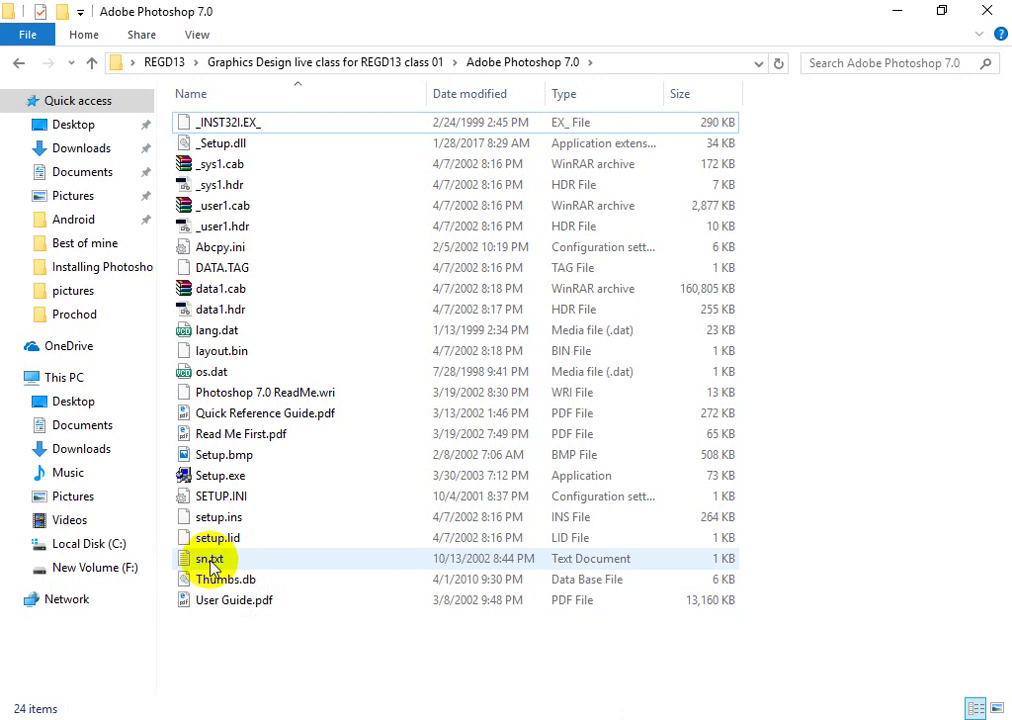
# Step: Glance at the serial in sn.txt, close the stalled setup window, and select Setup.exe
pyautogui.doubleClick(272, 560)
pyautogui.moveTo(443, 136); pyautogui.dragTo(214, 136)
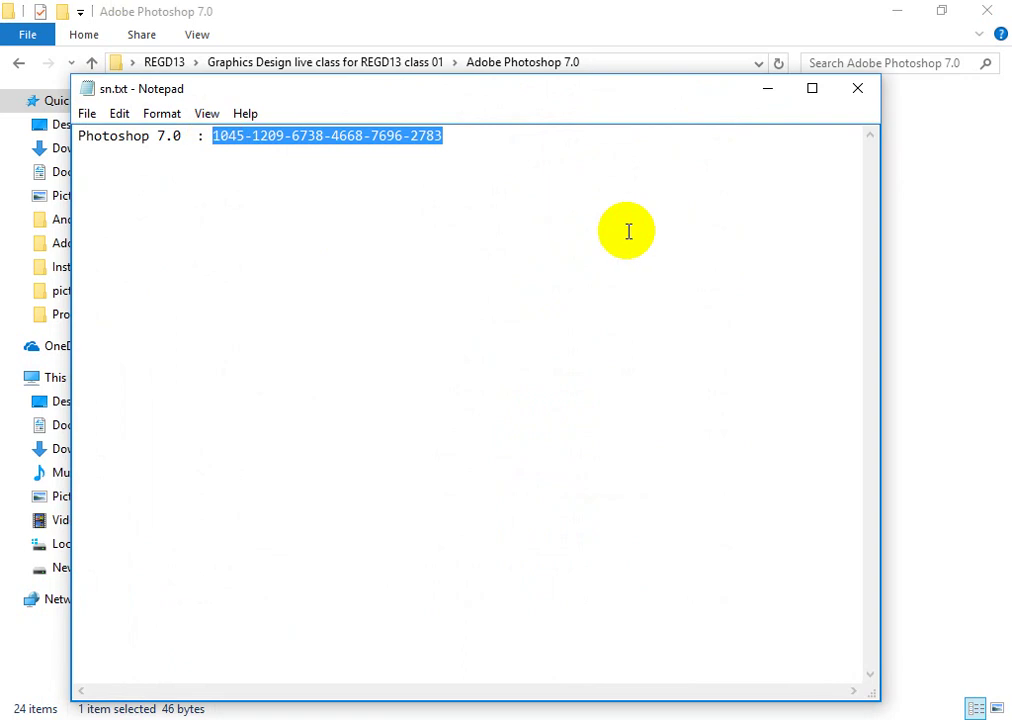
pyautogui.click(708, 20)
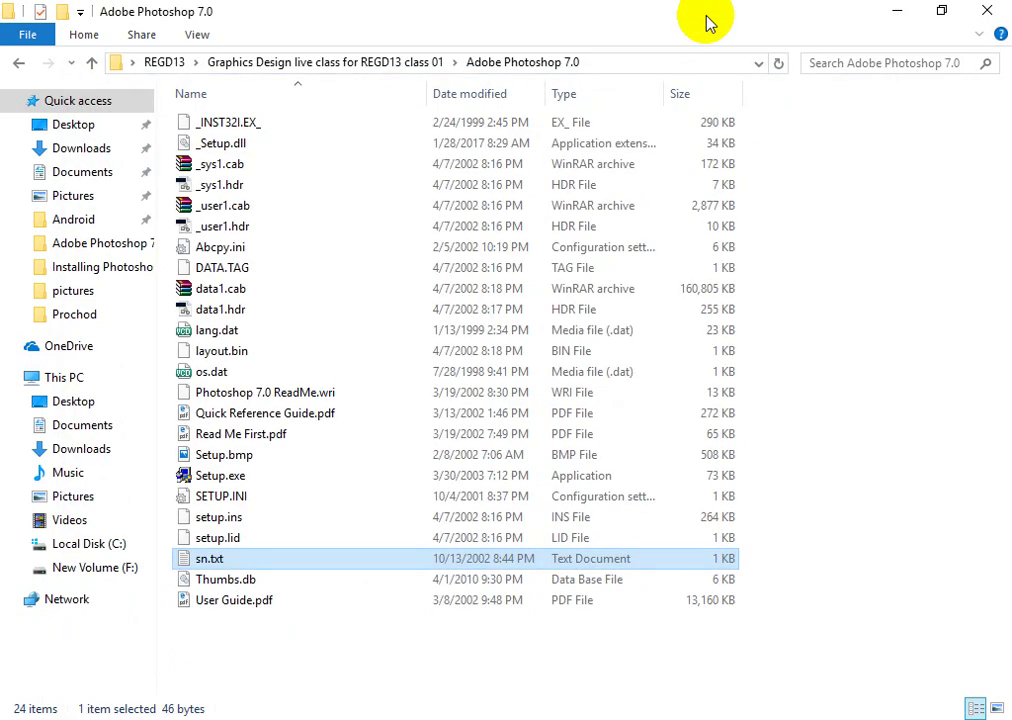
pyautogui.click(764, 711)
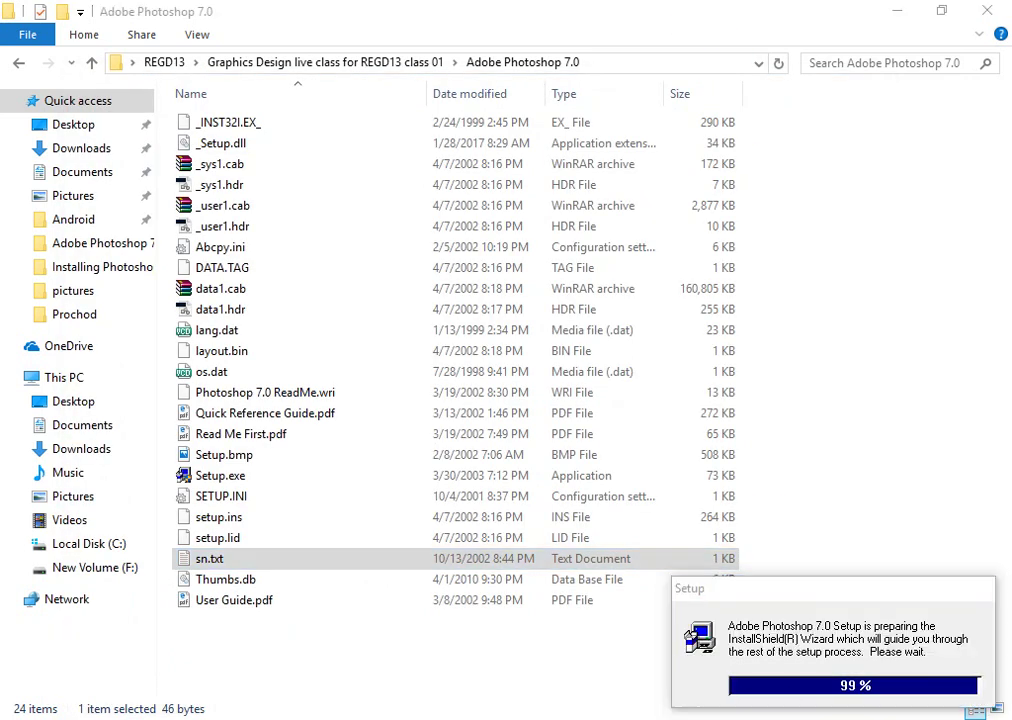
pyautogui.rightClick(757, 714)
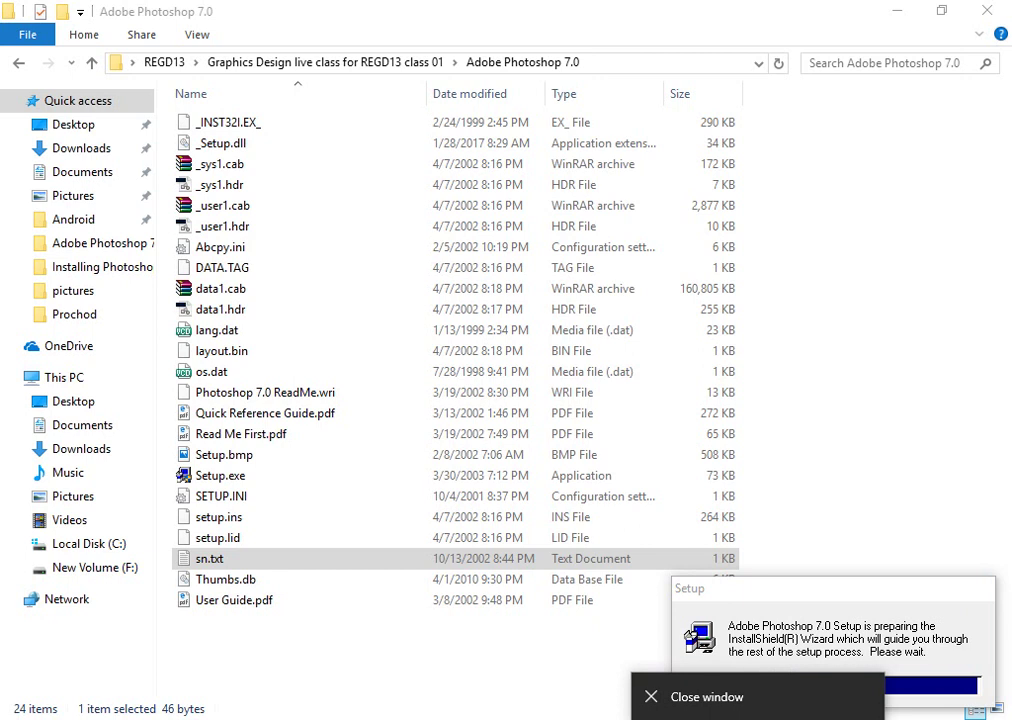
pyautogui.click(748, 697)
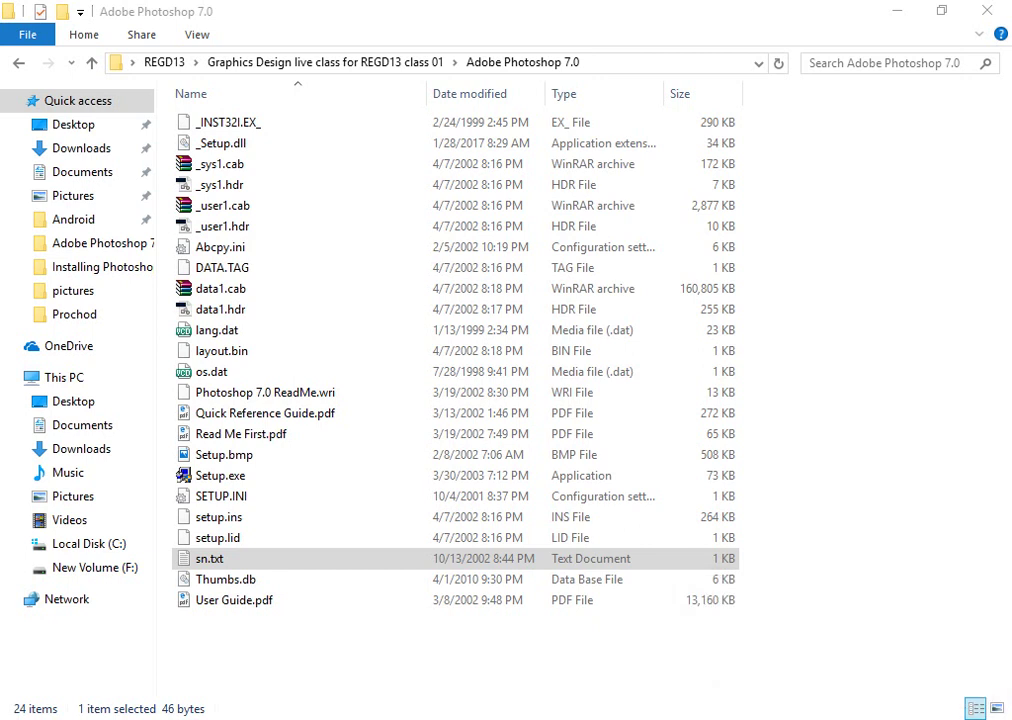
pyautogui.click(840, 548)
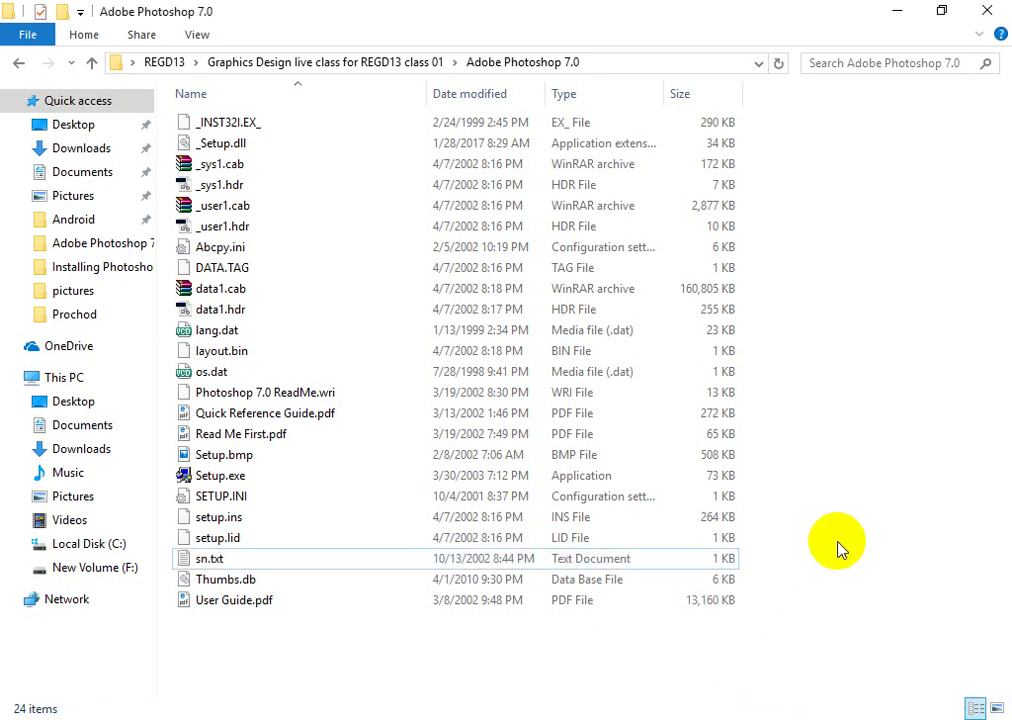
pyautogui.click(228, 477)
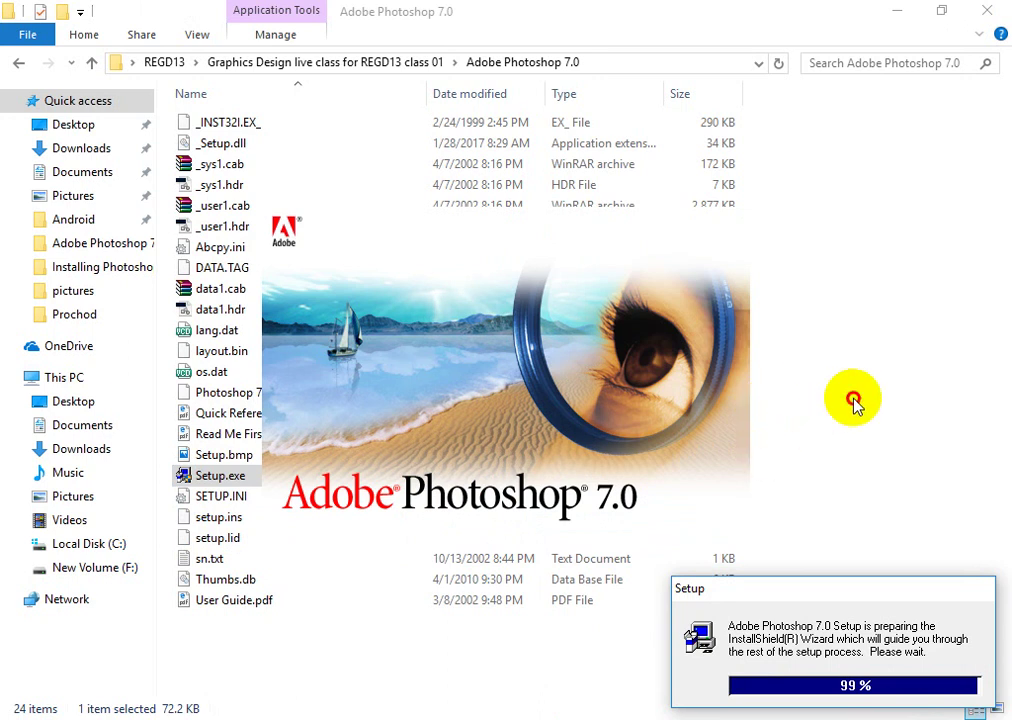
# Step: Reopen sn.txt, select the serial number, and copy it
pyautogui.doubleClick(203, 558)
pyautogui.moveTo(443, 136); pyautogui.dragTo(212, 136)
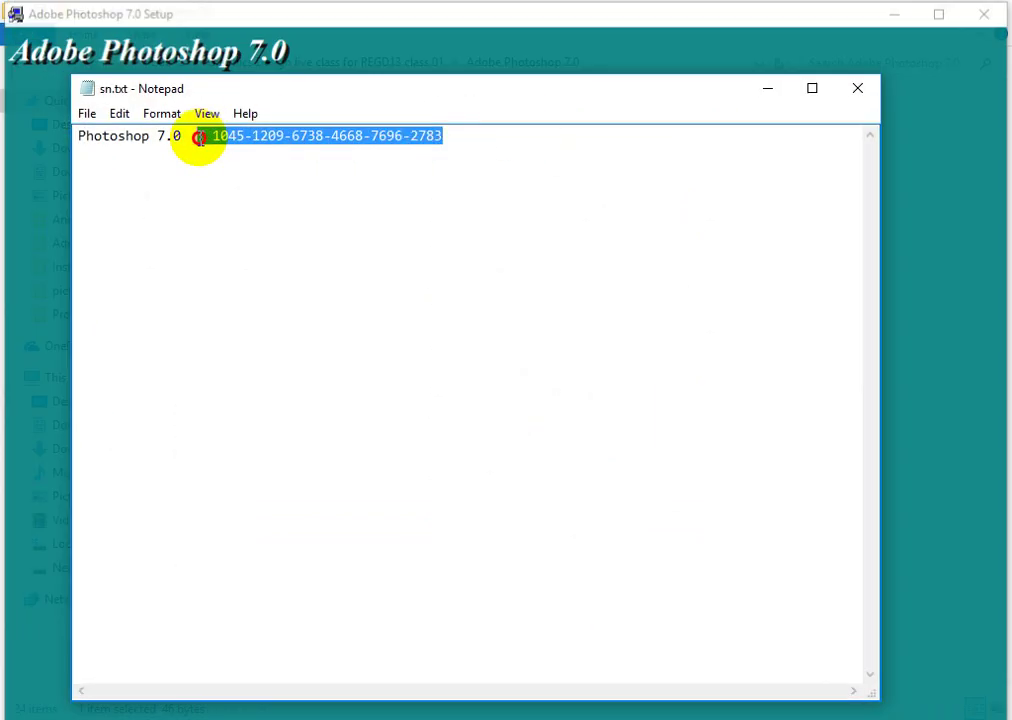
pyautogui.rightClick(372, 149)
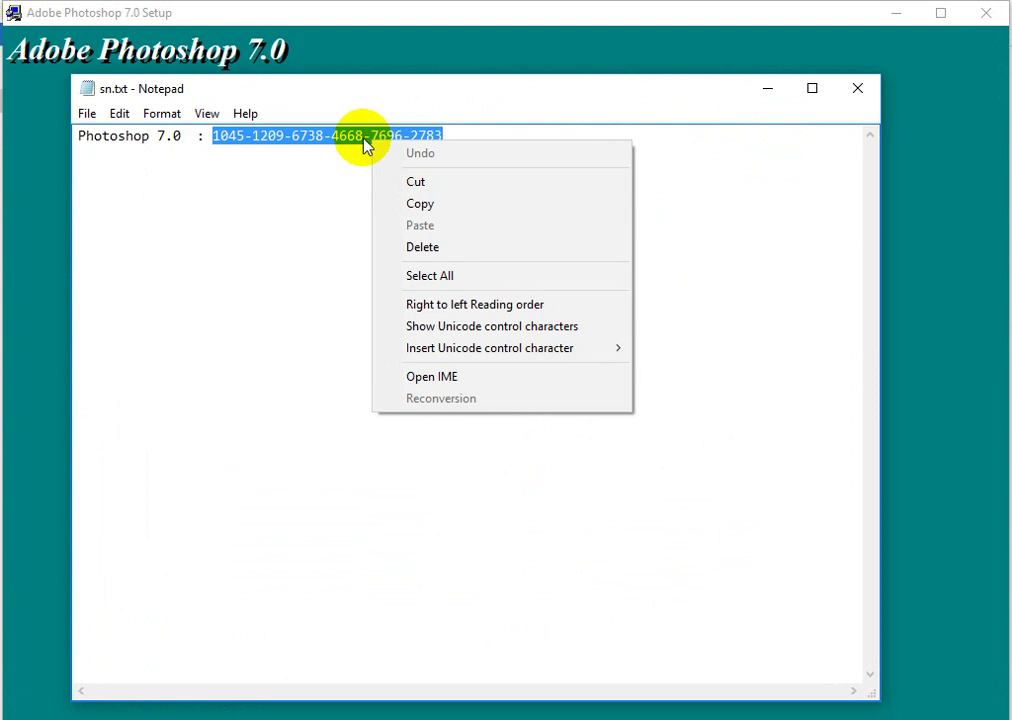
pyautogui.click(350, 136)
pyautogui.moveTo(470, 136); pyautogui.dragTo(210, 136)
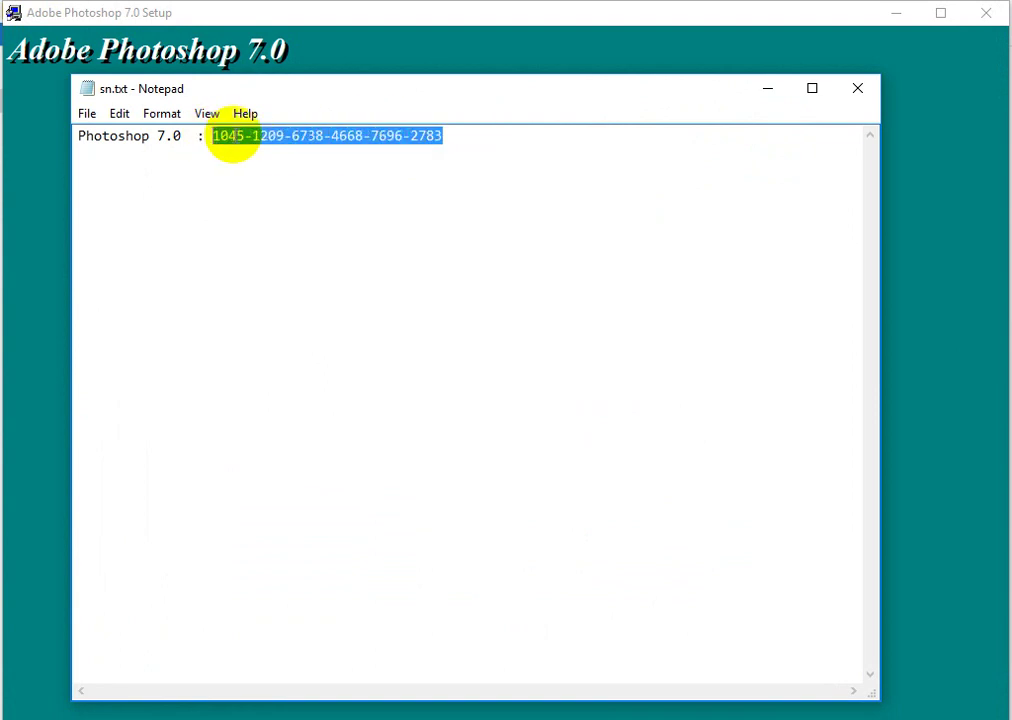
pyautogui.rightClick(234, 137)
pyautogui.click(304, 203)
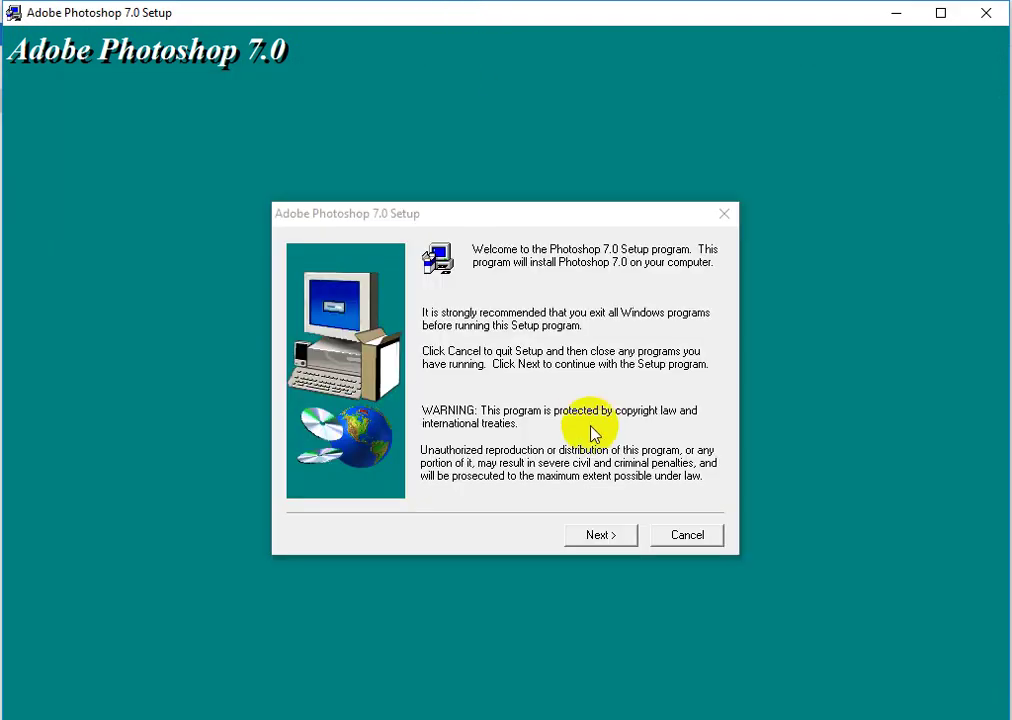
# Step: Pass the welcome screen, keep US English, accept the licence, and paste the serial number
pyautogui.click(596, 535)
pyautogui.press('Return')
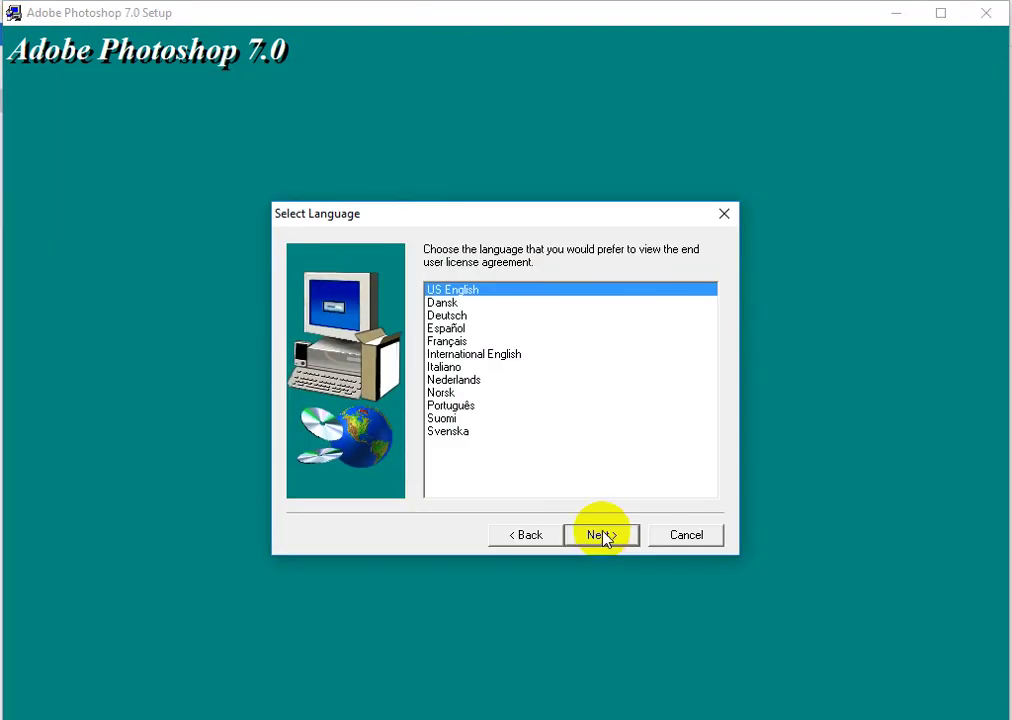
pyautogui.click(600, 536)
pyautogui.click(603, 537)
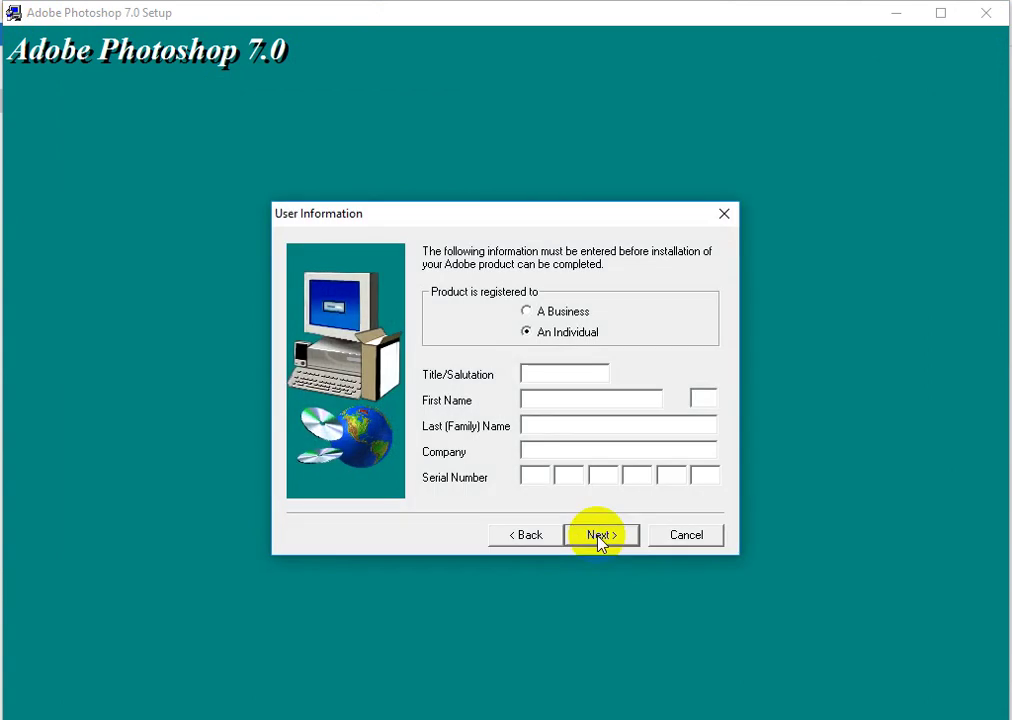
pyautogui.rightClick(541, 477)
pyautogui.click(531, 477)
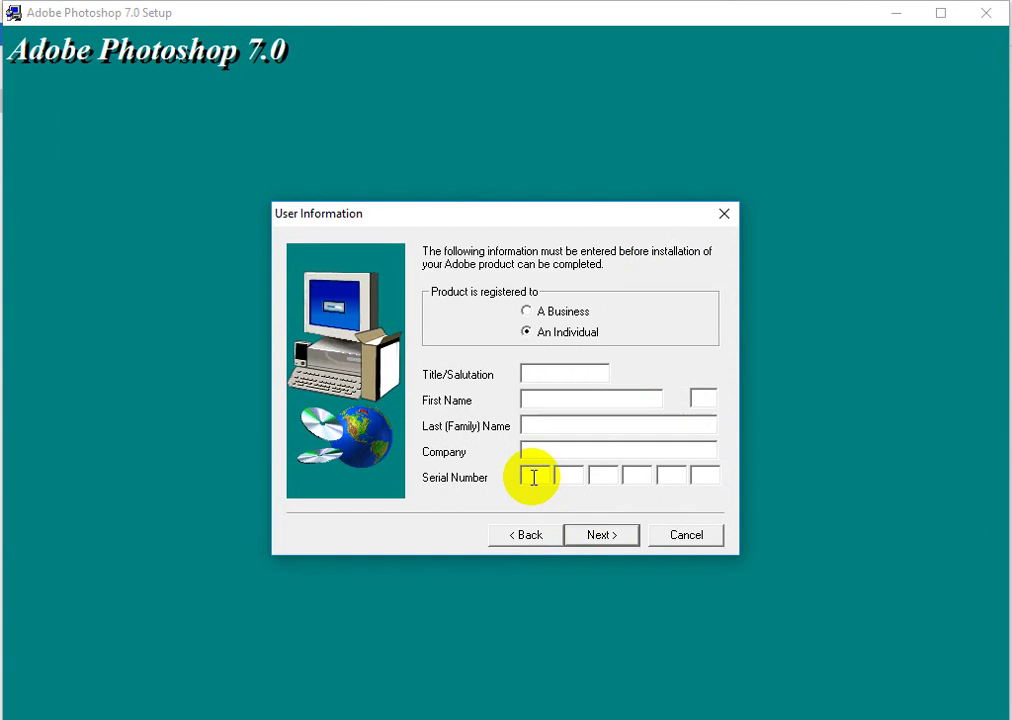
pyautogui.rightClick(533, 477)
pyautogui.click(587, 297)
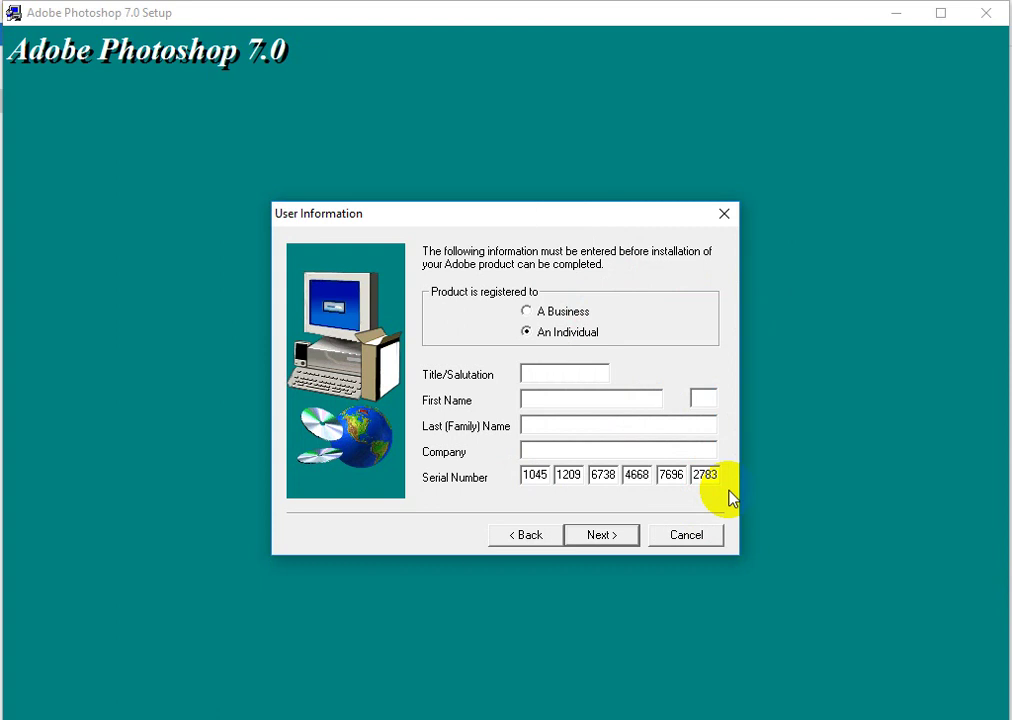
# Step: Fill in the user's first and last name and submit the registration details
pyautogui.click(598, 537)
pyautogui.click(640, 438)
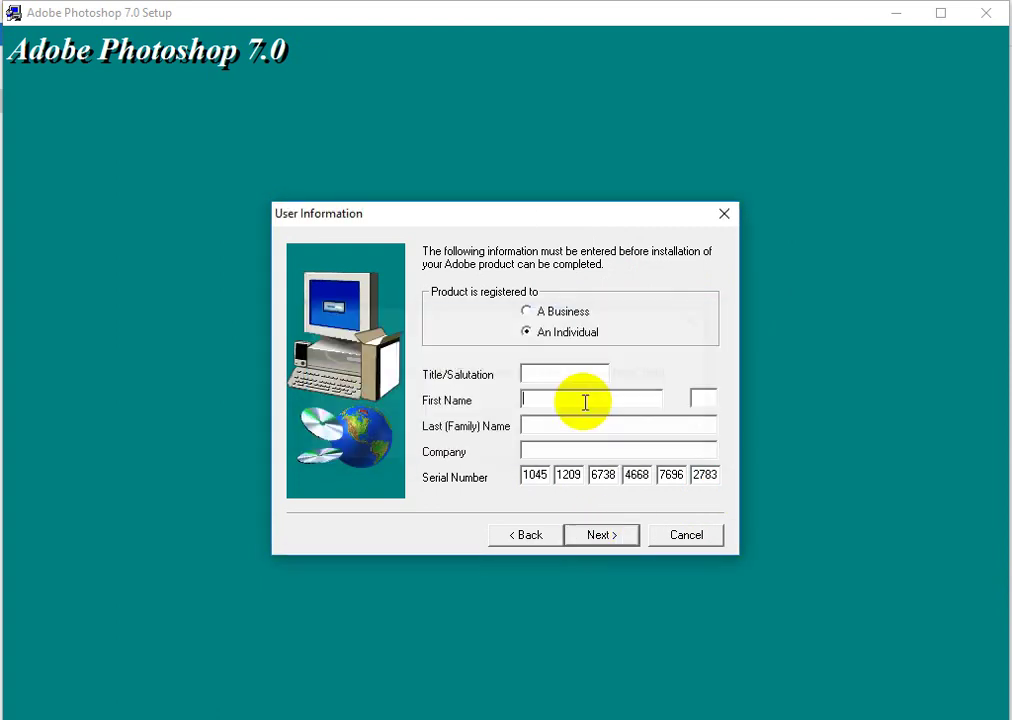
pyautogui.click(584, 403)
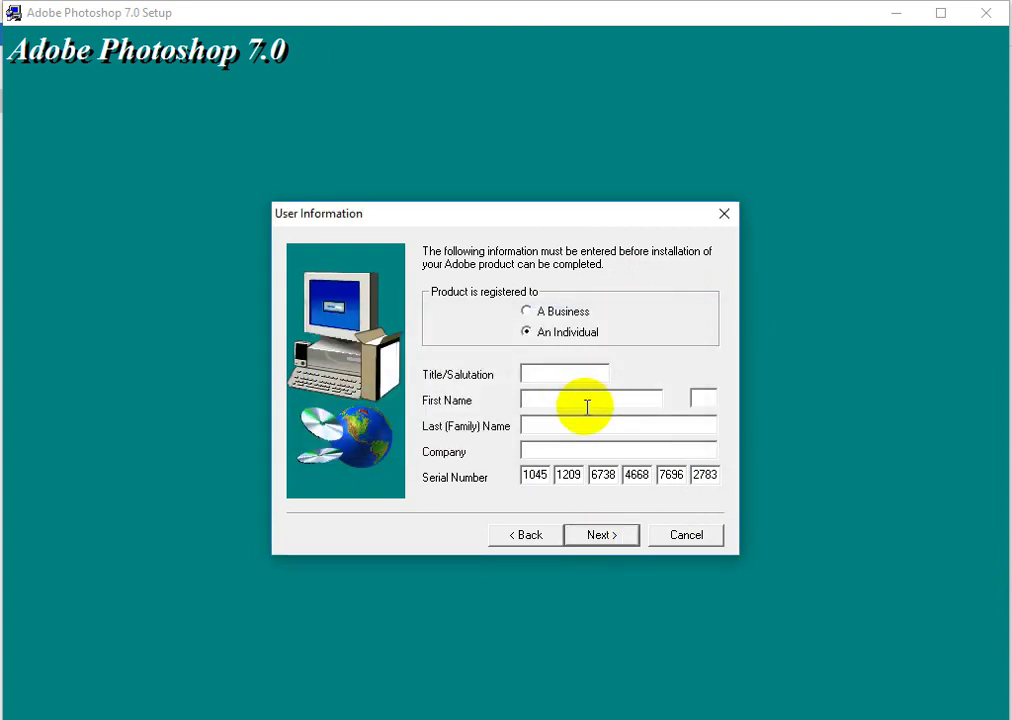
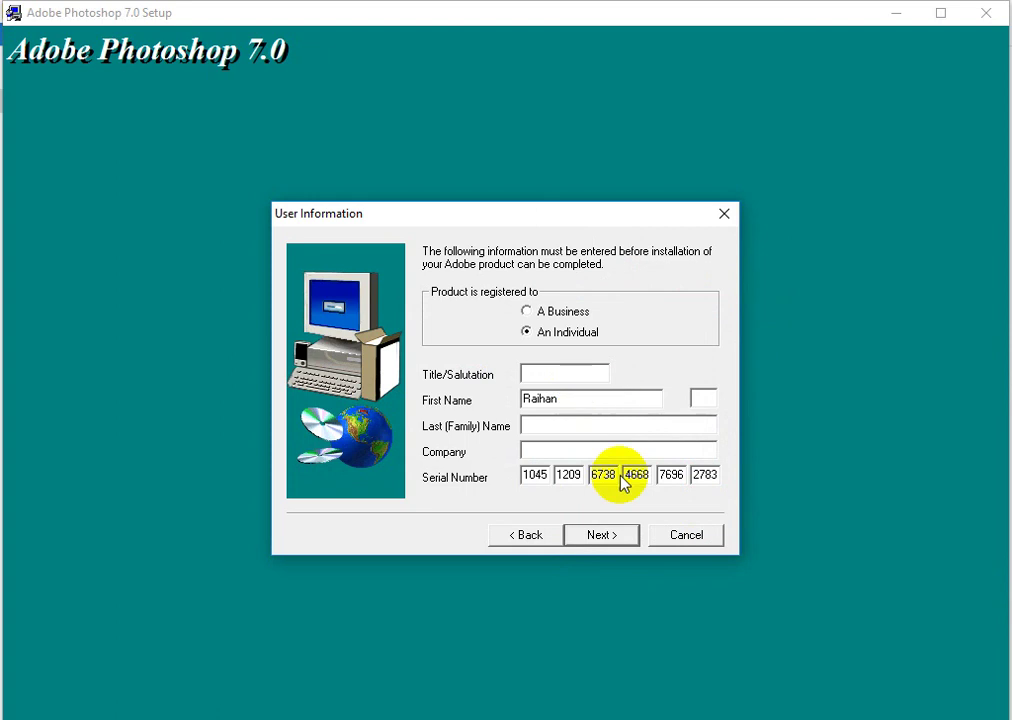
pyautogui.click(628, 537)
pyautogui.click(688, 442)
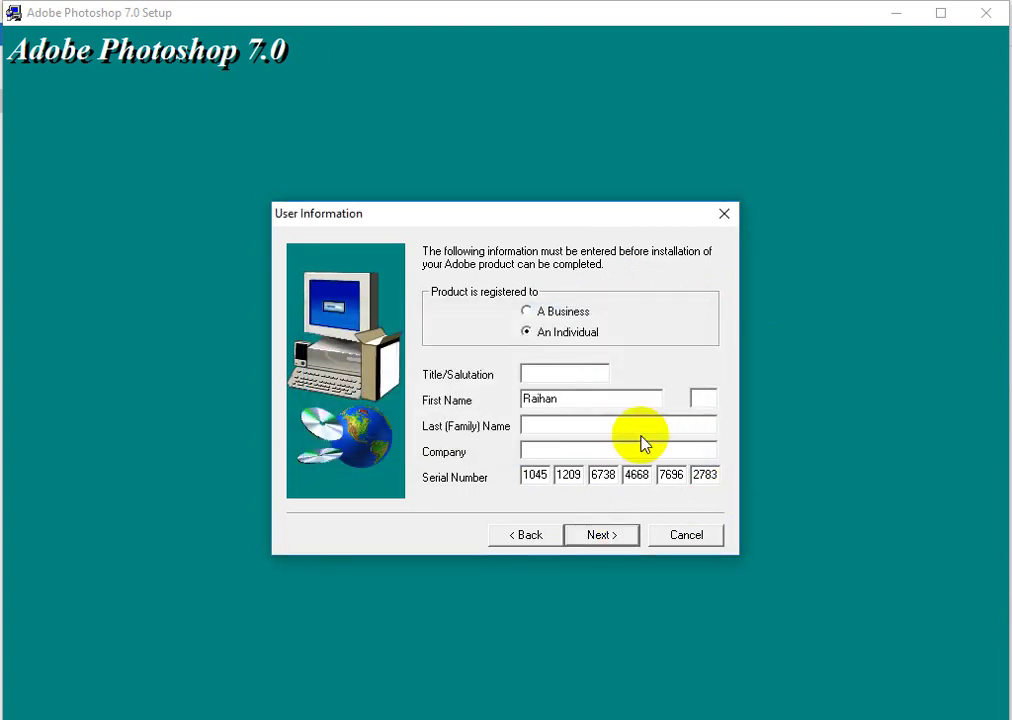
pyautogui.click(590, 427)
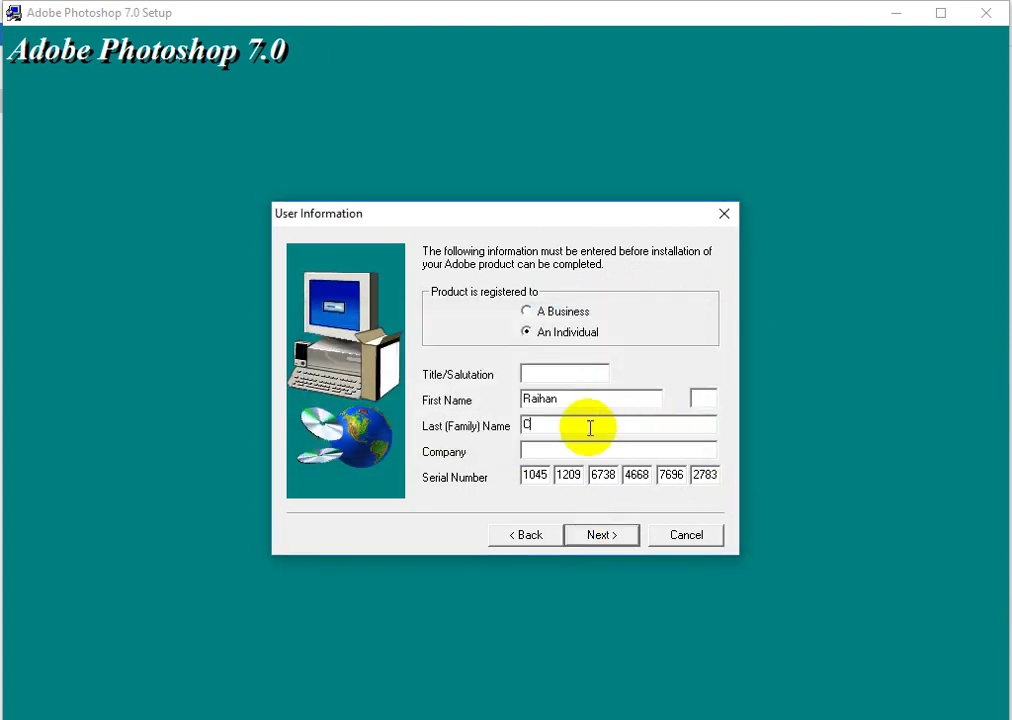
pyautogui.click(603, 536)
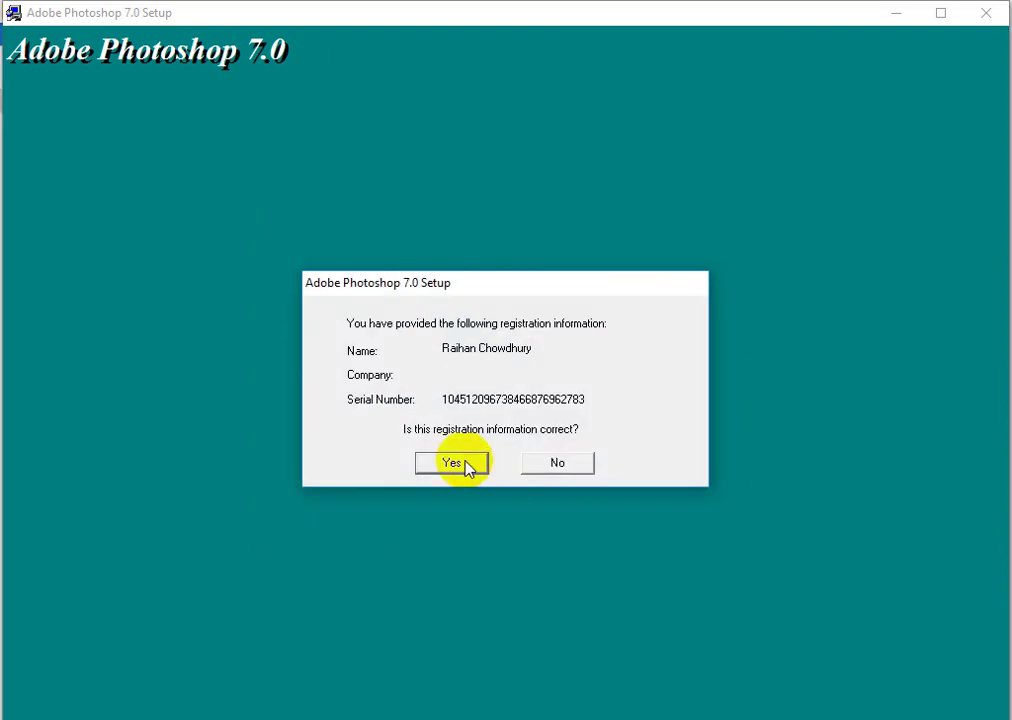
# Step: Answer Yes to confirm the entered name and serial number are correct
pyautogui.click(460, 466)
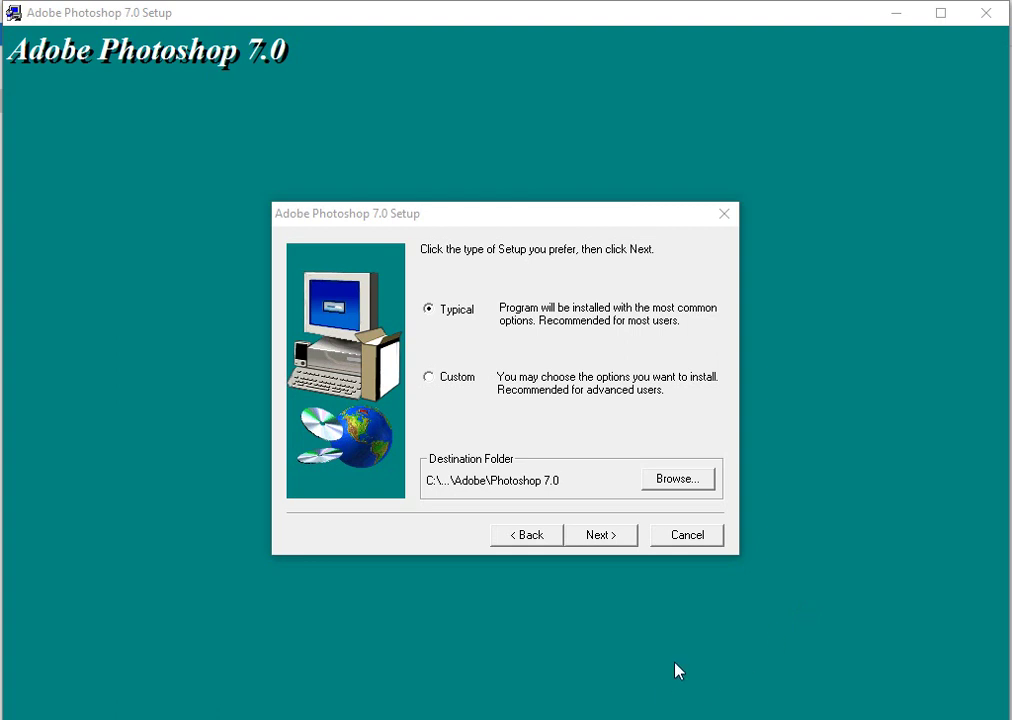
# Step: Install Photoshop 7.0 with Typical setup and default file types, then check the Start menu
pyautogui.click(458, 330)
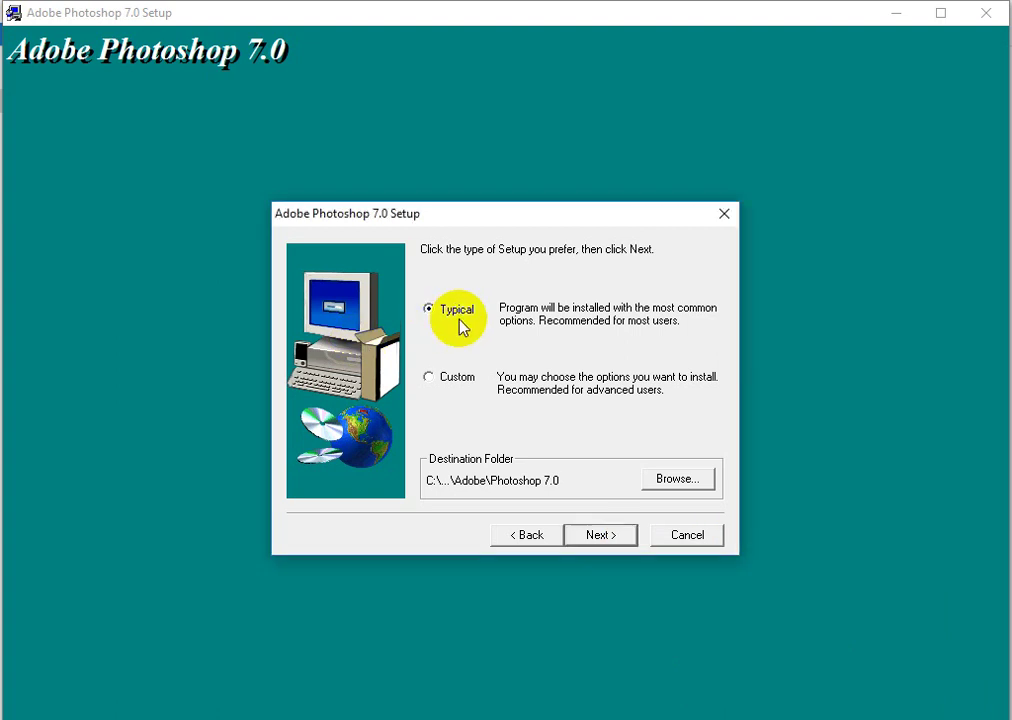
pyautogui.click(605, 535)
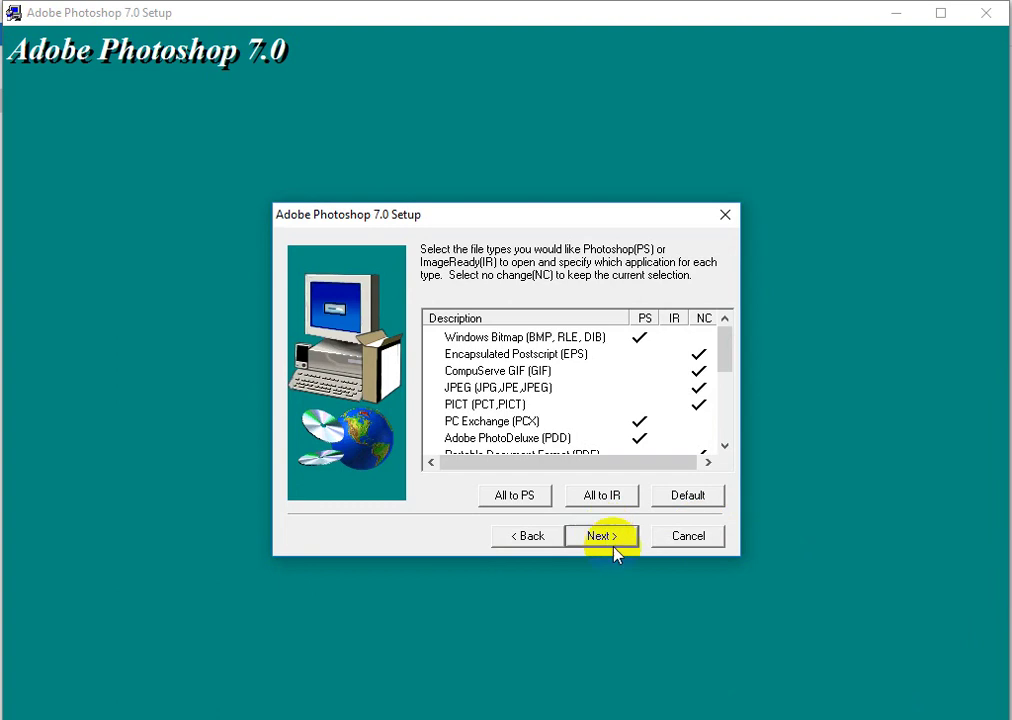
pyautogui.press('Return')
pyautogui.click(590, 540)
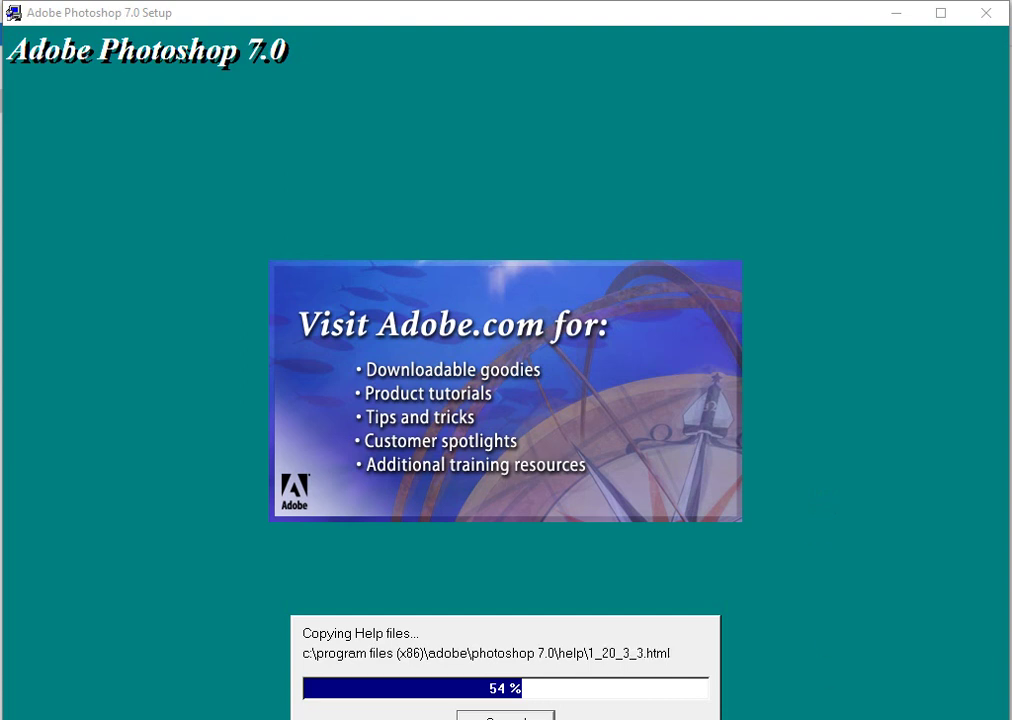
pyautogui.press('super')
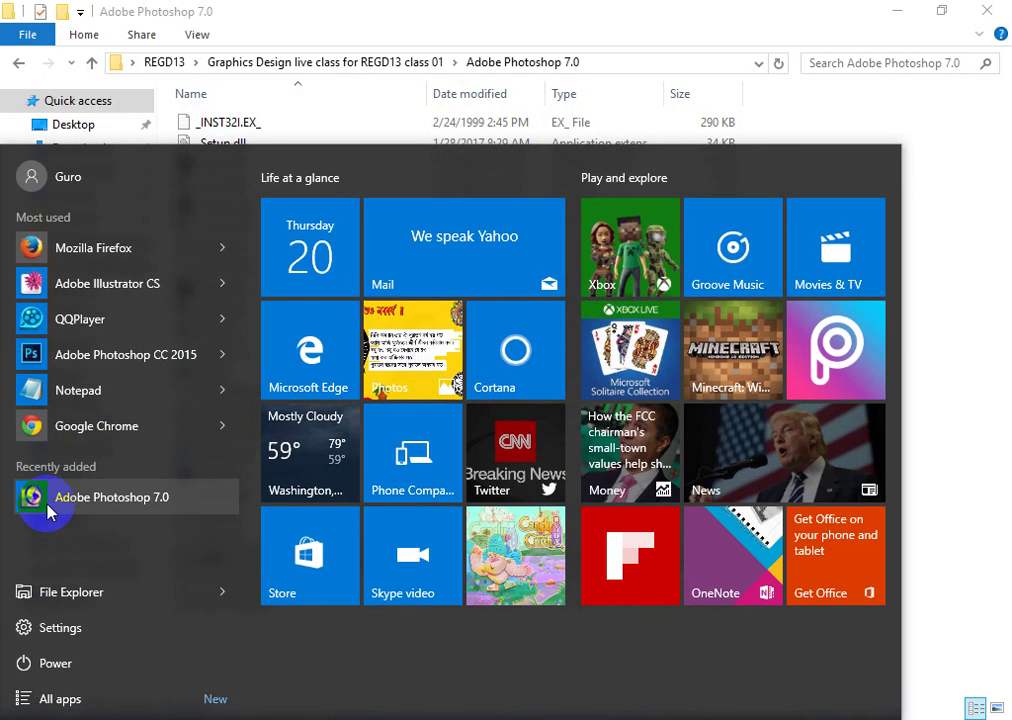
# Step: Launch Photoshop 7.0, dismiss the scratch-disk warning, and minimize the Explorer folder window
pyautogui.click(30, 495)
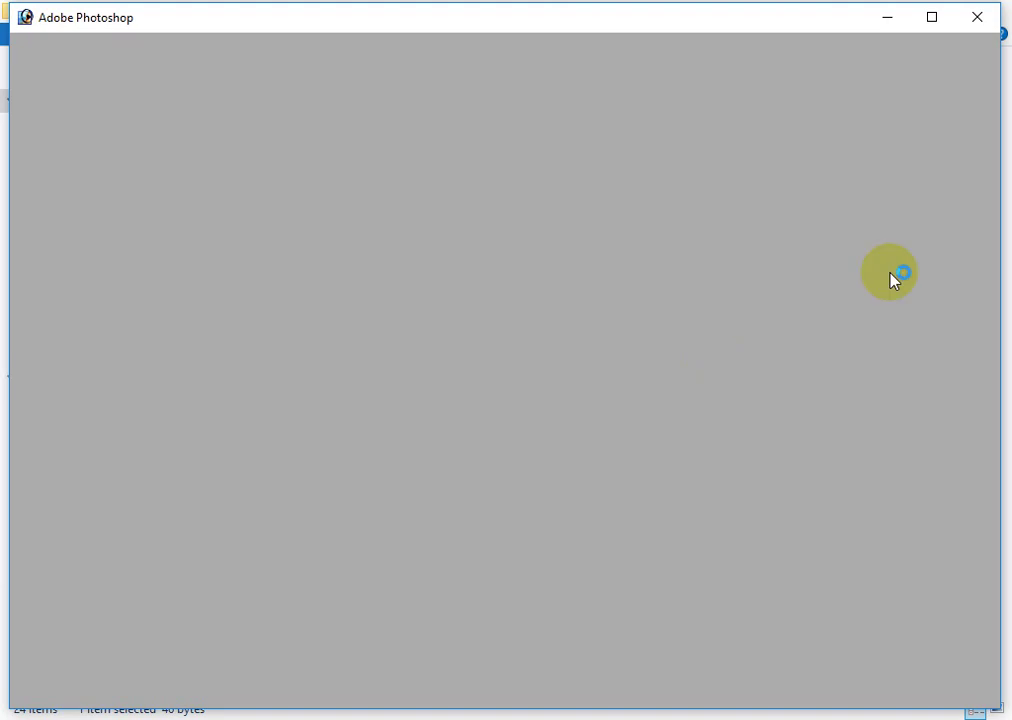
pyautogui.press('Return')
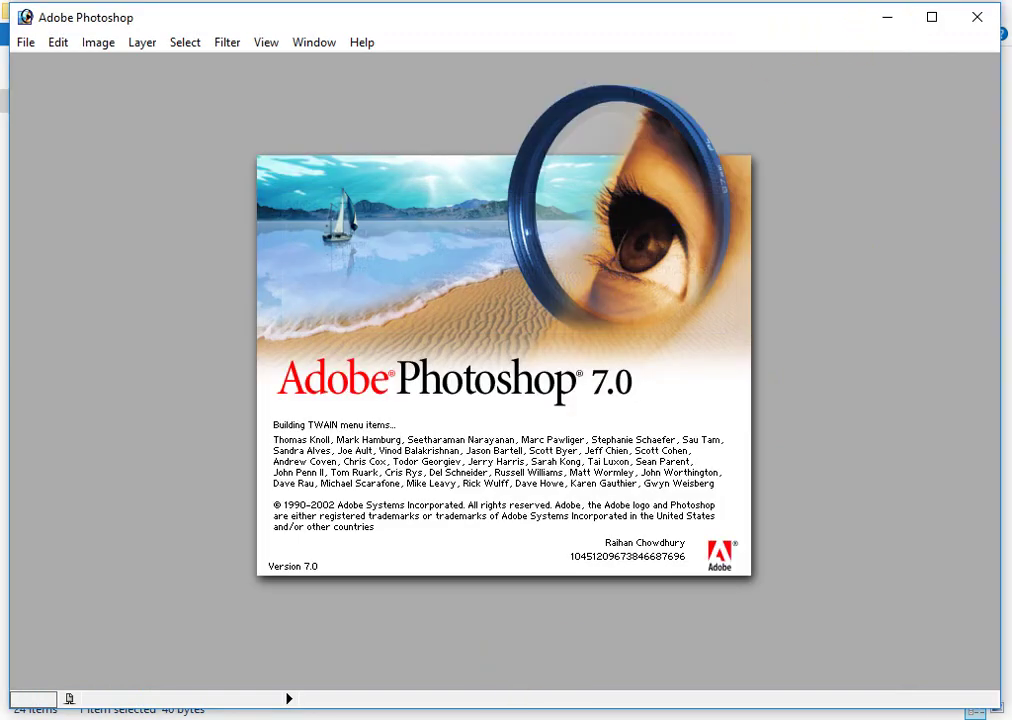
pyautogui.click(481, 630)
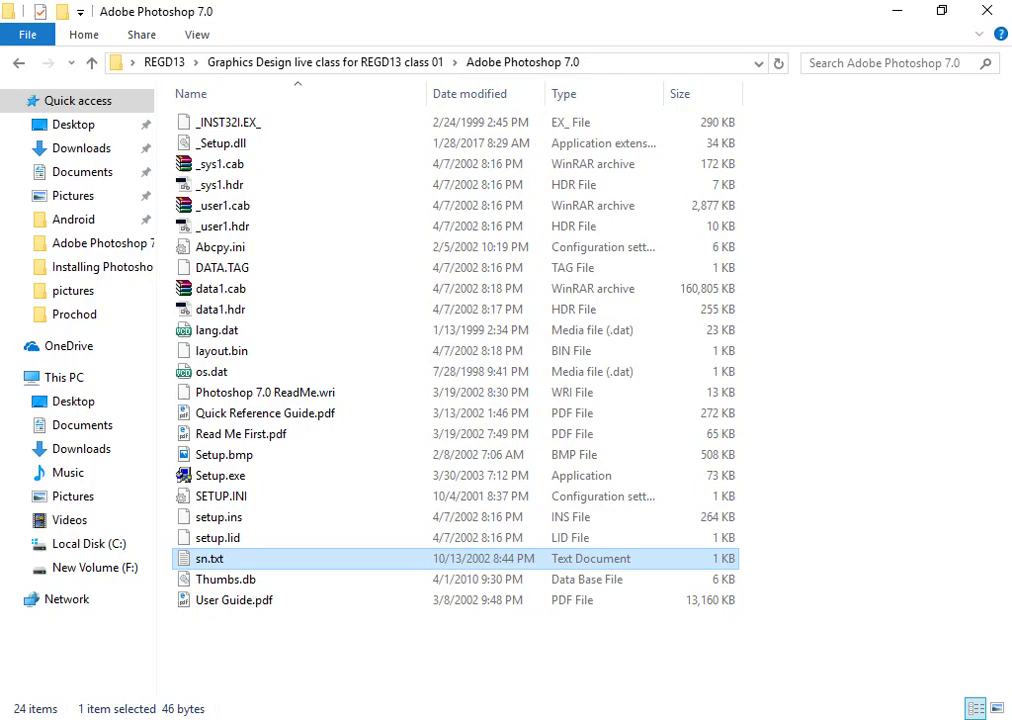
pyautogui.click(91, 62)
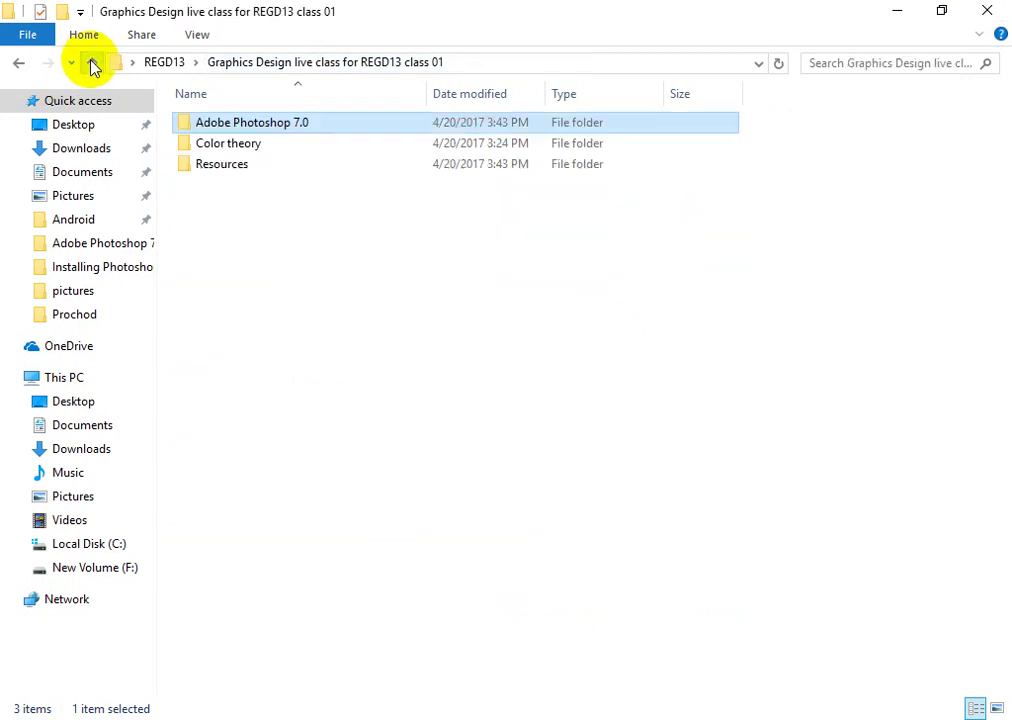
pyautogui.click(323, 296)
pyautogui.rightClick(338, 369)
pyautogui.click(338, 369)
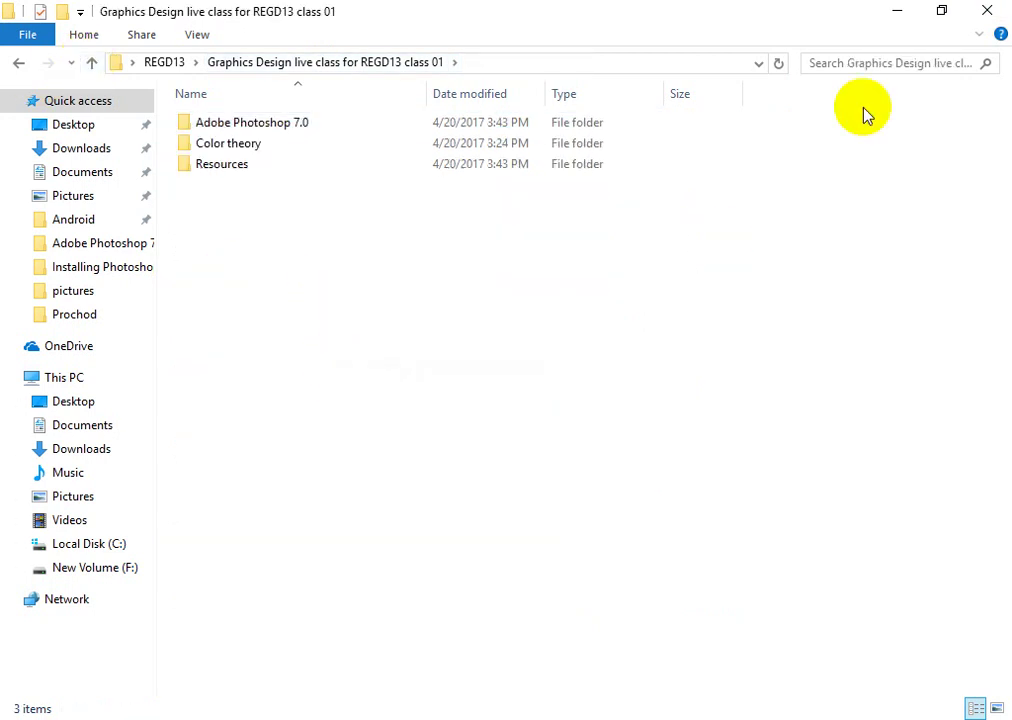
pyautogui.click(897, 11)
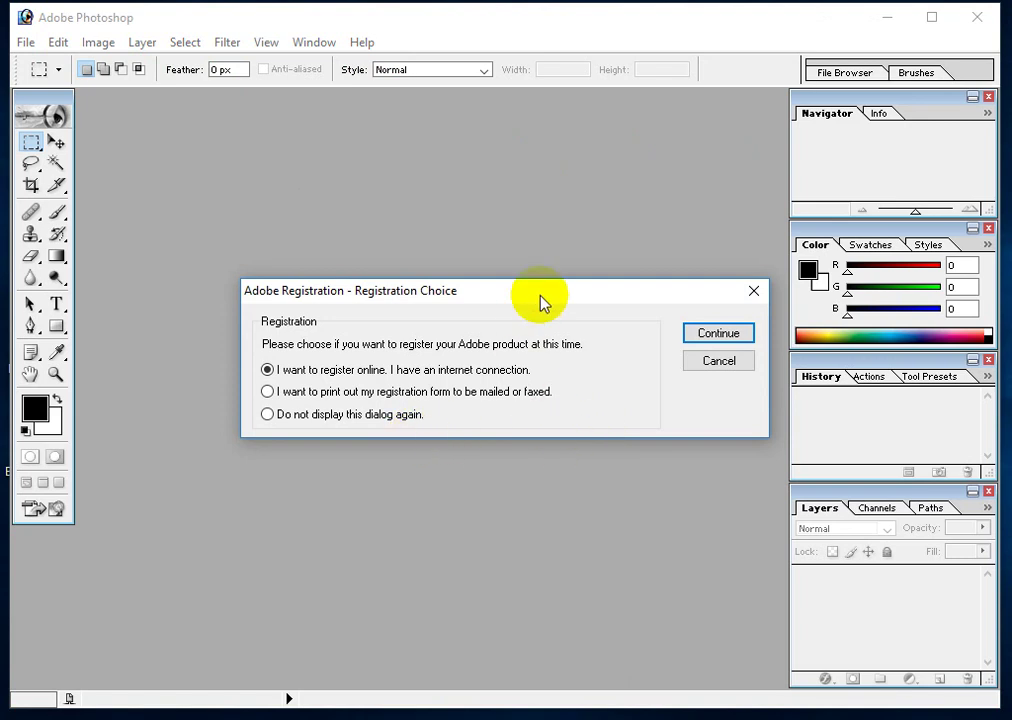
# Step: Choose 'Do not display this dialog again', continue, and accept customizing colour settings now
pyautogui.moveTo(538, 292); pyautogui.dragTo(524, 252)
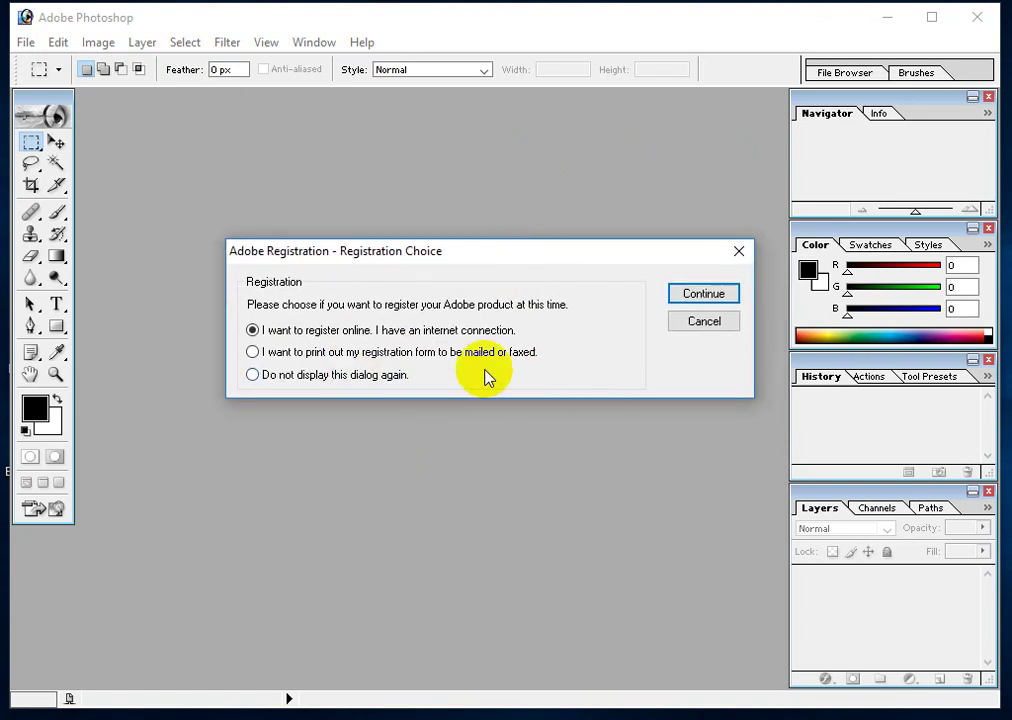
pyautogui.click(252, 376)
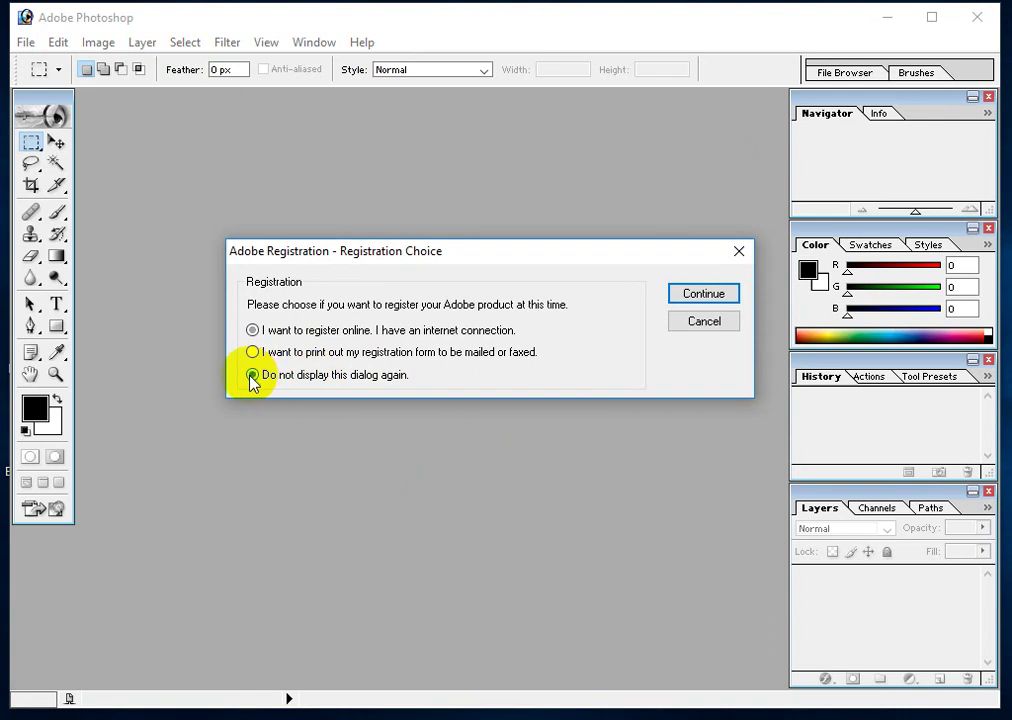
pyautogui.click(702, 297)
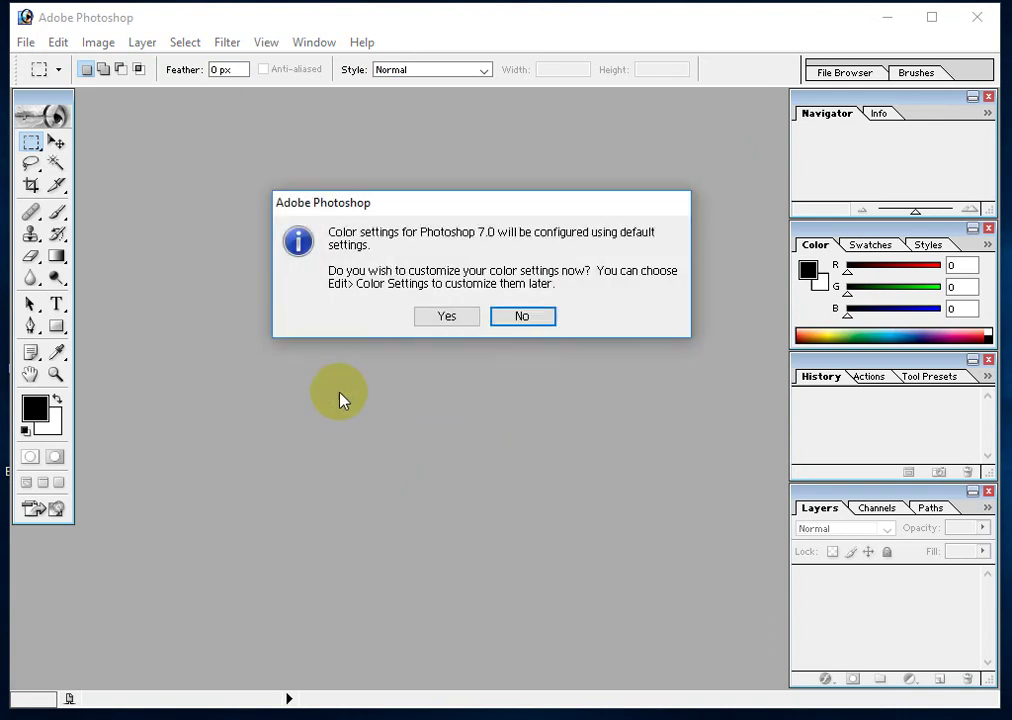
pyautogui.click(444, 320)
pyautogui.click(443, 318)
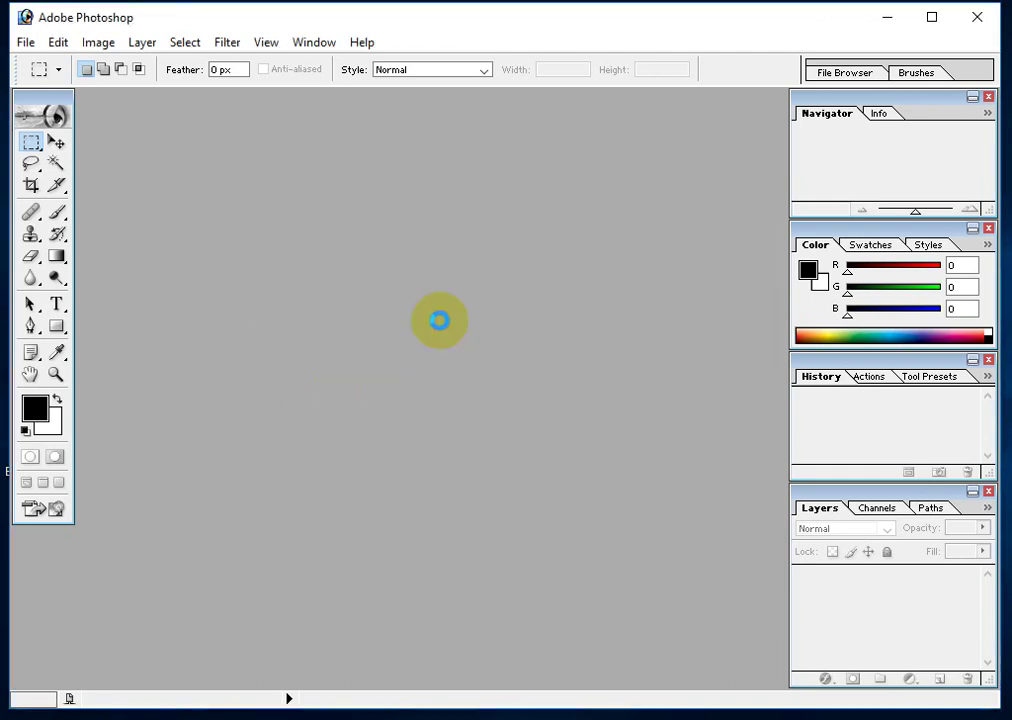
# Step: Review the Web Graphics Defaults with sRGB IEC61966-2.1 and close Color Settings unchanged
pyautogui.moveTo(555, 181)
pyautogui.mouseDown()
pyautogui.moveTo(572, 166)
pyautogui.moveTo(585, 173)
pyautogui.mouseUp()
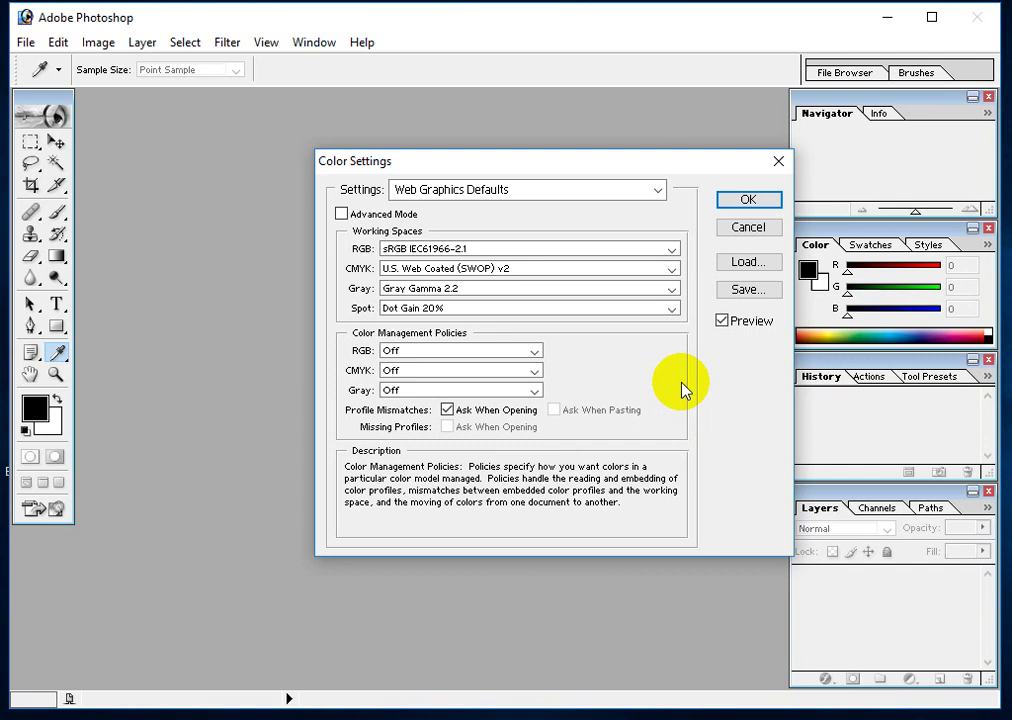
pyautogui.moveTo(672, 172); pyautogui.dragTo(585, 160)
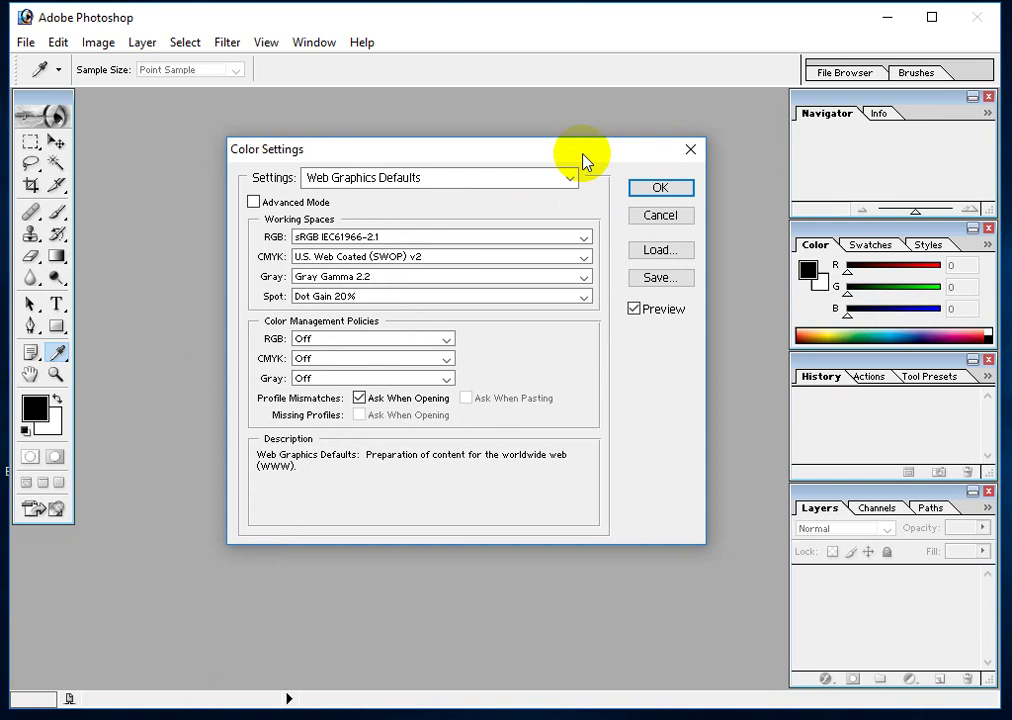
pyautogui.moveTo(585, 160); pyautogui.dragTo(570, 167)
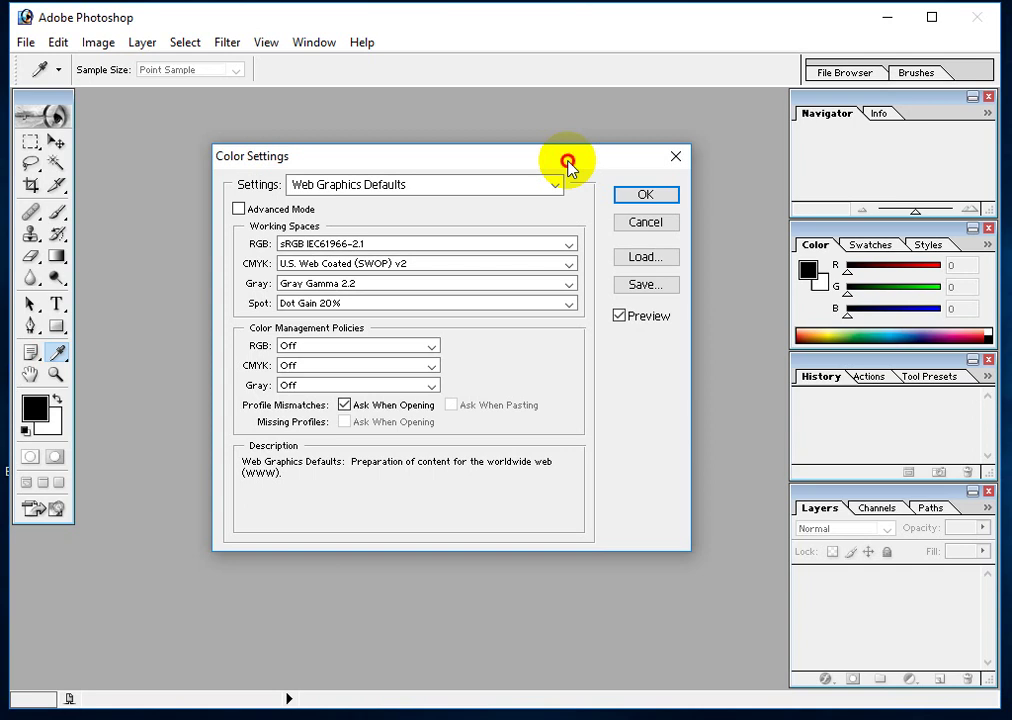
pyautogui.moveTo(567, 161); pyautogui.dragTo(568, 153)
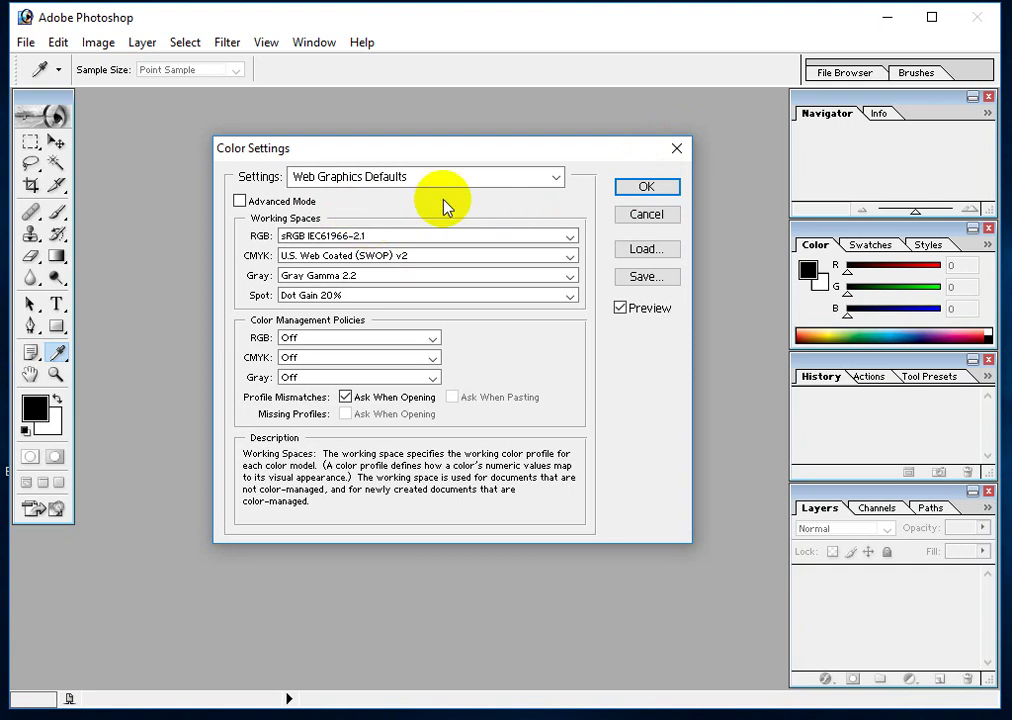
pyautogui.click(481, 197)
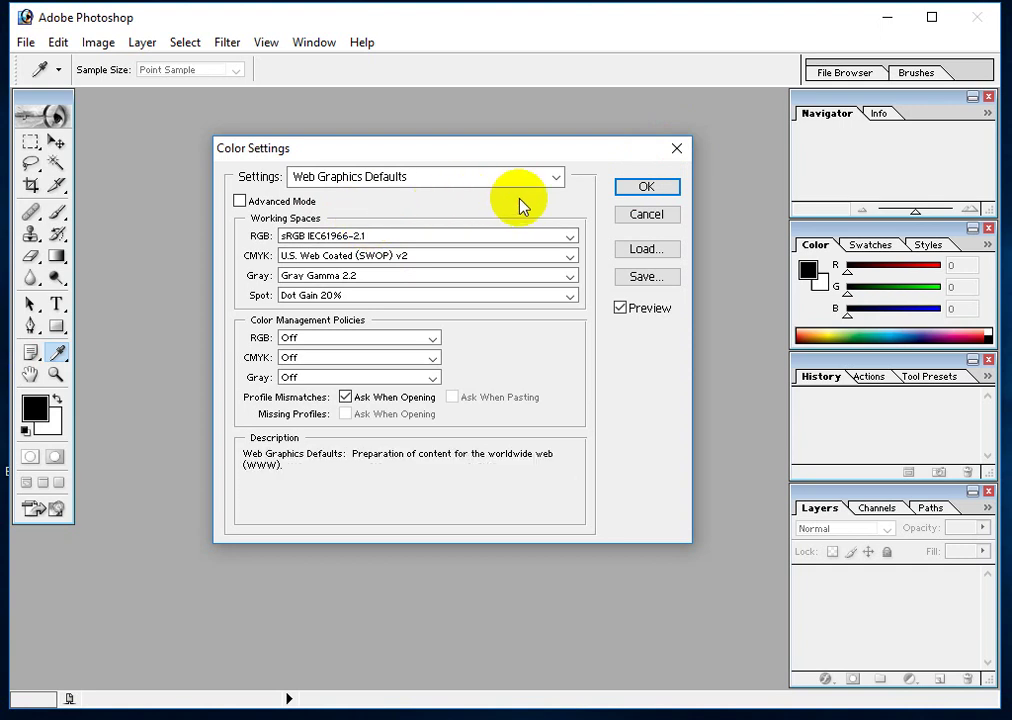
pyautogui.click(677, 148)
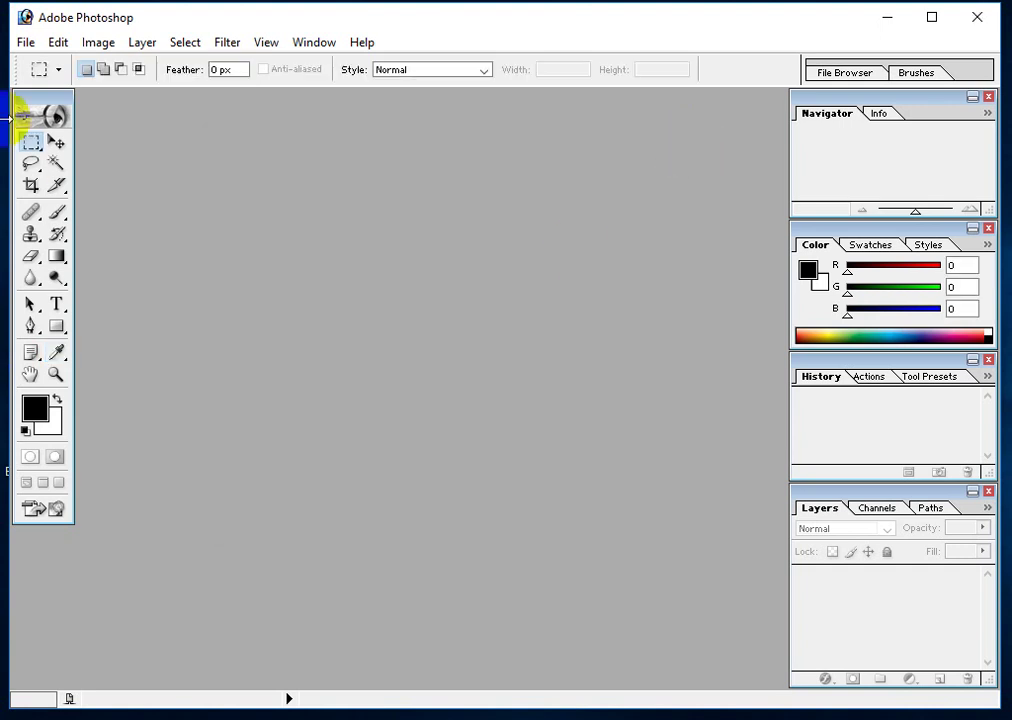
# Step: Open Color Settings from the Edit menu and review the sRGB IEC61966-2.1 working space
pyautogui.click(58, 42)
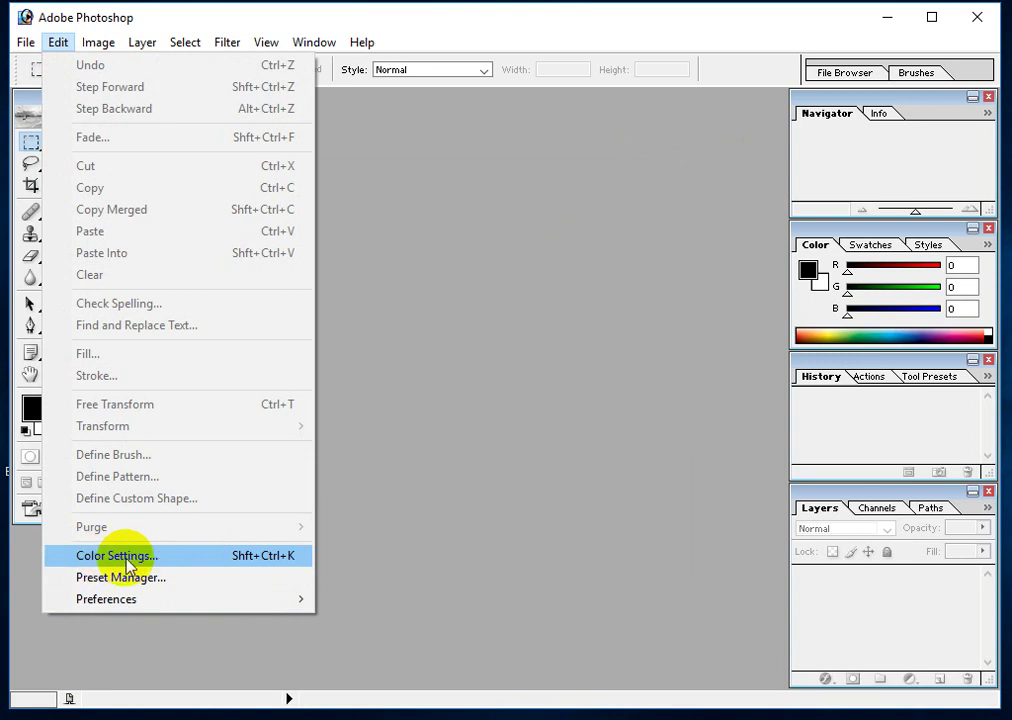
pyautogui.click(599, 537)
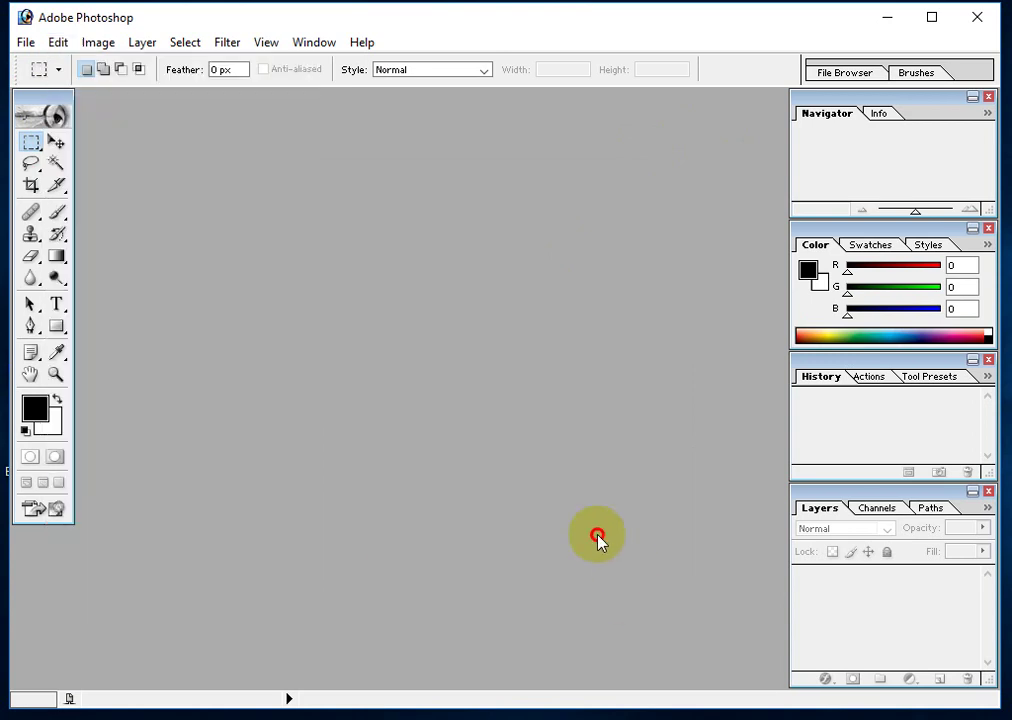
pyautogui.click(57, 43)
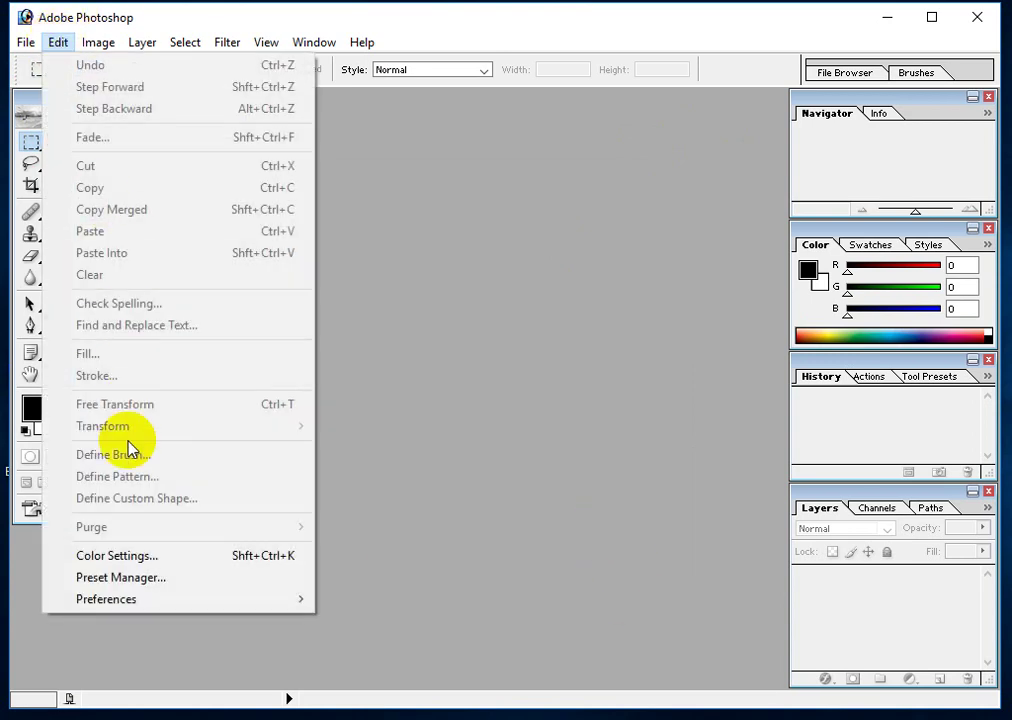
pyautogui.click(137, 567)
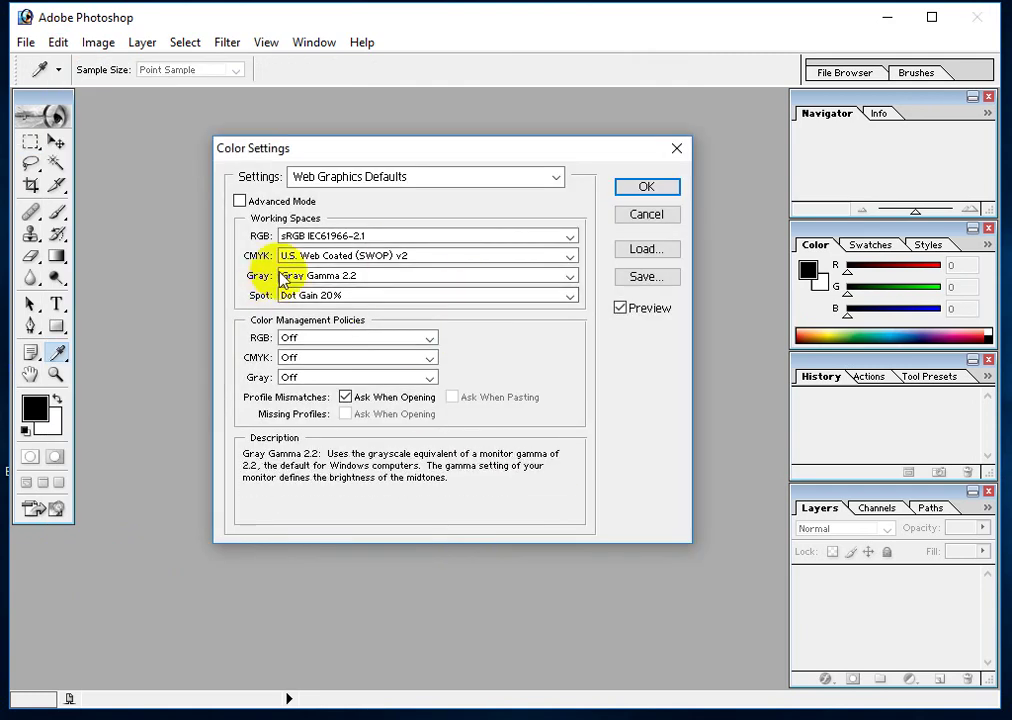
pyautogui.click(350, 239)
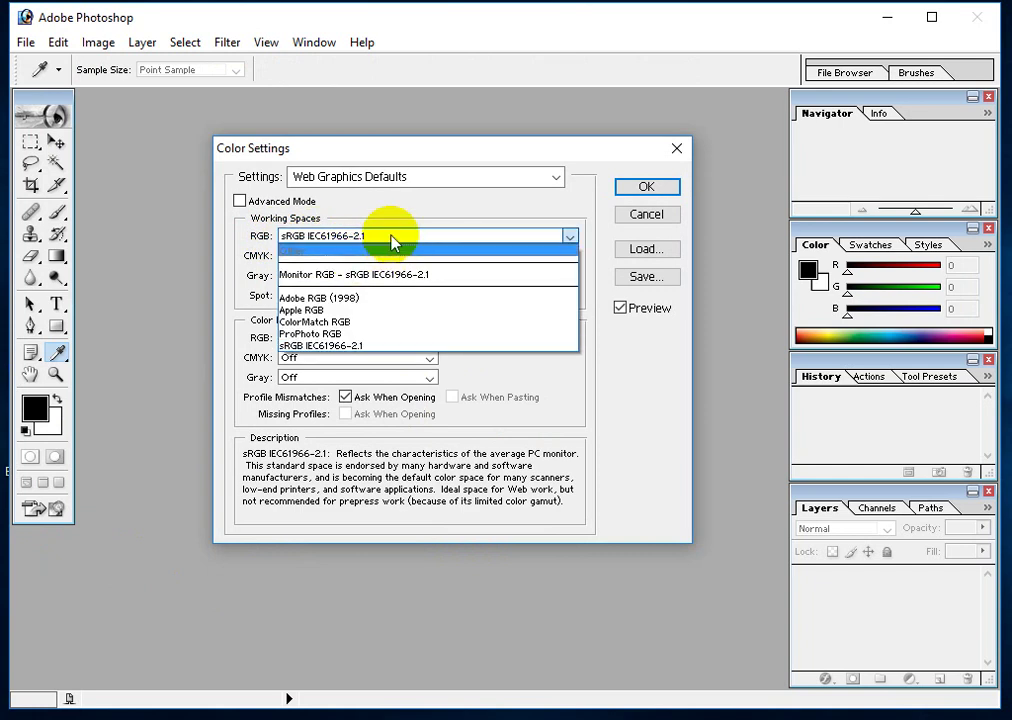
pyautogui.click(350, 235)
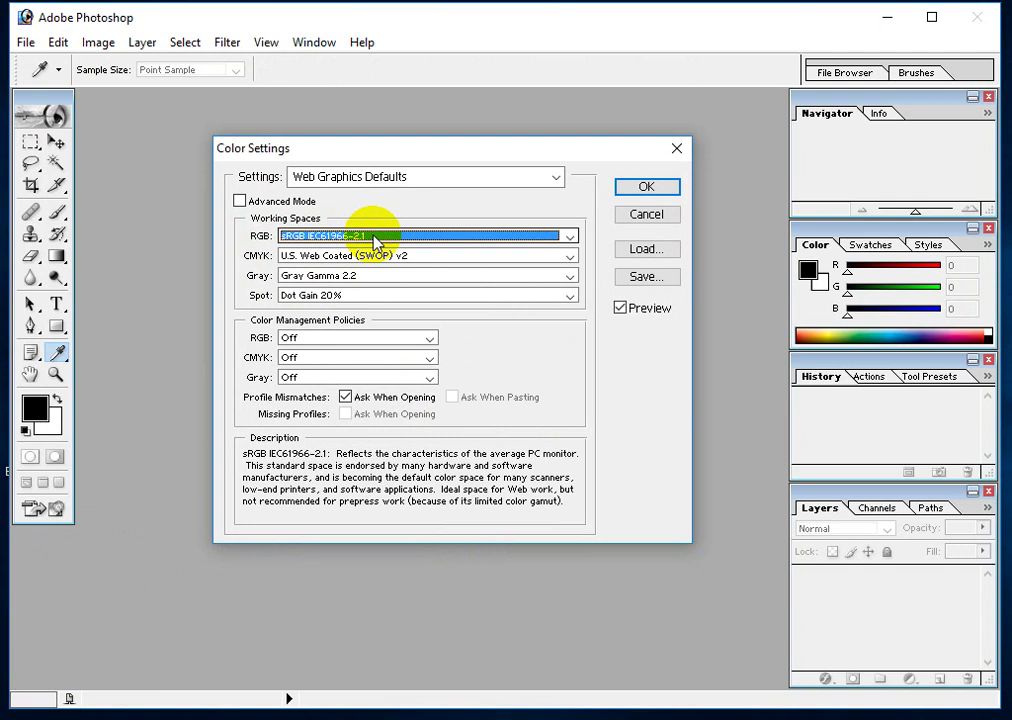
# Step: Set the RGB working space to Adobe RGB (1998) and apply the custom settings
pyautogui.click(377, 237)
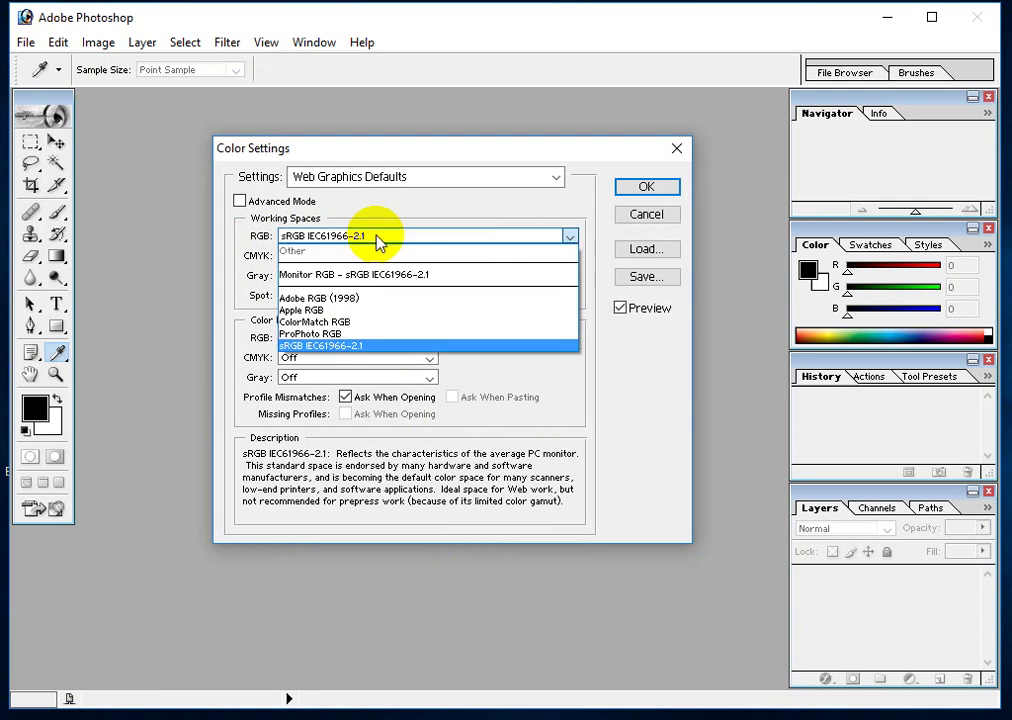
pyautogui.click(372, 300)
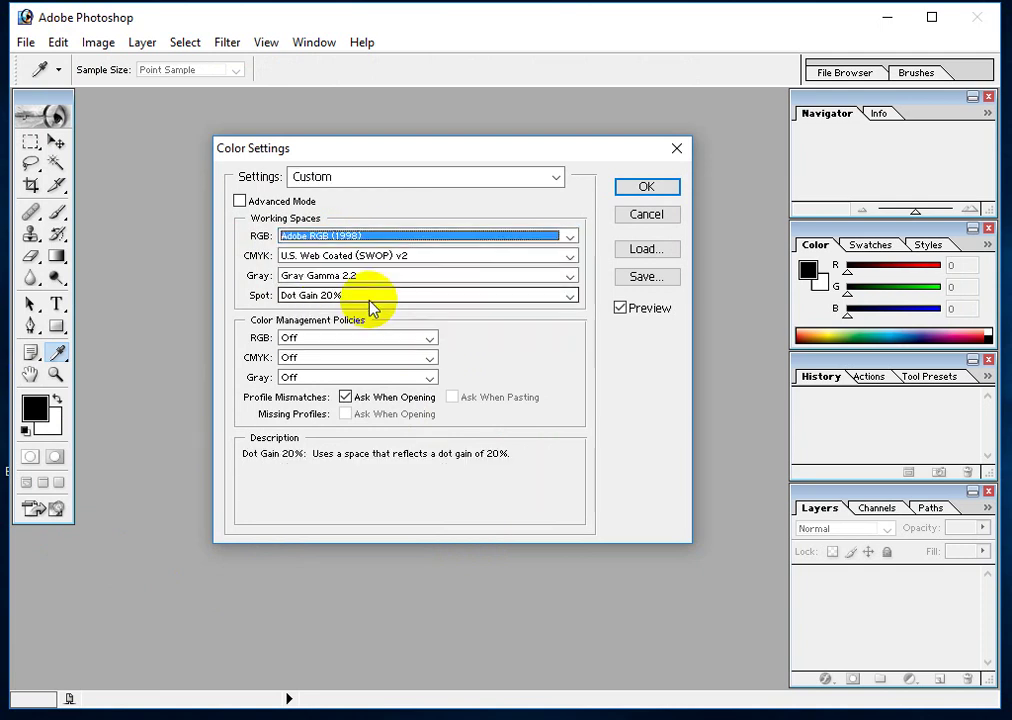
pyautogui.click(366, 238)
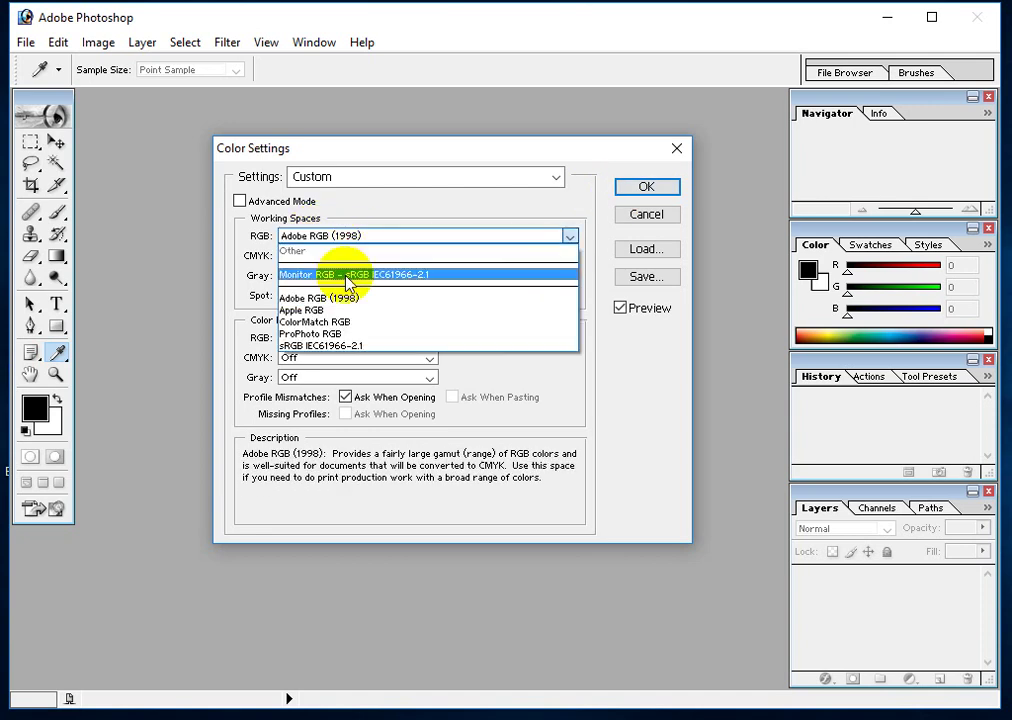
pyautogui.click(366, 298)
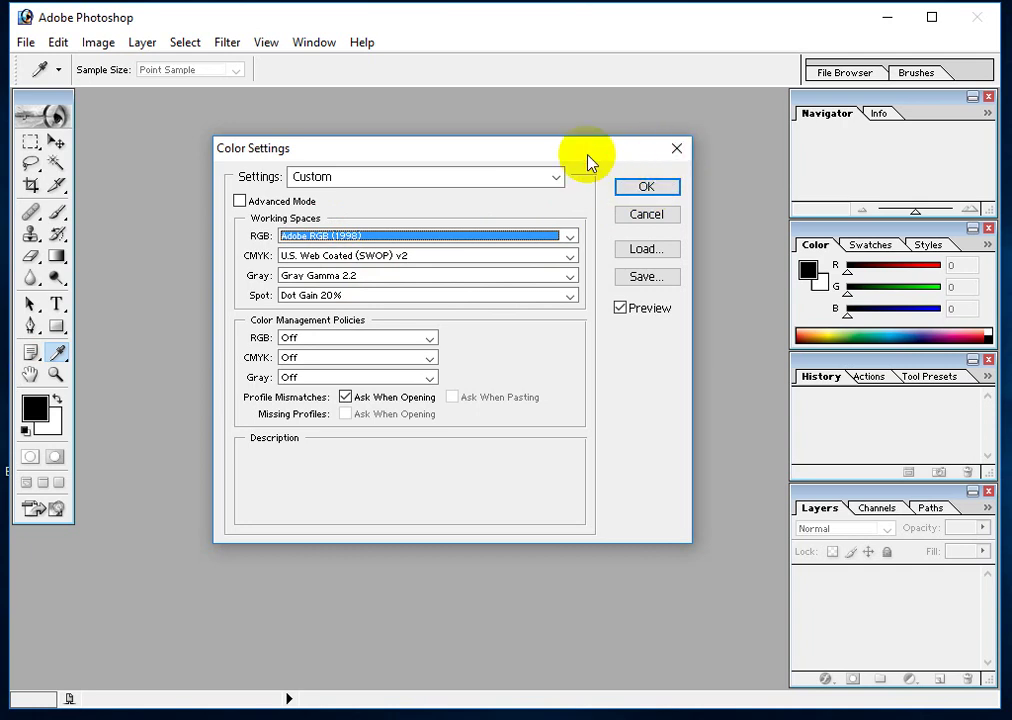
pyautogui.moveTo(588, 163); pyautogui.dragTo(577, 153)
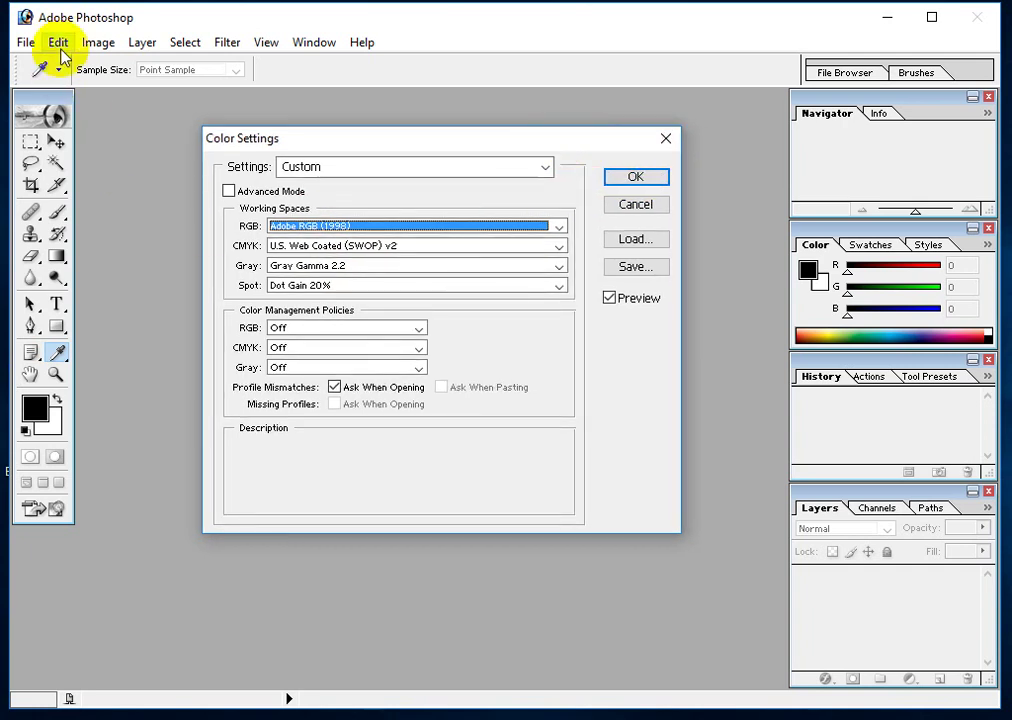
pyautogui.moveTo(419, 235)
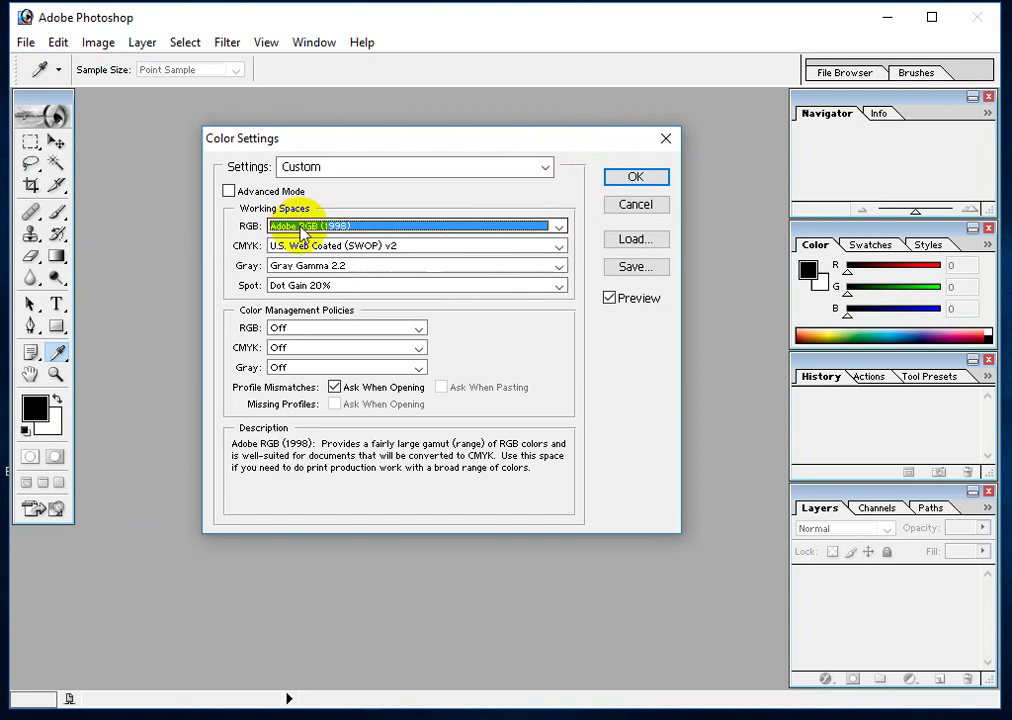
pyautogui.click(342, 228)
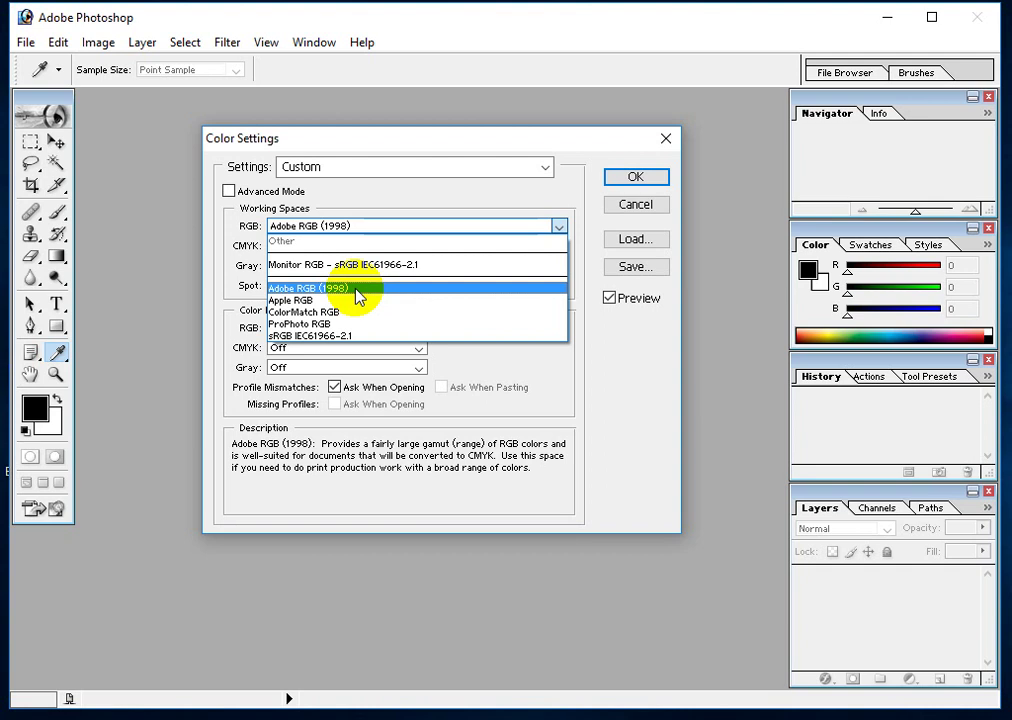
pyautogui.click(358, 295)
pyautogui.click(656, 180)
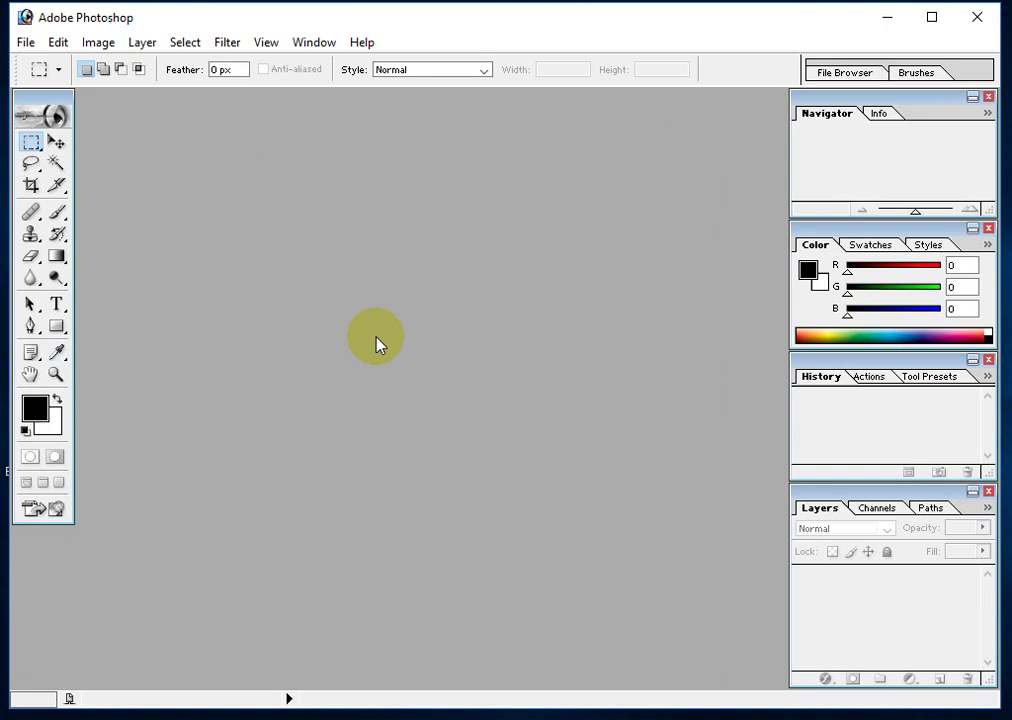
pyautogui.click(486, 301)
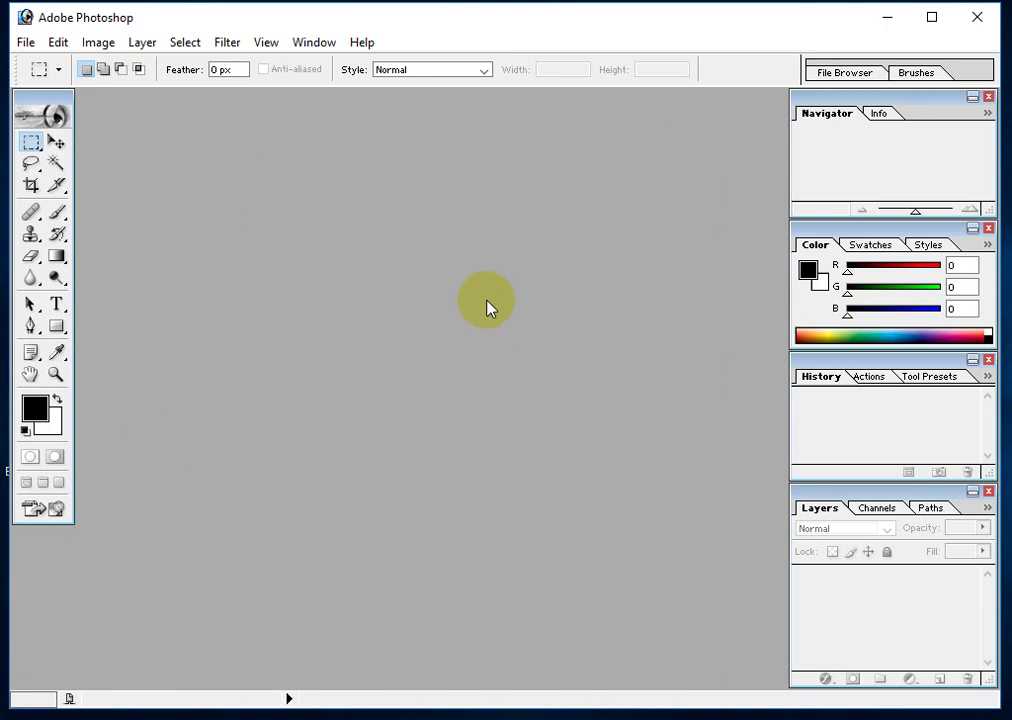
# Step: Minimize Photoshop and close the sn.txt serial-number notes
pyautogui.moveTo(45, 106); pyautogui.dragTo(42, 105)
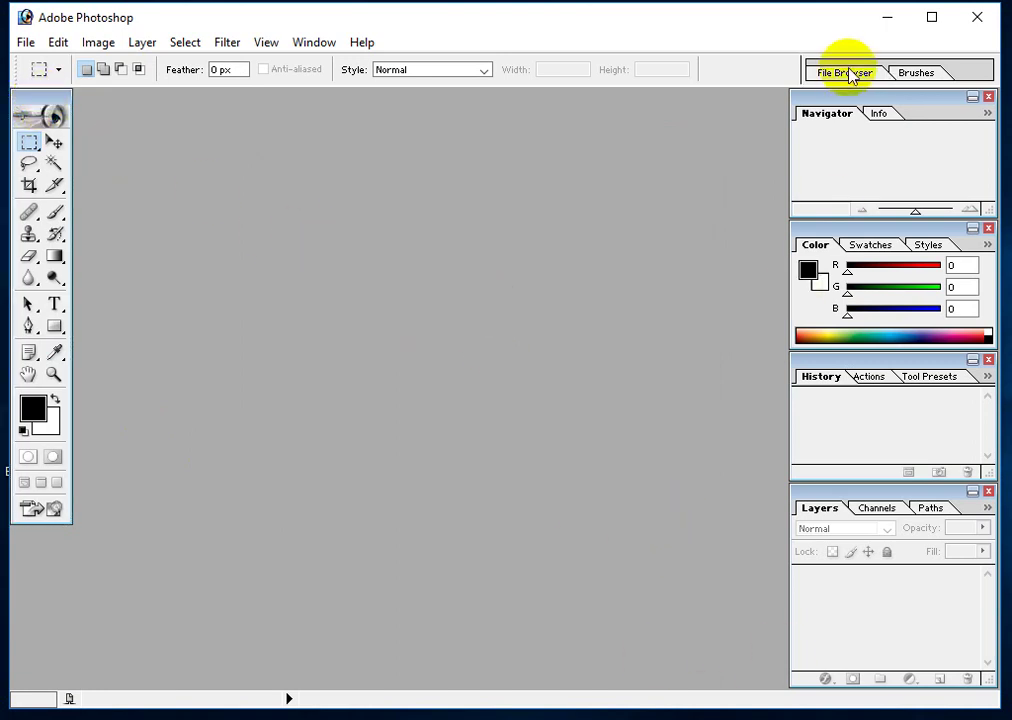
pyautogui.click(884, 17)
pyautogui.click(374, 135)
pyautogui.doubleClick(374, 135)
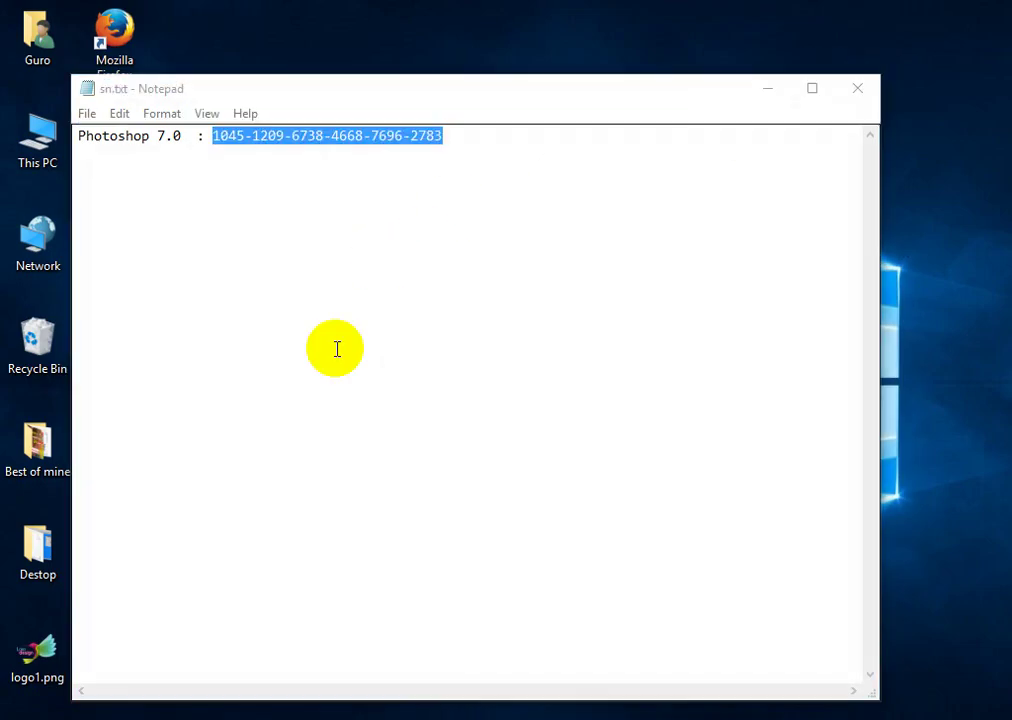
pyautogui.click(857, 88)
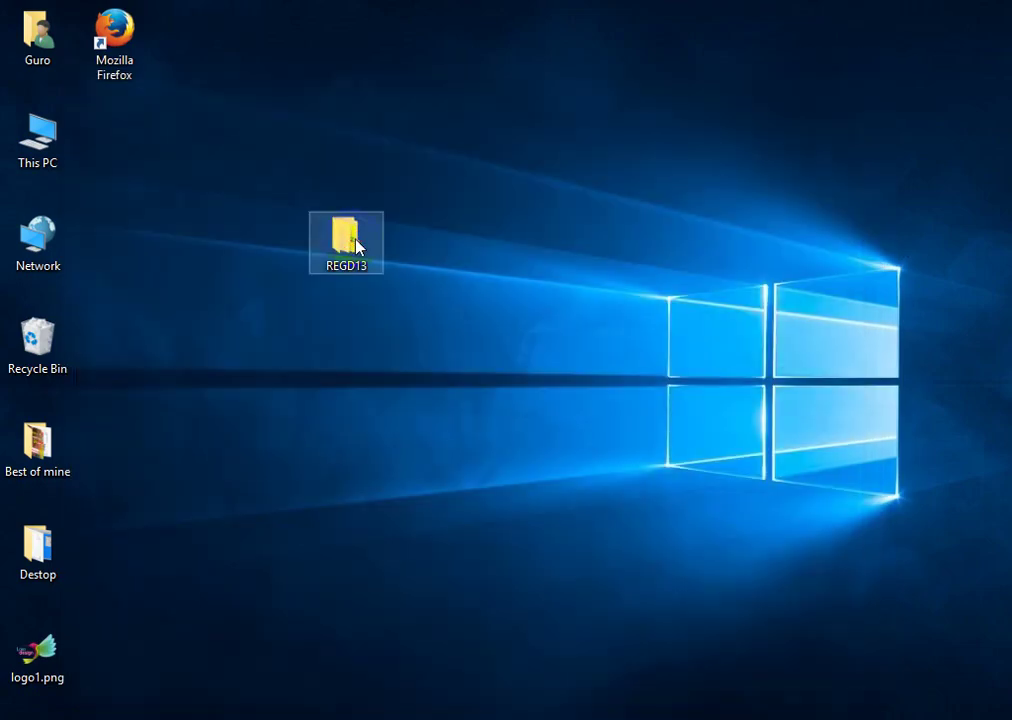
# Step: In REGD13 > Graphics Design live class for REGD13 class 01, create a text document named 'Todo list'
pyautogui.doubleClick(348, 242)
pyautogui.rightClick(411, 329)
pyautogui.doubleClick(330, 135)
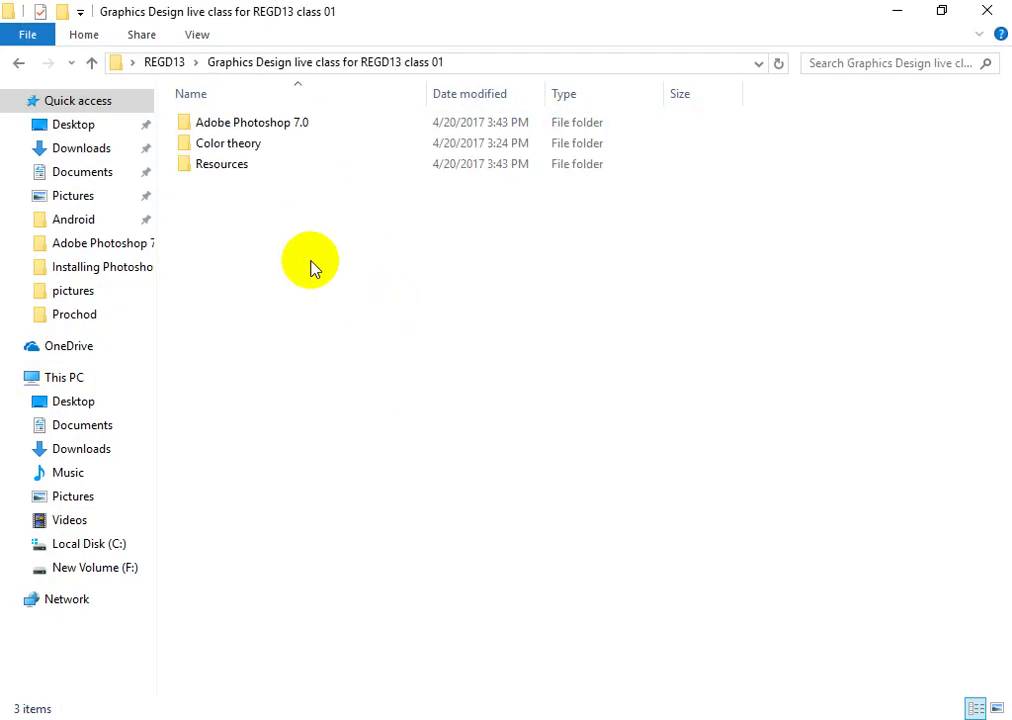
pyautogui.rightClick(289, 240)
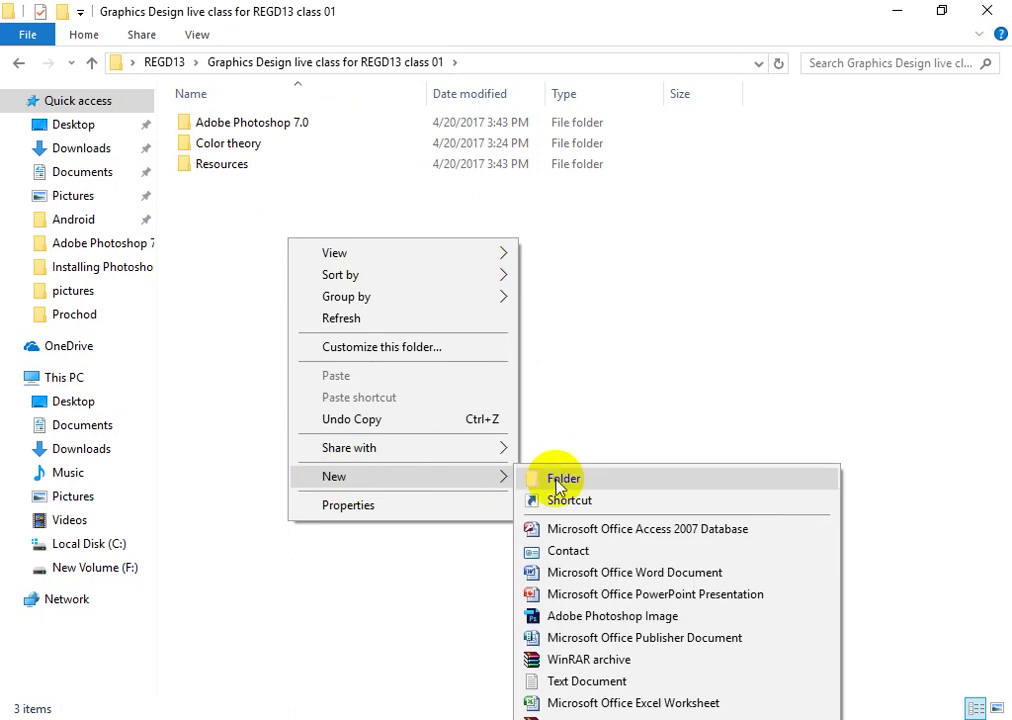
pyautogui.click(584, 681)
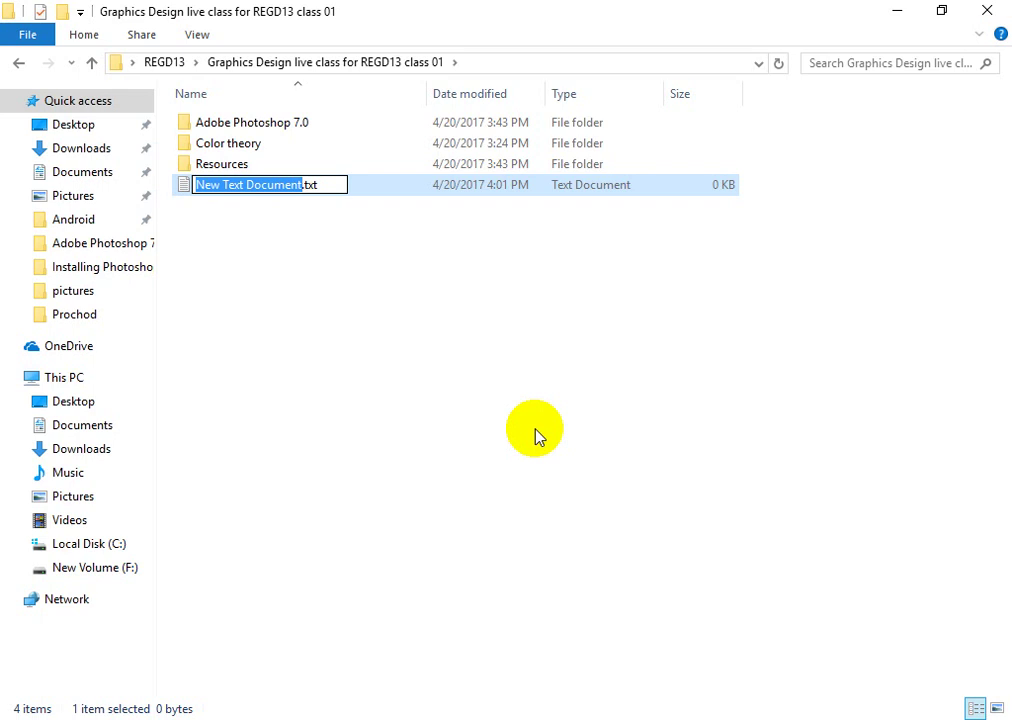
pyautogui.write('To')
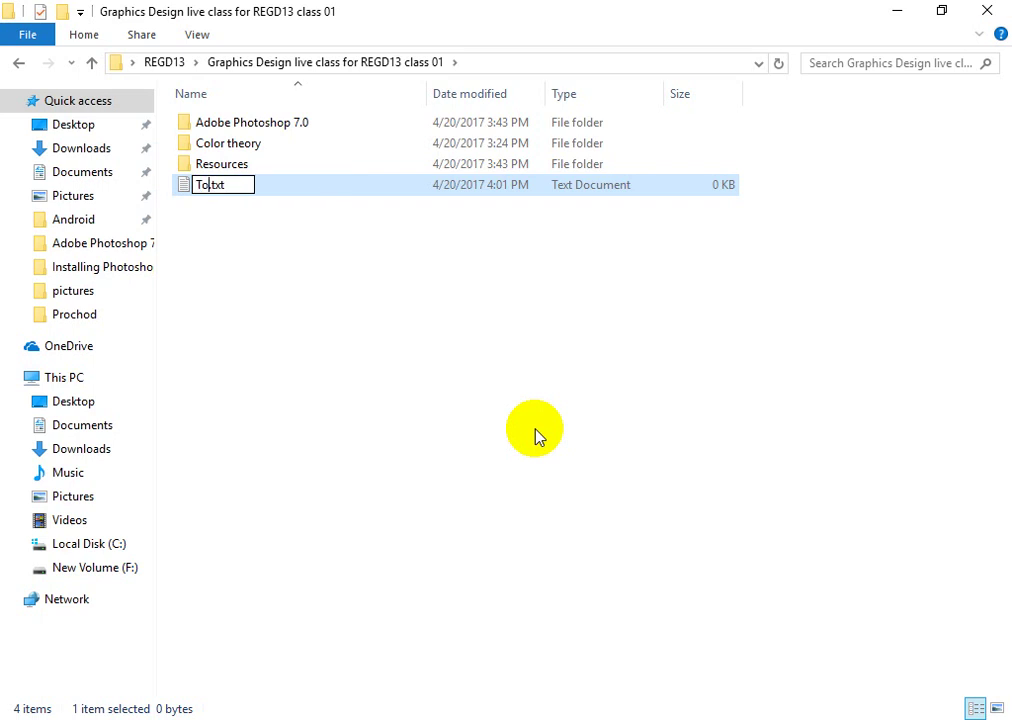
pyautogui.write('do list')
# Step: Name the file Todo list.txt, open it, and type 'Photoshop Install'
pyautogui.press('Return')
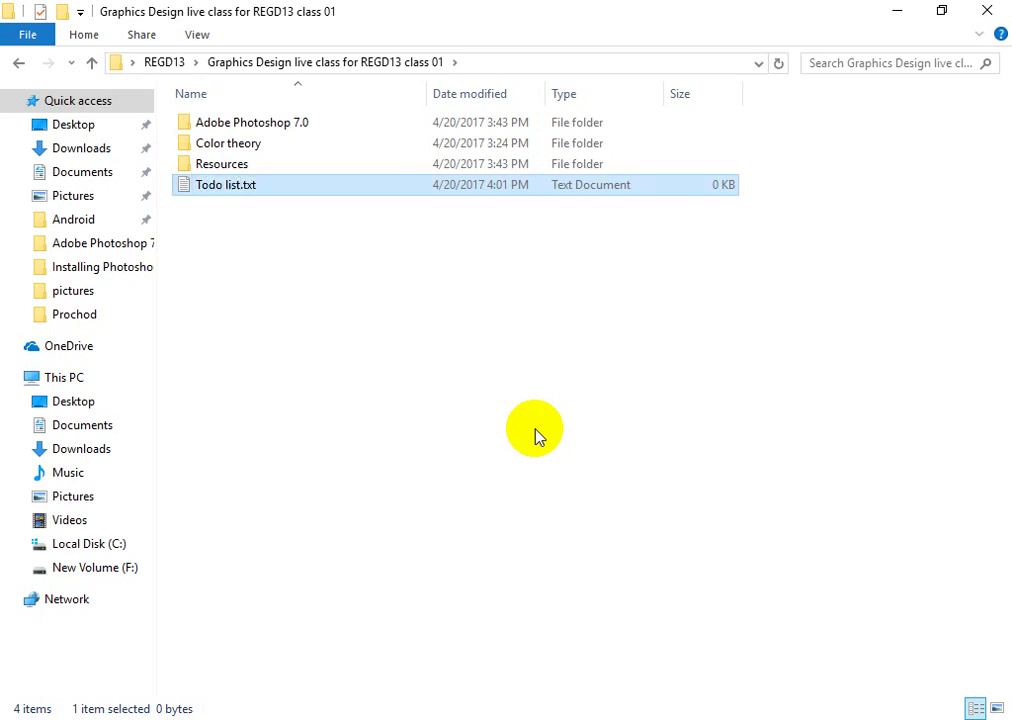
pyautogui.press('Return')
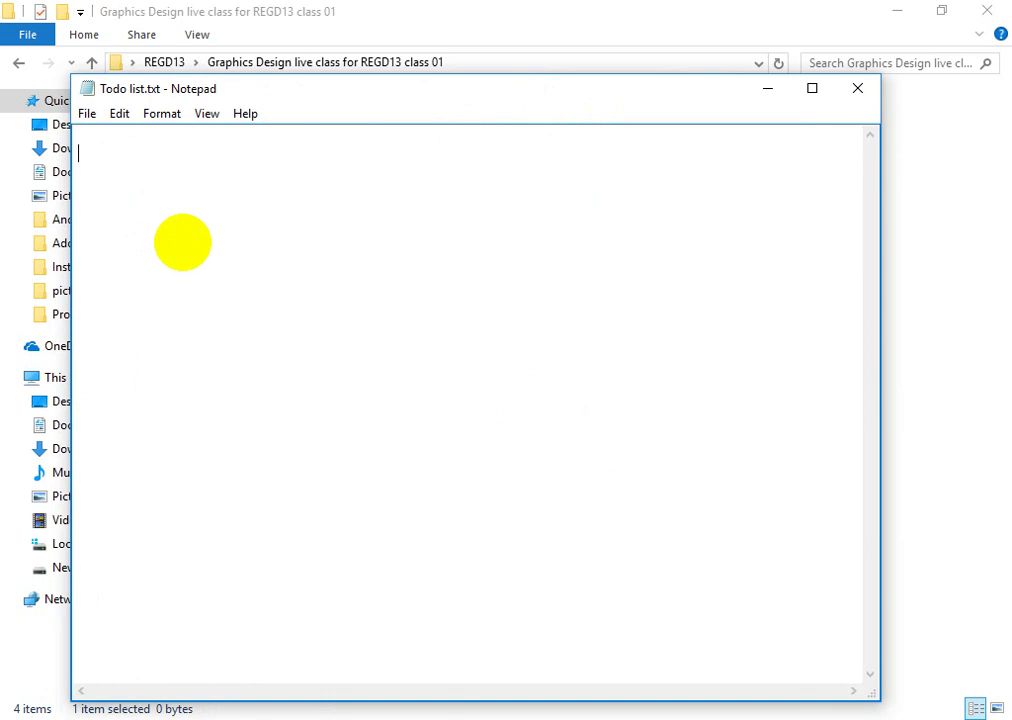
pyautogui.write('PH')
pyautogui.write('o')
pyautogui.press('BackSpace')
pyautogui.press('BackSpace')
pyautogui.write('hoto')
pyautogui.write('shop Ina')
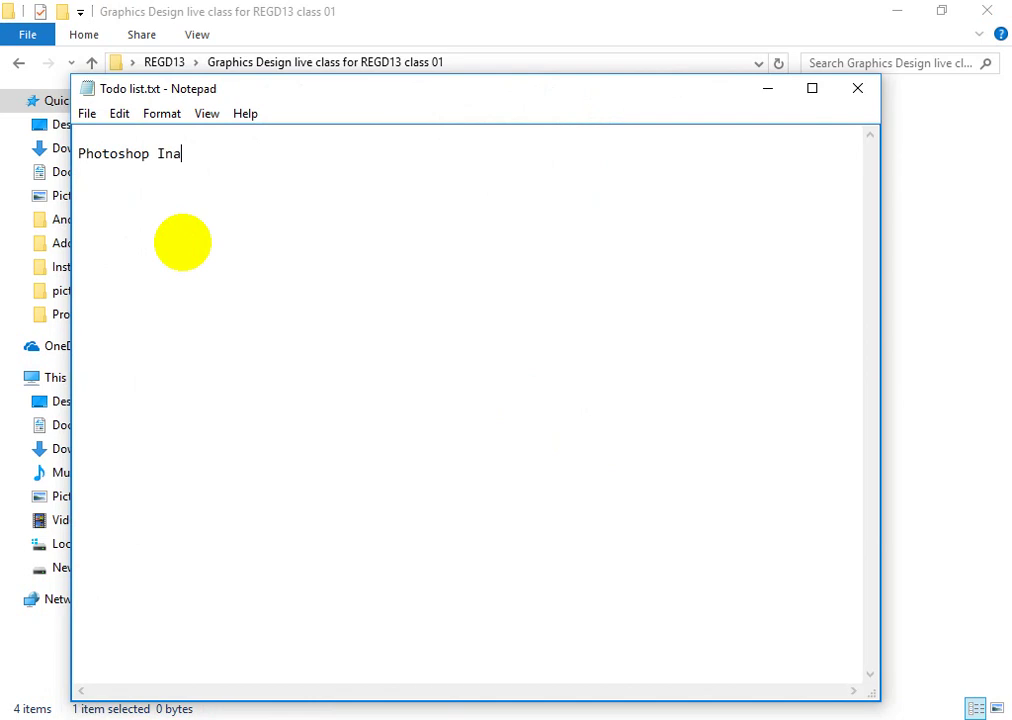
pyautogui.press('BackSpace')
pyautogui.press('BackSpace')
pyautogui.write('ns')
pyautogui.write('ta')
pyautogui.write('ll')
# Step: Add 'Introduction to Adobe Photoshop 7.0' on a new line, save, and close Notepad
pyautogui.press('Return')
pyautogui.press('Return')
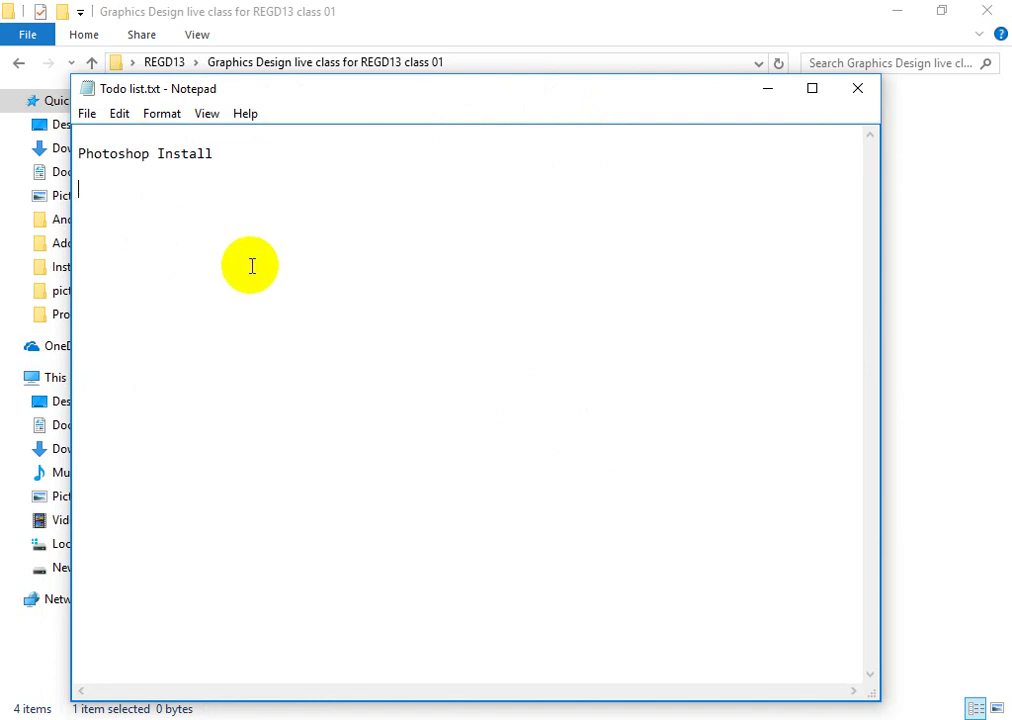
pyautogui.write('Pho')
pyautogui.press('BackSpace')
pyautogui.press('BackSpace')
pyautogui.press('BackSpace')
pyautogui.write('Intro')
pyautogui.write('duct')
pyautogui.write('ion to ')
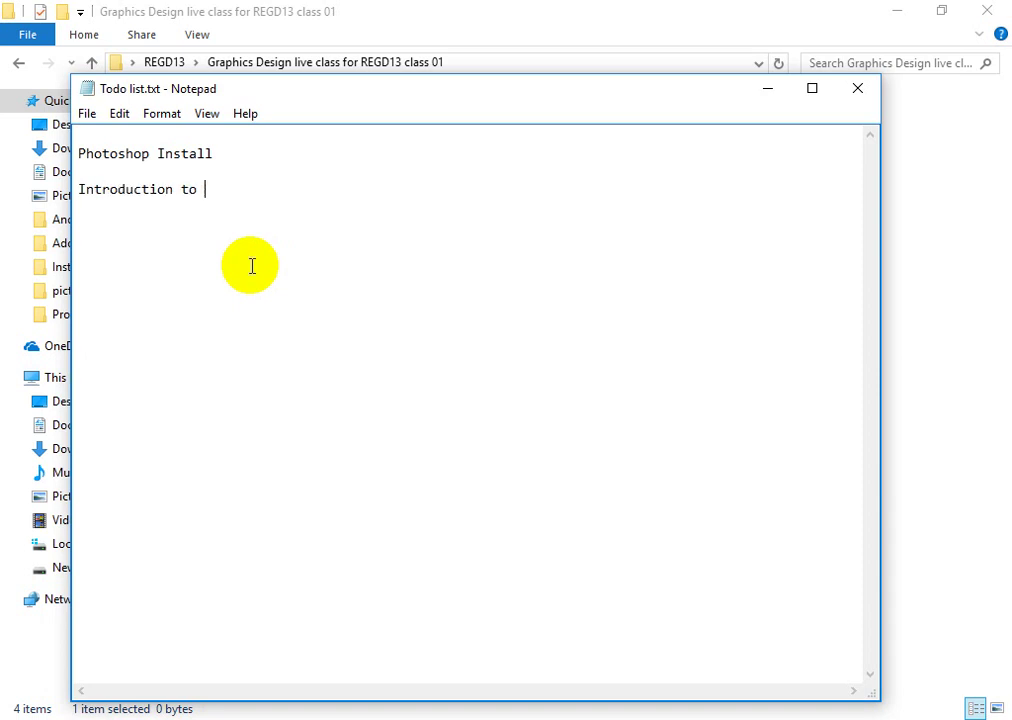
pyautogui.write('Adobe P')
pyautogui.write('Ho')
pyautogui.press('BackSpace')
pyautogui.press('BackSpace')
pyautogui.write('hoto')
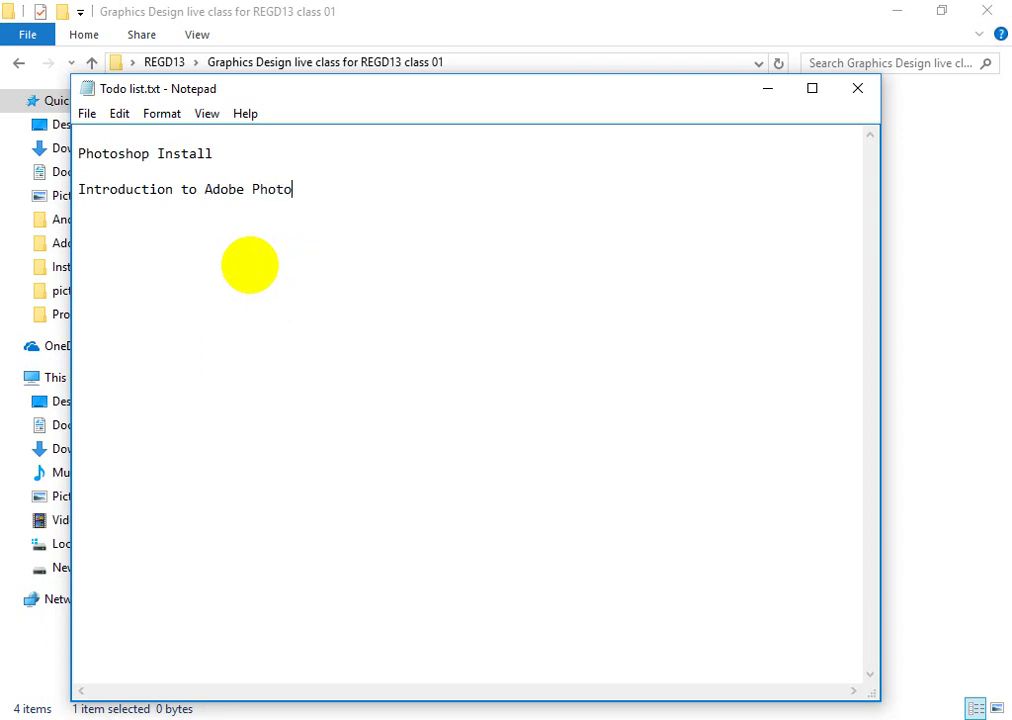
pyautogui.write('shop 7.')
pyautogui.write('0')
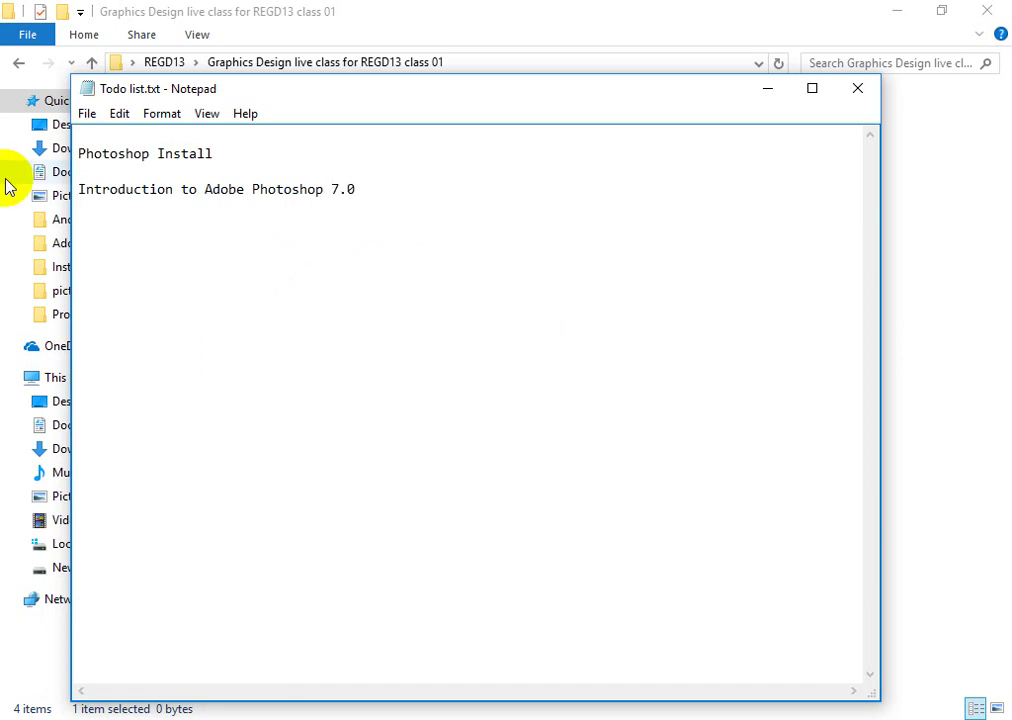
pyautogui.hotkey('ctrl', 's')
pyautogui.hotkey('alt', 'F4')
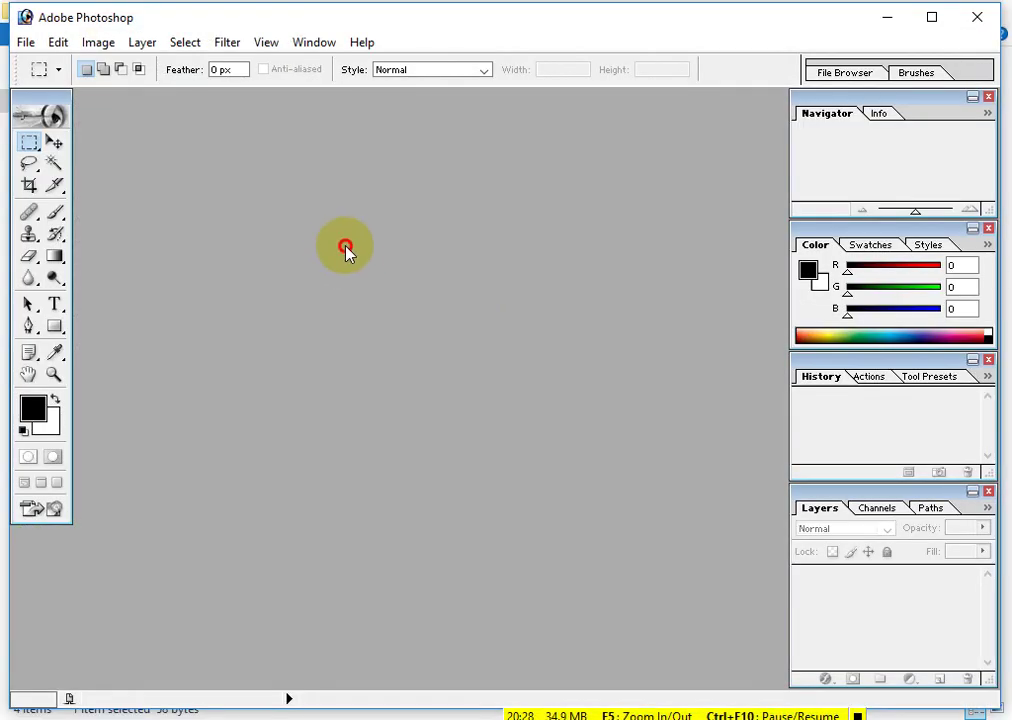
# Step: Maximize the Photoshop window and snap the toolbox against the left edge
pyautogui.click(931, 17)
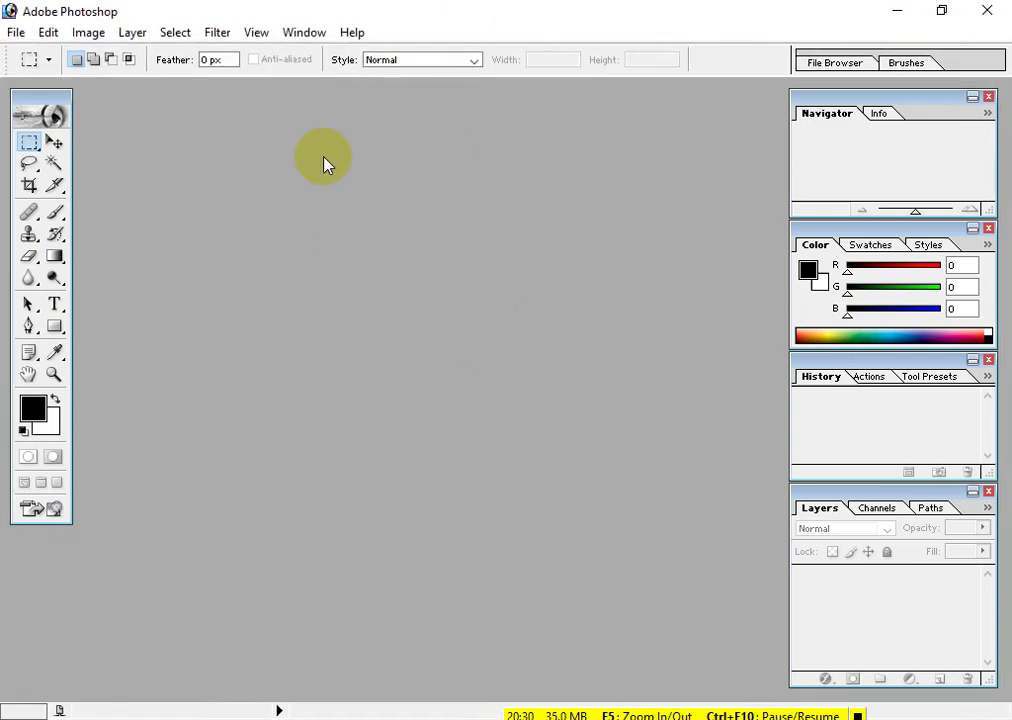
pyautogui.click(42, 98)
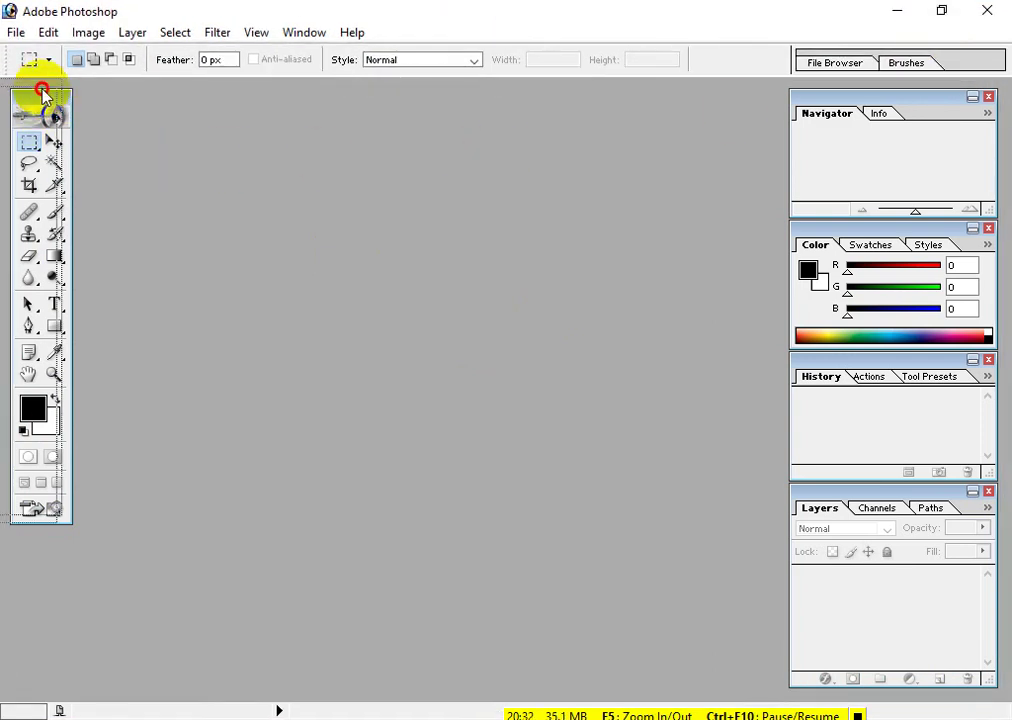
pyautogui.moveTo(42, 98); pyautogui.dragTo(44, 96)
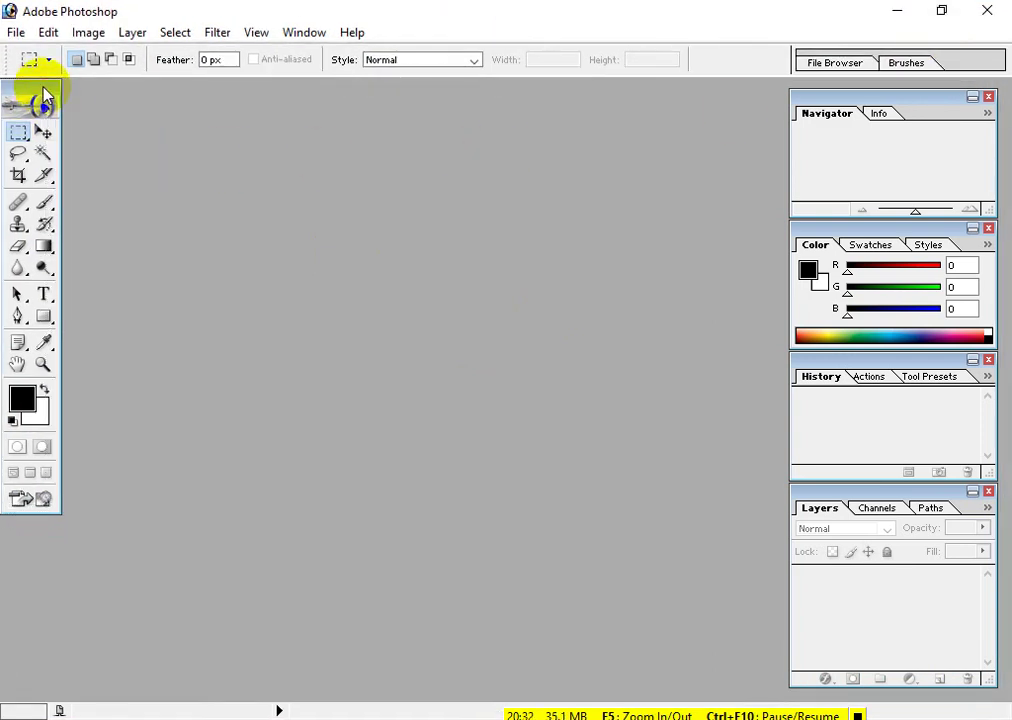
# Step: Move the Navigator, Color, History and Layers palettes to the right edge
pyautogui.click(930, 91)
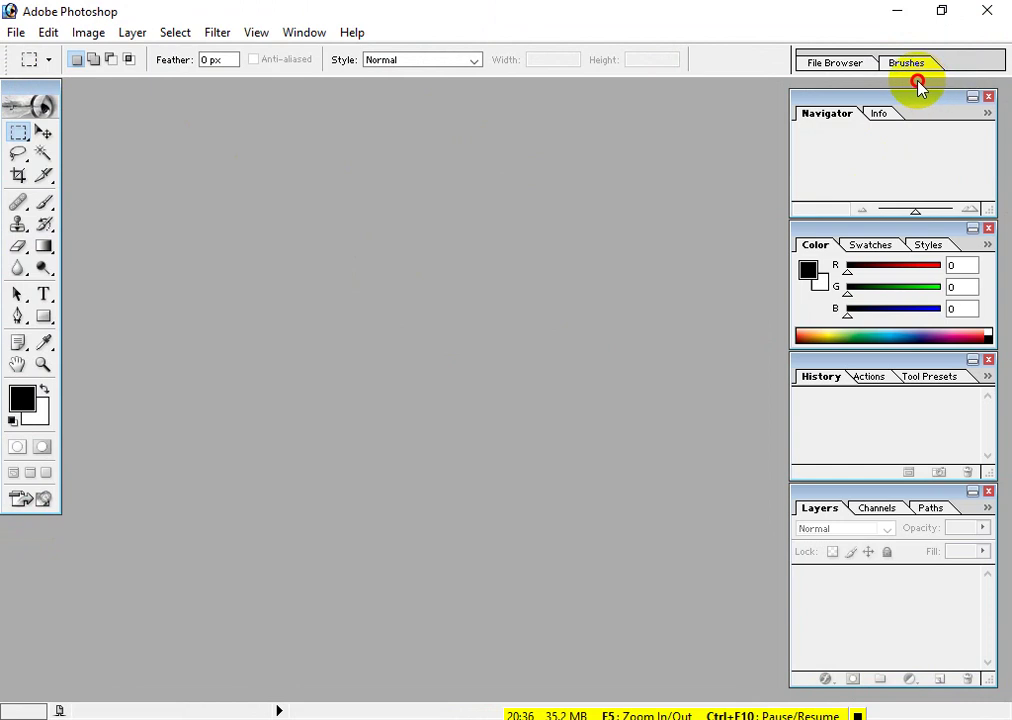
pyautogui.moveTo(930, 91); pyautogui.dragTo(944, 81)
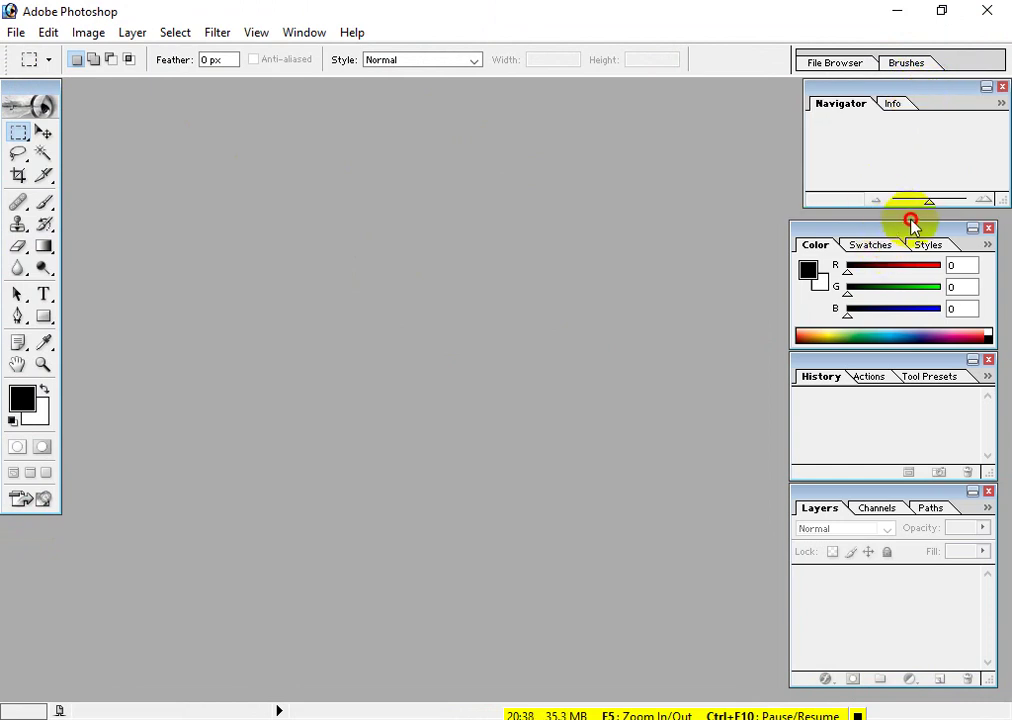
pyautogui.moveTo(910, 226); pyautogui.dragTo(924, 216)
pyautogui.moveTo(888, 362); pyautogui.dragTo(901, 352)
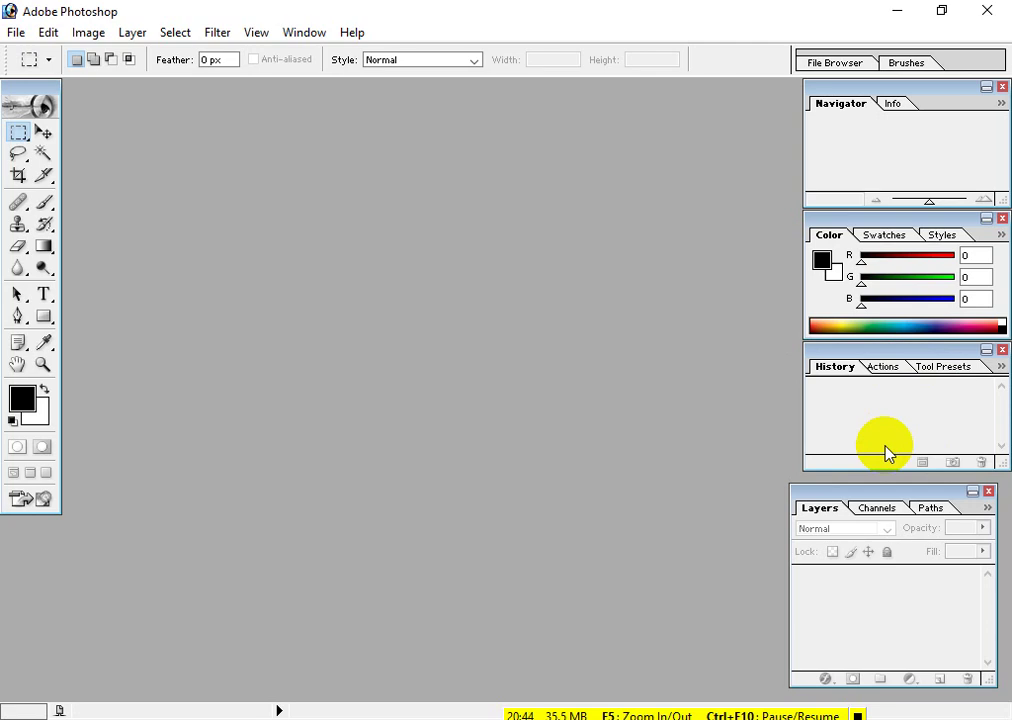
pyautogui.moveTo(884, 490); pyautogui.dragTo(894, 481)
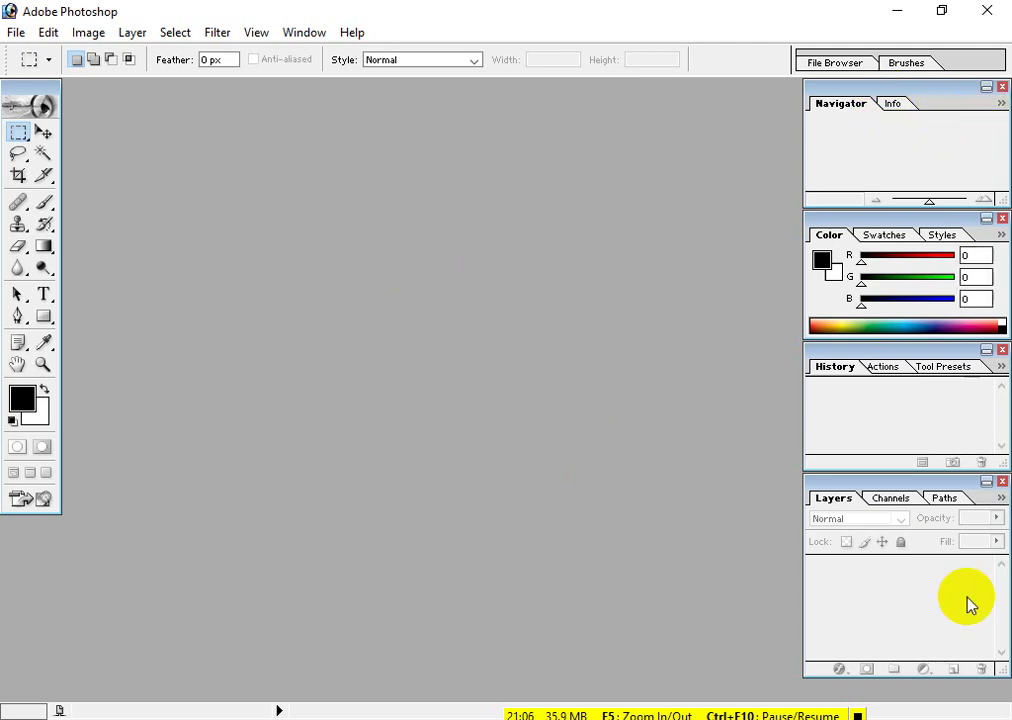
# Step: Close the Navigator, Color, History and Layers palettes, leaving only the toolbox
pyautogui.click(1002, 87)
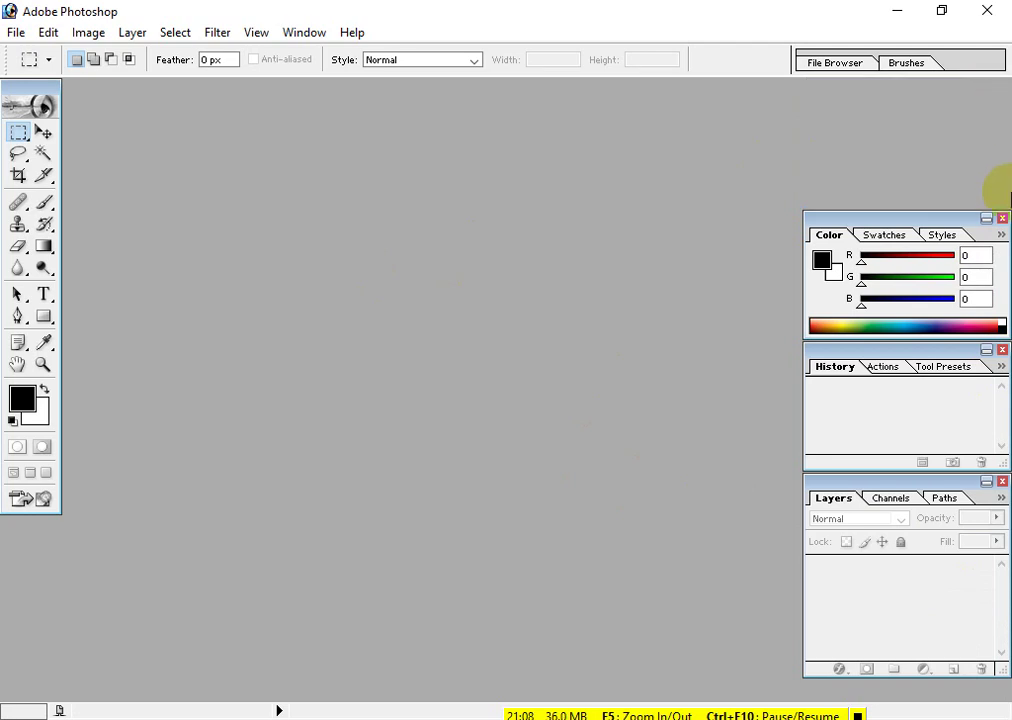
pyautogui.click(1002, 218)
pyautogui.click(1002, 349)
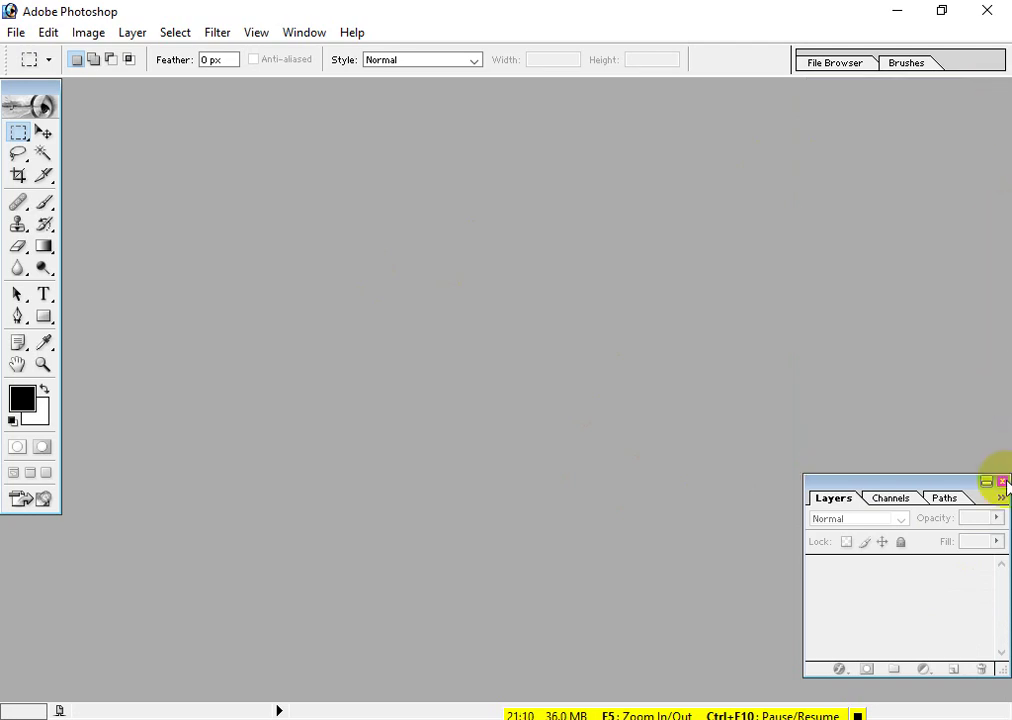
pyautogui.click(1002, 481)
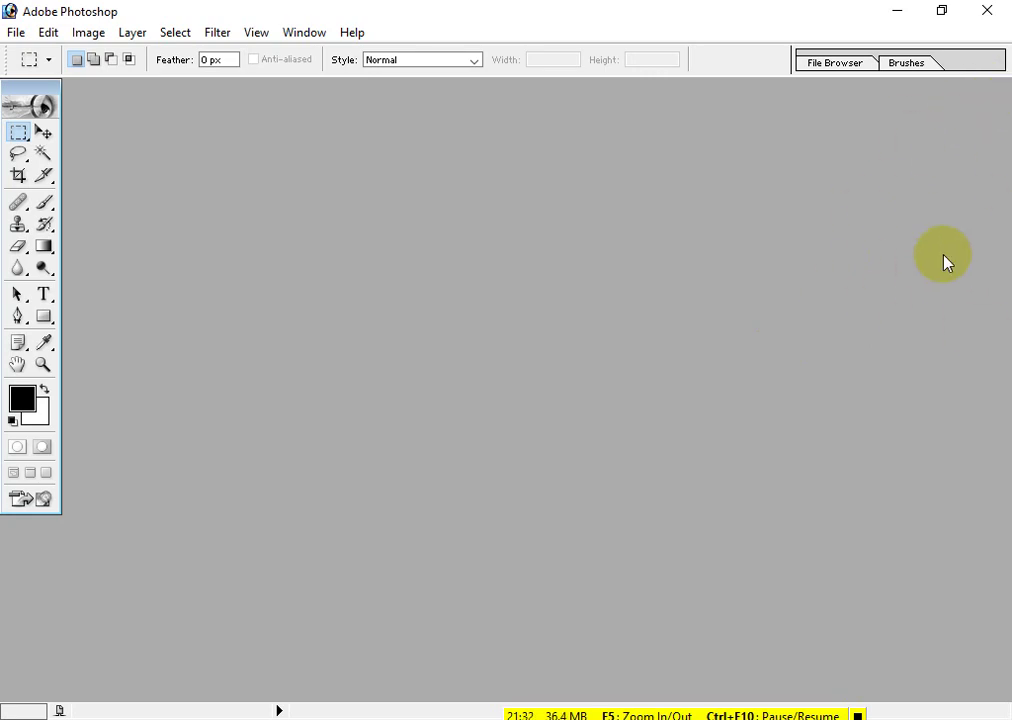
# Step: Show the Color palette again from the Window menu
pyautogui.click(304, 33)
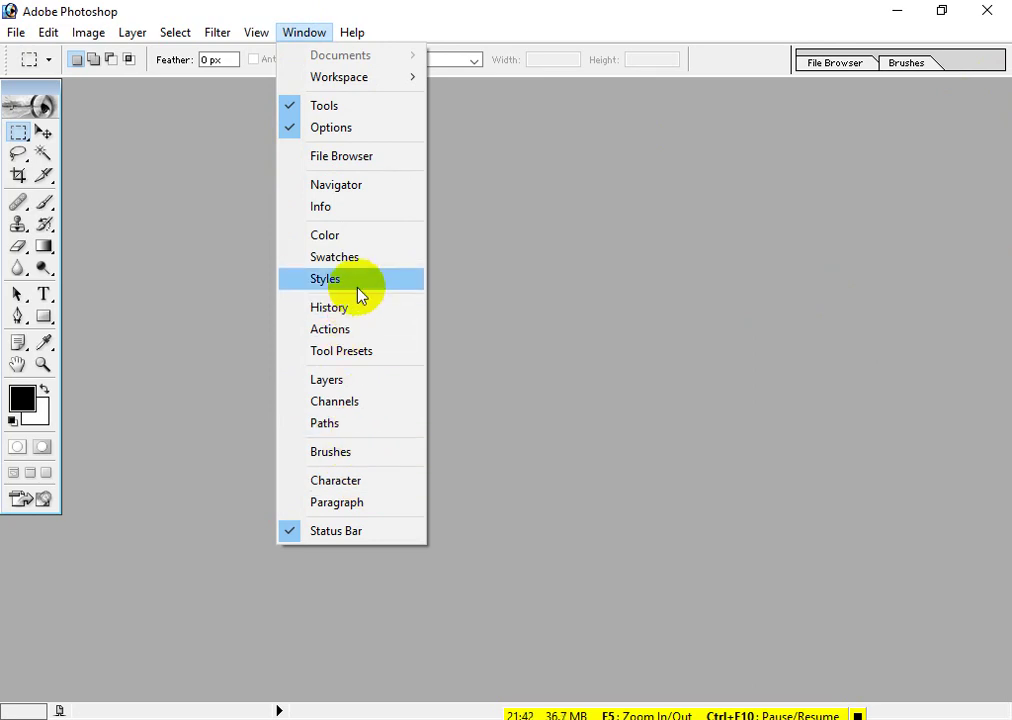
pyautogui.click(344, 235)
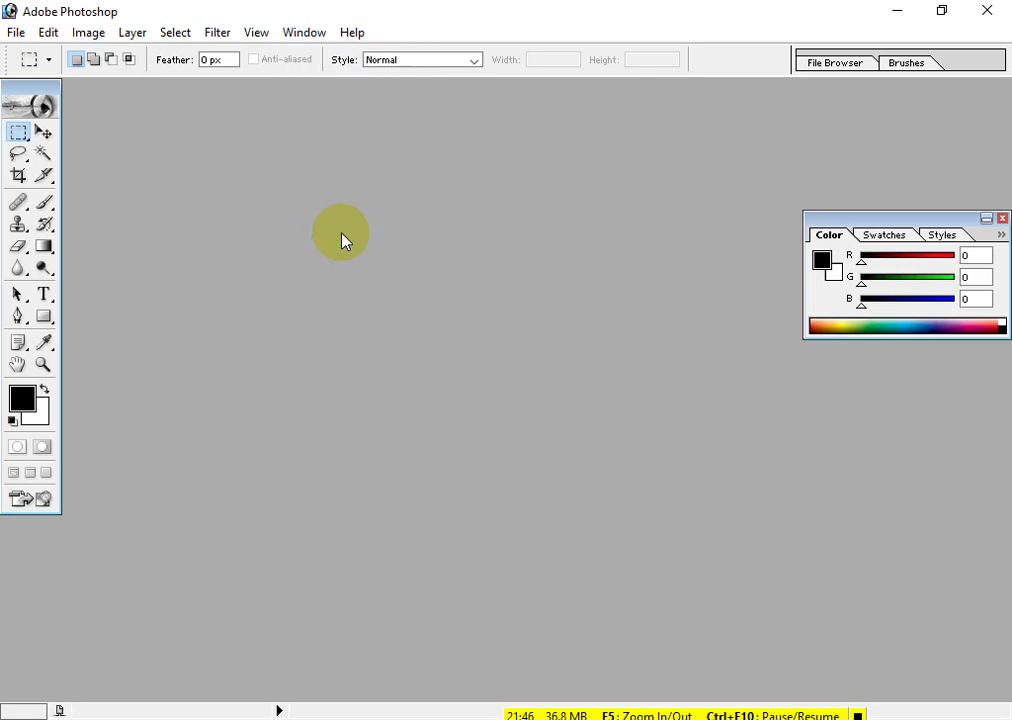
pyautogui.click(304, 32)
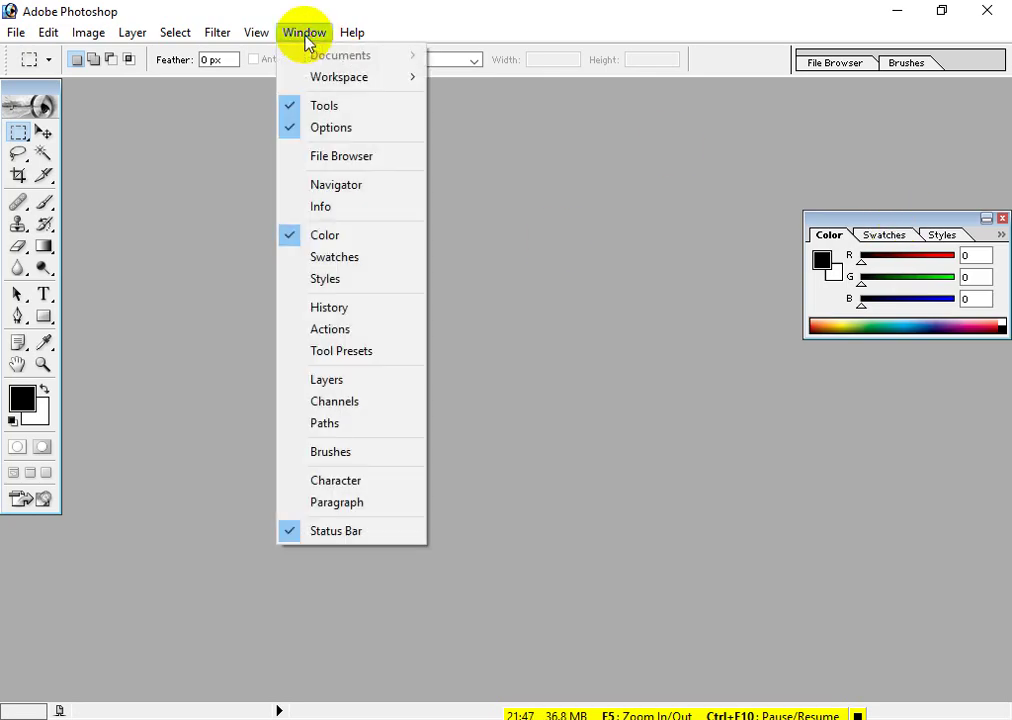
pyautogui.click(915, 222)
# Step: Place the toolbox at the left edge and the Color palette at the upper right
pyautogui.moveTo(898, 218)
pyautogui.mouseDown()
pyautogui.moveTo(862, 114)
pyautogui.moveTo(429, 156)
pyautogui.moveTo(219, 162)
pyautogui.moveTo(201, 151)
pyautogui.mouseUp()
pyautogui.moveTo(55, 90); pyautogui.dragTo(997, 90)
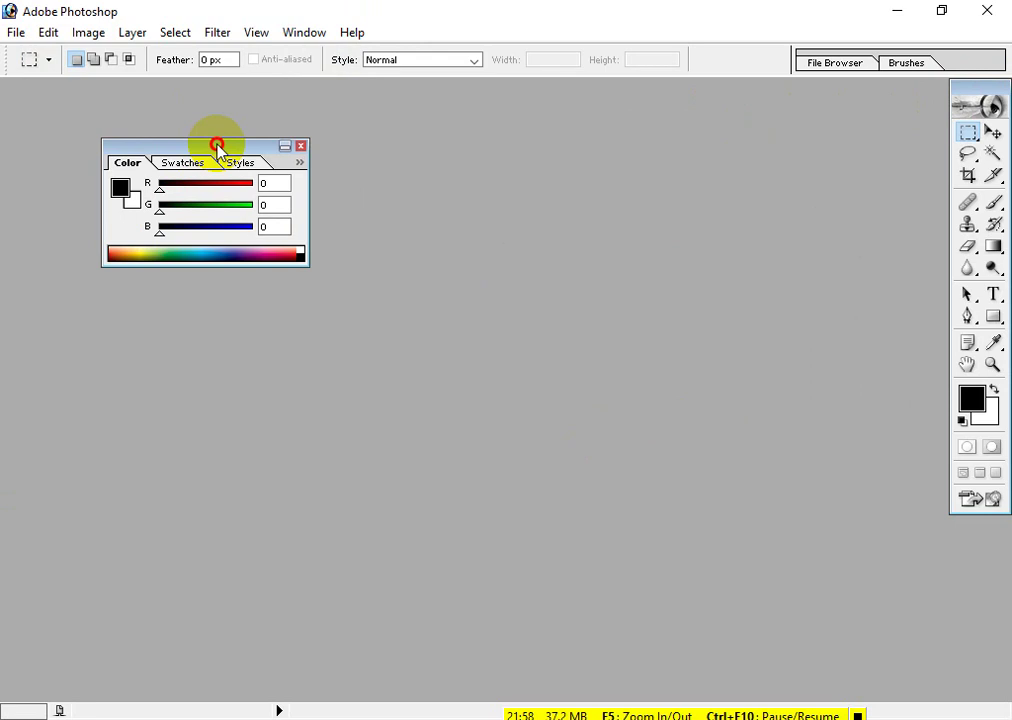
pyautogui.moveTo(215, 143); pyautogui.dragTo(115, 84)
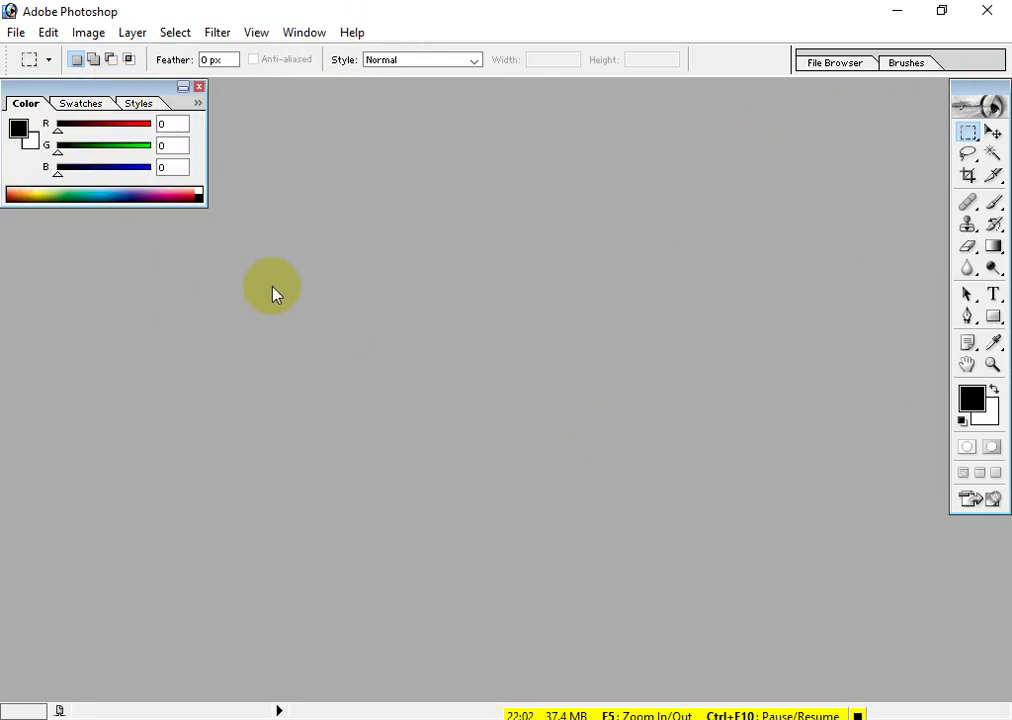
pyautogui.moveTo(124, 90); pyautogui.dragTo(217, 97)
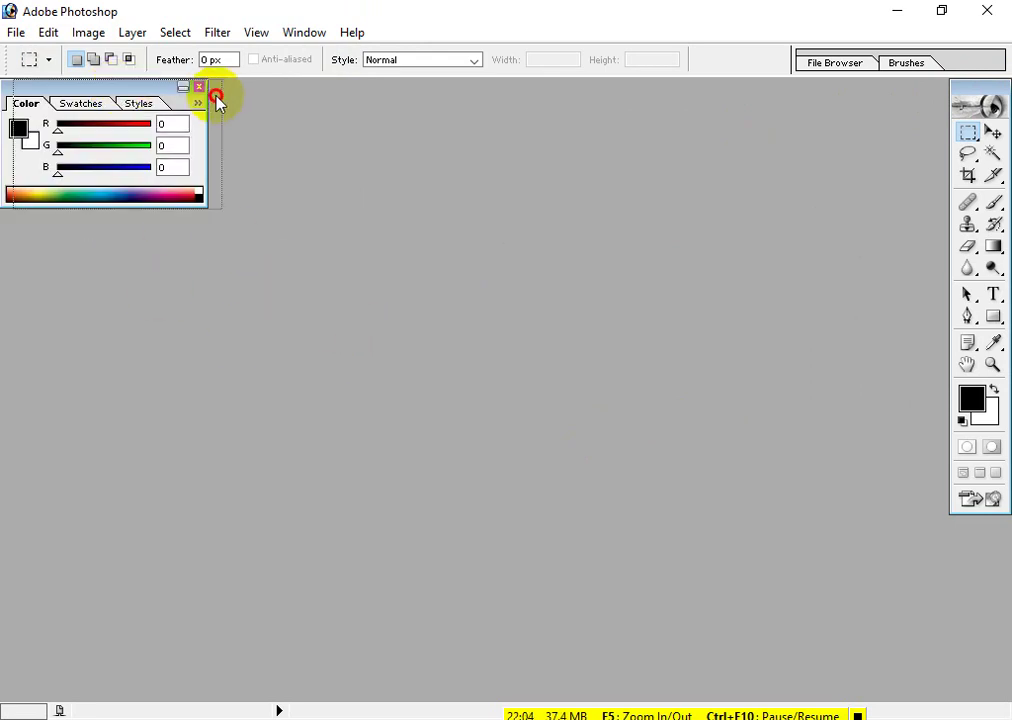
pyautogui.moveTo(967, 92); pyautogui.dragTo(37, 92)
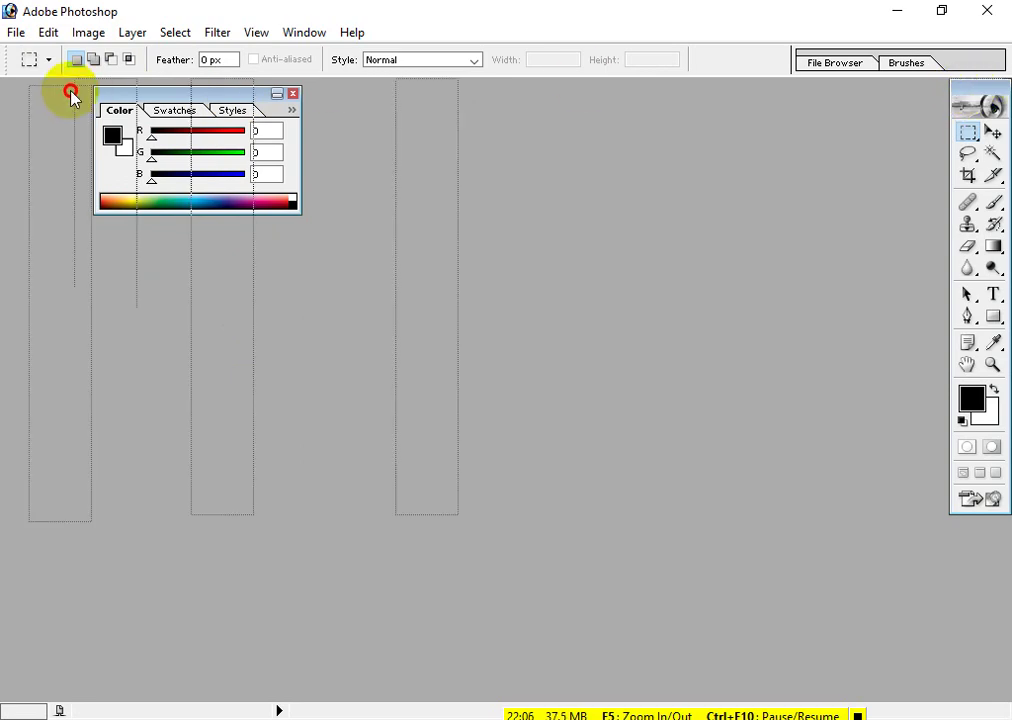
pyautogui.moveTo(217, 95)
pyautogui.mouseDown()
pyautogui.moveTo(937, 88)
pyautogui.moveTo(939, 208)
pyautogui.mouseUp()
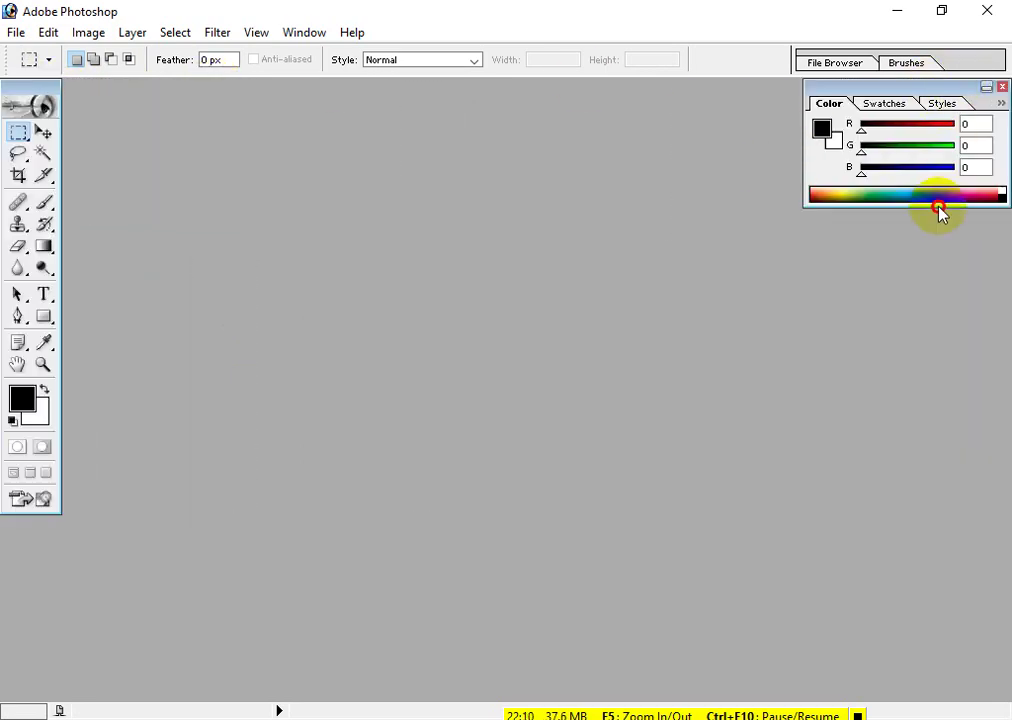
# Step: Show the Layers, History and Navigator palettes from the Window menu
pyautogui.click(300, 32)
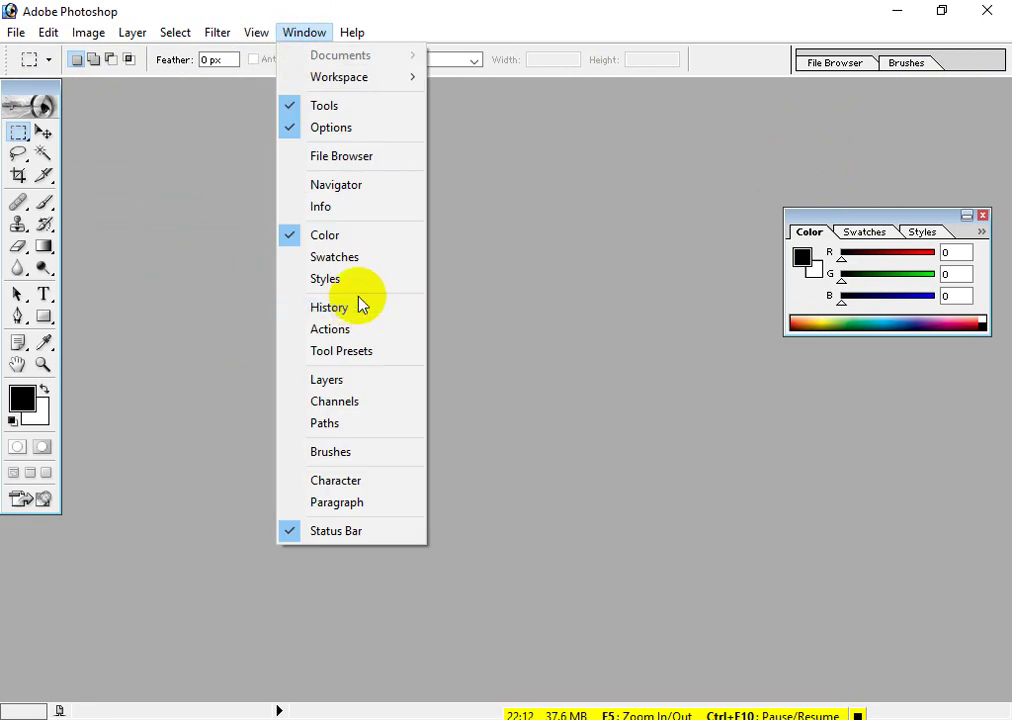
pyautogui.click(348, 381)
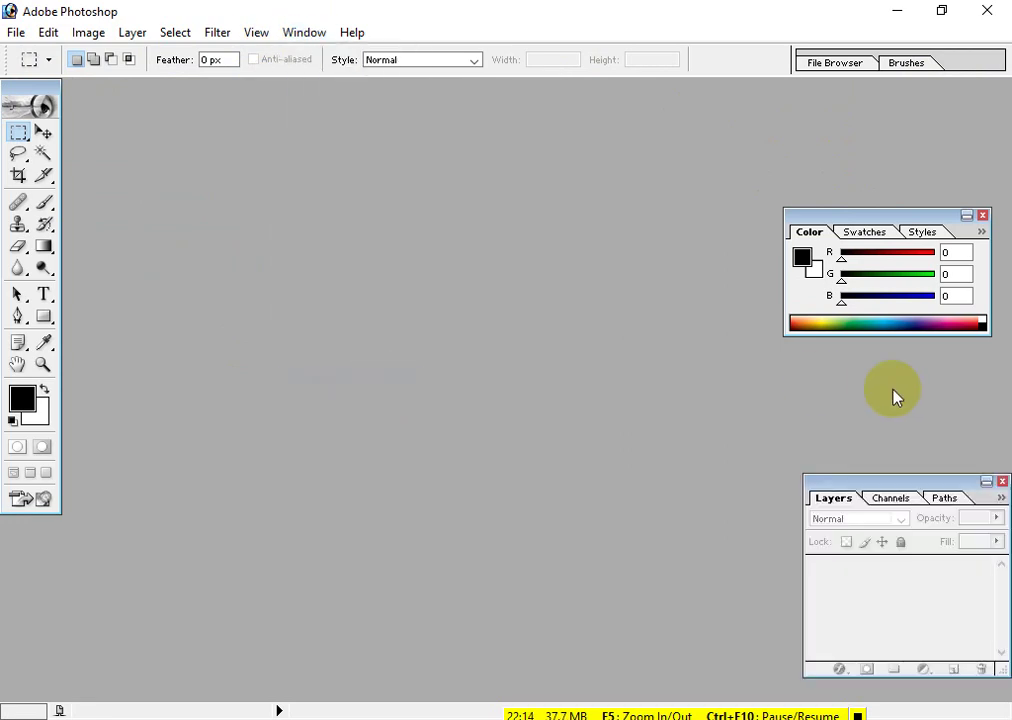
pyautogui.click(304, 32)
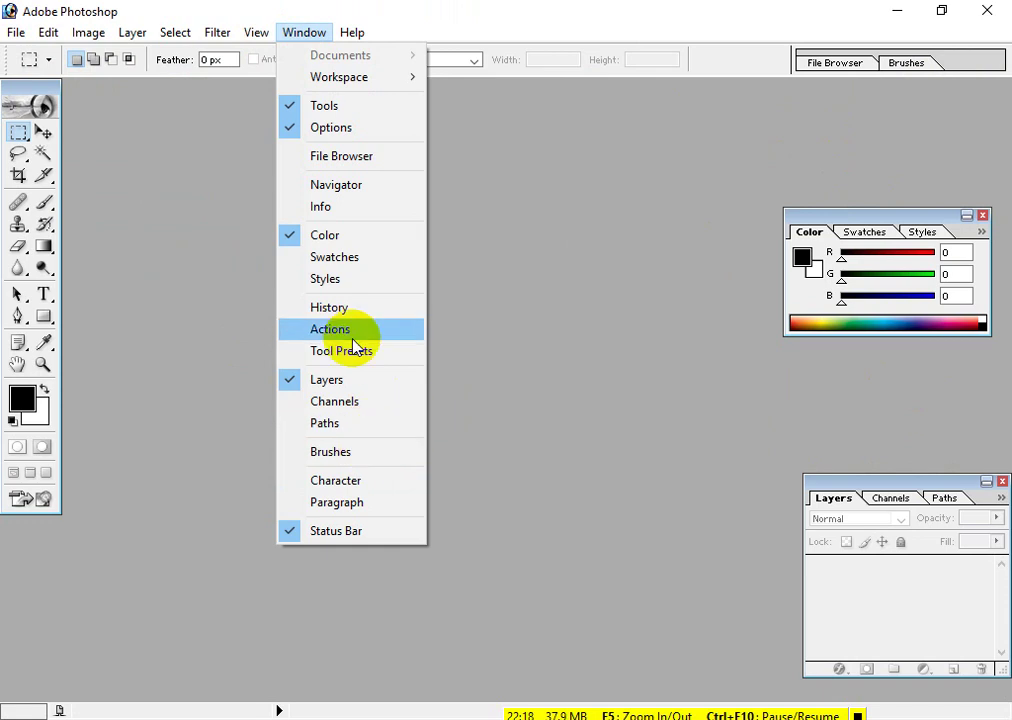
pyautogui.click(345, 307)
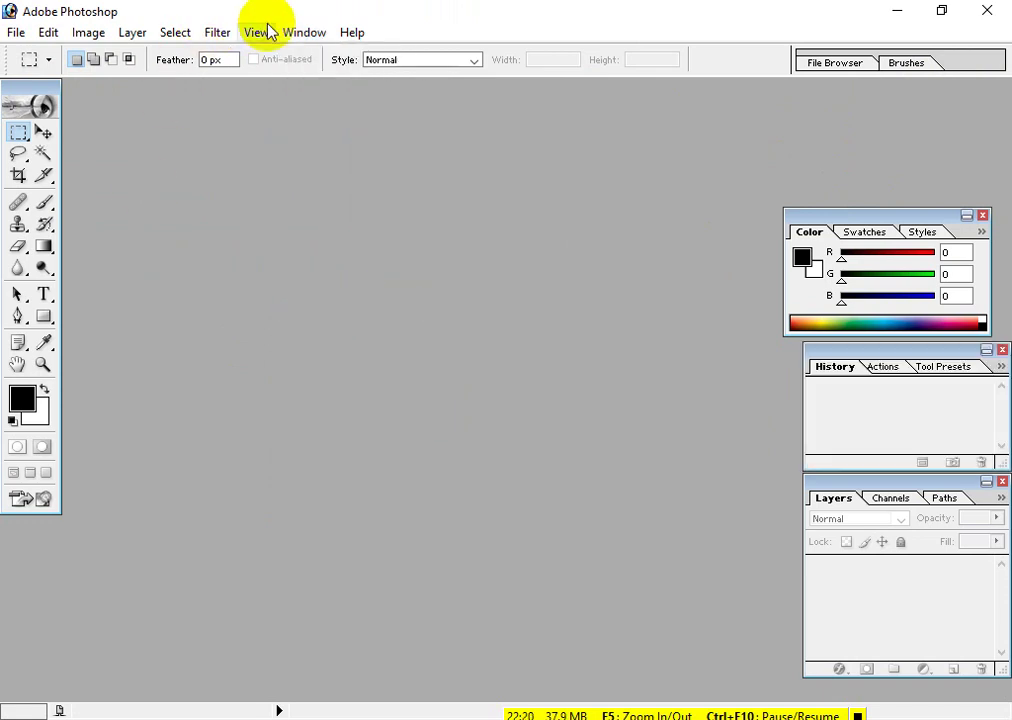
pyautogui.click(302, 32)
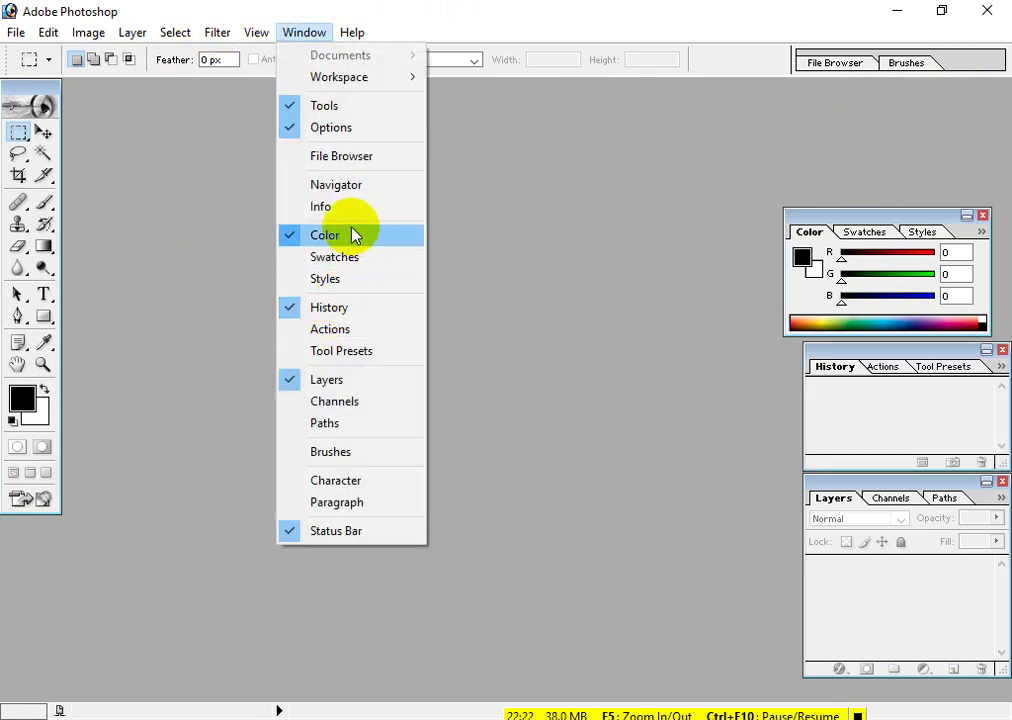
pyautogui.click(356, 186)
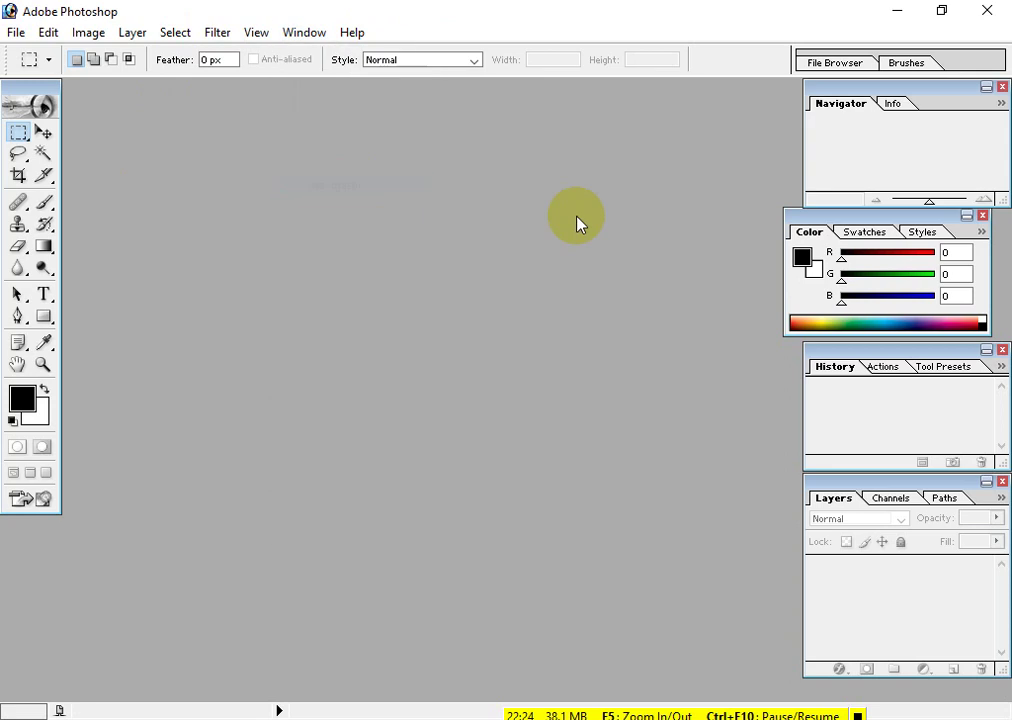
# Step: Dock the Color palette under the Navigator palette on the right side
pyautogui.click(302, 33)
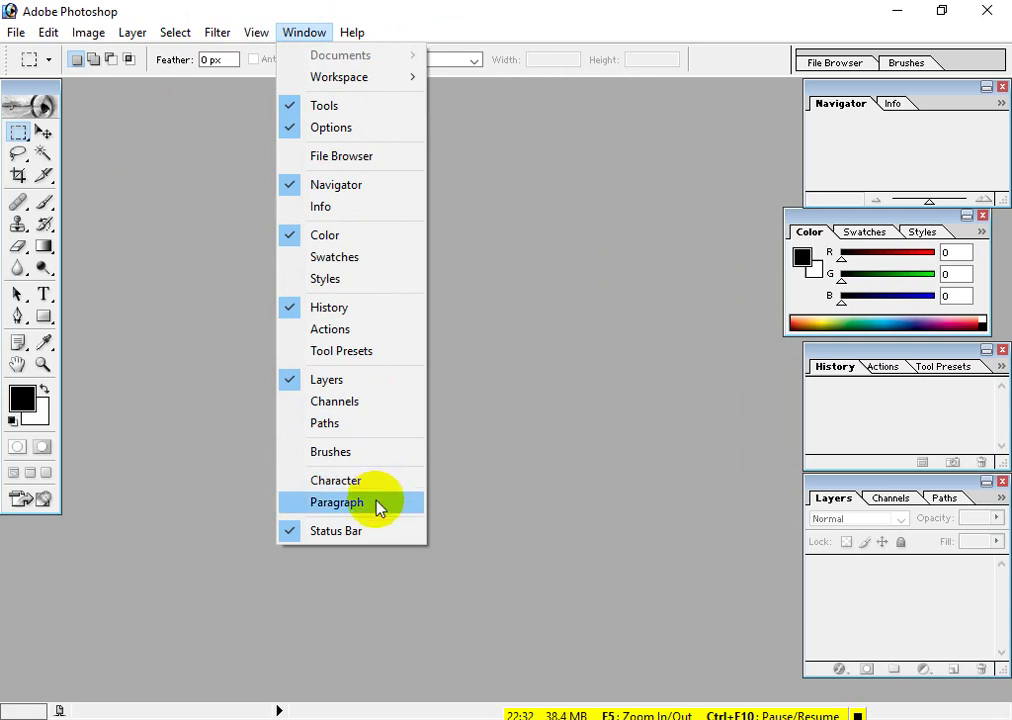
pyautogui.click(825, 213)
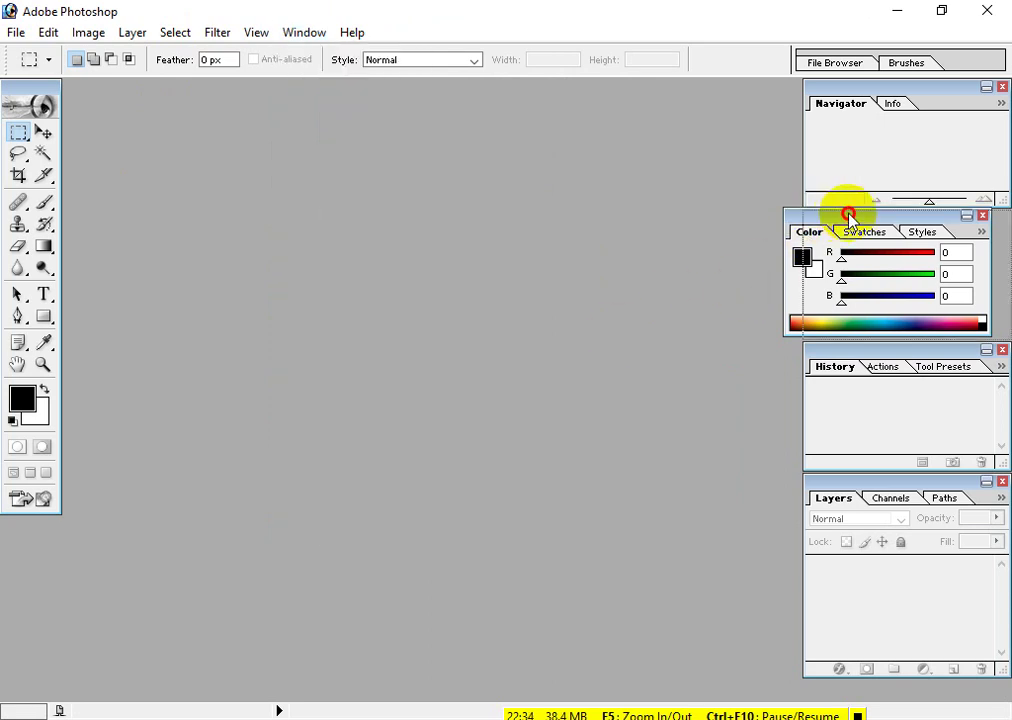
pyautogui.moveTo(824, 220); pyautogui.dragTo(840, 224)
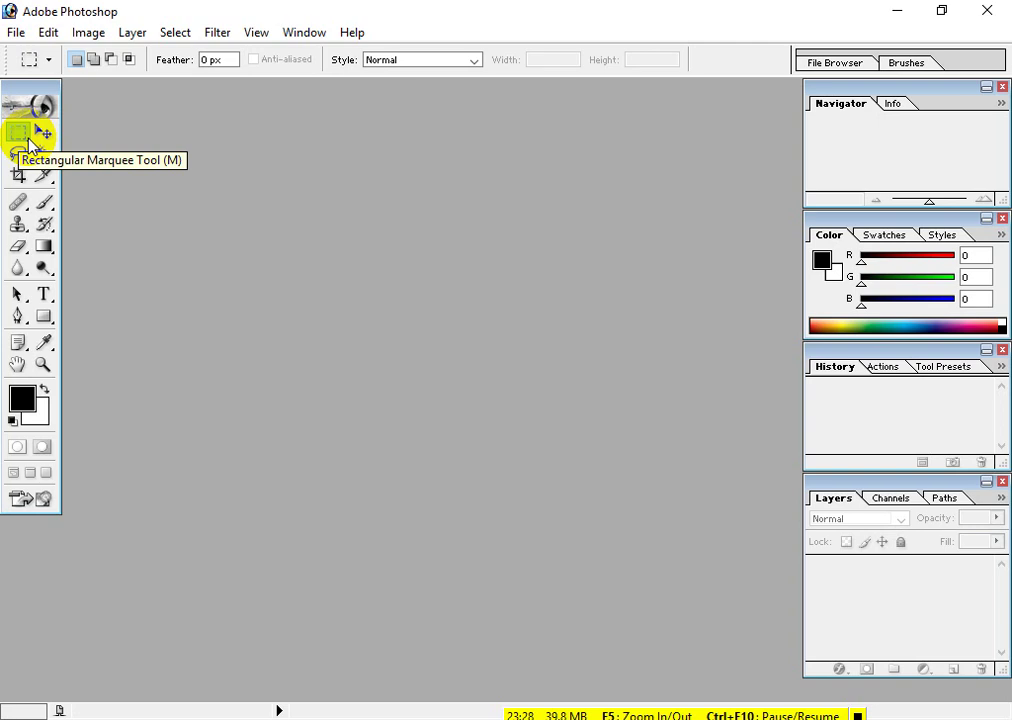
# Step: Browse the marquee variants, keep Rectangular Marquee, then activate the Move tool
pyautogui.click(28, 142)
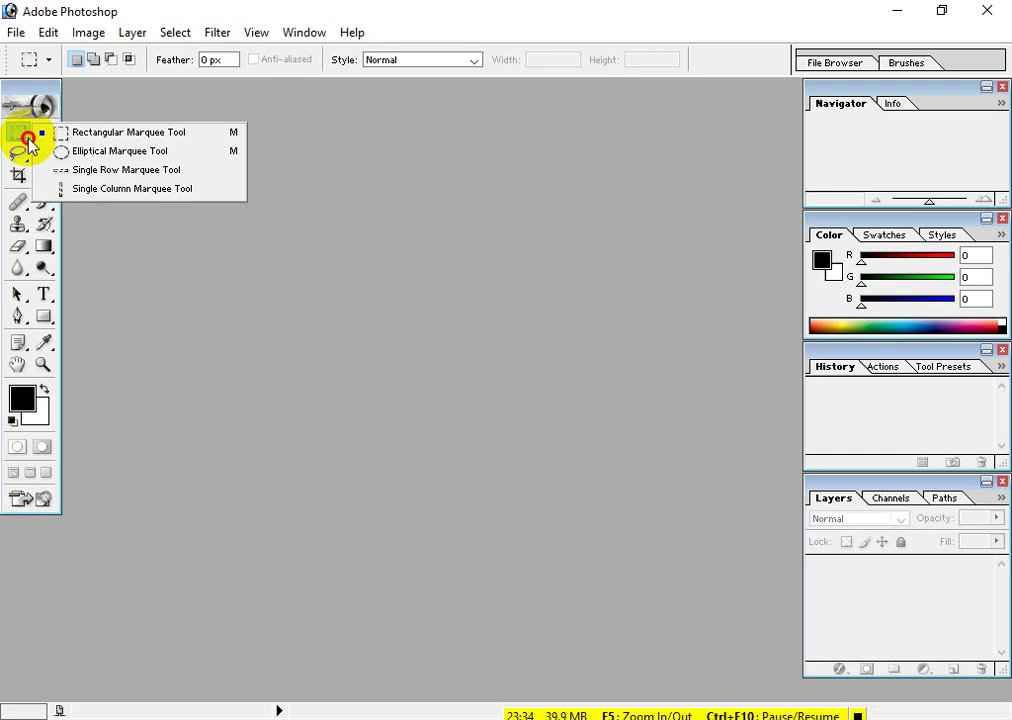
pyautogui.click(28, 142)
pyautogui.click(27, 143)
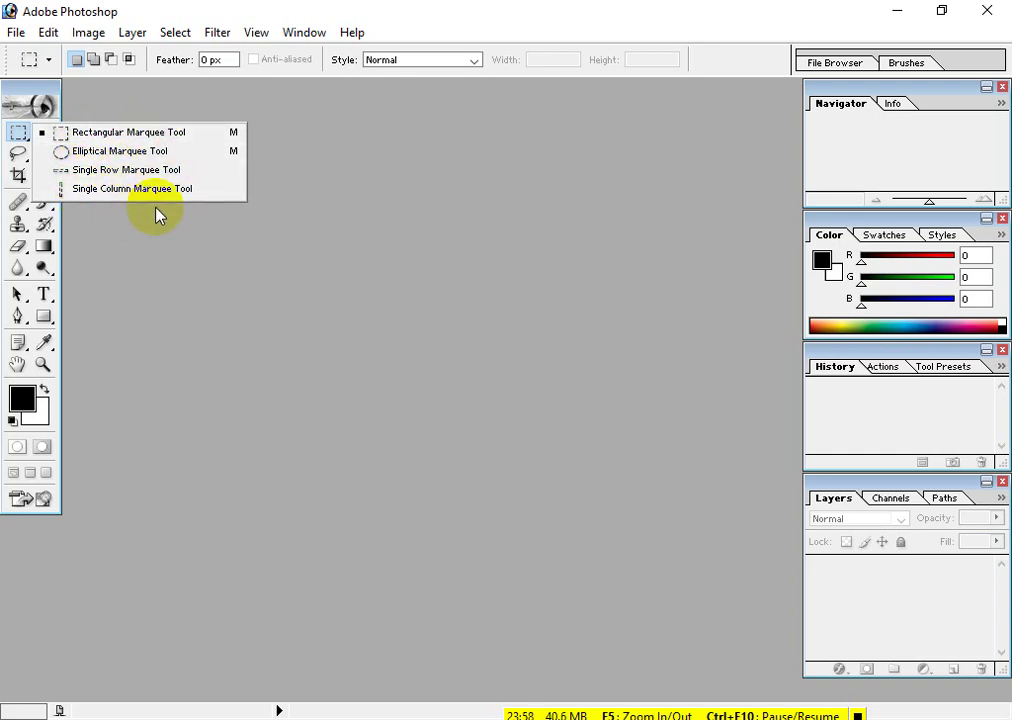
pyautogui.click(17, 136)
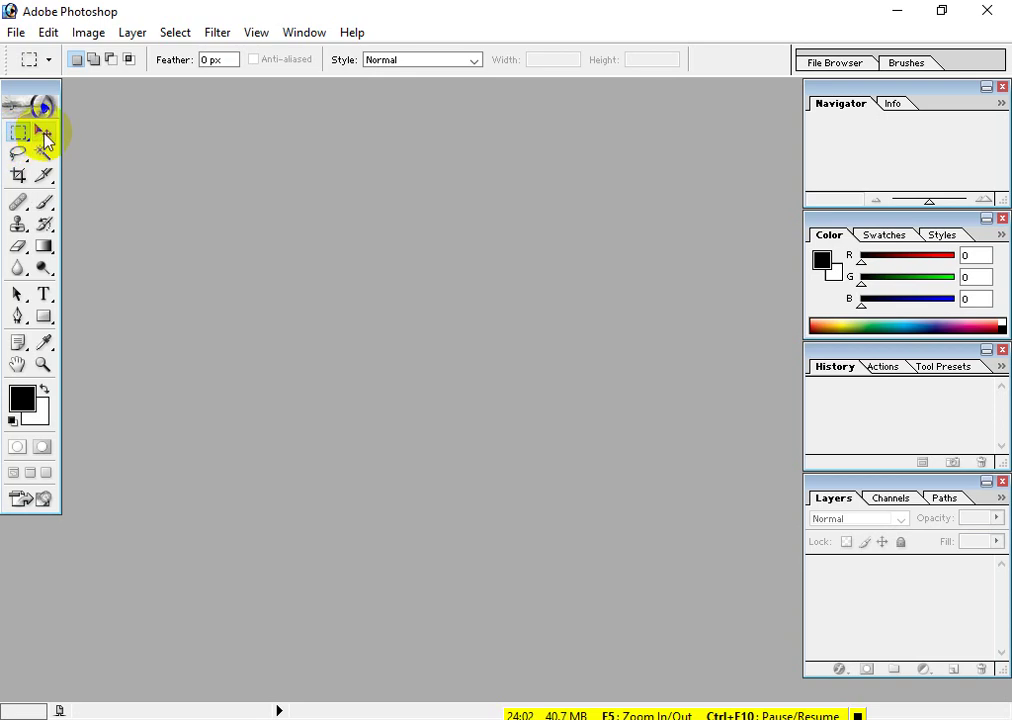
pyautogui.click(43, 133)
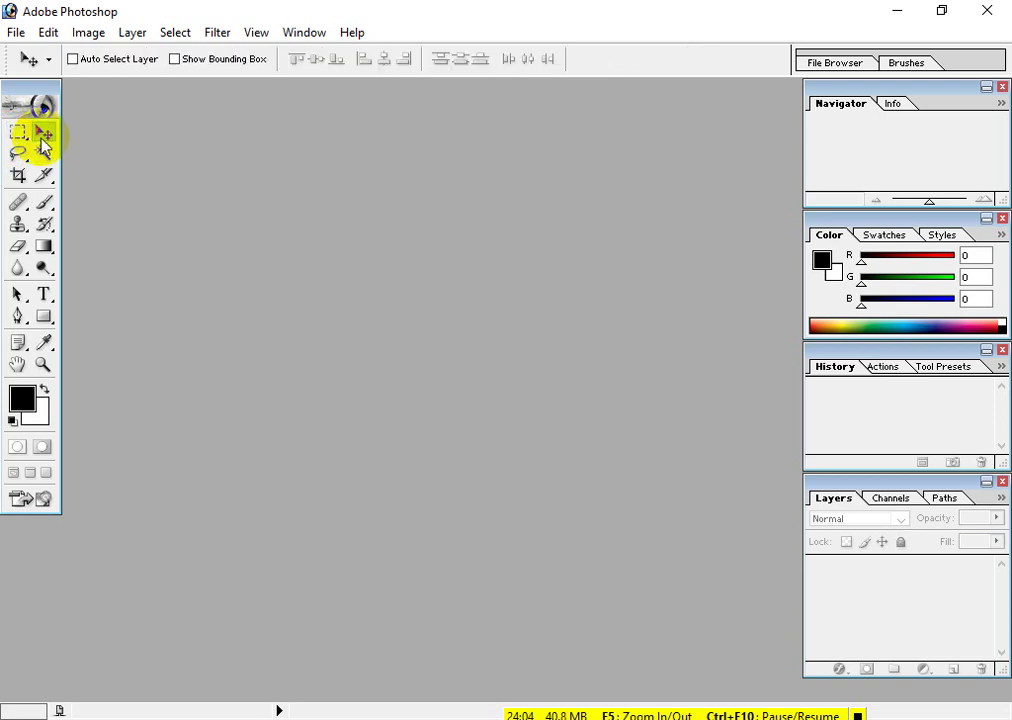
# Step: Browse the lasso variants and switch the lasso slot to the Polygonal Lasso tool
pyautogui.click(18, 153)
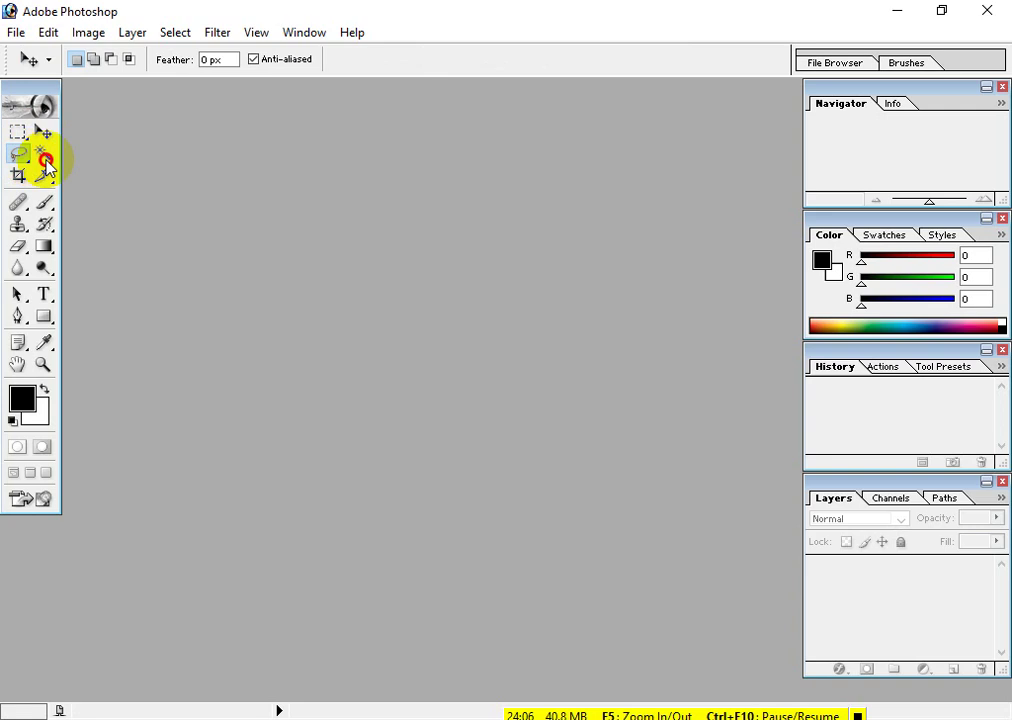
pyautogui.moveTo(18, 153); pyautogui.dragTo(99, 154)
pyautogui.moveTo(16, 151); pyautogui.dragTo(133, 157)
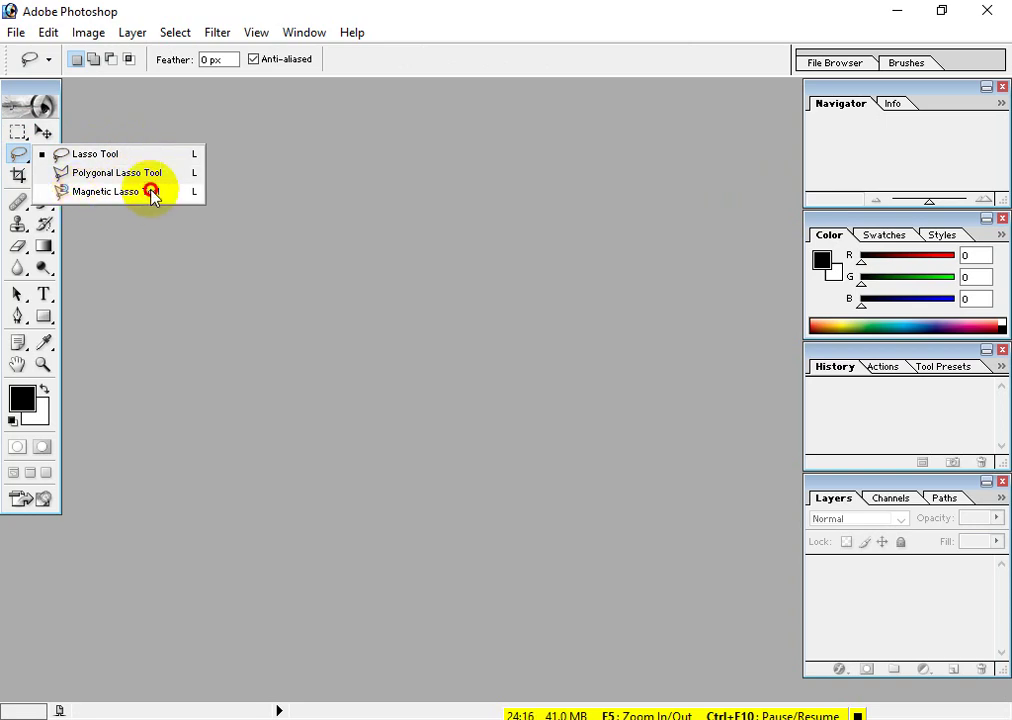
pyautogui.moveTo(152, 200); pyautogui.dragTo(128, 172)
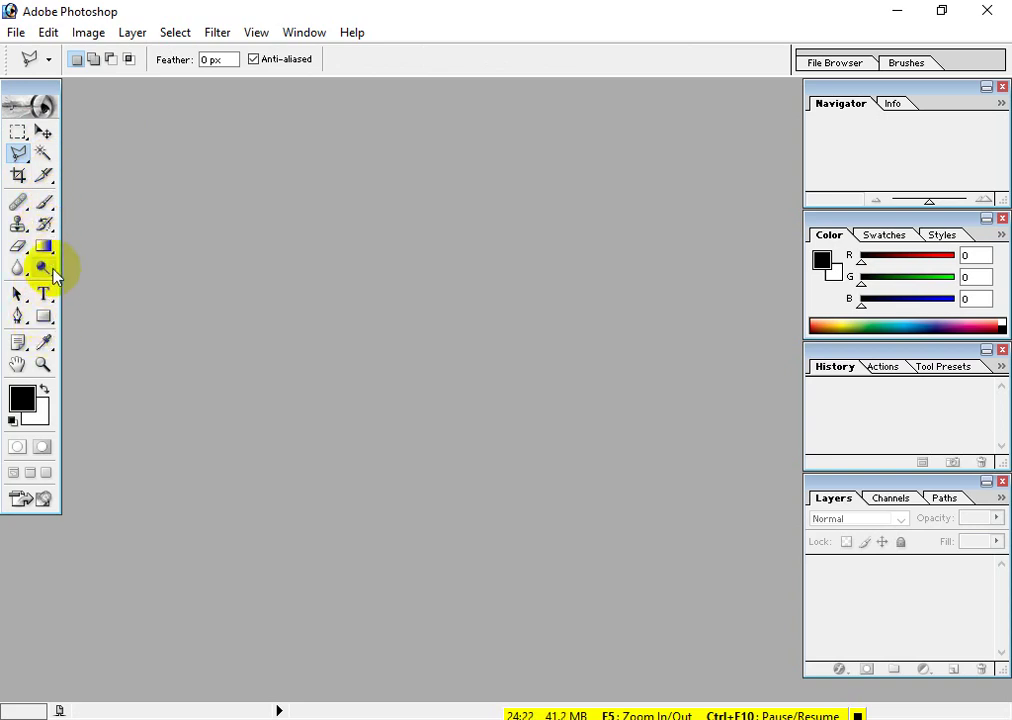
# Step: Activate the Dodge tool, then switch to its Burn variant from the flyout
pyautogui.click(50, 266)
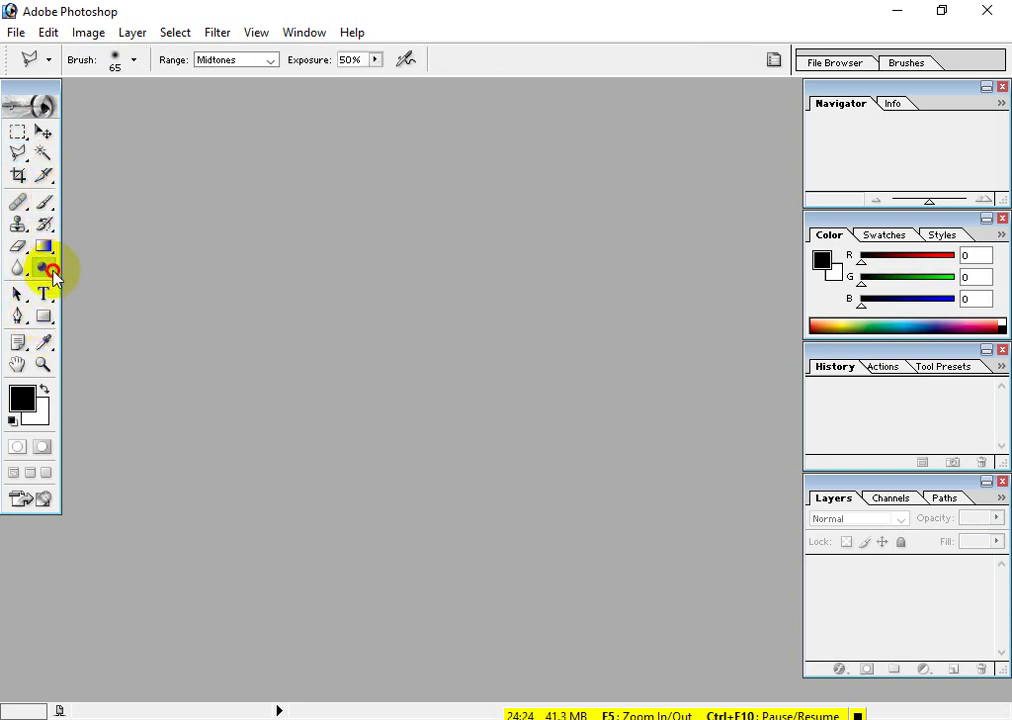
pyautogui.moveTo(58, 265); pyautogui.dragTo(168, 272)
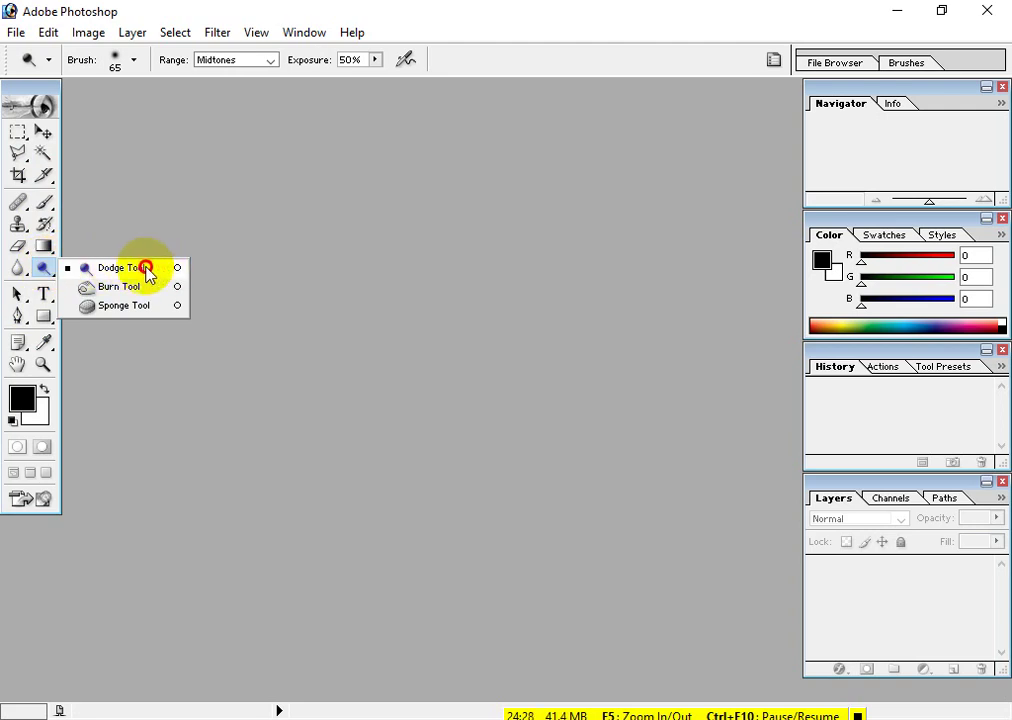
pyautogui.moveTo(170, 272); pyautogui.dragTo(121, 290)
pyautogui.click(121, 290)
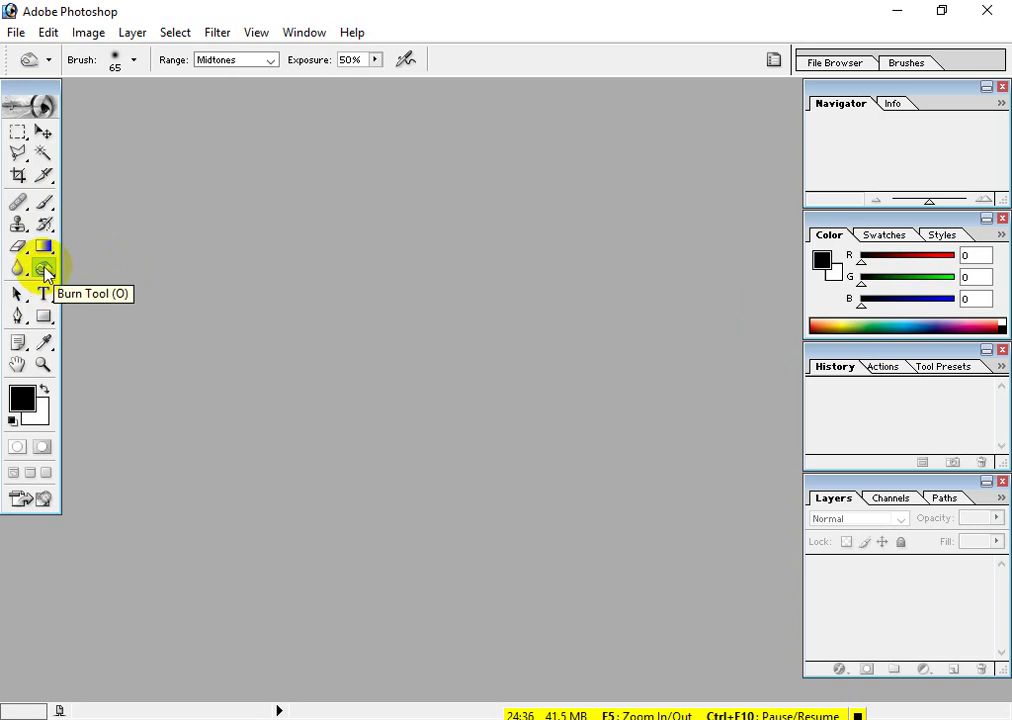
pyautogui.click(45, 273)
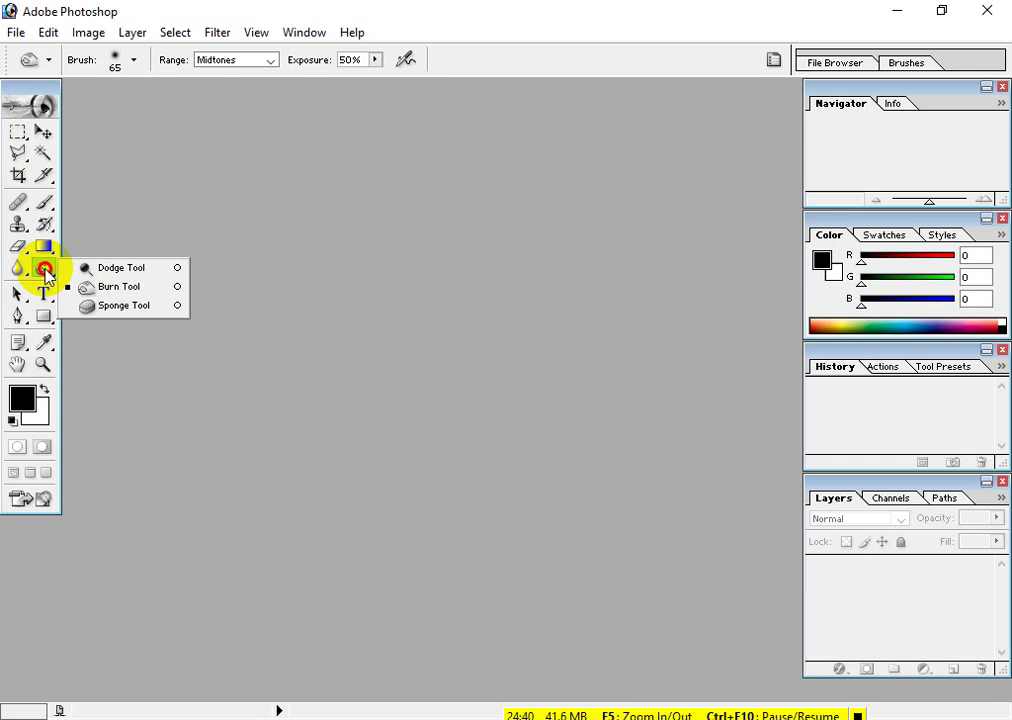
pyautogui.click(80, 289)
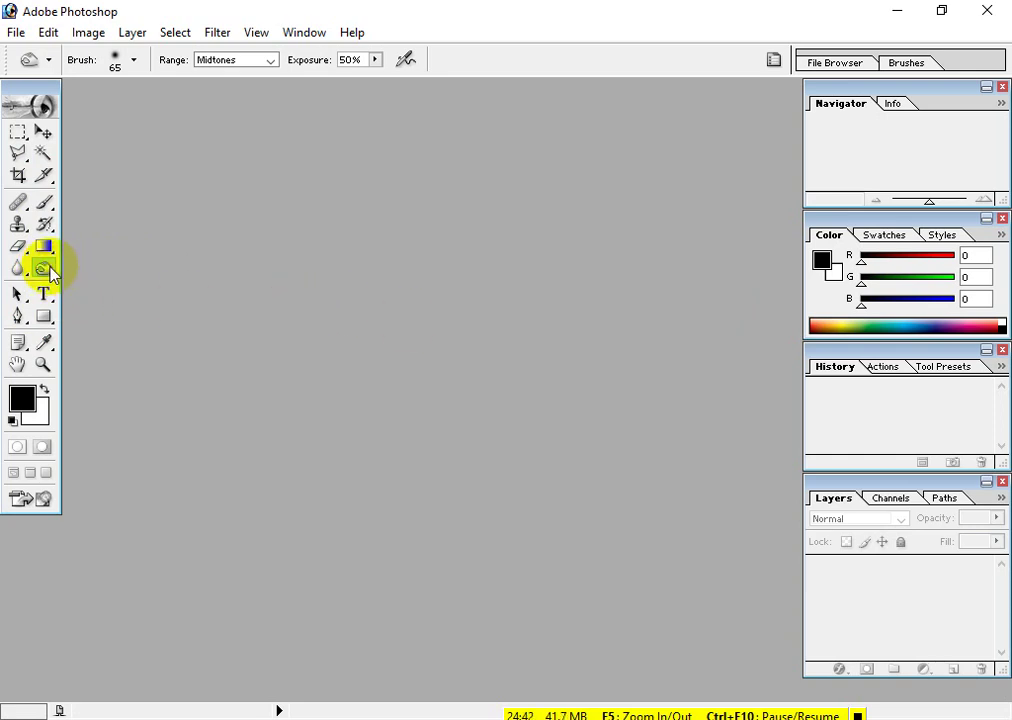
# Step: Cycle through the dodge, burn and sponge tools with Shift+O, then select Blur
pyautogui.hotkey('shift', 'o')
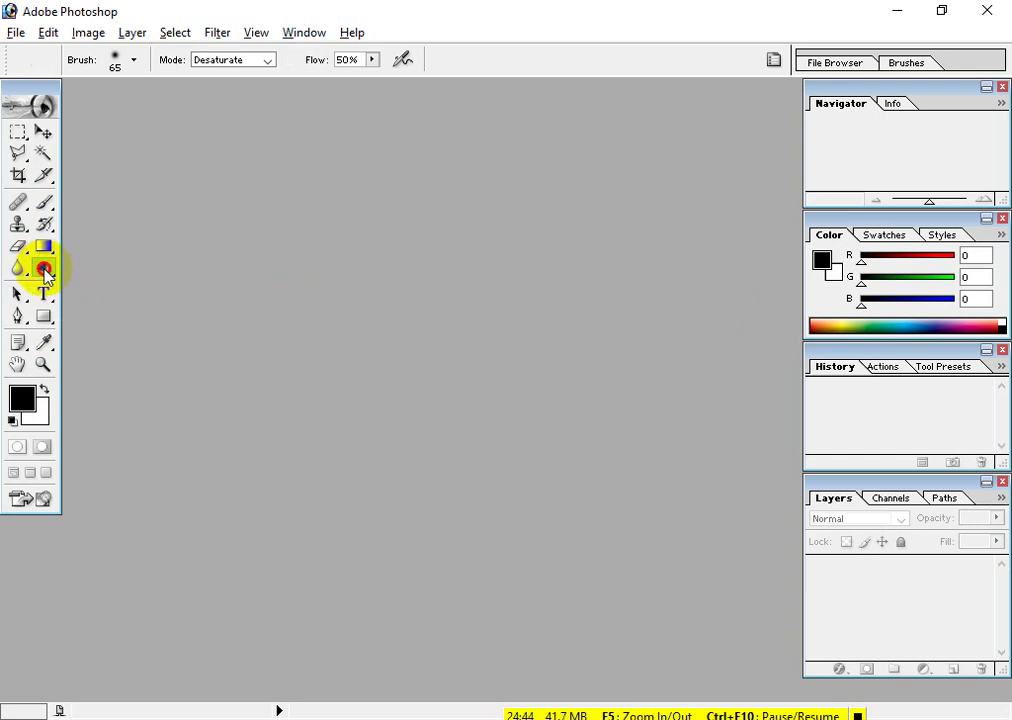
pyautogui.hotkey('shift', 'o')
pyautogui.hotkey('shift', 'o')
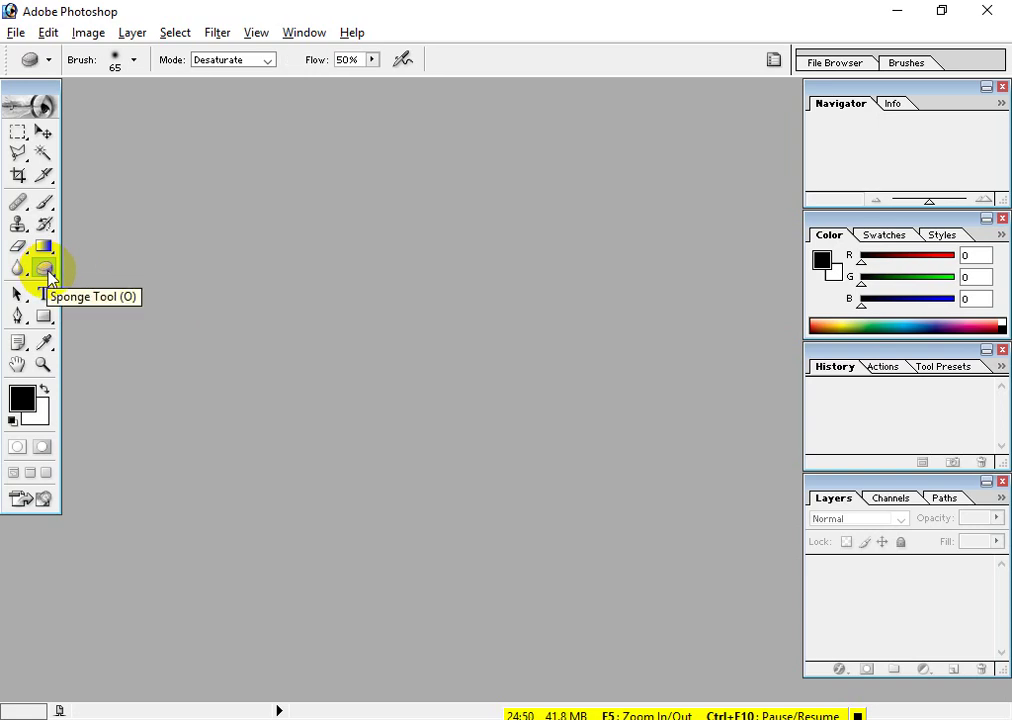
pyautogui.hotkey('shift', 'o')
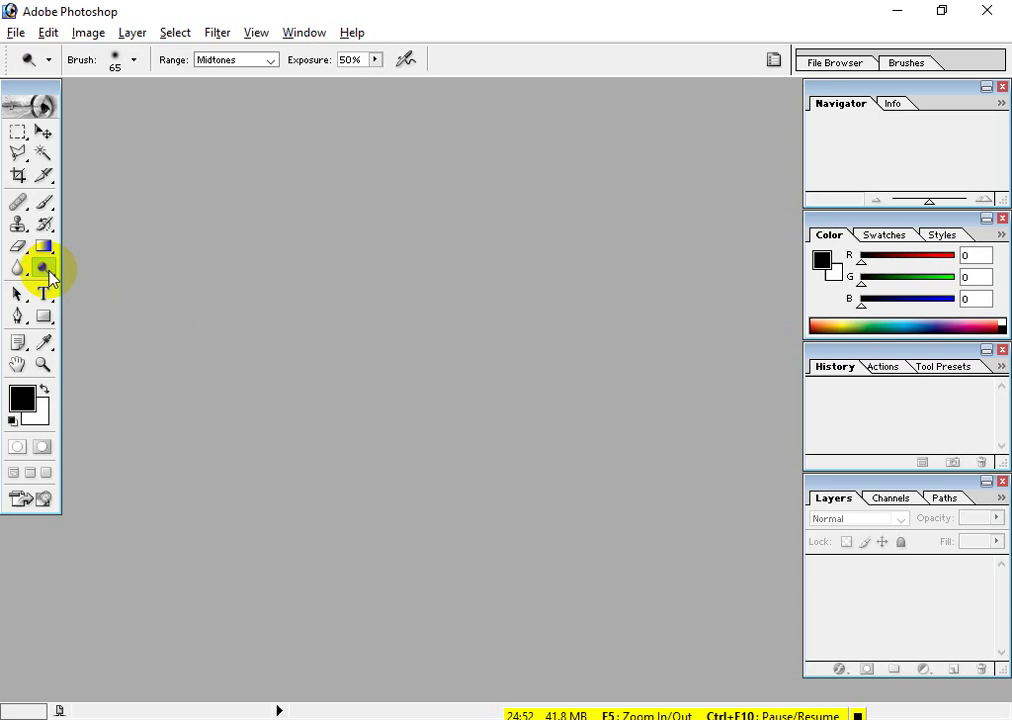
pyautogui.hotkey('shift', 'o')
pyautogui.hotkey('shift', 'o')
pyautogui.hotkey('shift', 'o')
pyautogui.hotkey('shift', 'o')
pyautogui.hotkey('shift', 'o')
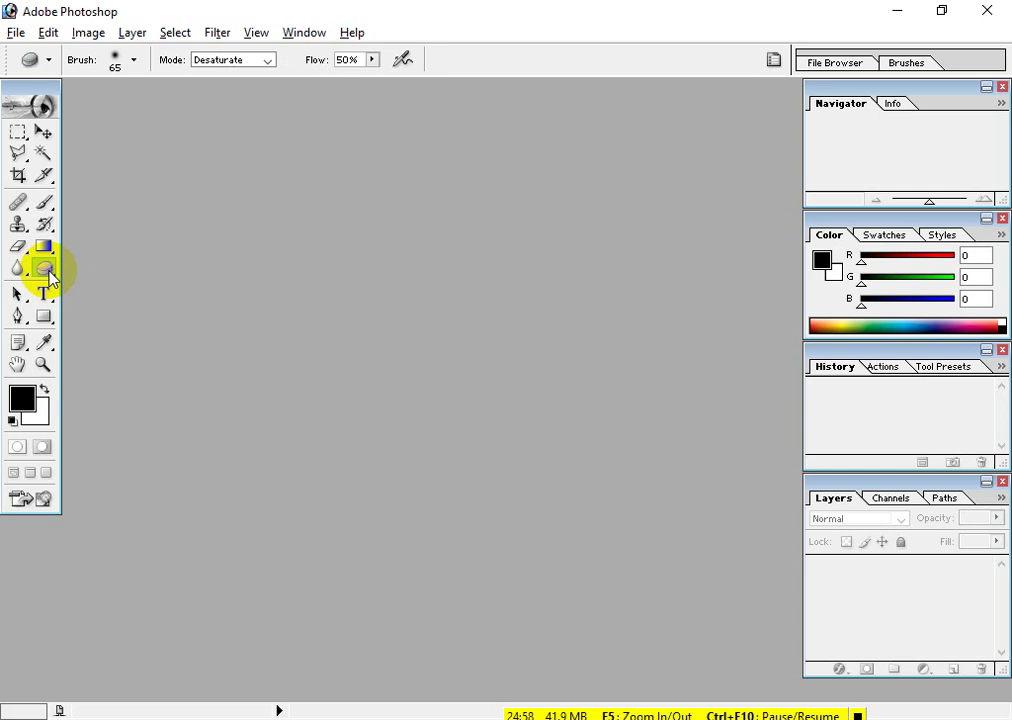
pyautogui.hotkey('shift', 'o')
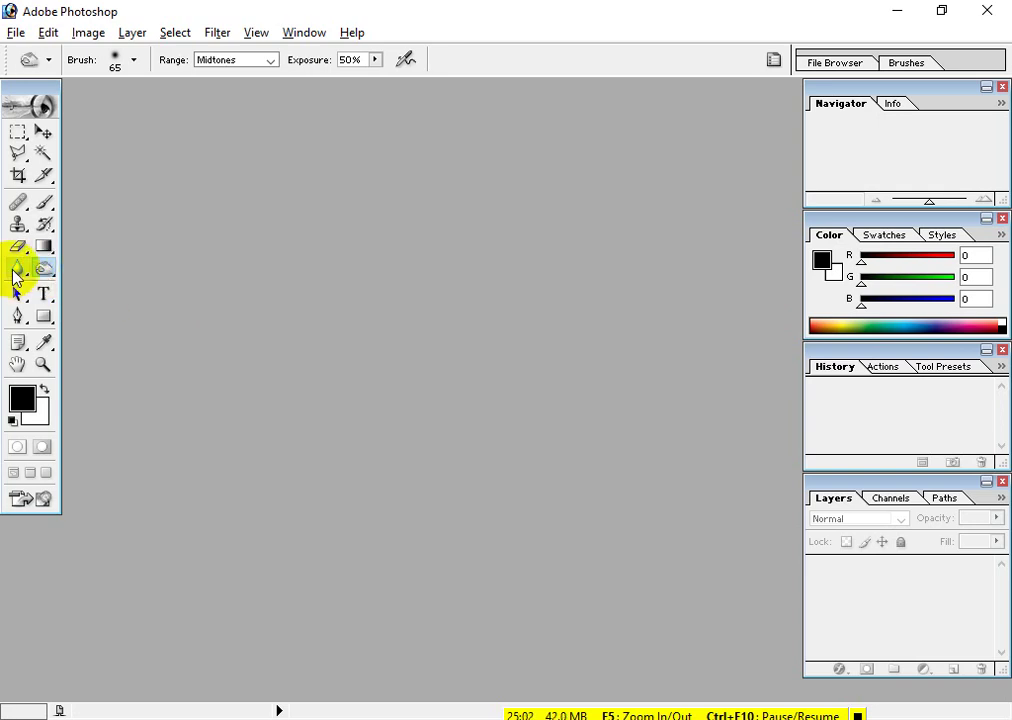
pyautogui.click(19, 273)
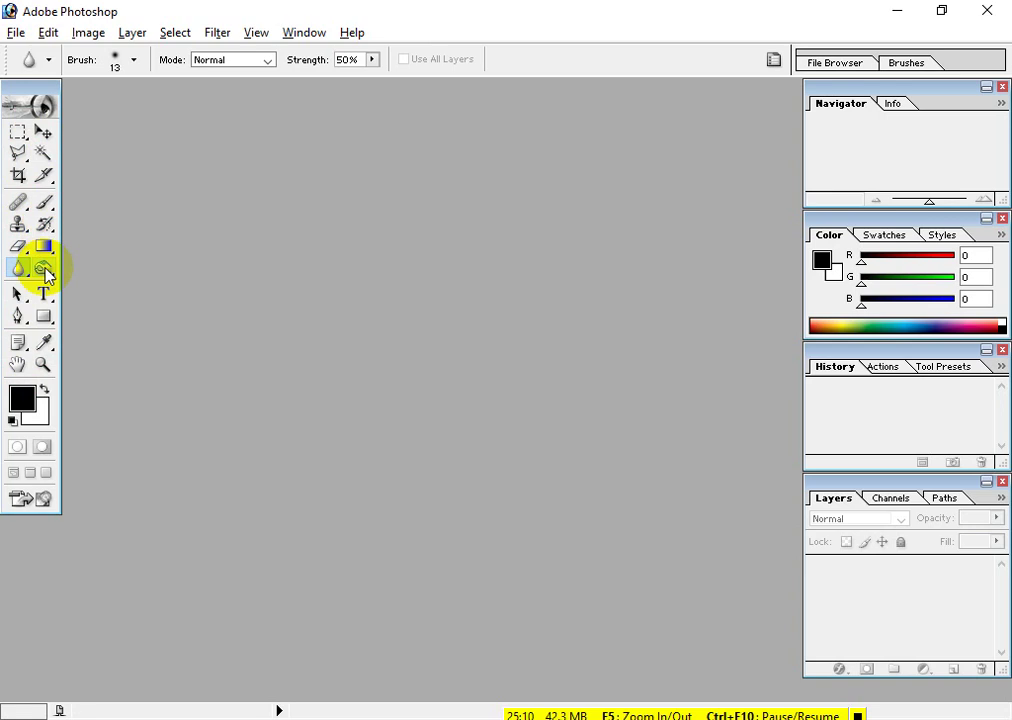
# Step: Activate the Move tool, then the Magic Wand selection tool
pyautogui.click(42, 131)
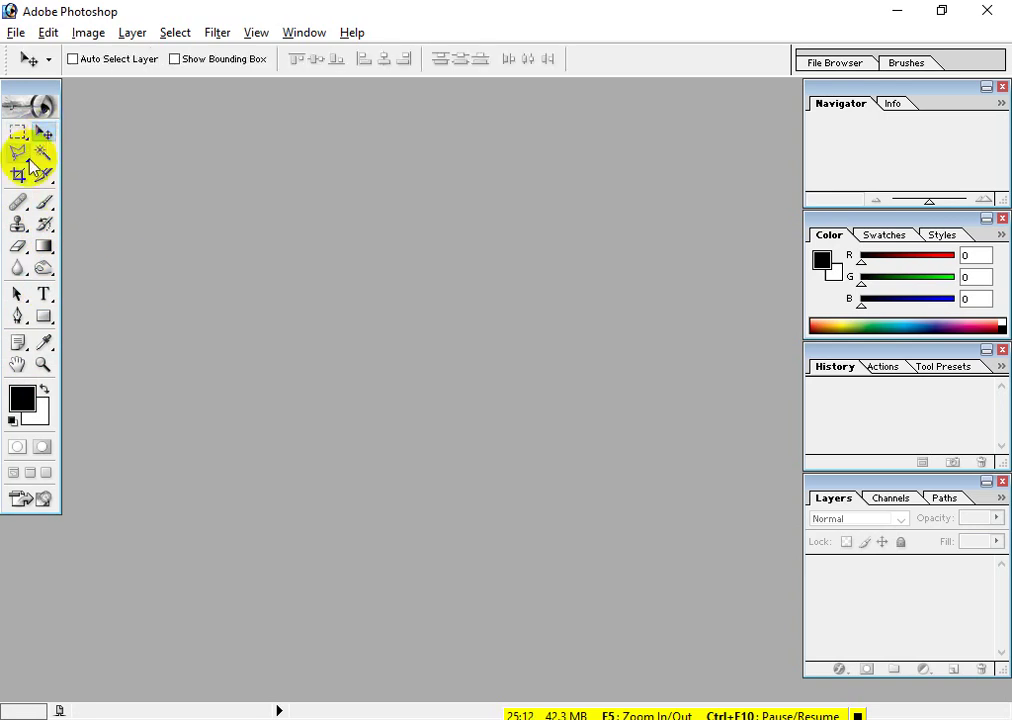
pyautogui.click(43, 153)
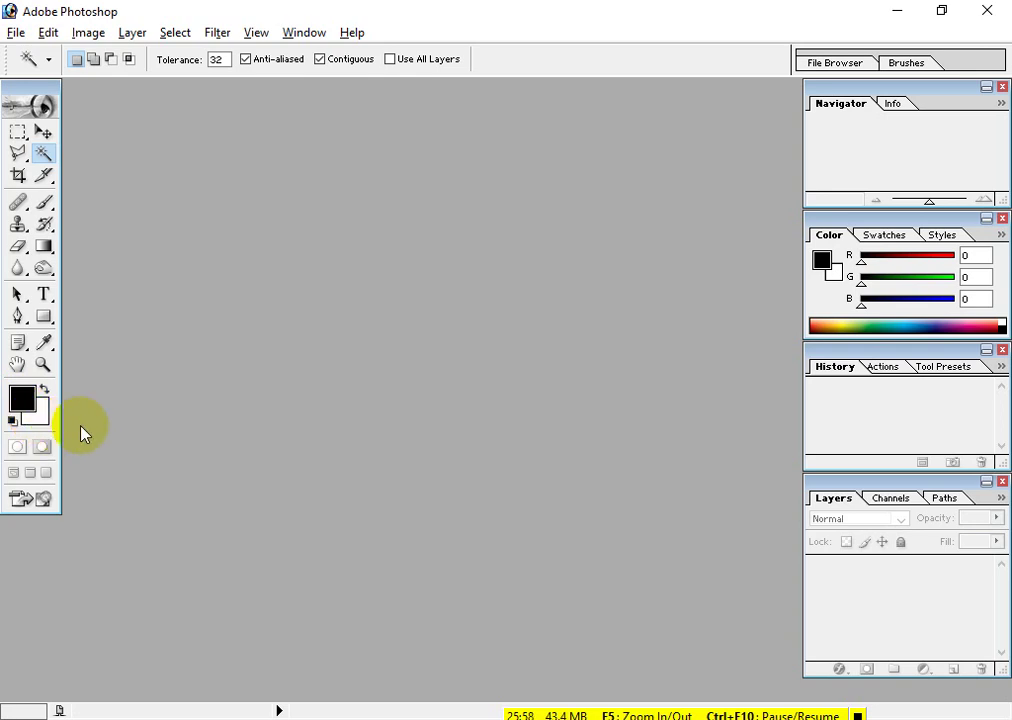
# Step: Open the foreground Color Picker and reposition its dialog window
pyautogui.click(24, 399)
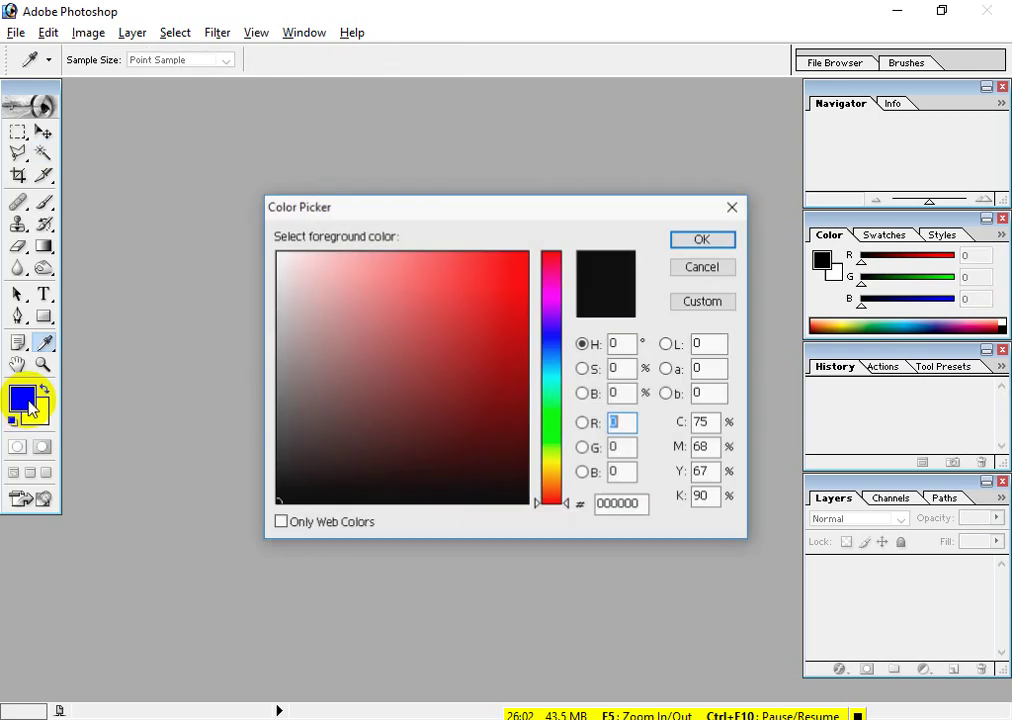
pyautogui.moveTo(498, 208); pyautogui.dragTo(481, 148)
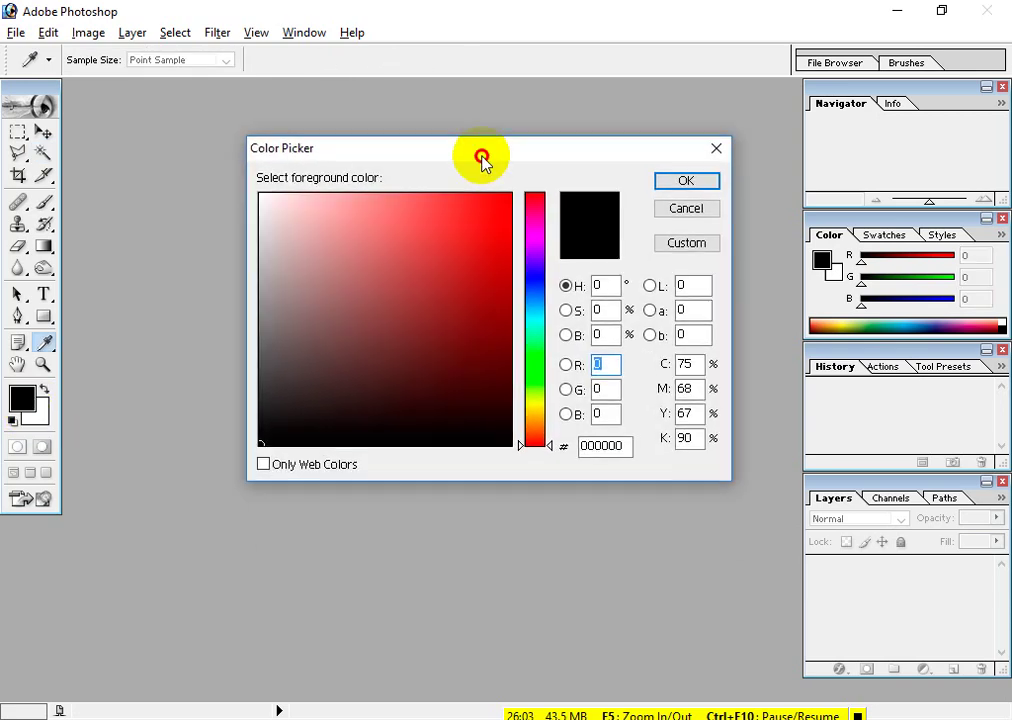
pyautogui.click(708, 151)
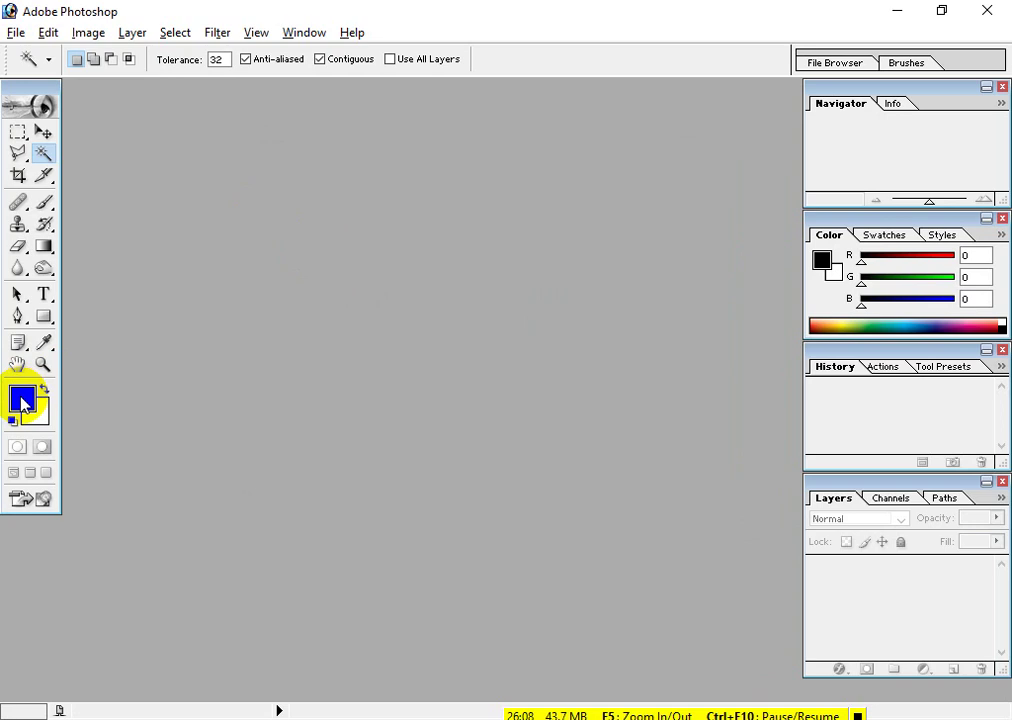
pyautogui.click(22, 401)
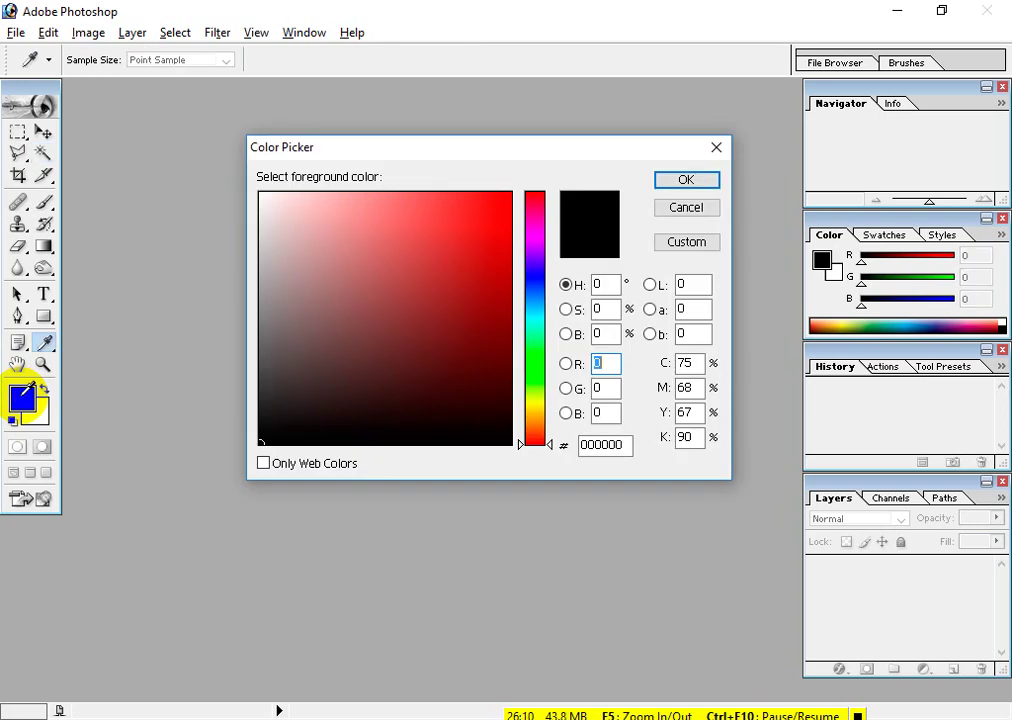
pyautogui.moveTo(437, 152); pyautogui.dragTo(400, 138)
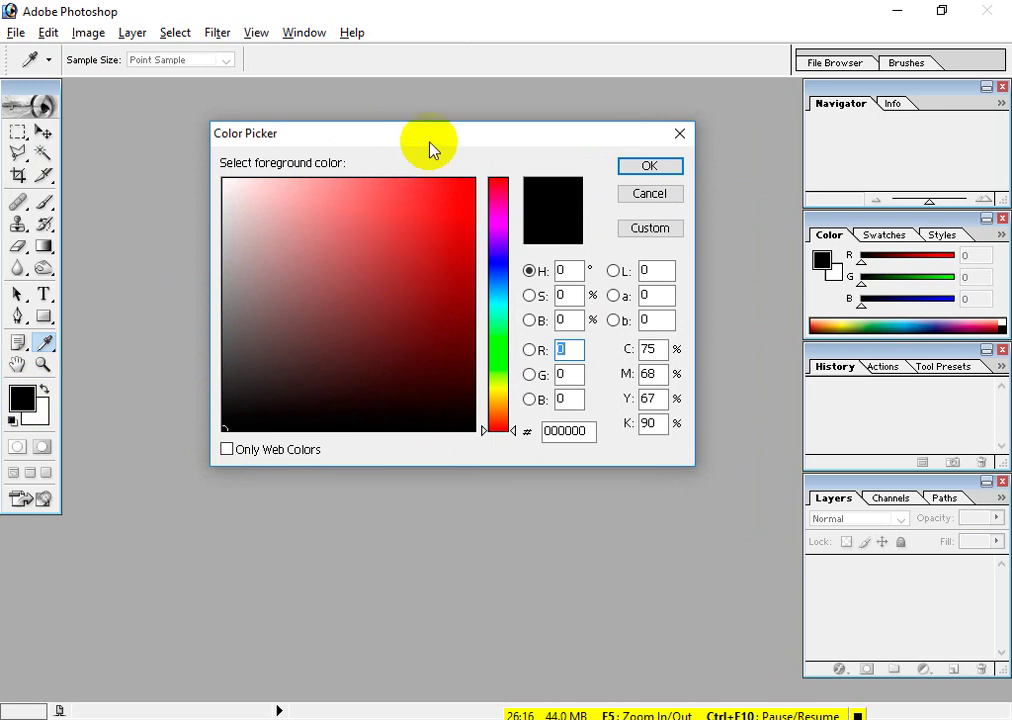
pyautogui.moveTo(430, 148)
pyautogui.mouseDown()
pyautogui.moveTo(418, 167)
pyautogui.moveTo(422, 155)
pyautogui.mouseUp()
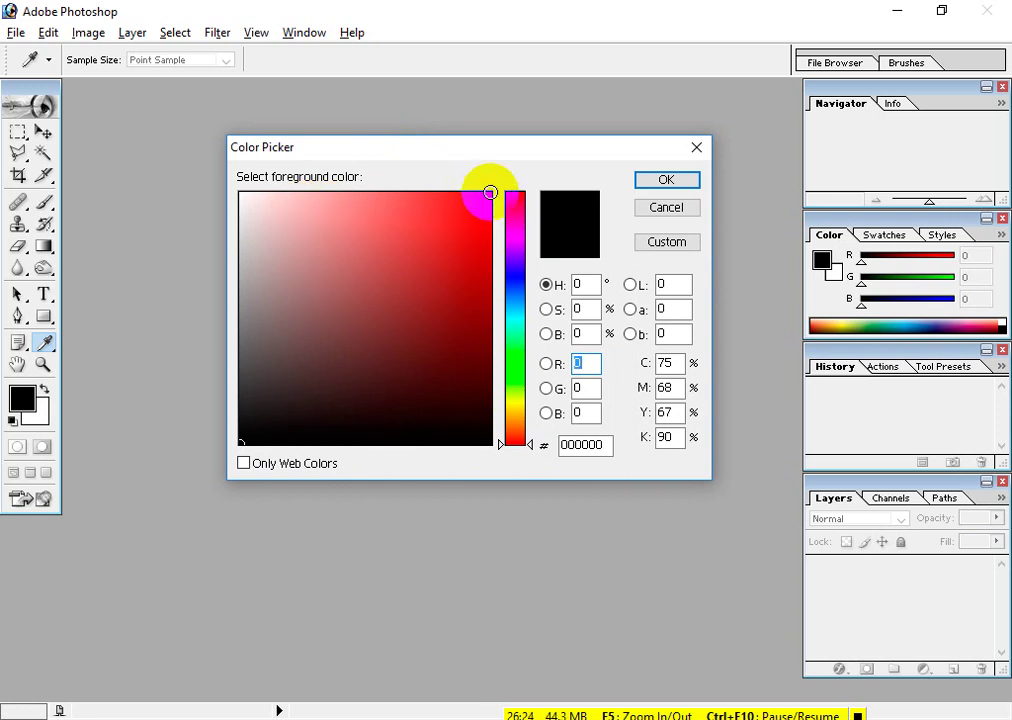
# Step: Try bright red and pale pink, return to pure black, and close the Color Picker
pyautogui.click(490, 192)
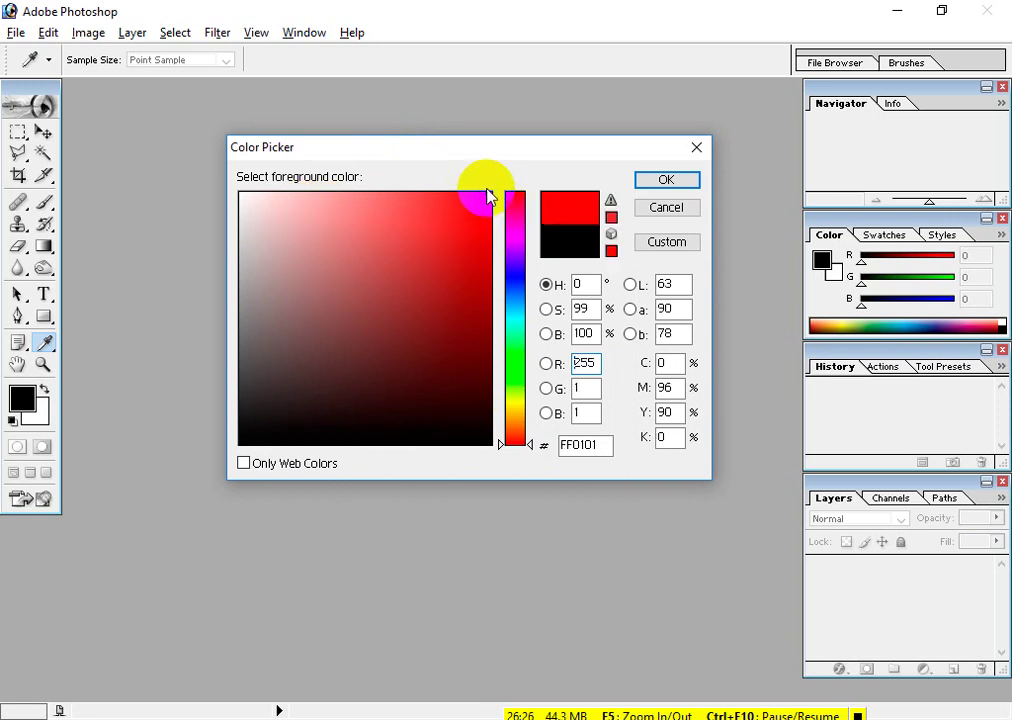
pyautogui.click(490, 196)
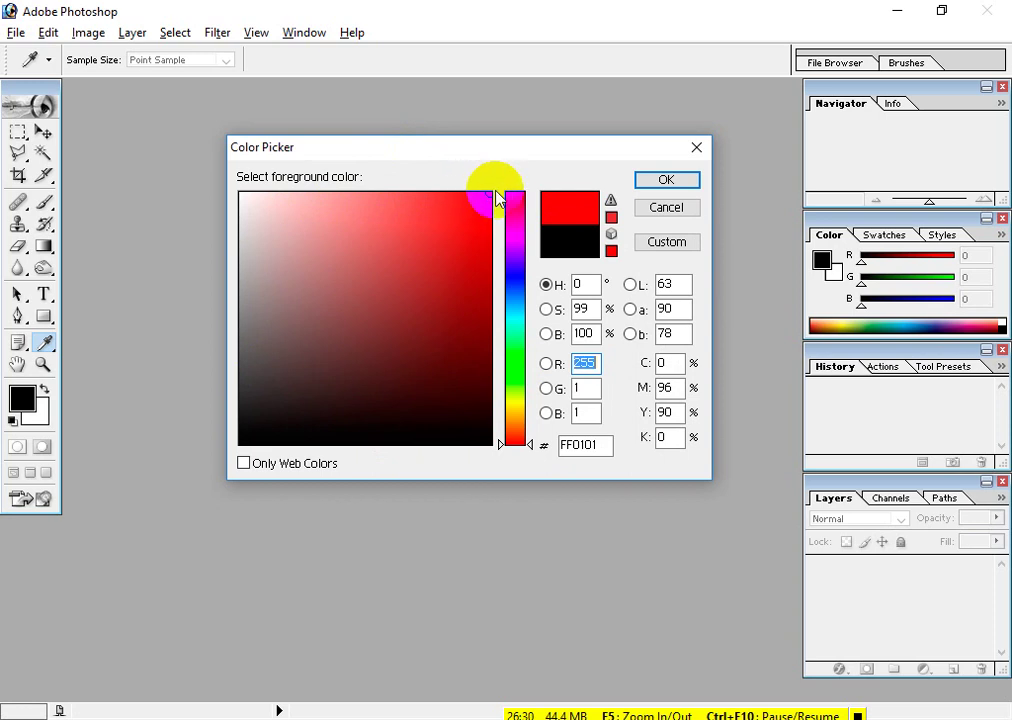
pyautogui.moveTo(459, 196)
pyautogui.mouseDown()
pyautogui.moveTo(311, 177)
pyautogui.moveTo(240, 194)
pyautogui.mouseUp()
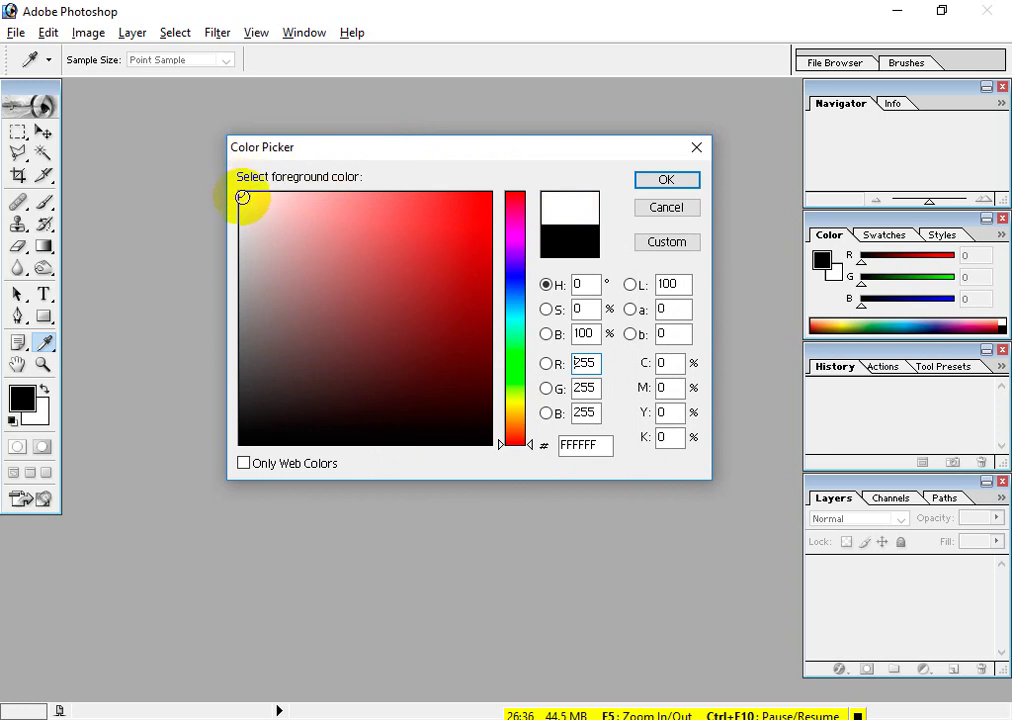
pyautogui.click(116, 188)
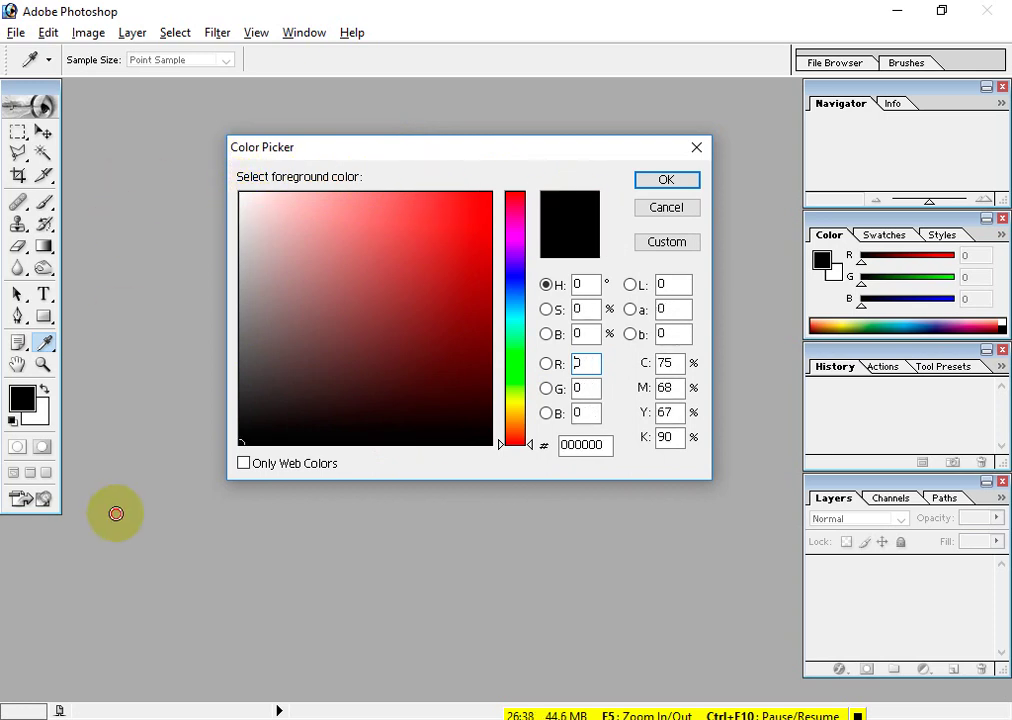
pyautogui.moveTo(564, 150)
pyautogui.mouseDown()
pyautogui.moveTo(511, 119)
pyautogui.moveTo(537, 147)
pyautogui.mouseUp()
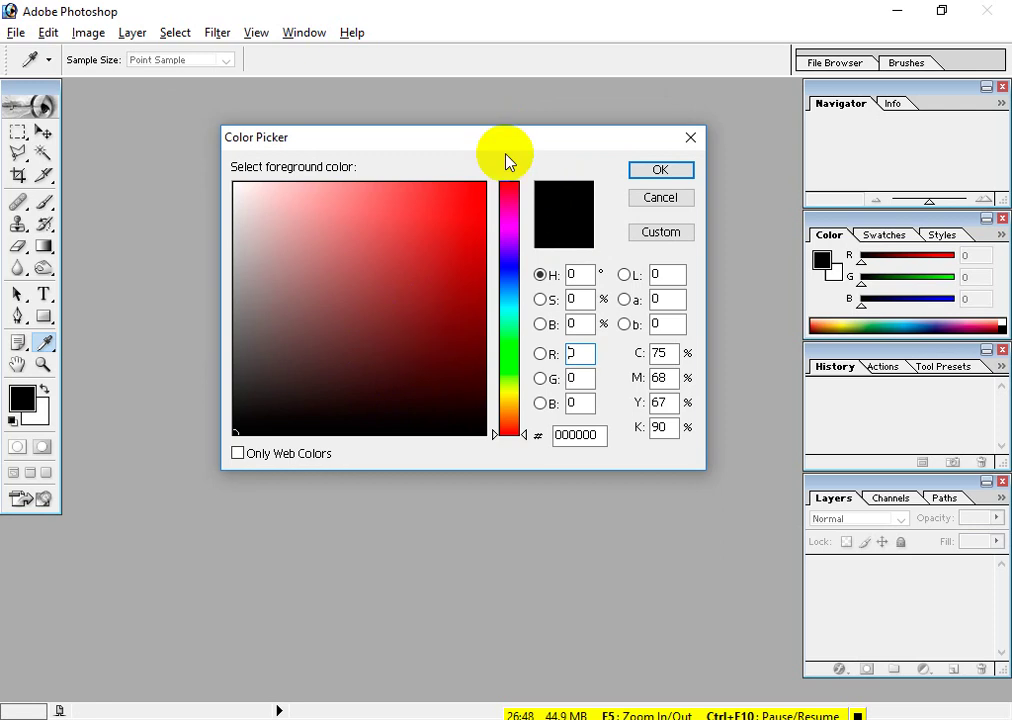
pyautogui.moveTo(508, 152); pyautogui.dragTo(507, 158)
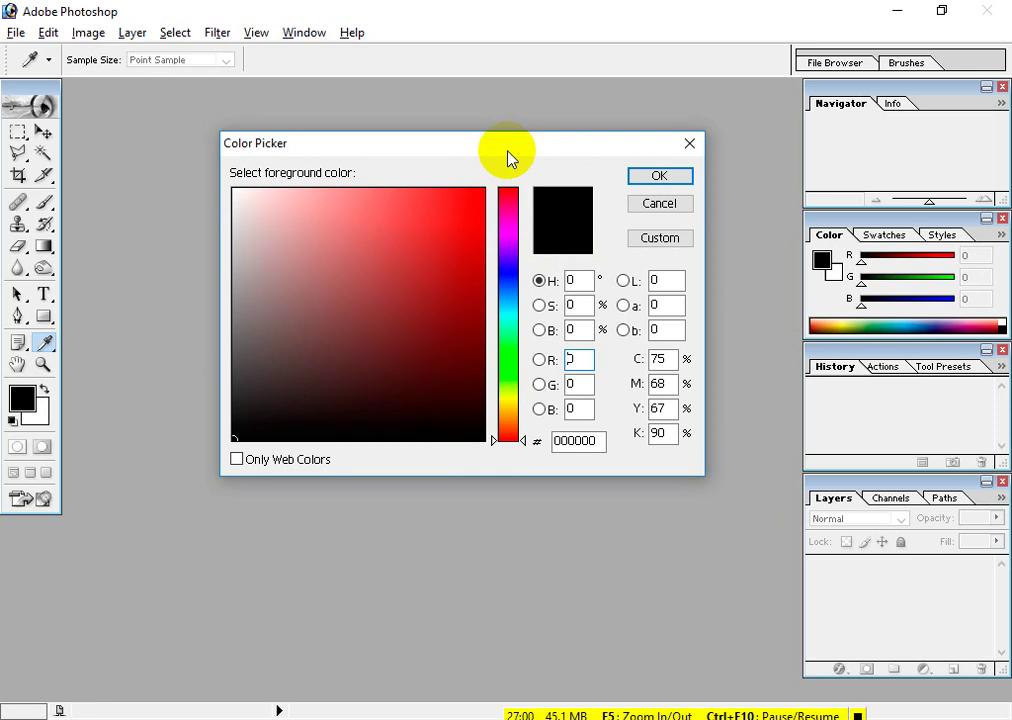
pyautogui.click(689, 144)
# Step: Minimize Photoshop and open the Color theory folder in File Explorer, refreshing its contents
pyautogui.click(897, 11)
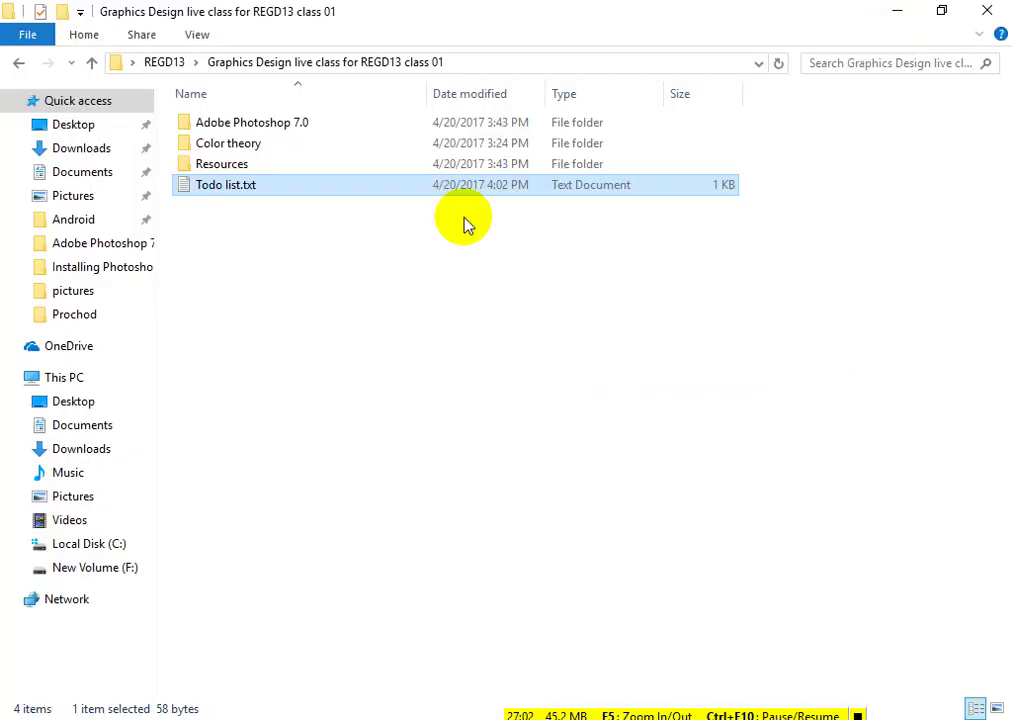
pyautogui.click(287, 318)
pyautogui.click(240, 157)
pyautogui.doubleClick(240, 157)
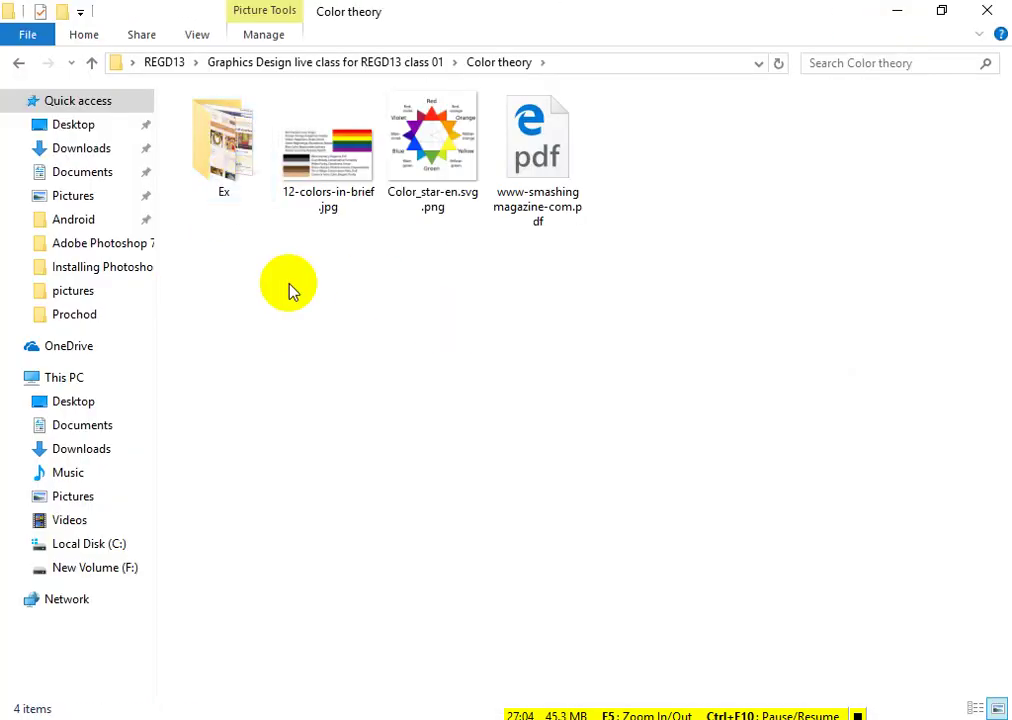
pyautogui.rightClick(323, 290)
pyautogui.click(355, 370)
# Step: Drag Color_star-en.svg.png into Photoshop and maximize its document window
pyautogui.rightClick(369, 308)
pyautogui.click(398, 391)
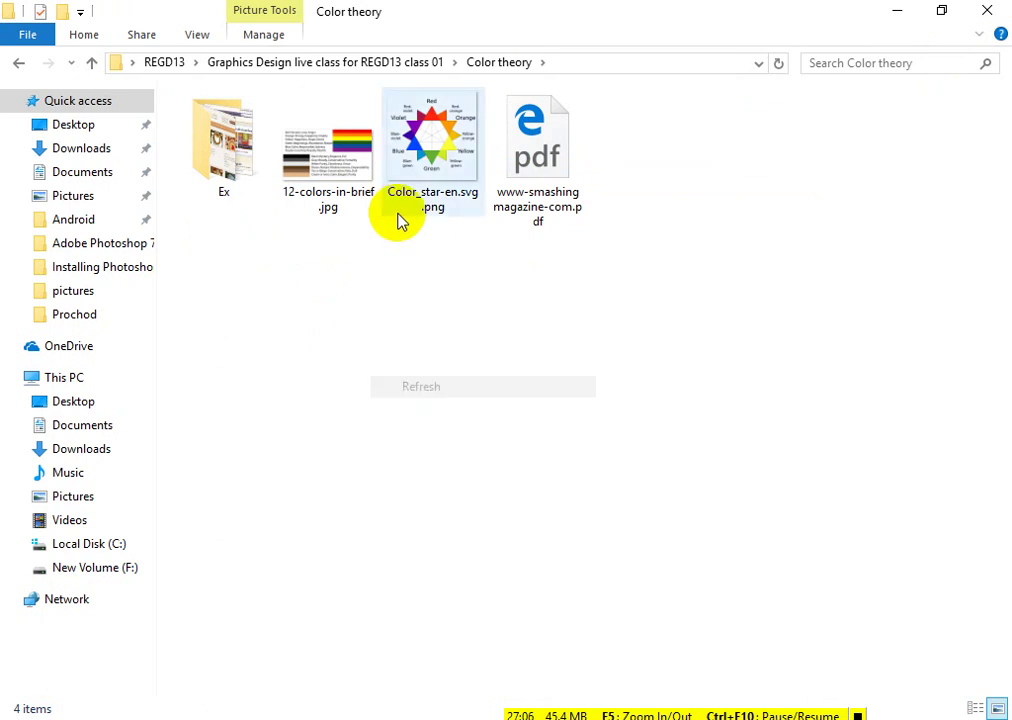
pyautogui.moveTo(432, 160); pyautogui.dragTo(548, 348)
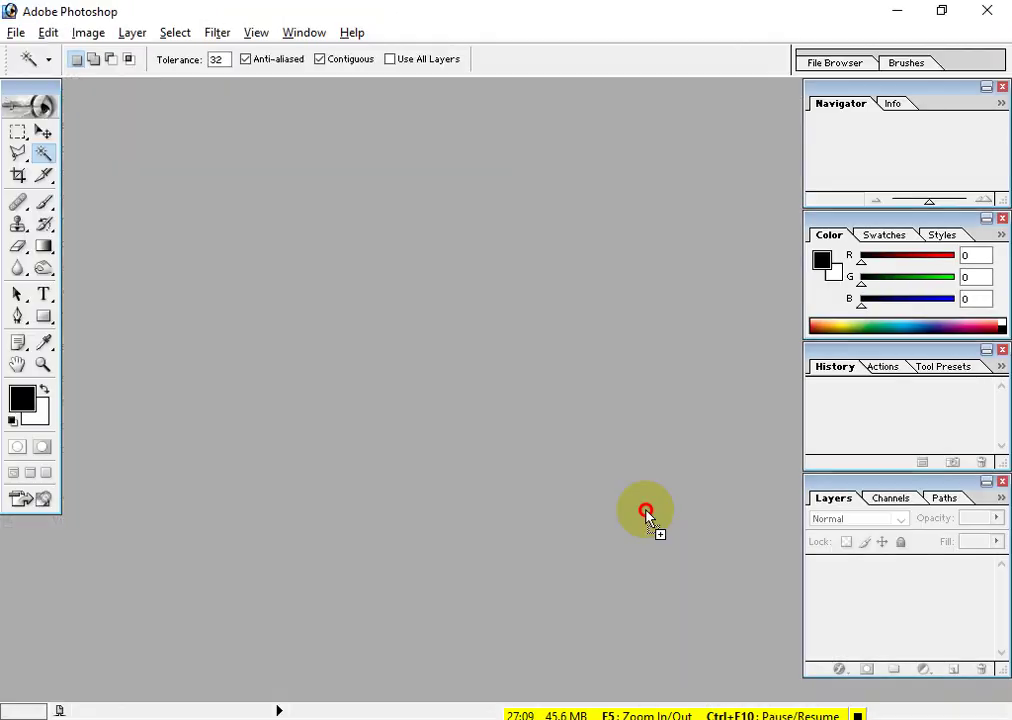
pyautogui.moveTo(548, 348); pyautogui.dragTo(478, 250)
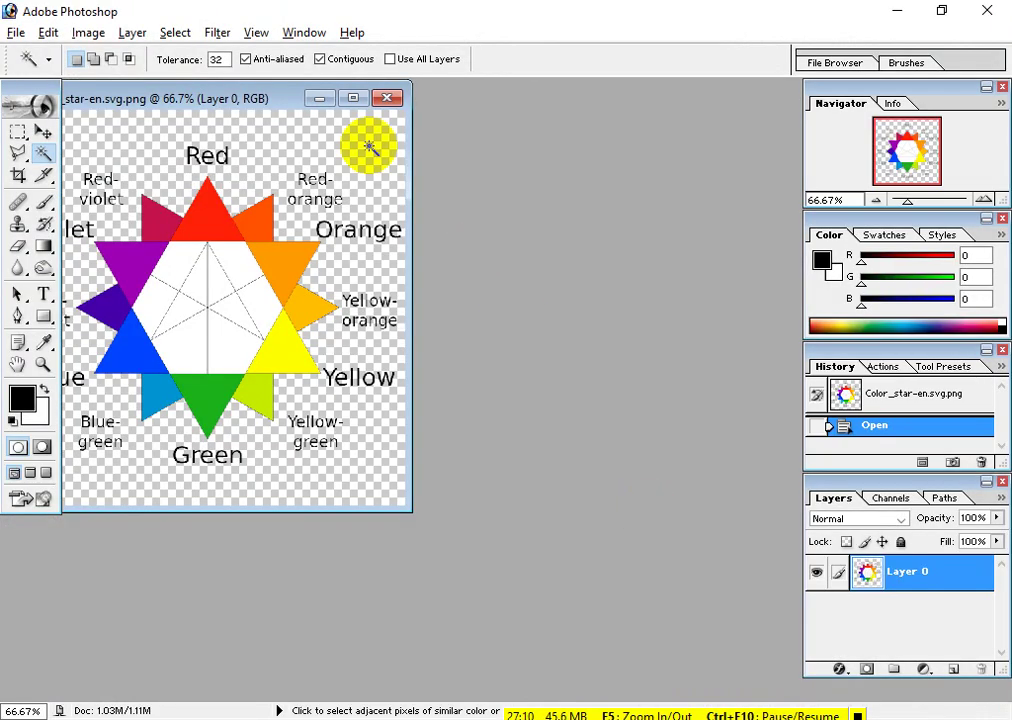
pyautogui.click(366, 99)
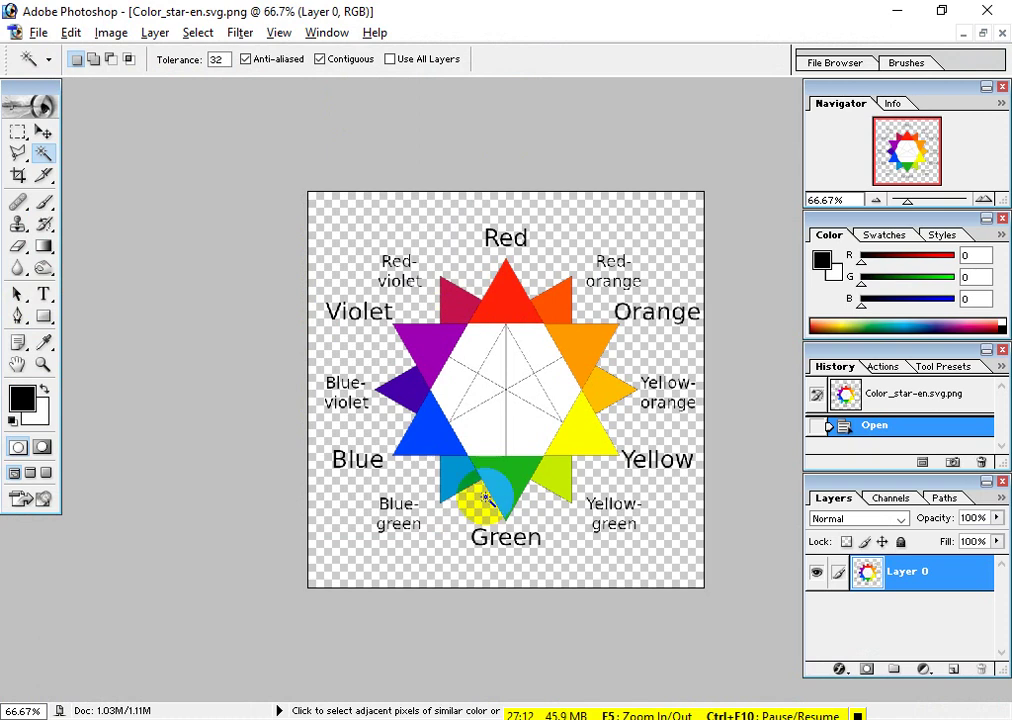
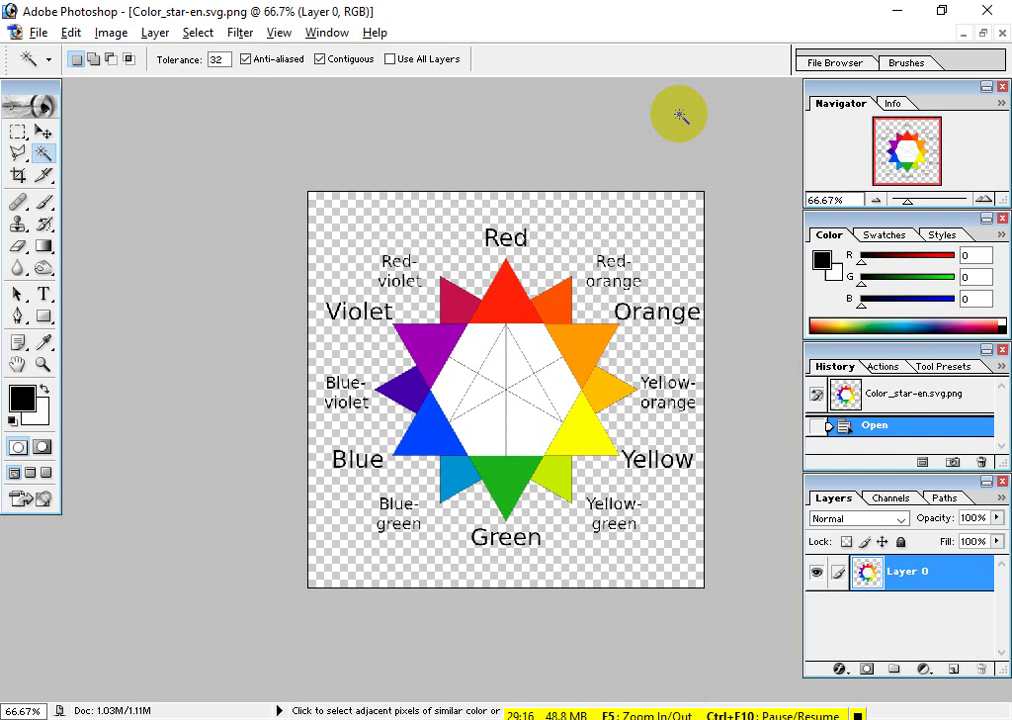
# Step: Try Magic Wand selections on several points of the colour star
pyautogui.click(578, 300)
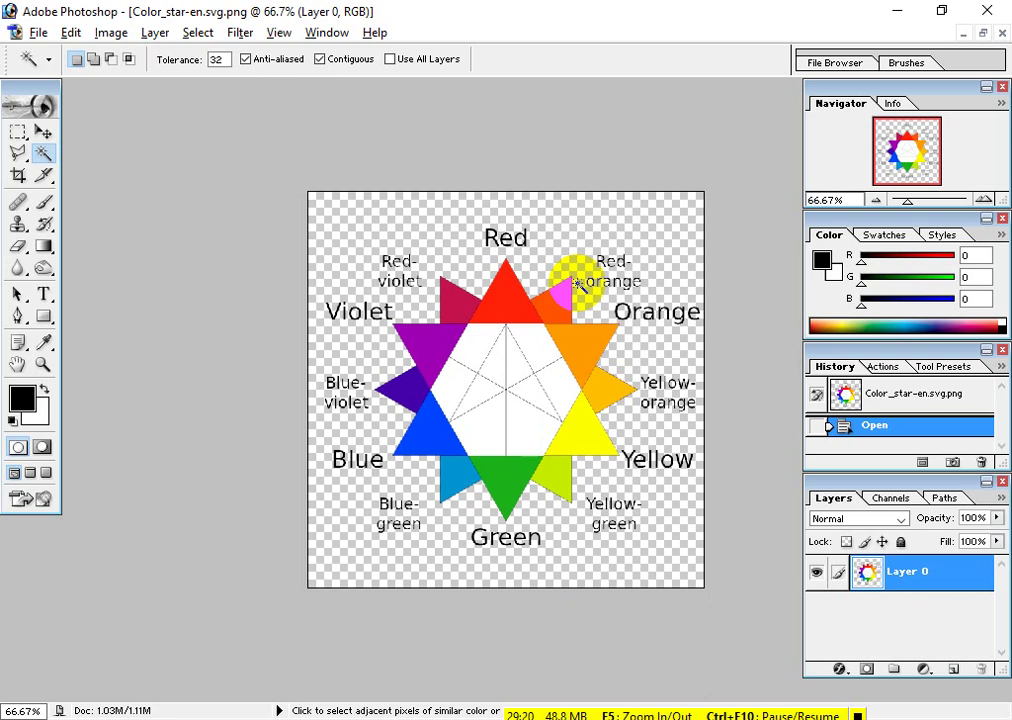
pyautogui.click(512, 300)
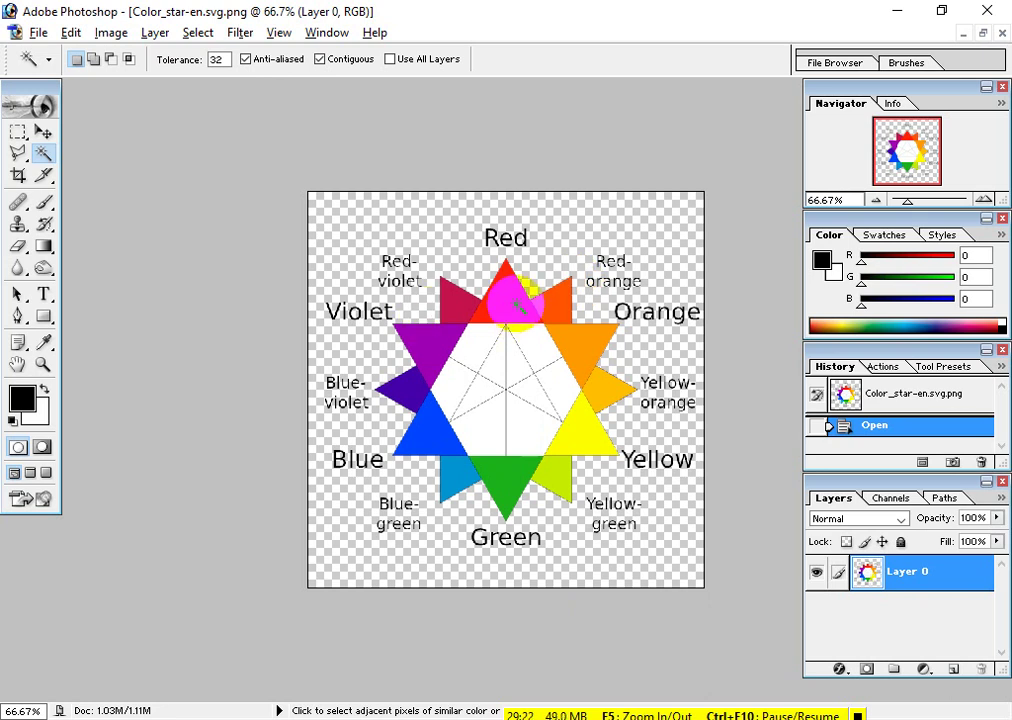
pyautogui.click(420, 437)
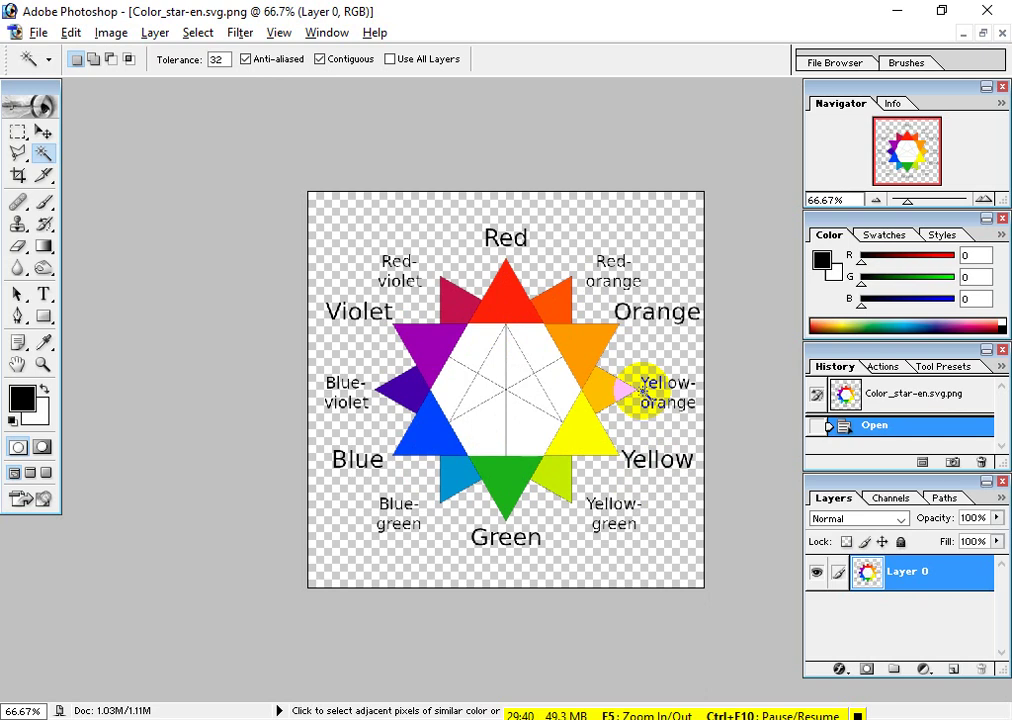
pyautogui.click(512, 300)
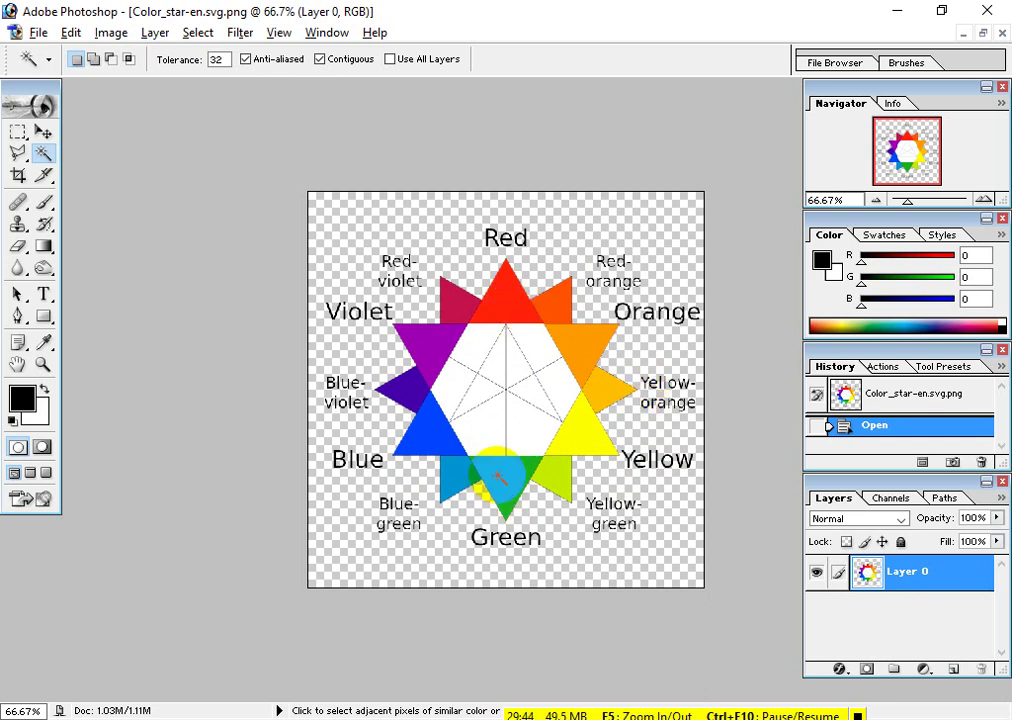
pyautogui.click(488, 466)
pyautogui.click(517, 503)
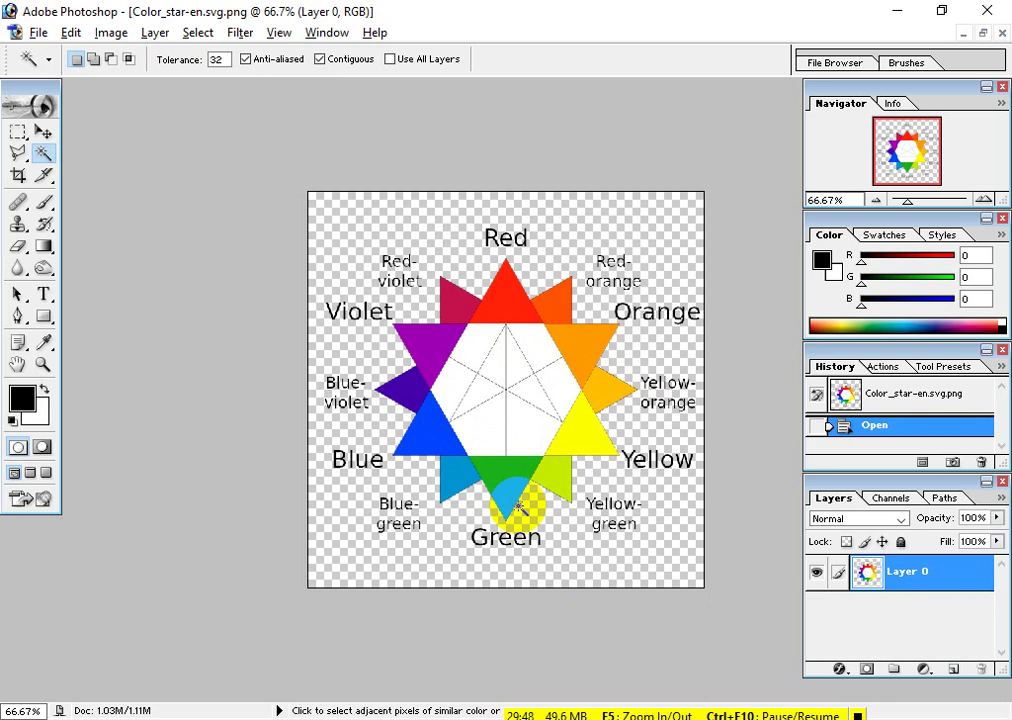
pyautogui.click(505, 494)
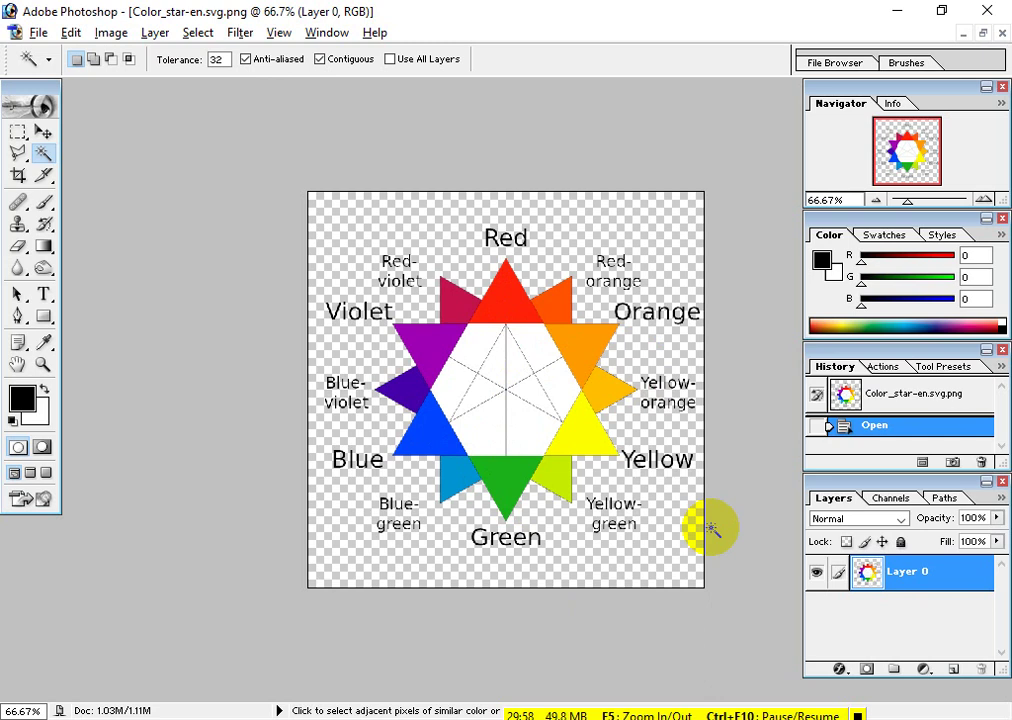
pyautogui.click(498, 465)
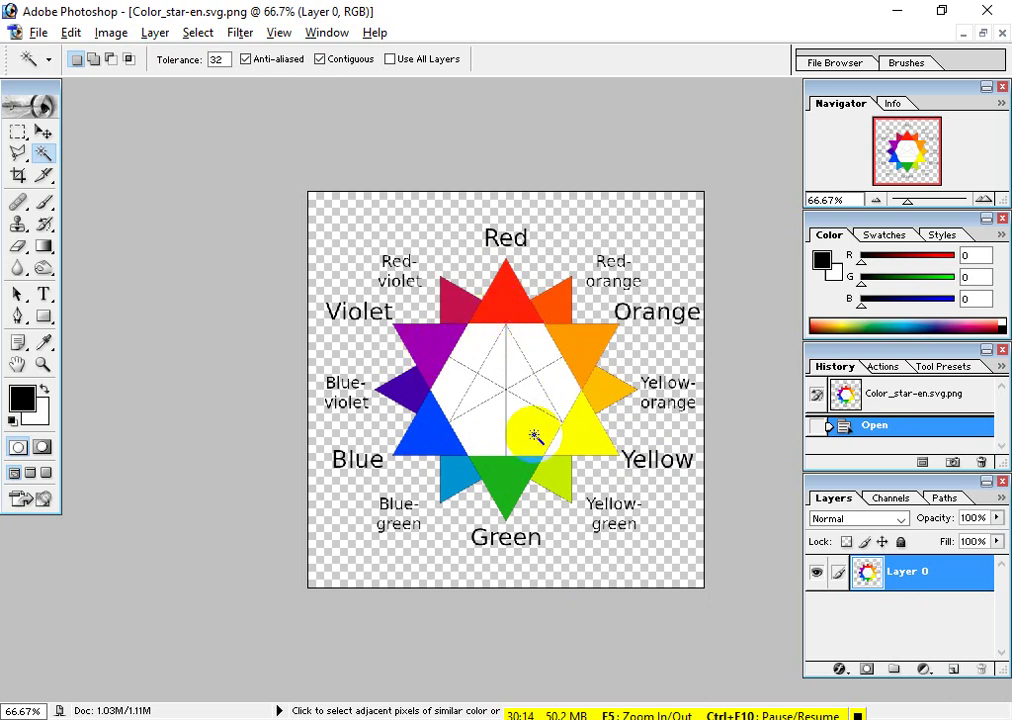
# Step: Click further star points with the Magic Wand to compare the selections
pyautogui.click(503, 296)
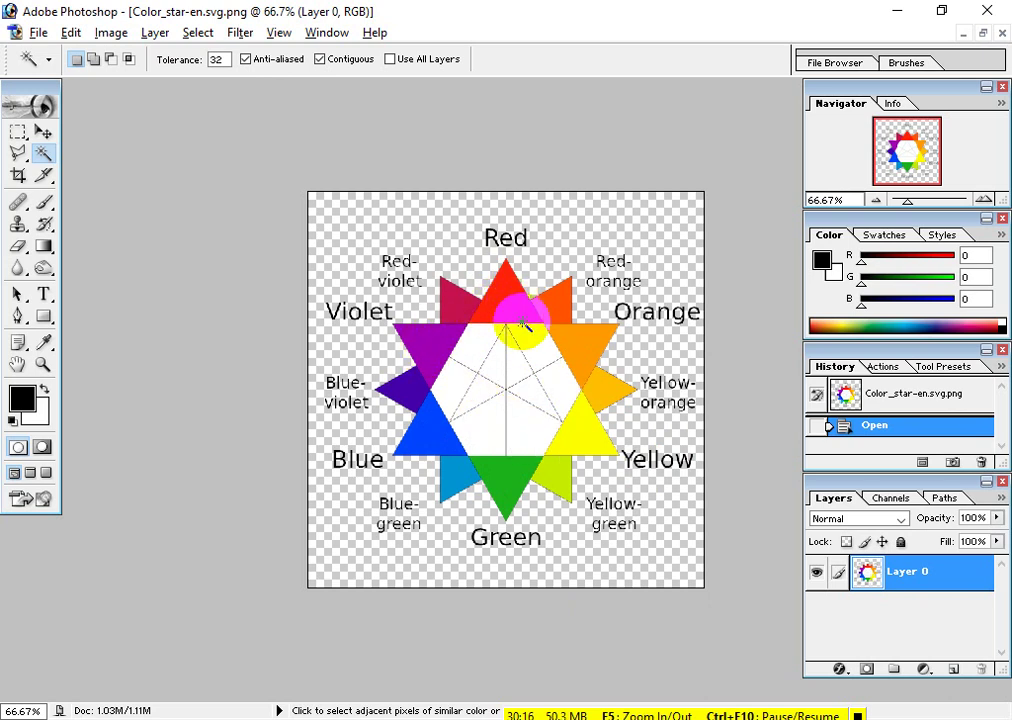
pyautogui.click(585, 345)
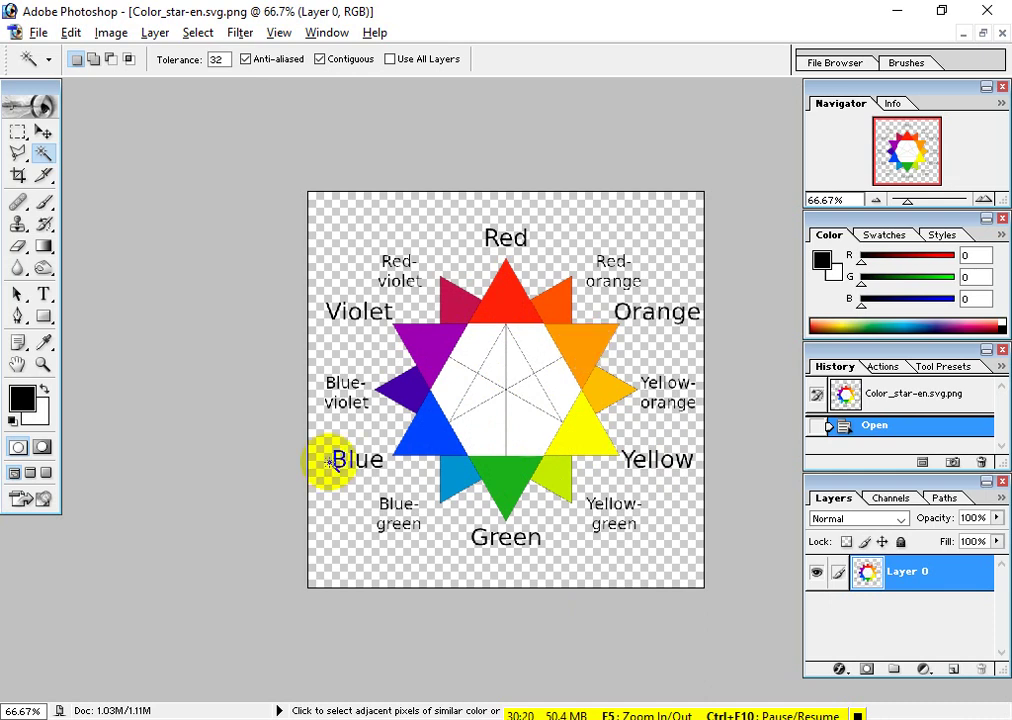
pyautogui.click(433, 440)
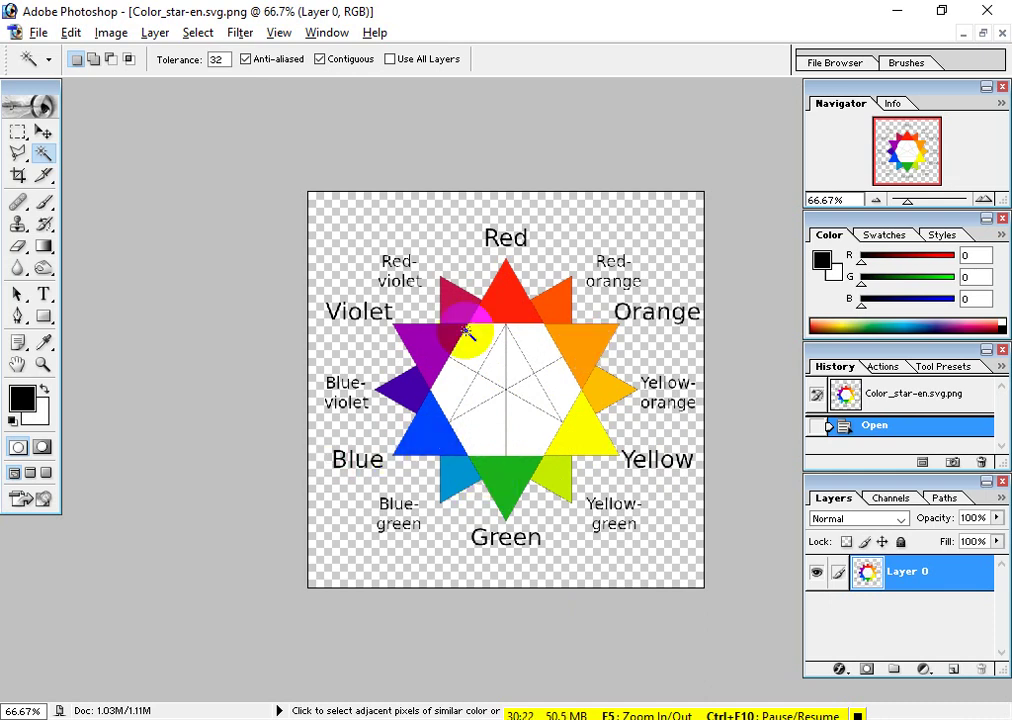
pyautogui.click(503, 300)
pyautogui.click(425, 352)
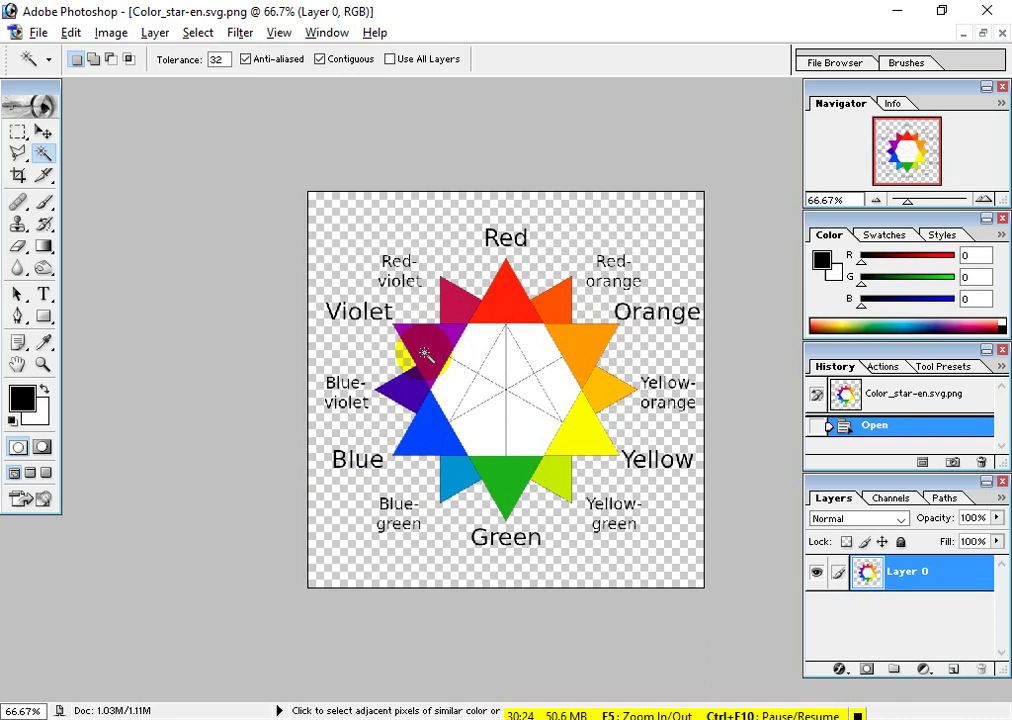
pyautogui.click(418, 440)
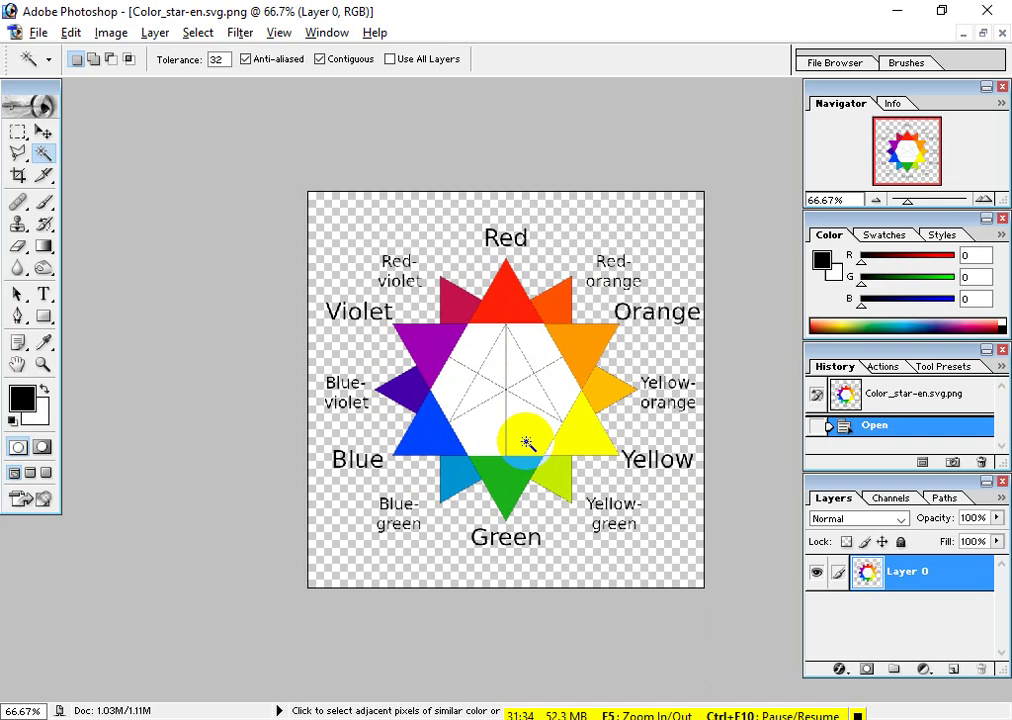
# Step: Drag across the star, then minimize the Color_star-en.svg.png document window, leaving it unedited
pyautogui.click(515, 305)
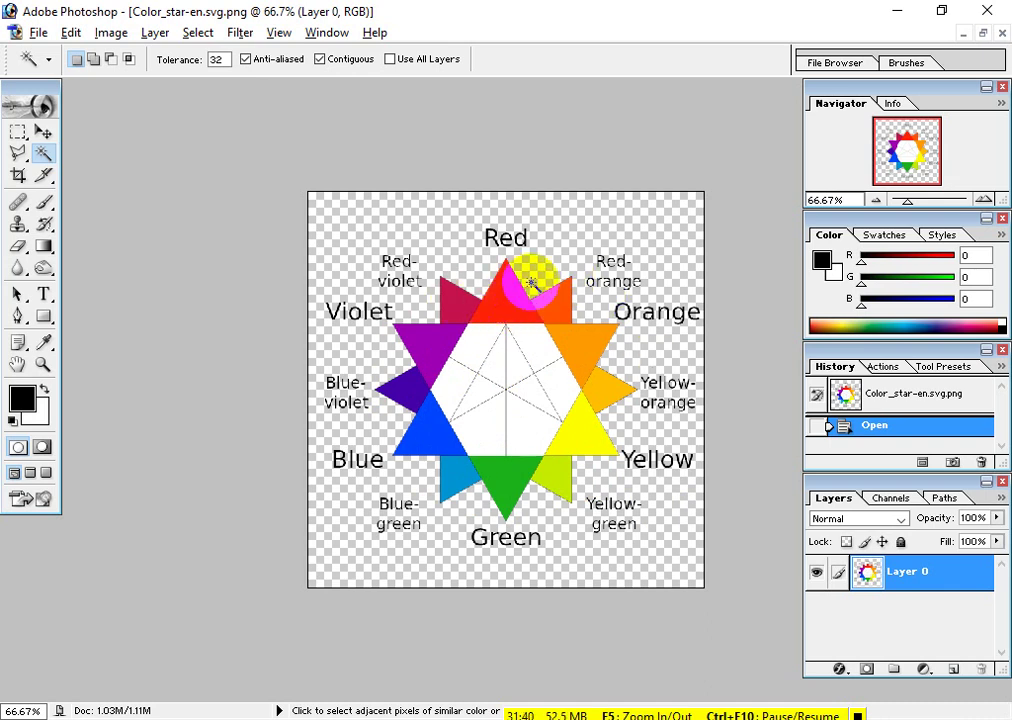
pyautogui.moveTo(515, 305); pyautogui.dragTo(565, 249)
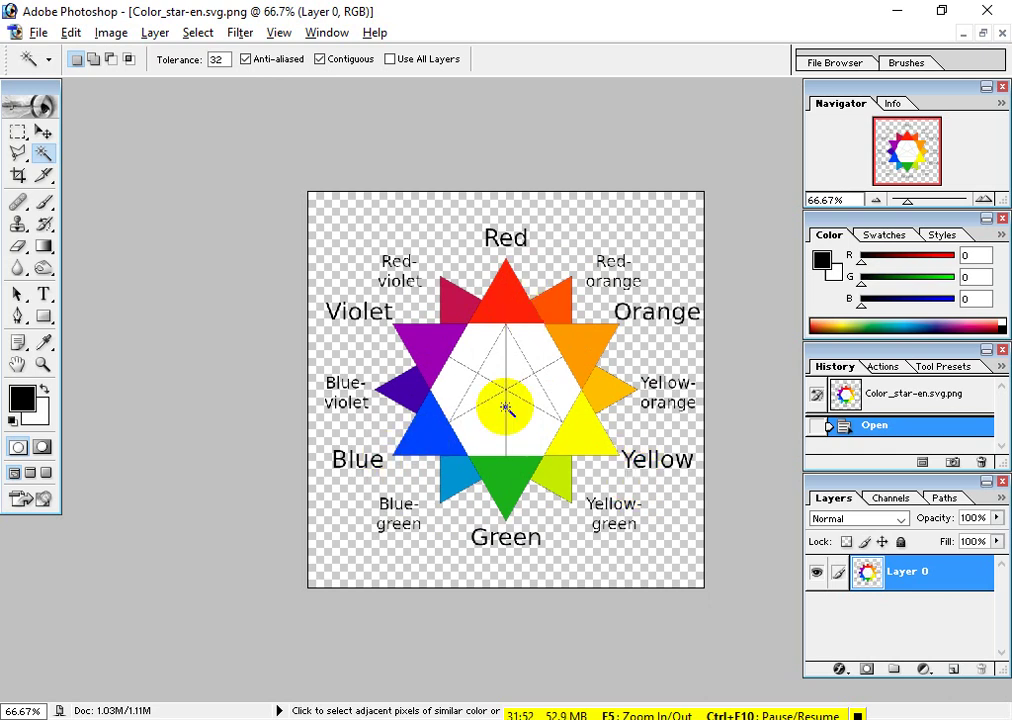
pyautogui.click(584, 368)
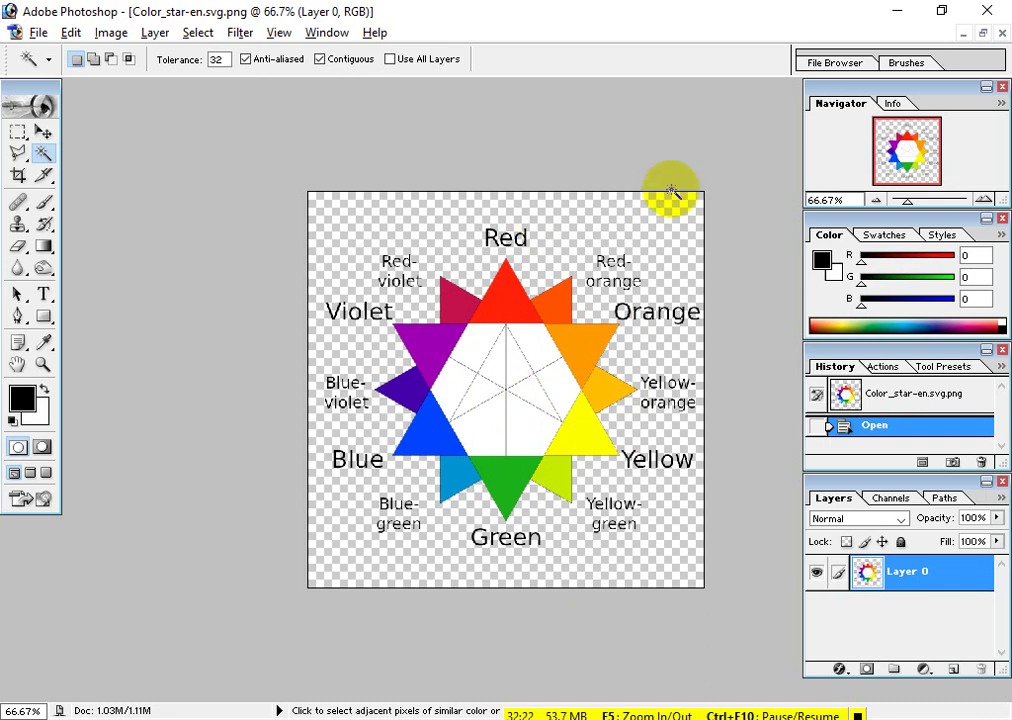
pyautogui.click(965, 36)
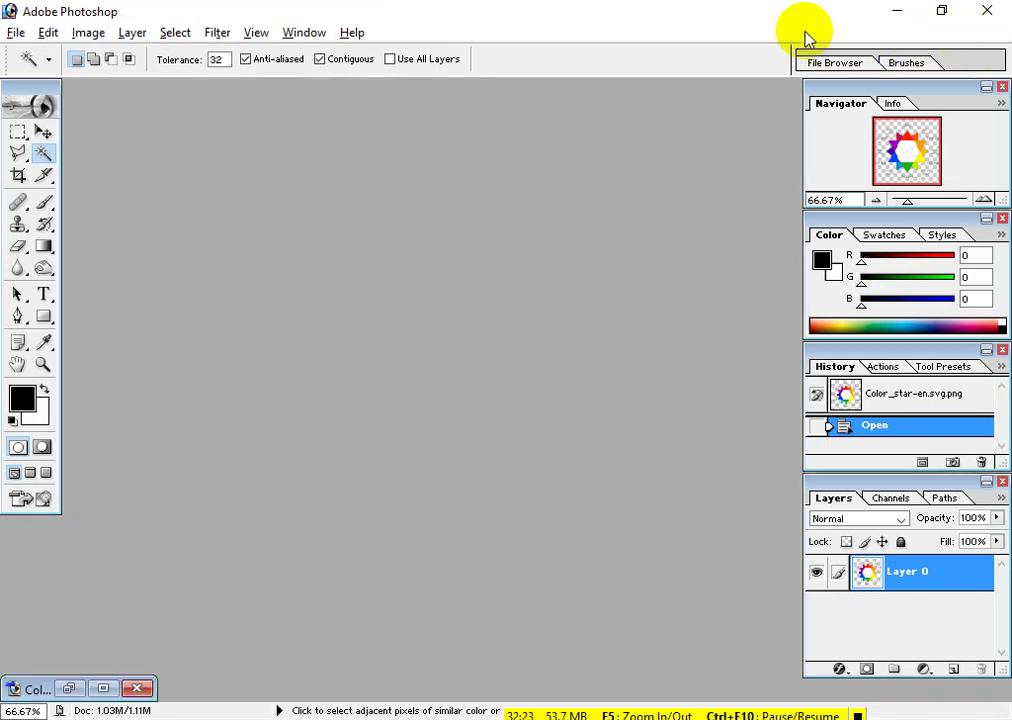
# Step: Hide Photoshop, refresh the Color theory folder, open Ex and select baynature.jpg
pyautogui.click(890, 12)
pyautogui.rightClick(485, 345)
pyautogui.click(500, 407)
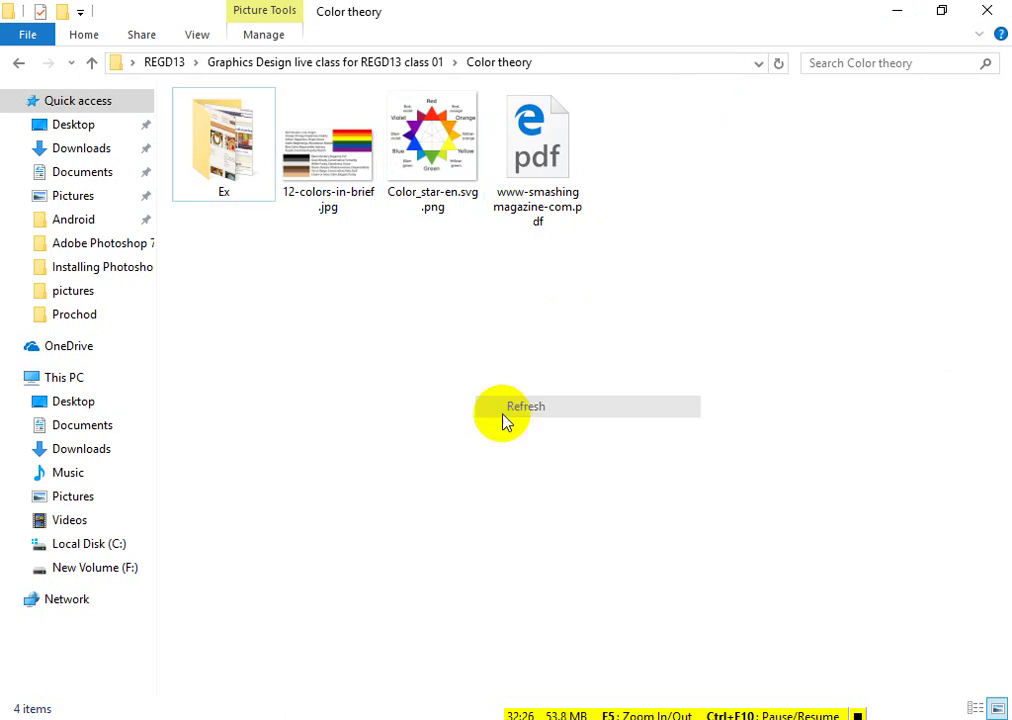
pyautogui.click(233, 165)
pyautogui.doubleClick(233, 165)
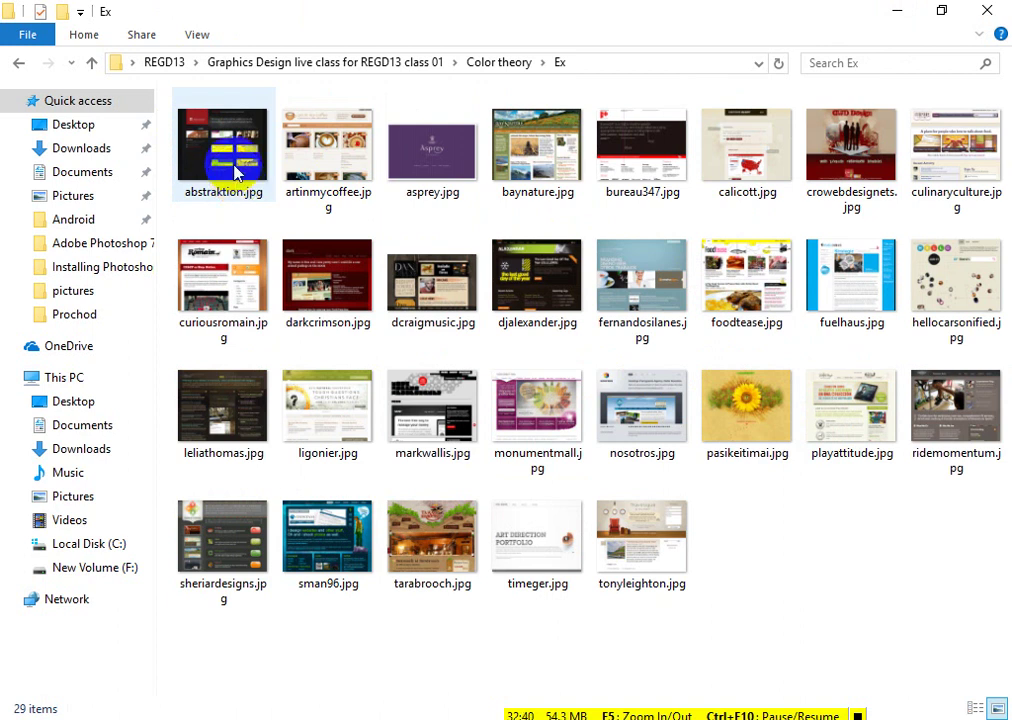
pyautogui.click(559, 142)
# Step: Open baynature.jpg in Photos and pan around the Bay Nature website design
pyautogui.doubleClick(559, 142)
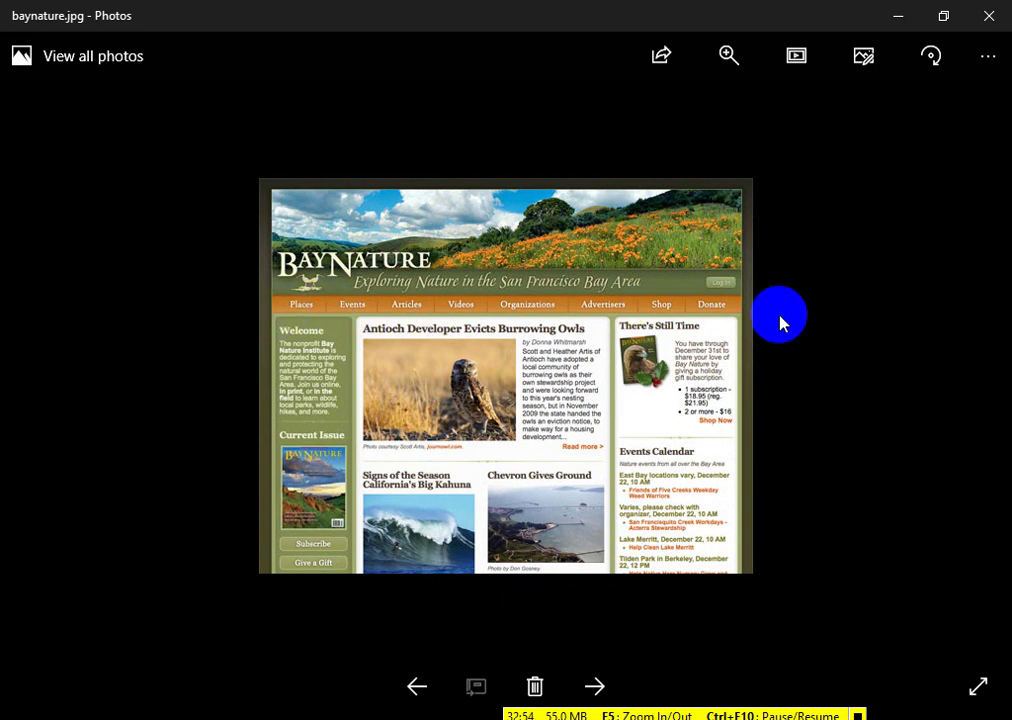
pyautogui.click(425, 546)
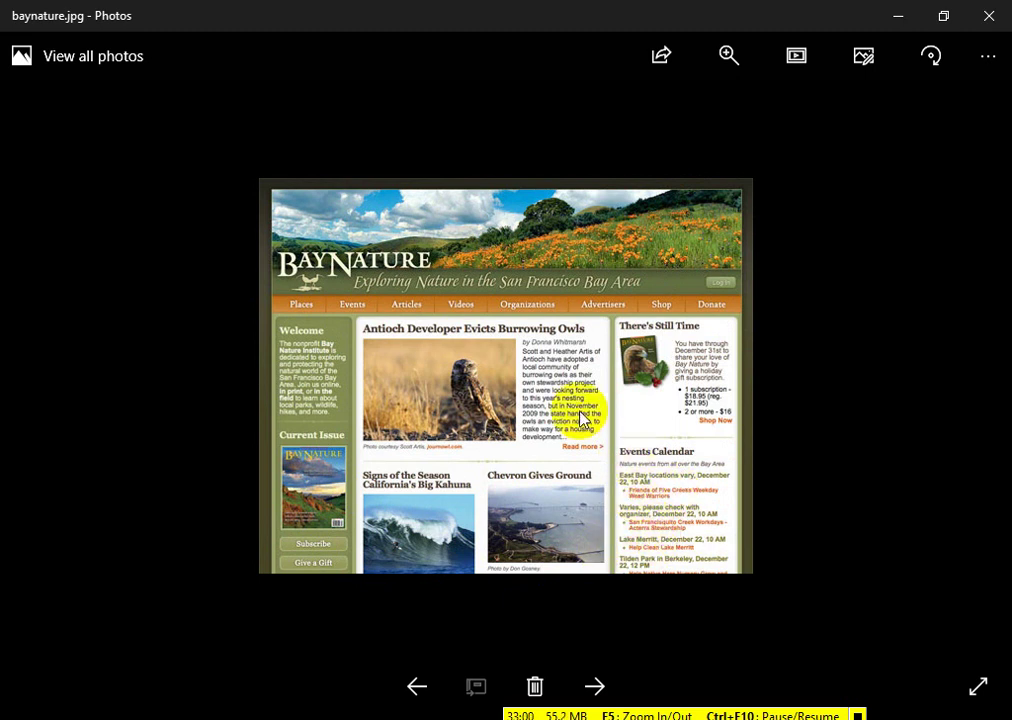
pyautogui.click(541, 304)
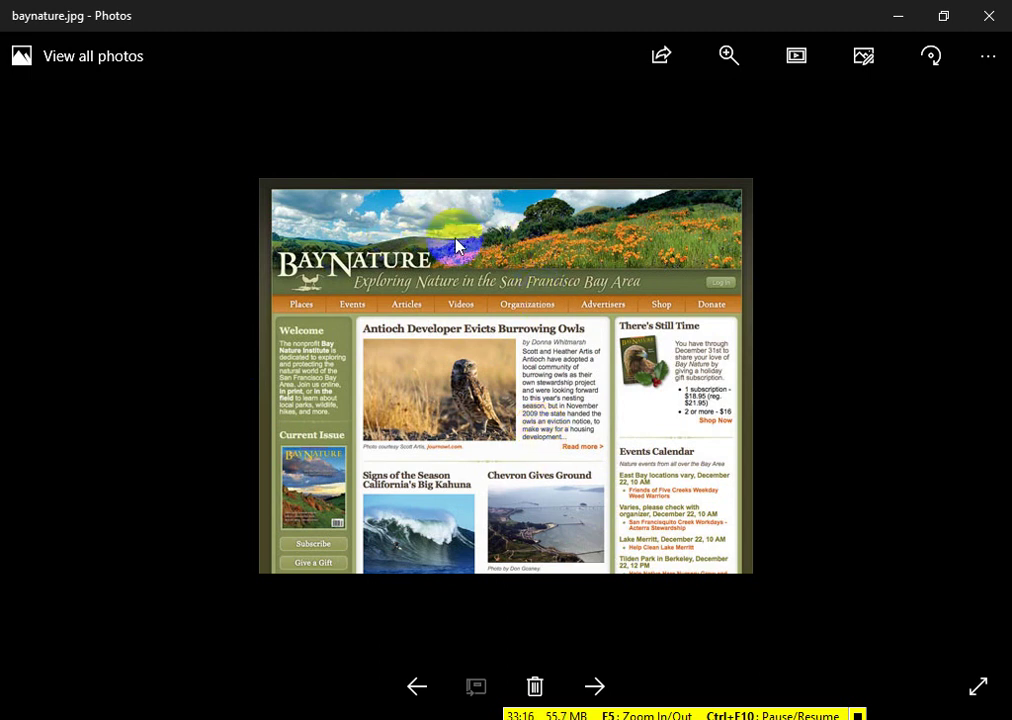
pyautogui.moveTo(644, 210); pyautogui.dragTo(716, 203)
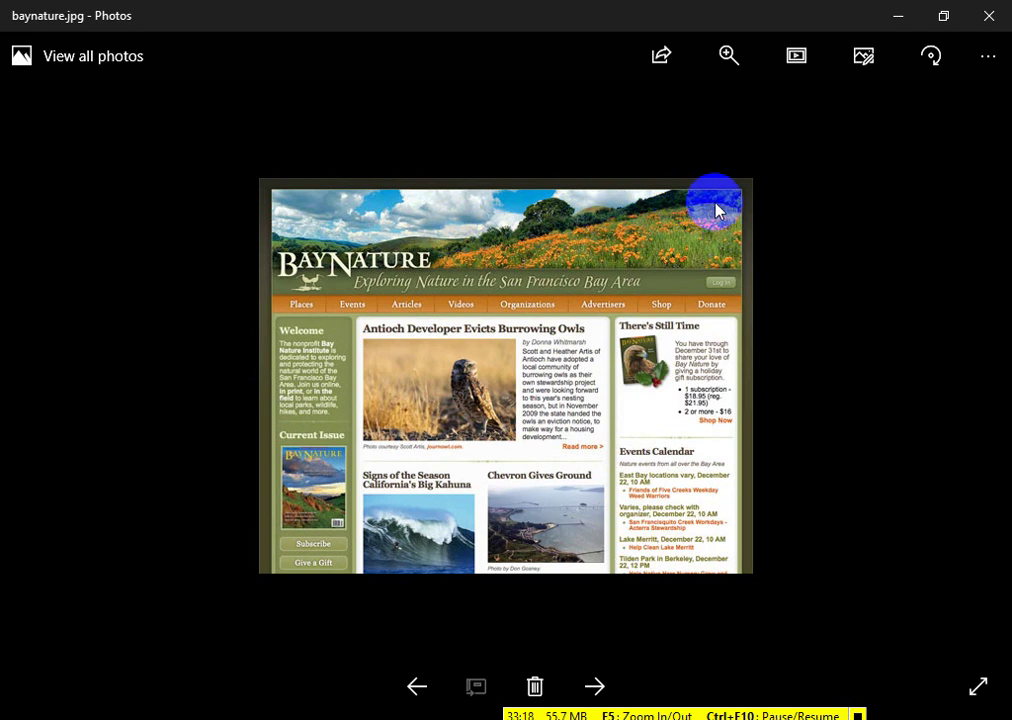
pyautogui.click(472, 437)
pyautogui.moveTo(571, 293); pyautogui.dragTo(315, 282)
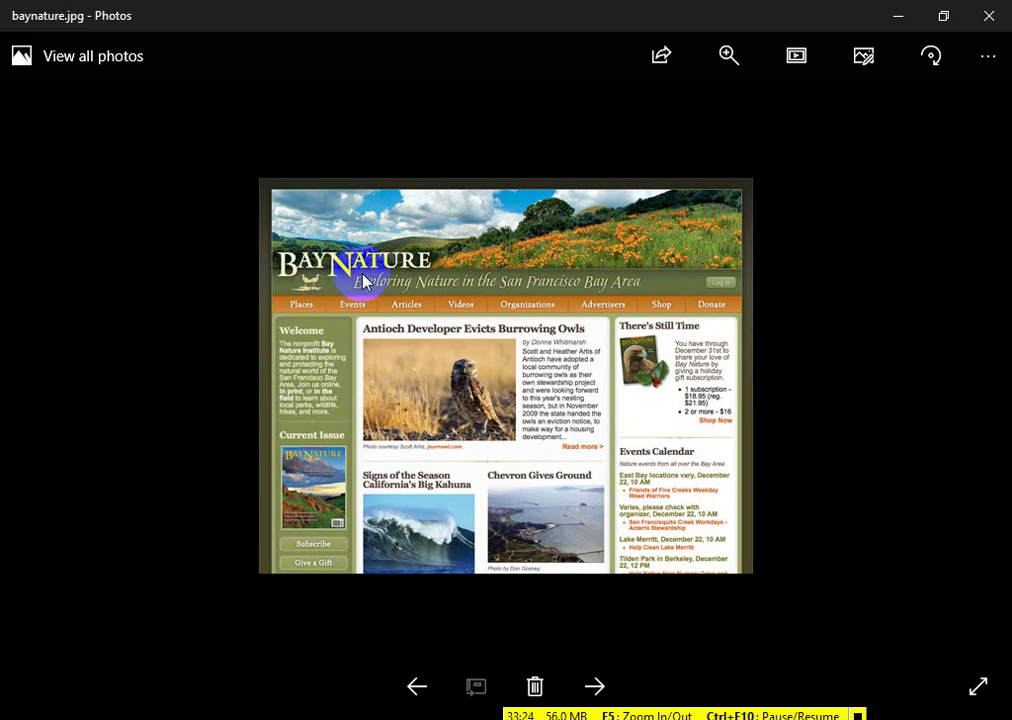
pyautogui.moveTo(315, 282)
pyautogui.mouseDown()
pyautogui.moveTo(374, 305)
pyautogui.moveTo(320, 278)
pyautogui.mouseUp()
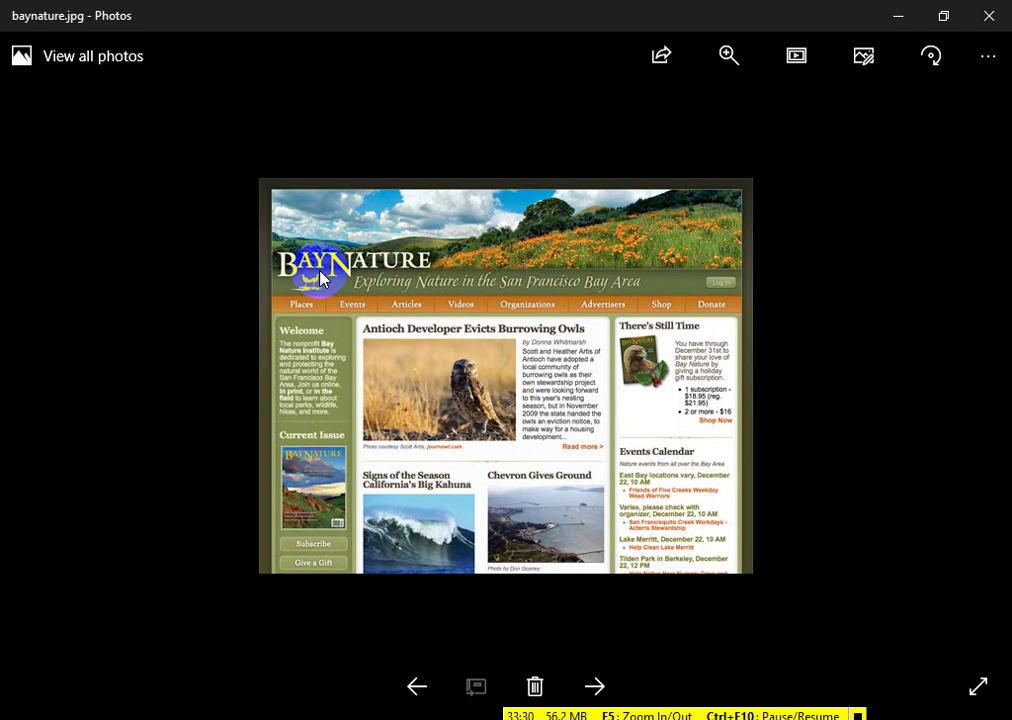
# Step: Pan the Bay Nature image once more, then close Photos back to the Ex folder
pyautogui.moveTo(320, 278); pyautogui.dragTo(576, 255)
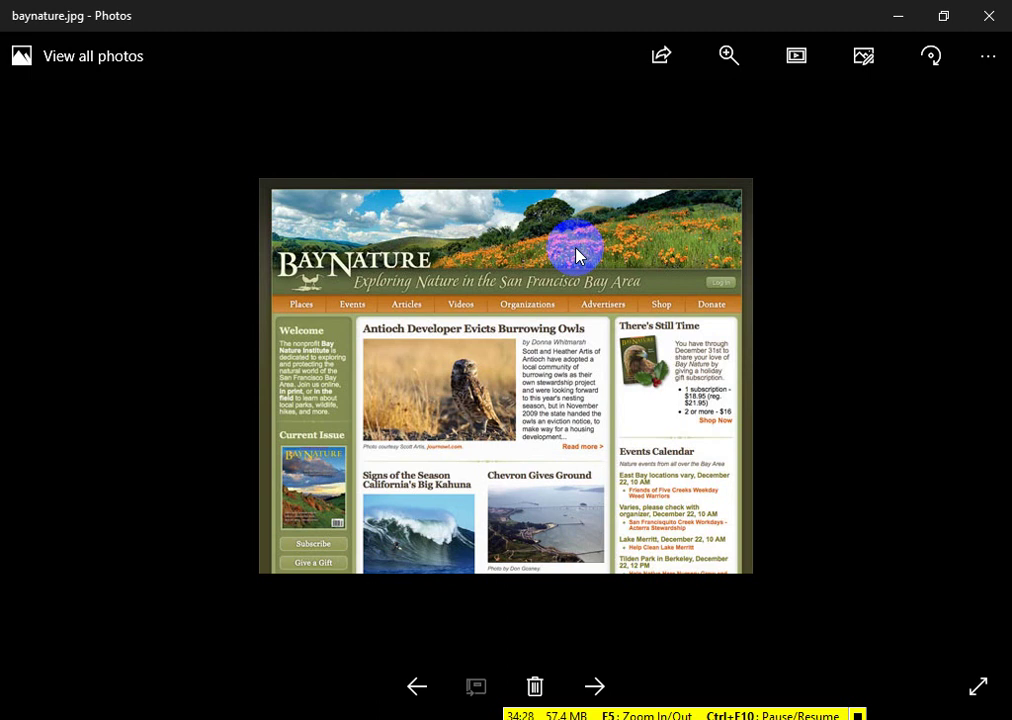
pyautogui.click(988, 15)
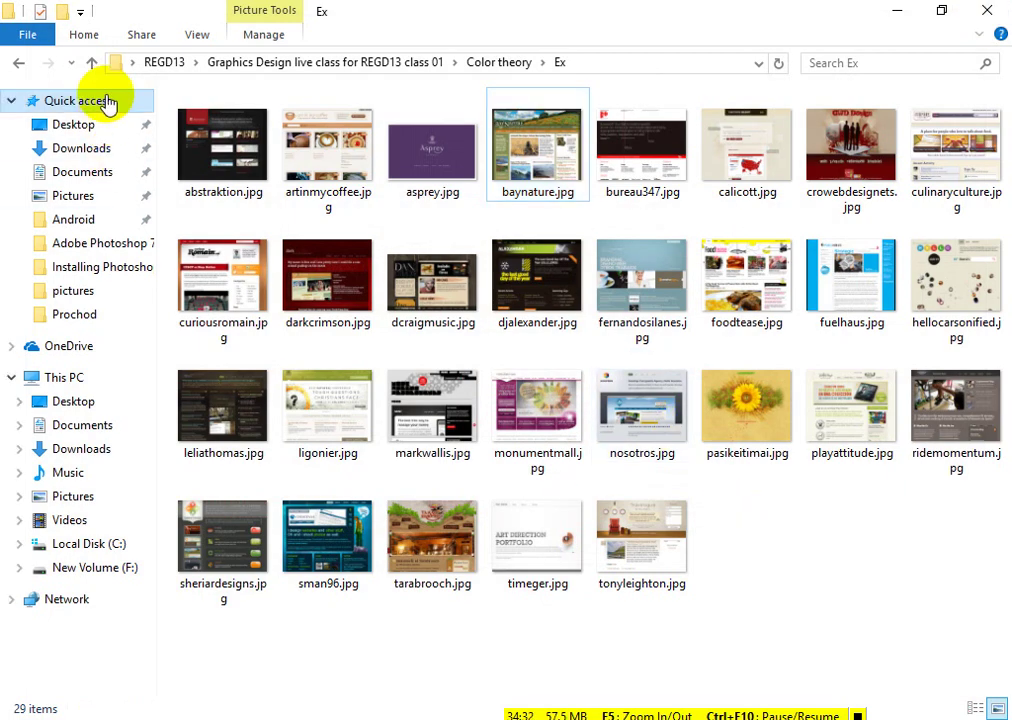
# Step: Go up to Color theory and open 12-colors-in-brief.jpg in Photos
pyautogui.click(93, 63)
pyautogui.doubleClick(305, 155)
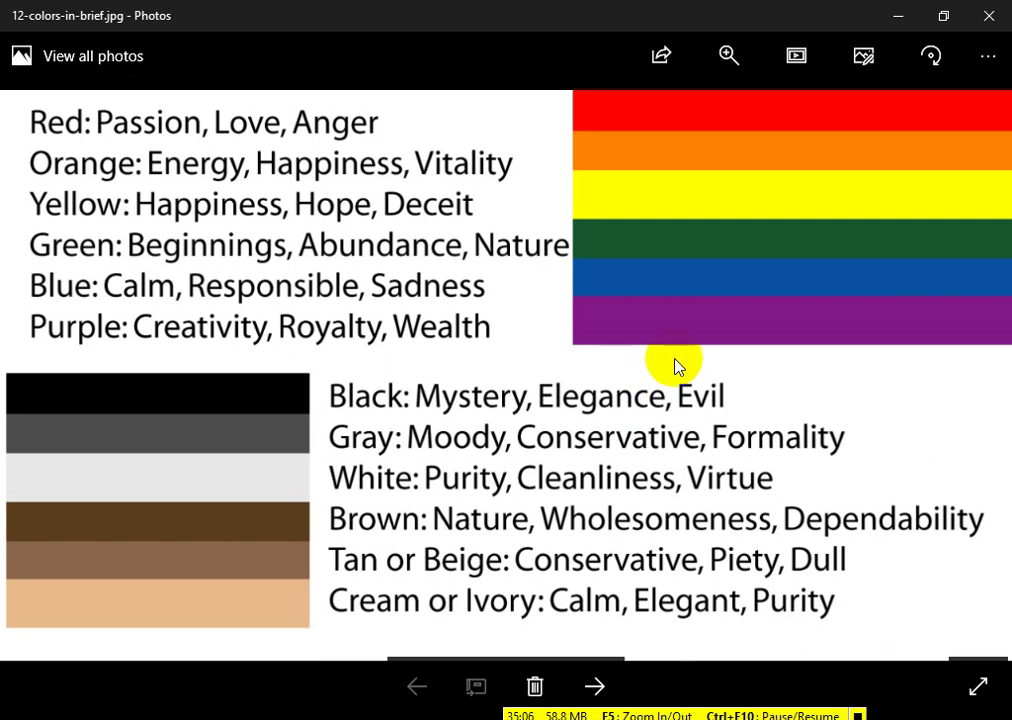
pyautogui.click(617, 113)
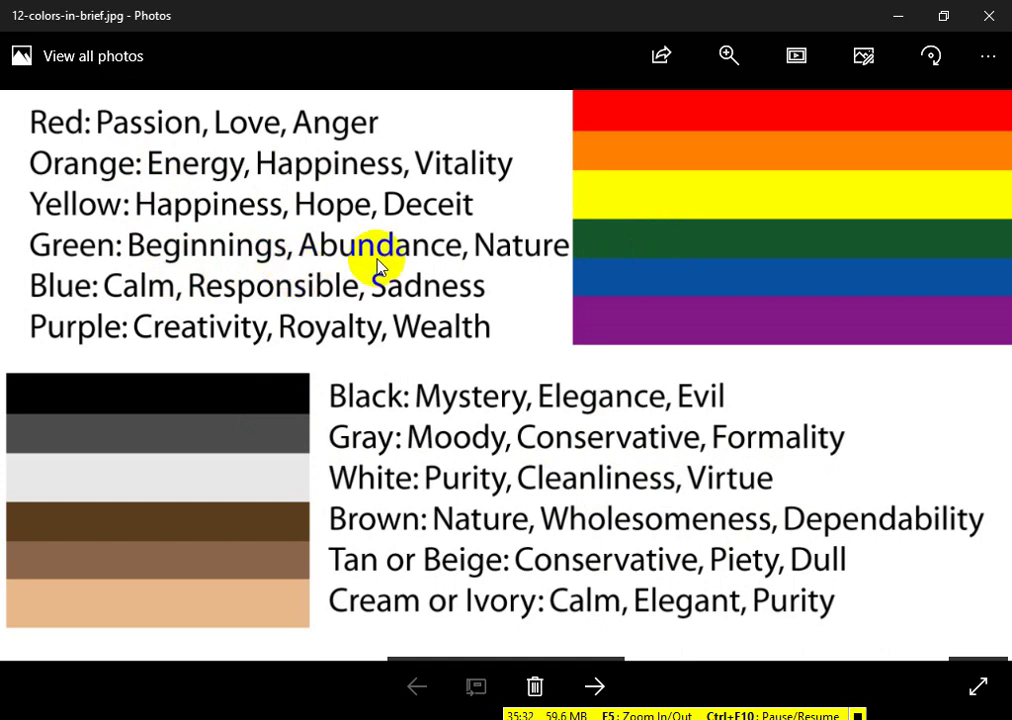
pyautogui.moveTo(565, 270)
pyautogui.mouseDown()
pyautogui.moveTo(675, 243)
pyautogui.moveTo(605, 255)
pyautogui.moveTo(548, 228)
pyautogui.mouseUp()
pyautogui.click(630, 253)
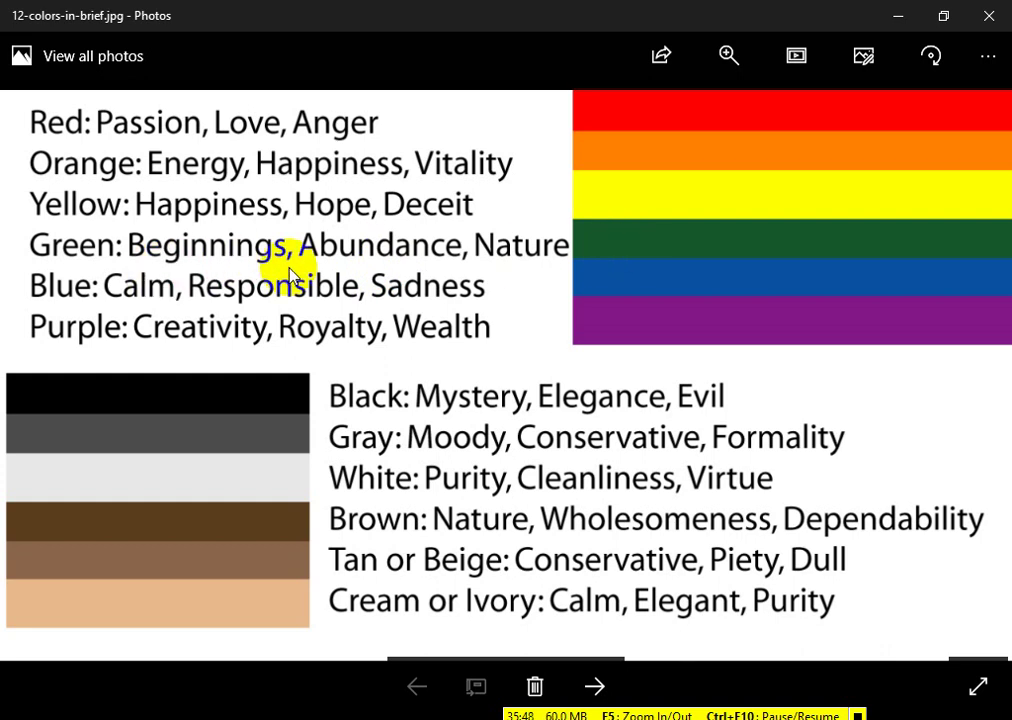
pyautogui.moveTo(646, 271)
pyautogui.mouseDown()
pyautogui.moveTo(781, 243)
pyautogui.moveTo(738, 285)
pyautogui.mouseUp()
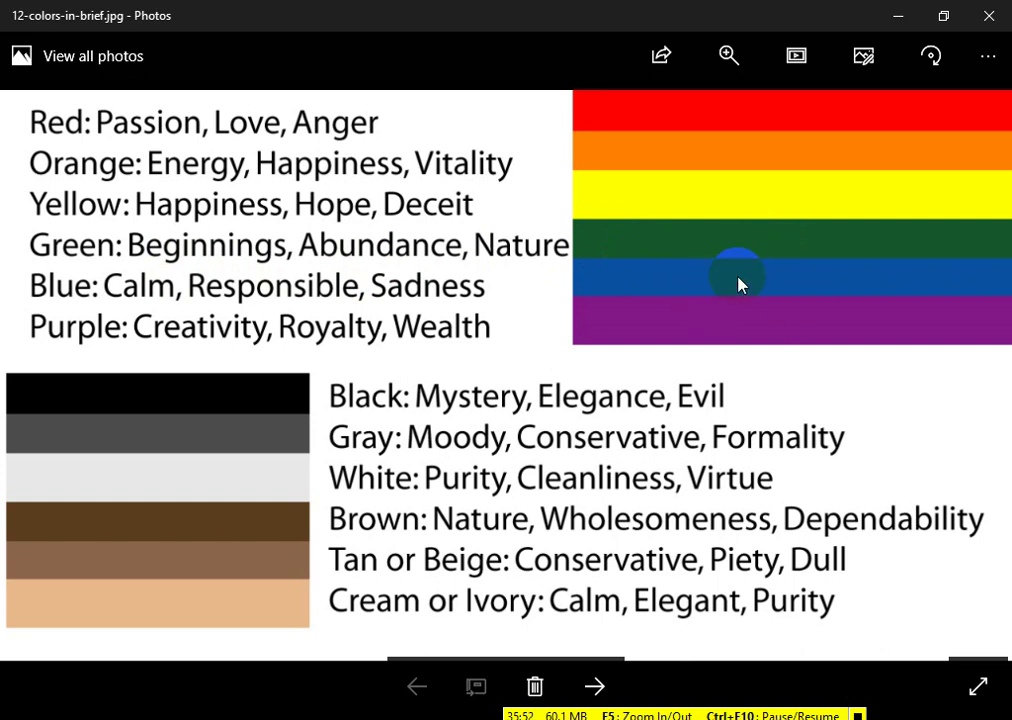
pyautogui.moveTo(633, 280); pyautogui.dragTo(384, 316)
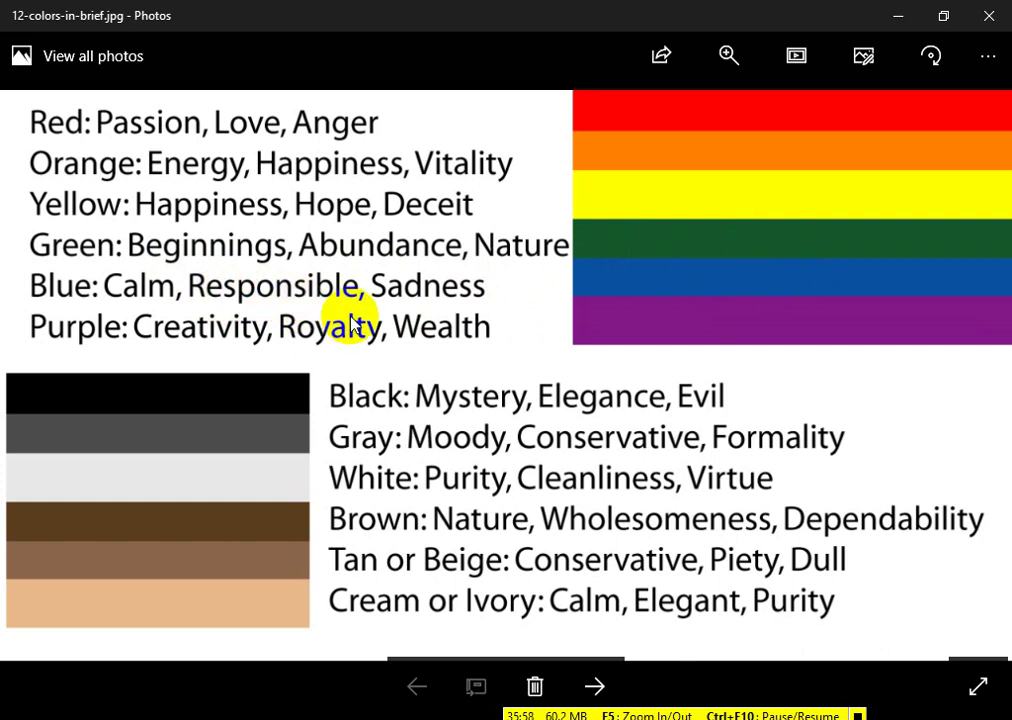
pyautogui.moveTo(361, 296); pyautogui.dragTo(385, 310)
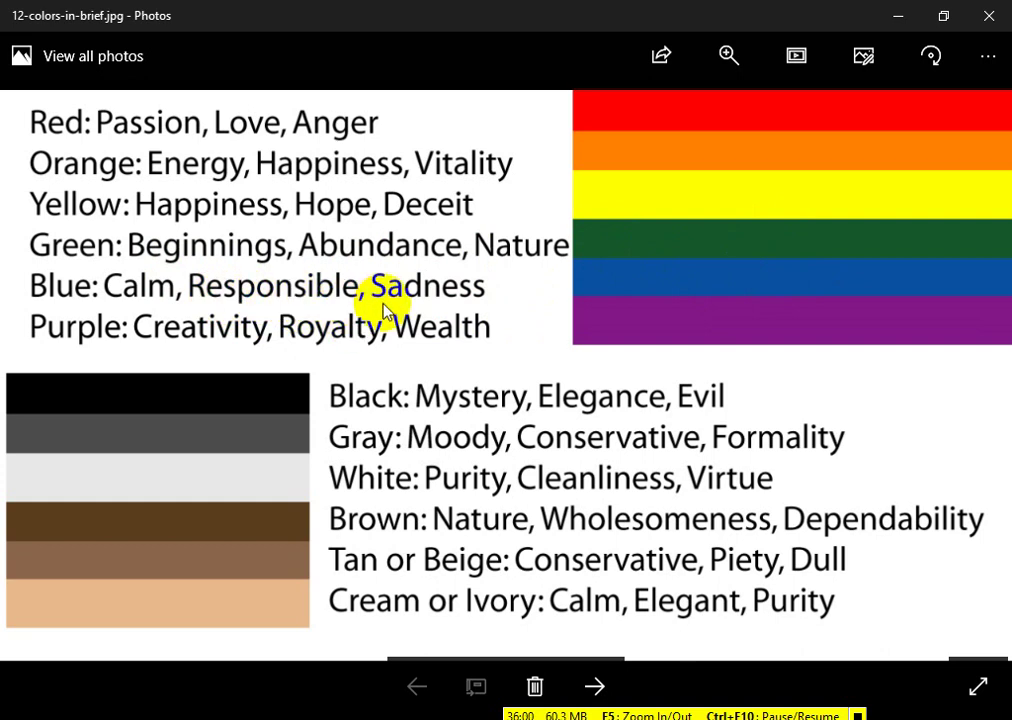
pyautogui.doubleClick(133, 301)
pyautogui.moveTo(158, 300); pyautogui.dragTo(180, 305)
pyautogui.click(254, 435)
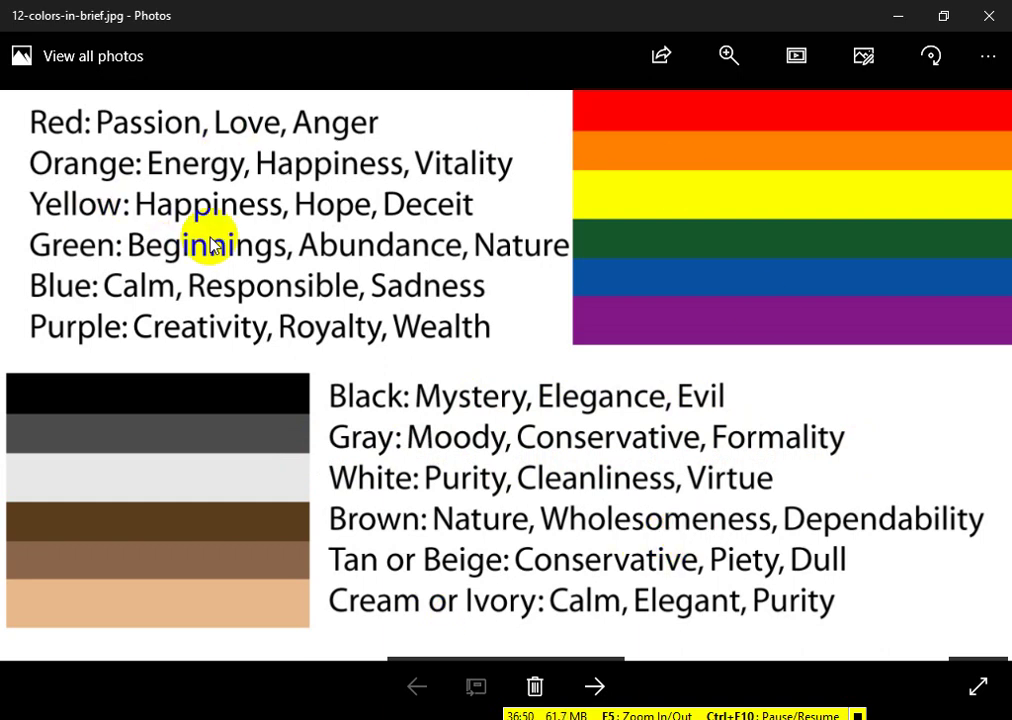
pyautogui.click(676, 162)
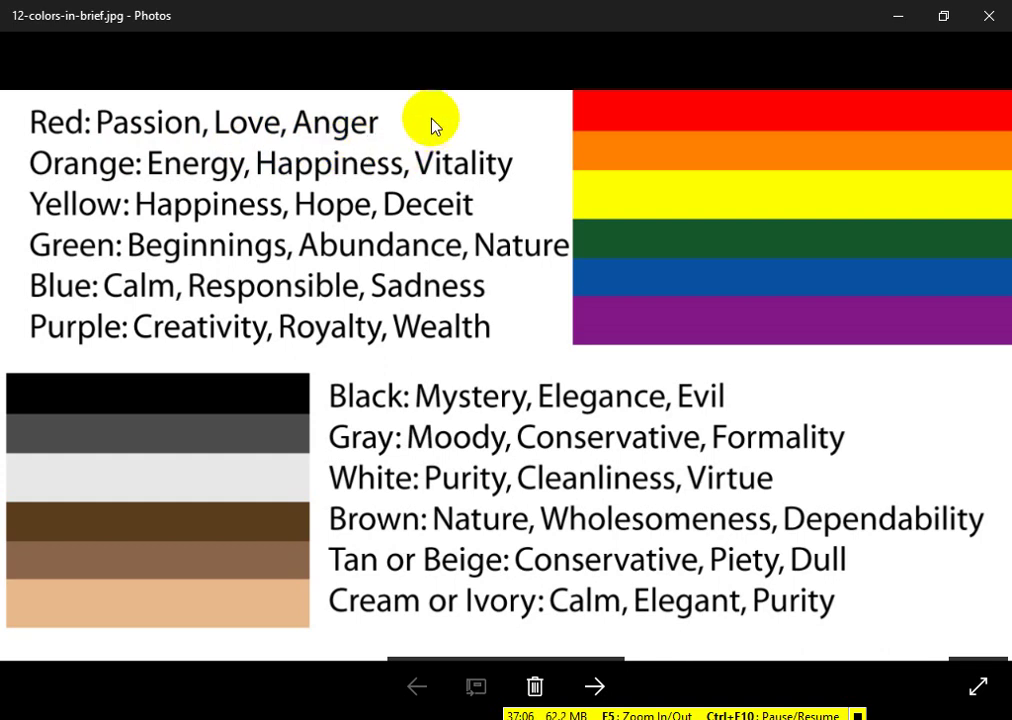
pyautogui.click(639, 120)
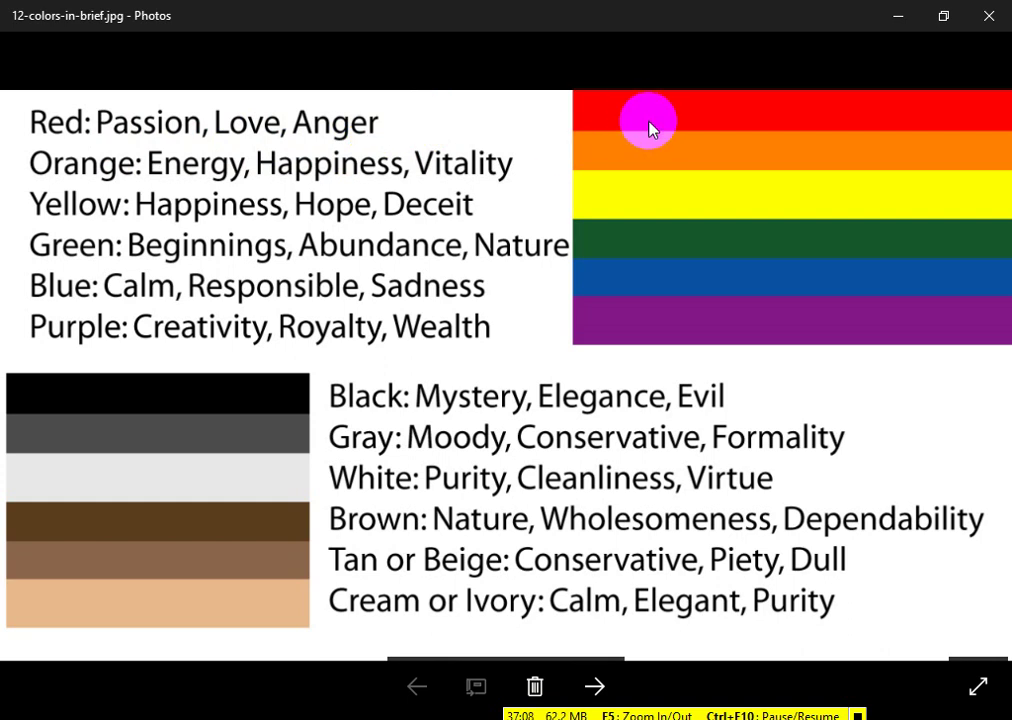
pyautogui.moveTo(639, 120); pyautogui.dragTo(697, 215)
pyautogui.click(697, 215)
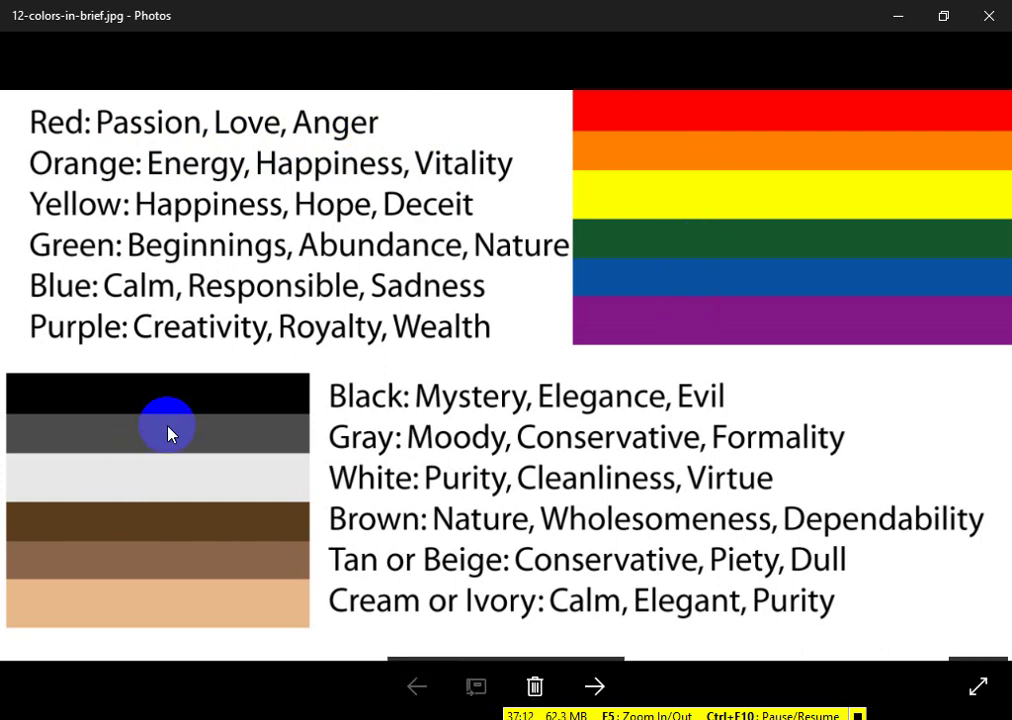
pyautogui.click(157, 557)
pyautogui.click(637, 130)
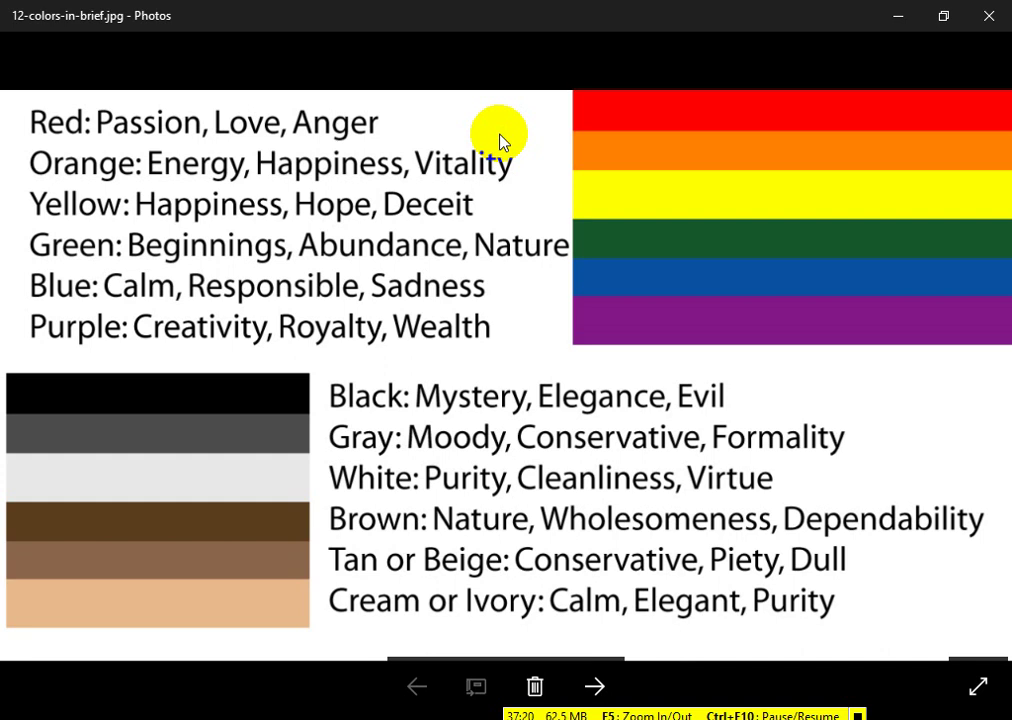
pyautogui.click(610, 97)
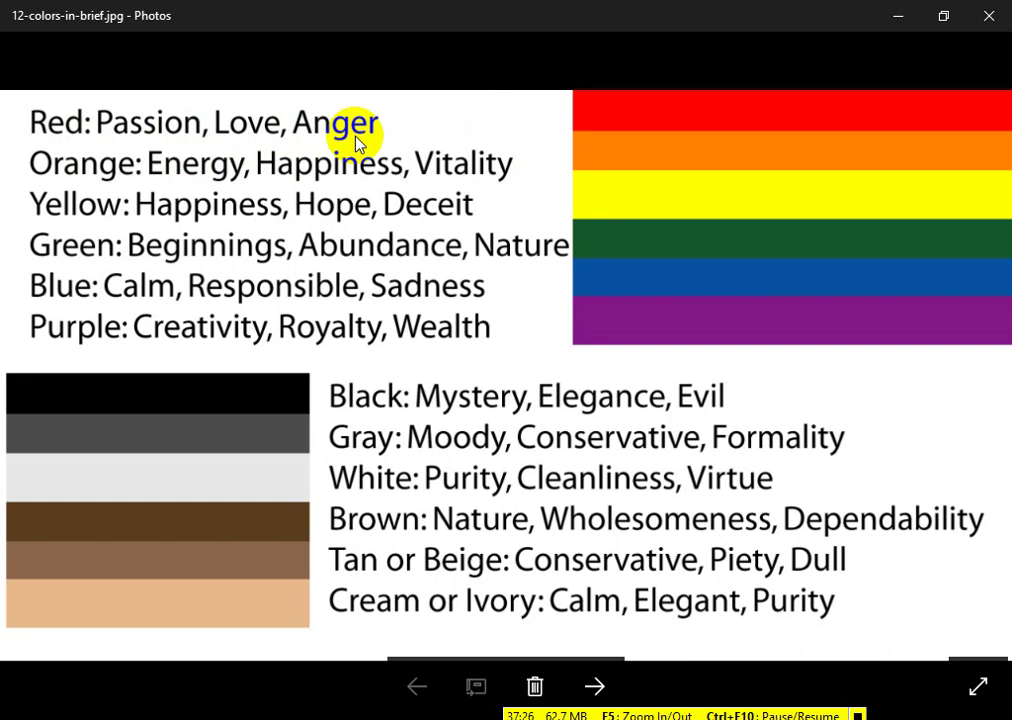
pyautogui.click(151, 113)
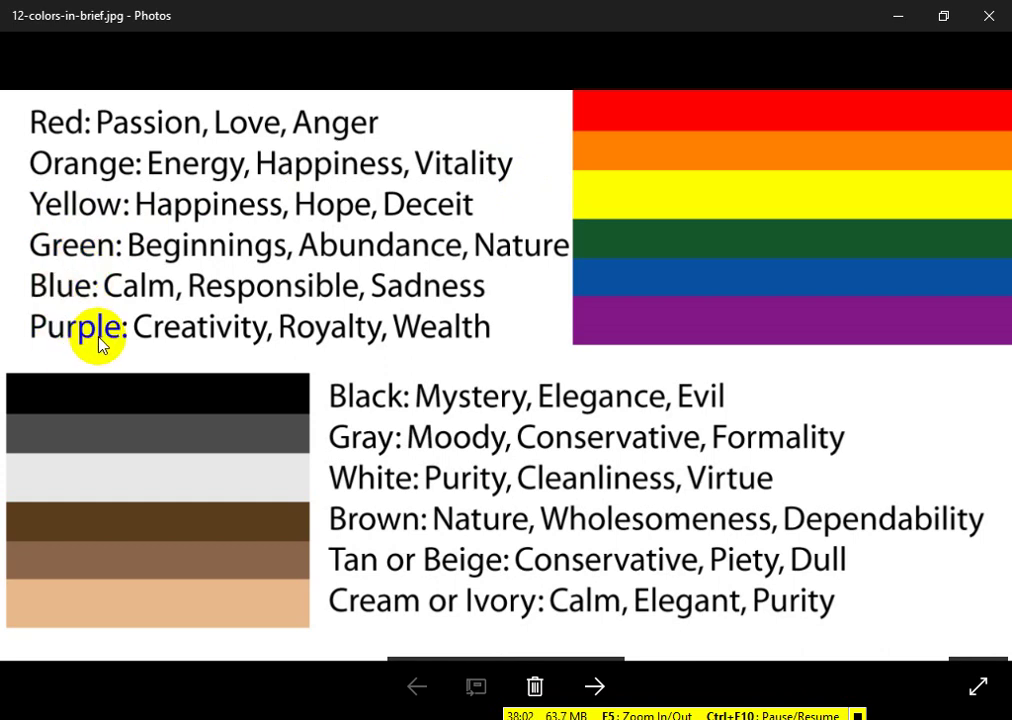
# Step: Point out further colour meanings on the chart, ending at Cream or Ivory
pyautogui.click(248, 423)
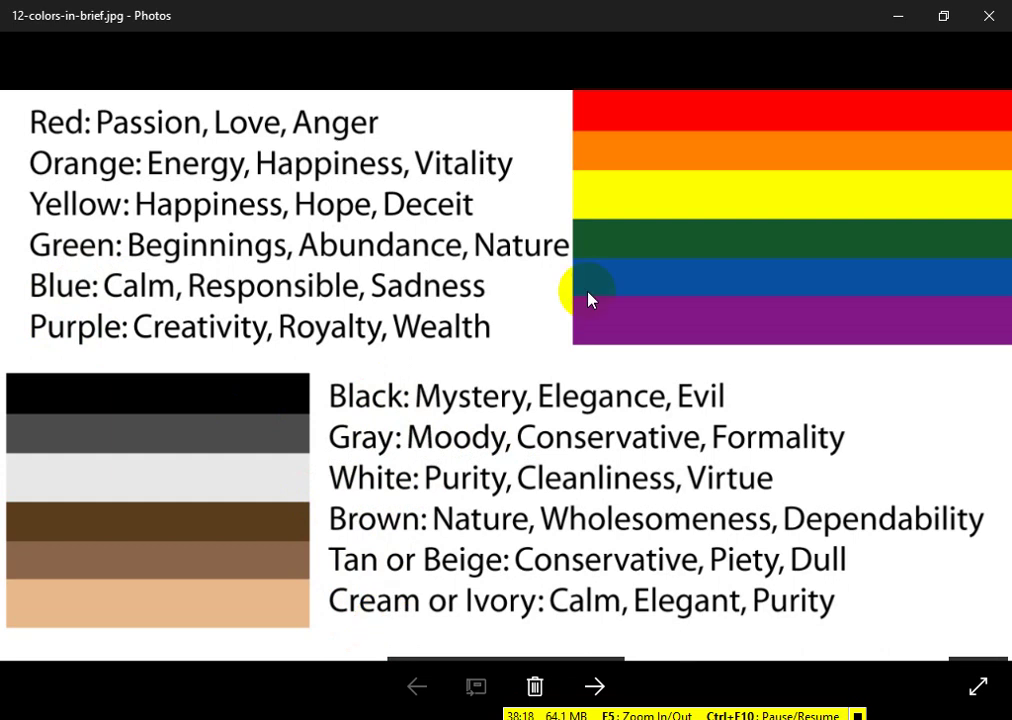
pyautogui.click(71, 117)
pyautogui.click(251, 382)
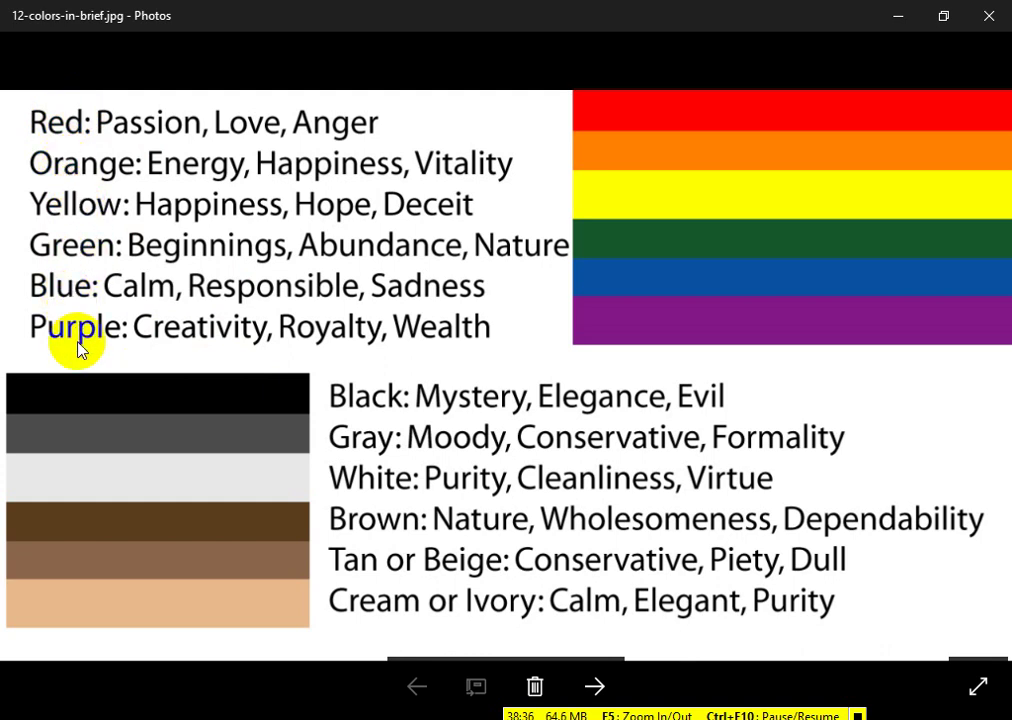
pyautogui.click(272, 401)
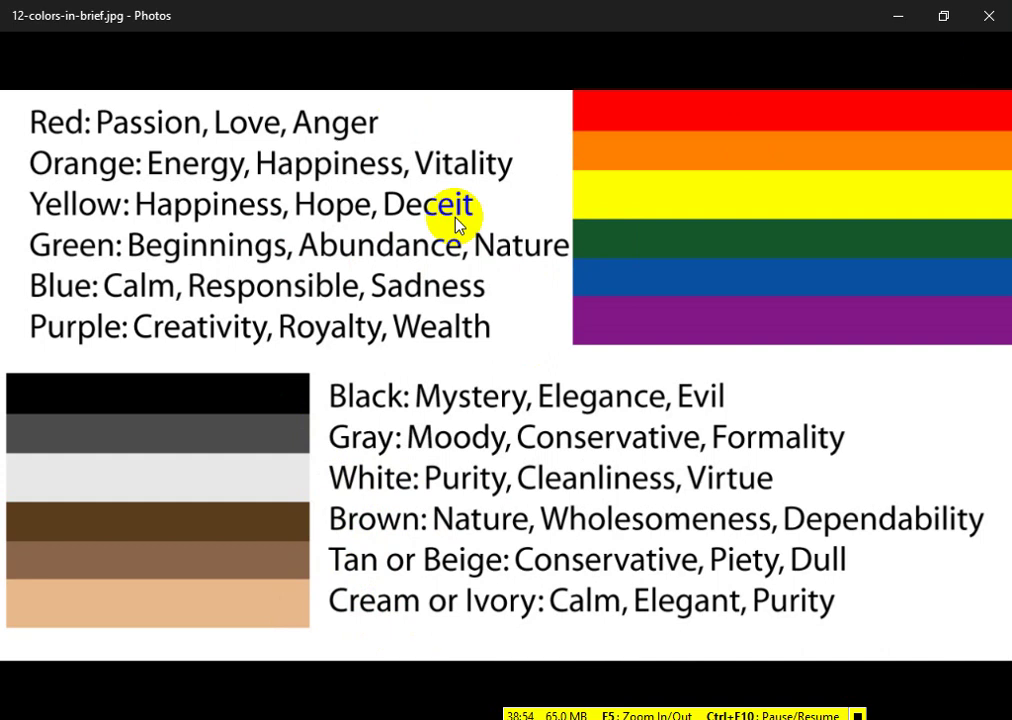
pyautogui.click(989, 16)
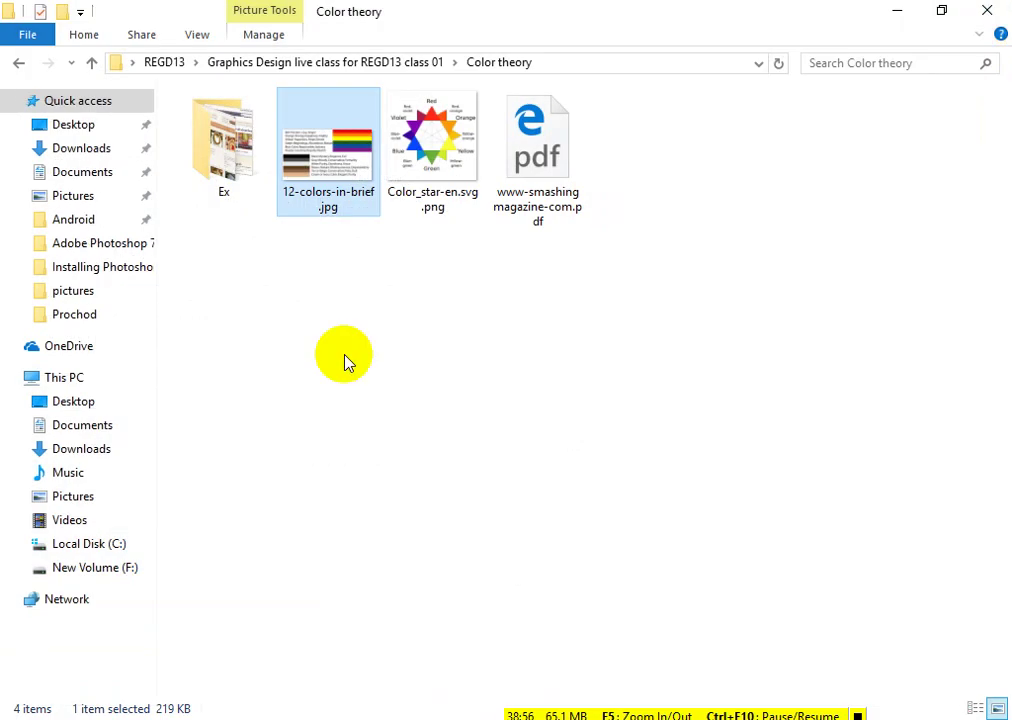
pyautogui.rightClick(398, 315)
pyautogui.click(430, 393)
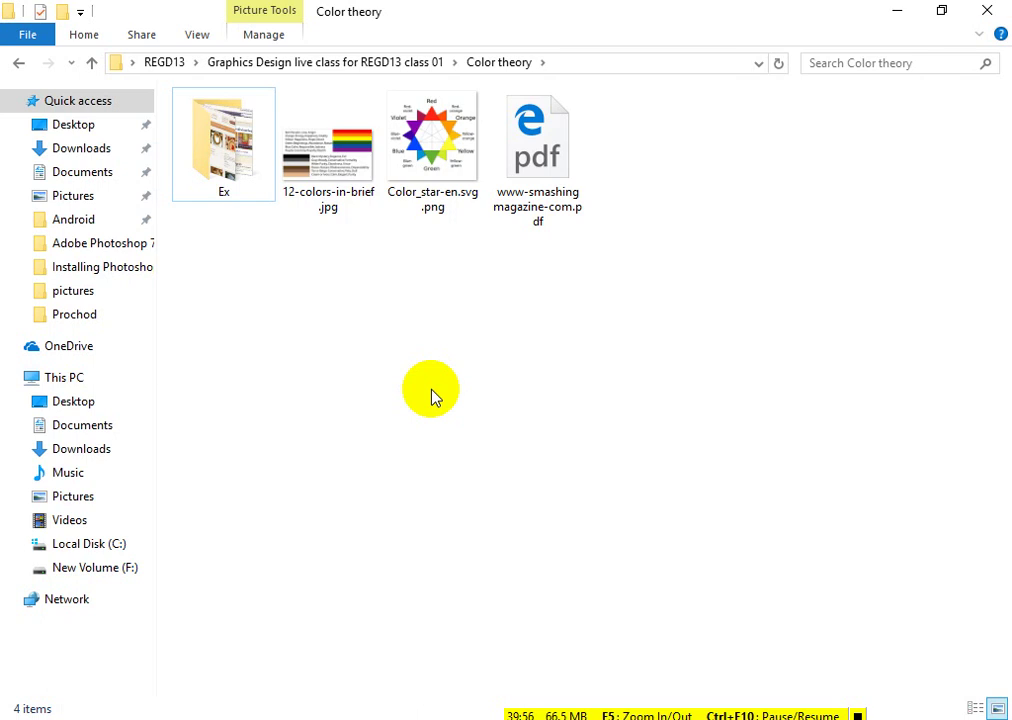
pyautogui.rightClick(392, 308)
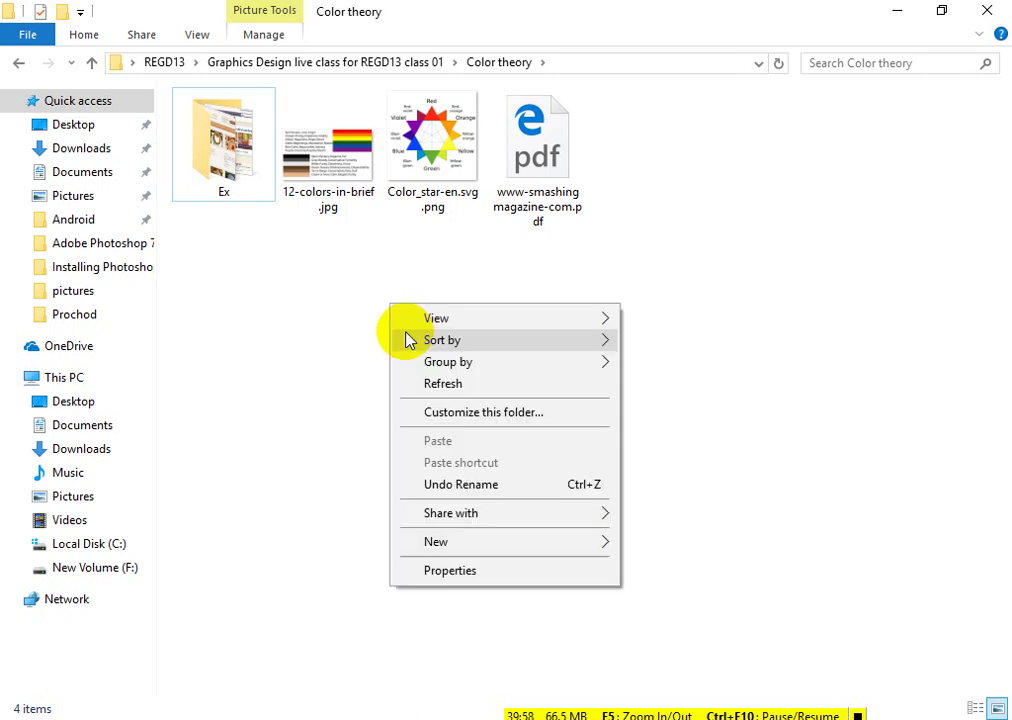
pyautogui.click(427, 384)
pyautogui.press('Escape')
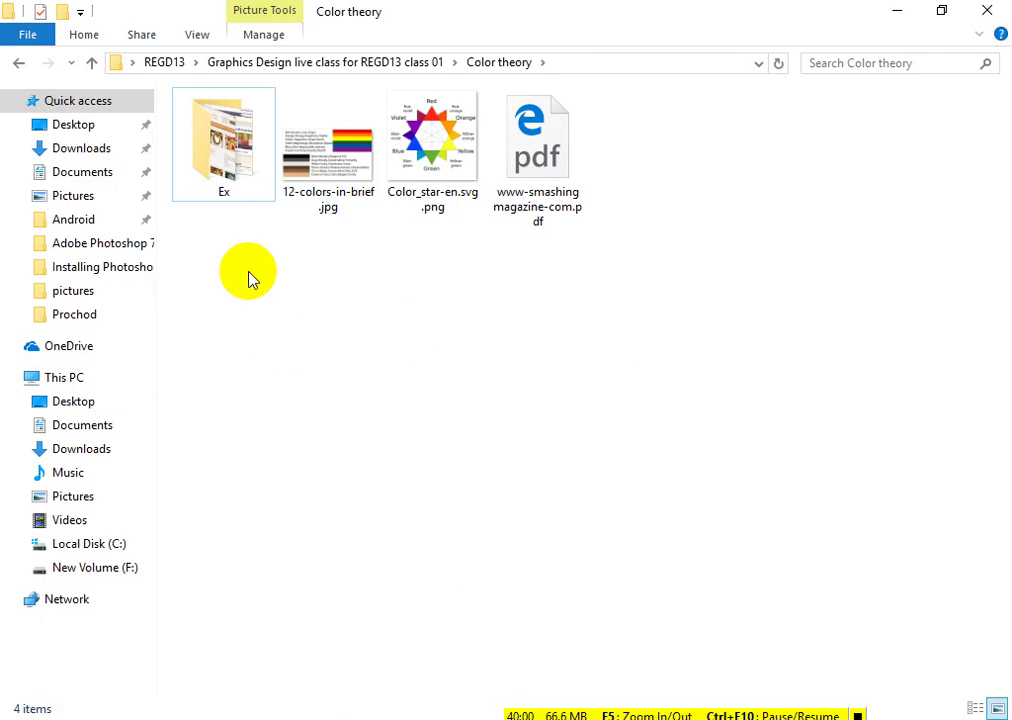
pyautogui.doubleClick(224, 150)
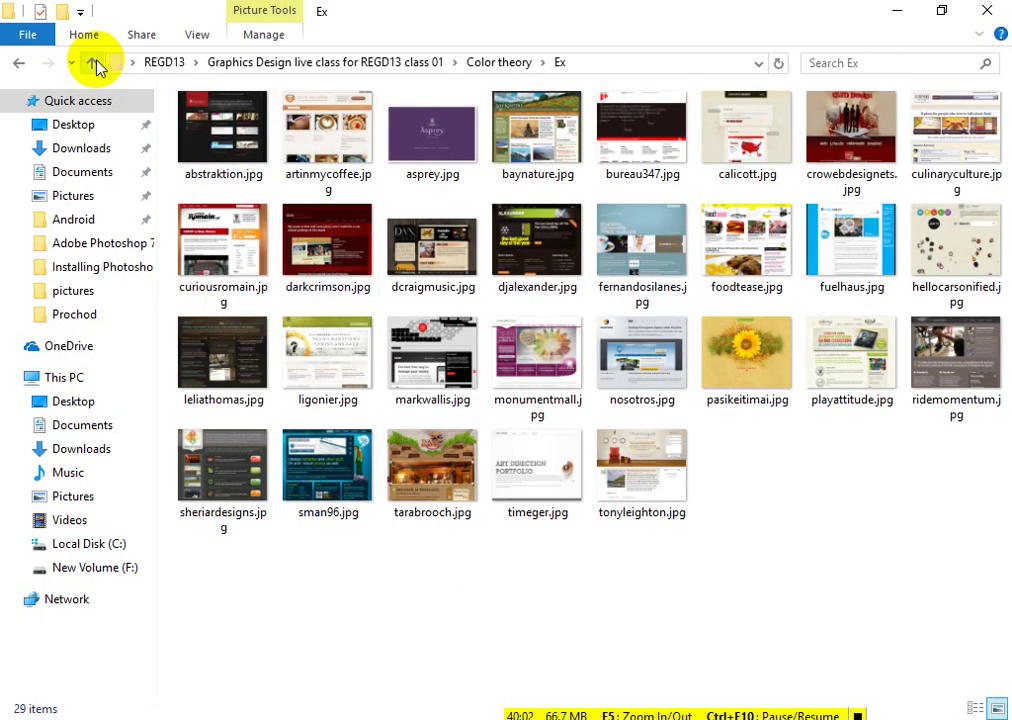
pyautogui.click(91, 62)
pyautogui.click(390, 328)
pyautogui.rightClick(390, 328)
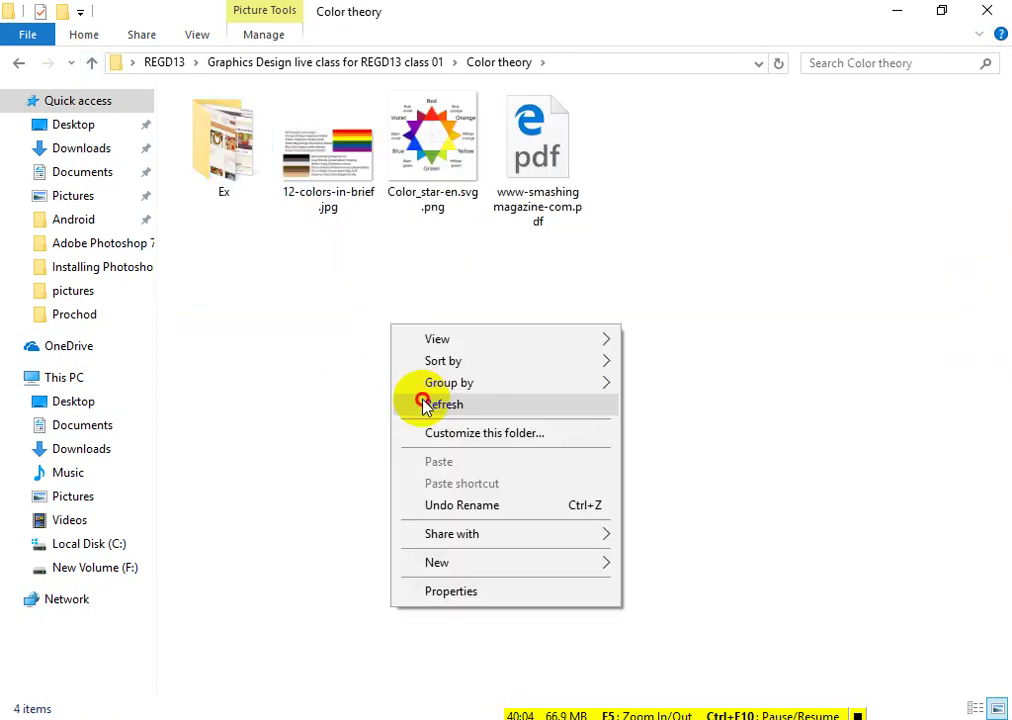
pyautogui.click(522, 220)
# Step: Open www-smashingmagazine-com.pdf in Edge and look through its opening pages
pyautogui.doubleClick(530, 180)
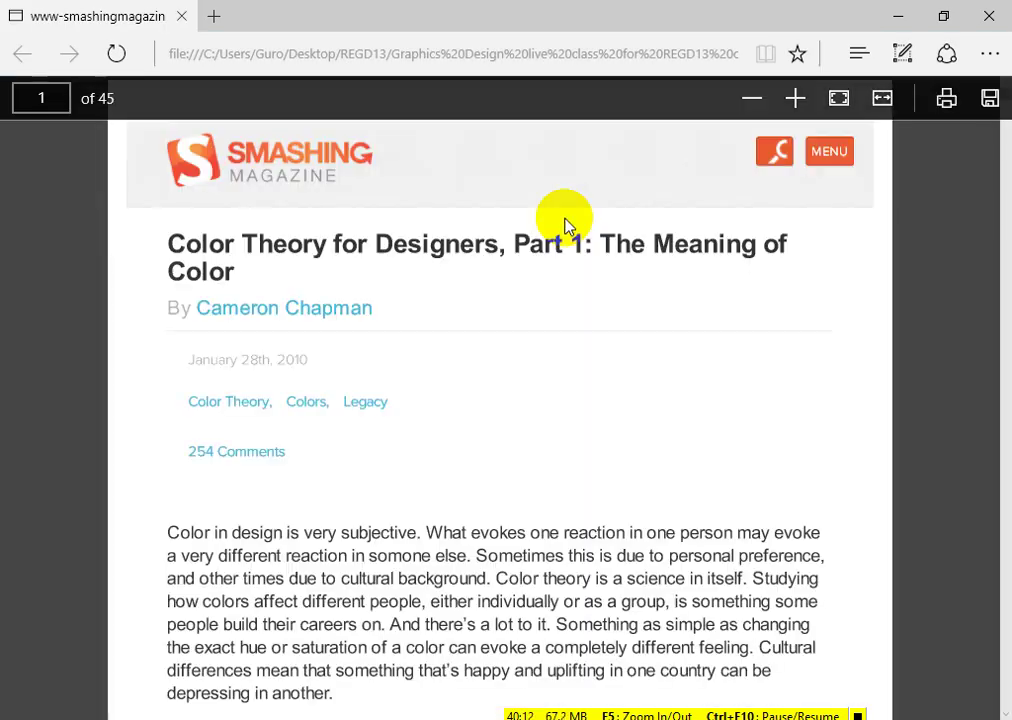
pyautogui.scroll(-1, 400, 380)
pyautogui.scroll(-4, 479, 400)
pyautogui.scroll(-3, 402, 366)
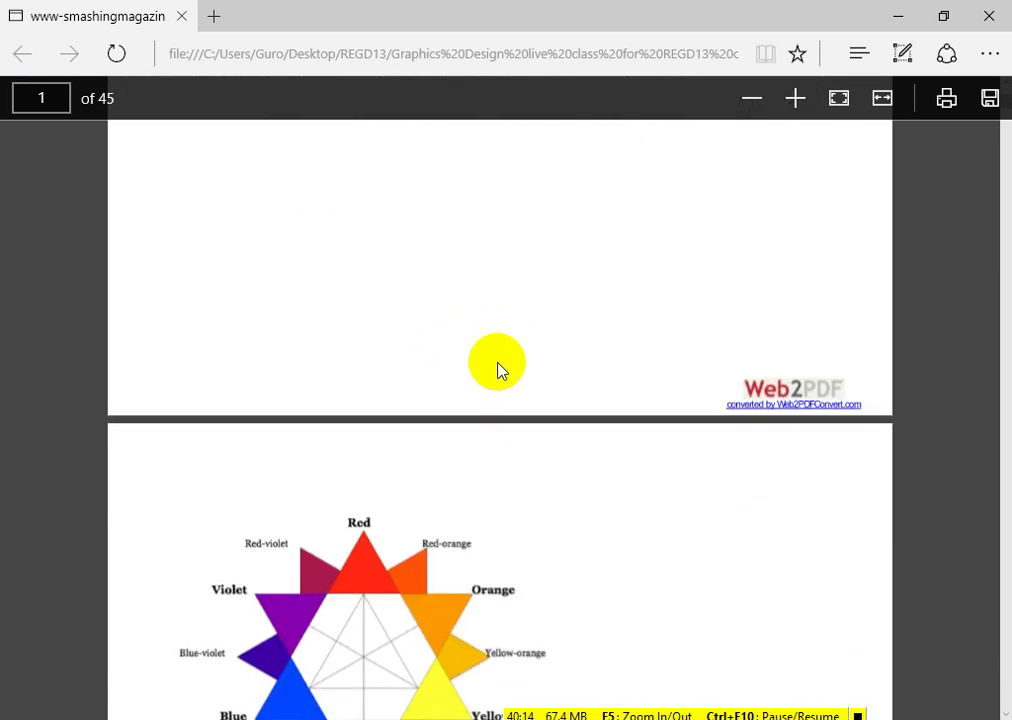
pyautogui.scroll(-4, 499, 368)
pyautogui.scroll(-4, 548, 365)
pyautogui.click(402, 303)
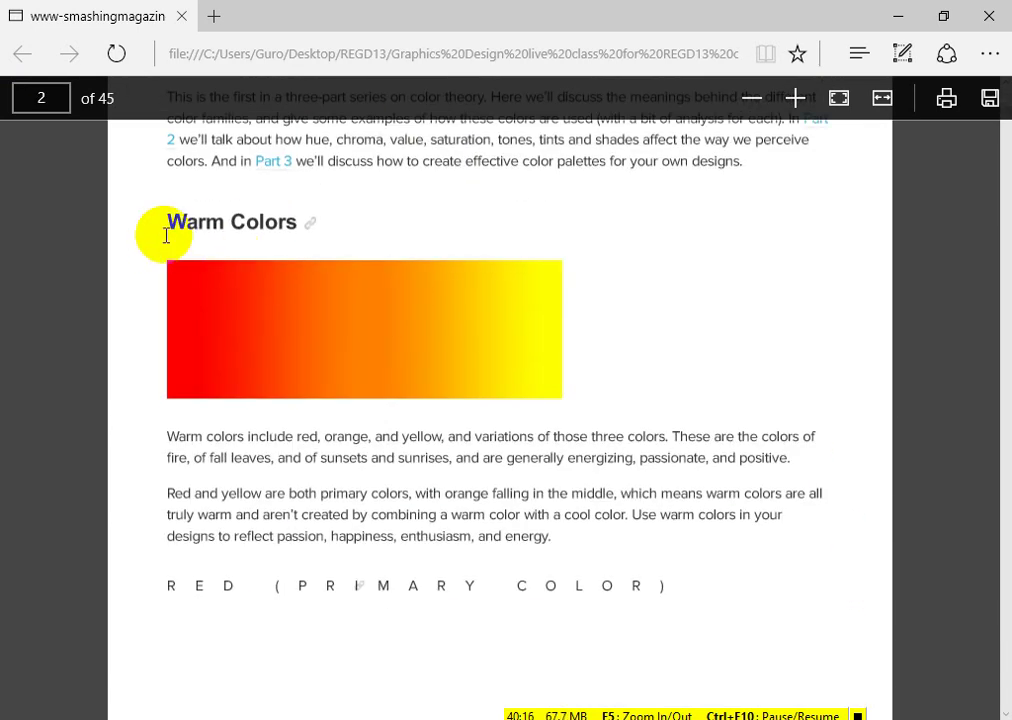
pyautogui.click(215, 330)
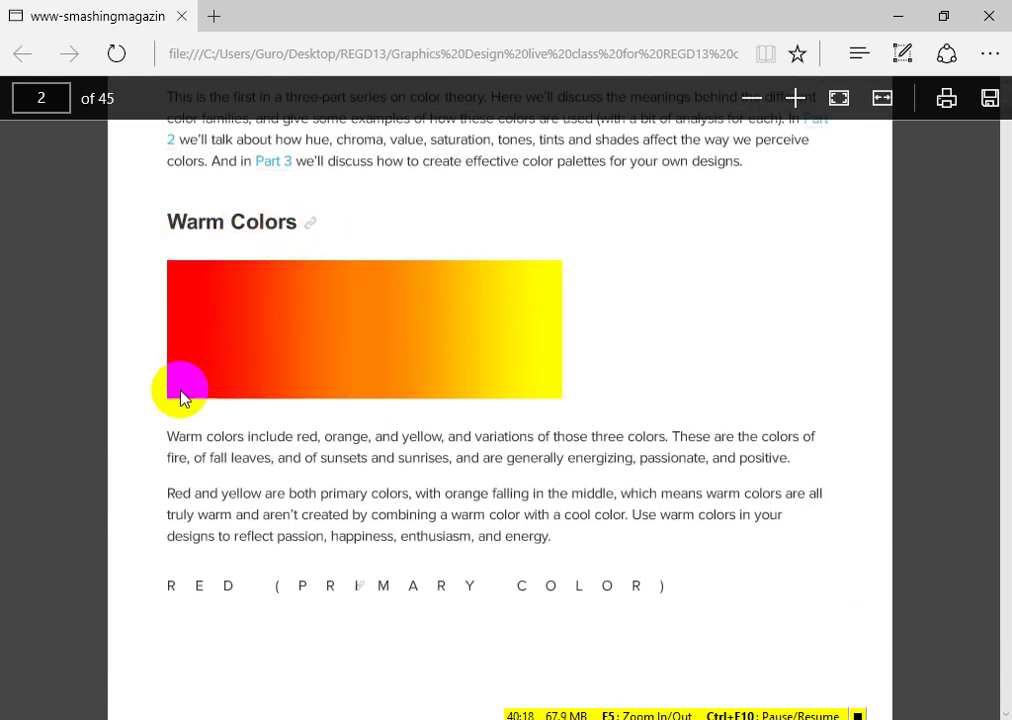
pyautogui.moveTo(372, 290); pyautogui.dragTo(395, 402)
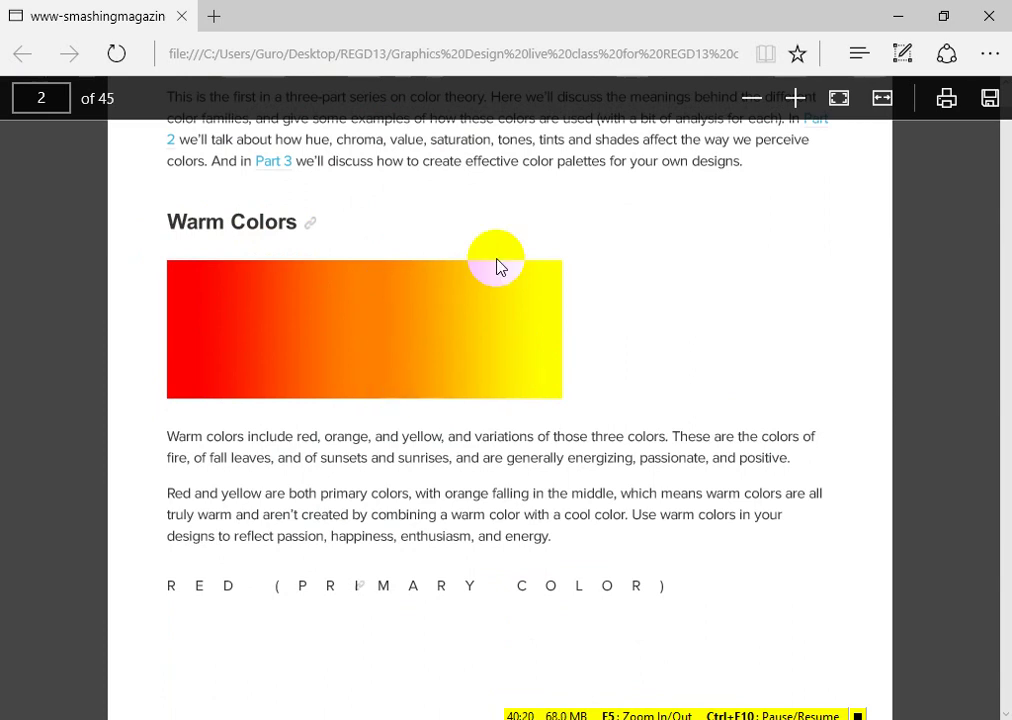
# Step: Scroll down to the Cool Colors section on page 11 of 45
pyautogui.scroll(-6, 556, 372)
pyautogui.click(361, 350)
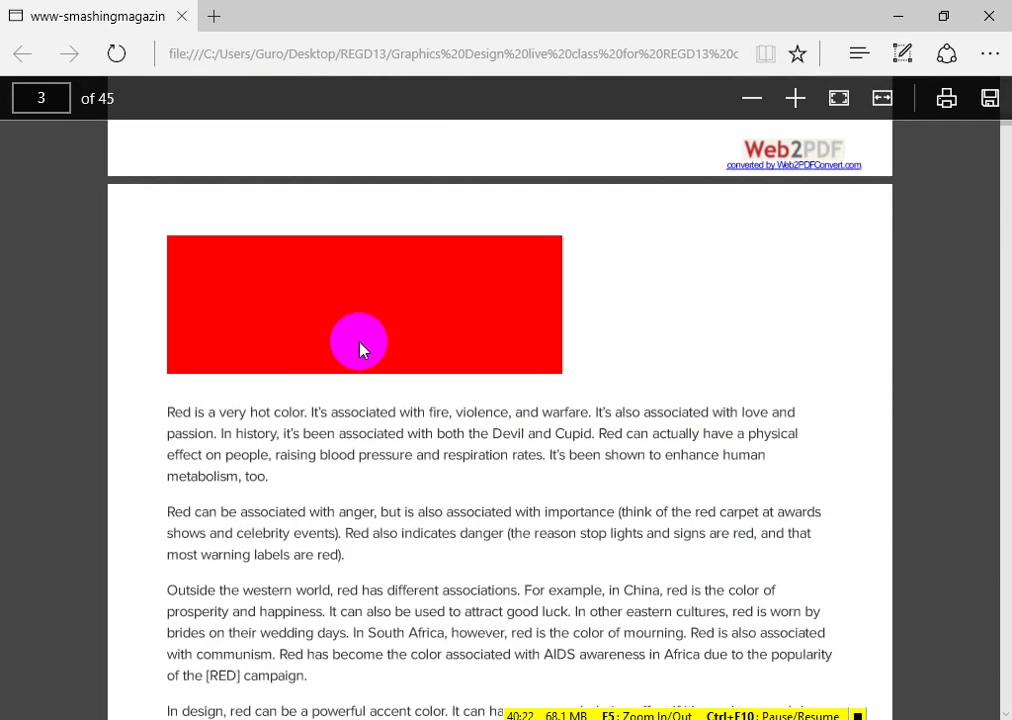
pyautogui.scroll(-1, 400, 360)
pyautogui.scroll(-3, 428, 370)
pyautogui.scroll(-4, 402, 334)
pyautogui.scroll(-4, 599, 357)
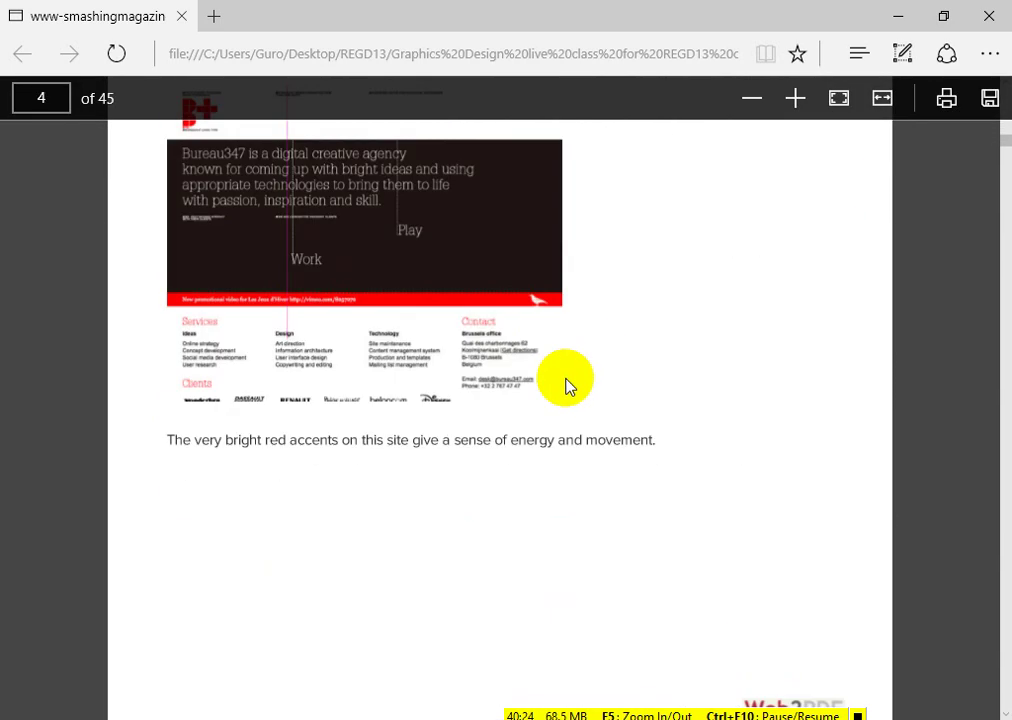
pyautogui.scroll(-4, 569, 384)
pyautogui.scroll(-5, 535, 413)
pyautogui.scroll(-5, 531, 409)
pyautogui.scroll(-4, 522, 409)
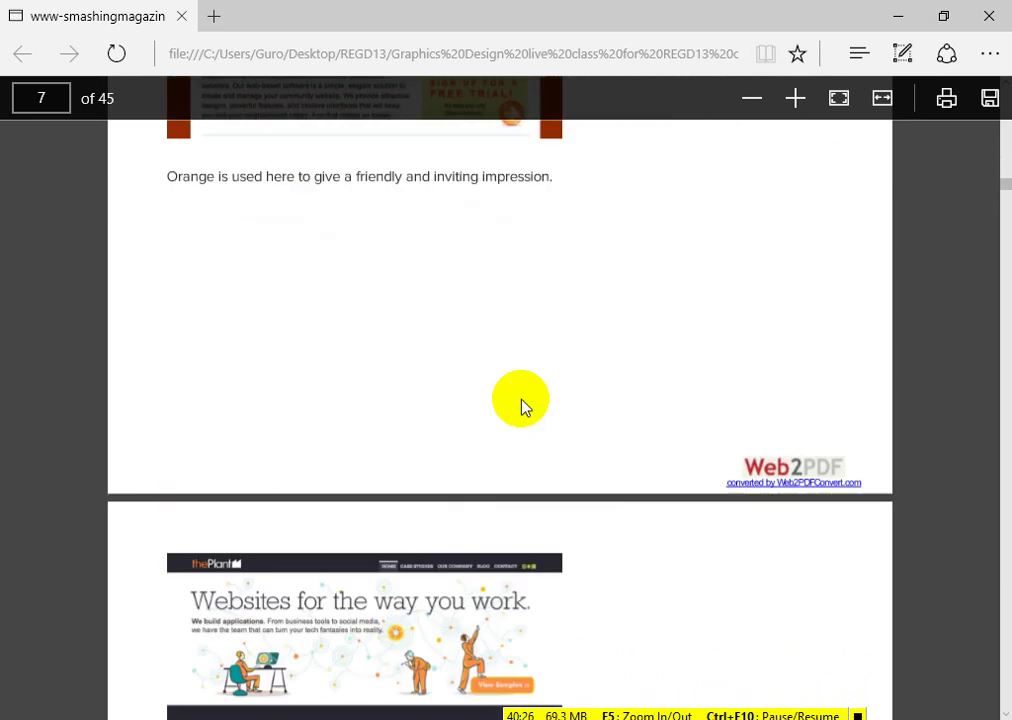
pyautogui.scroll(-4, 521, 404)
pyautogui.scroll(-5, 521, 404)
pyautogui.scroll(-5, 520, 402)
pyautogui.scroll(-5, 520, 402)
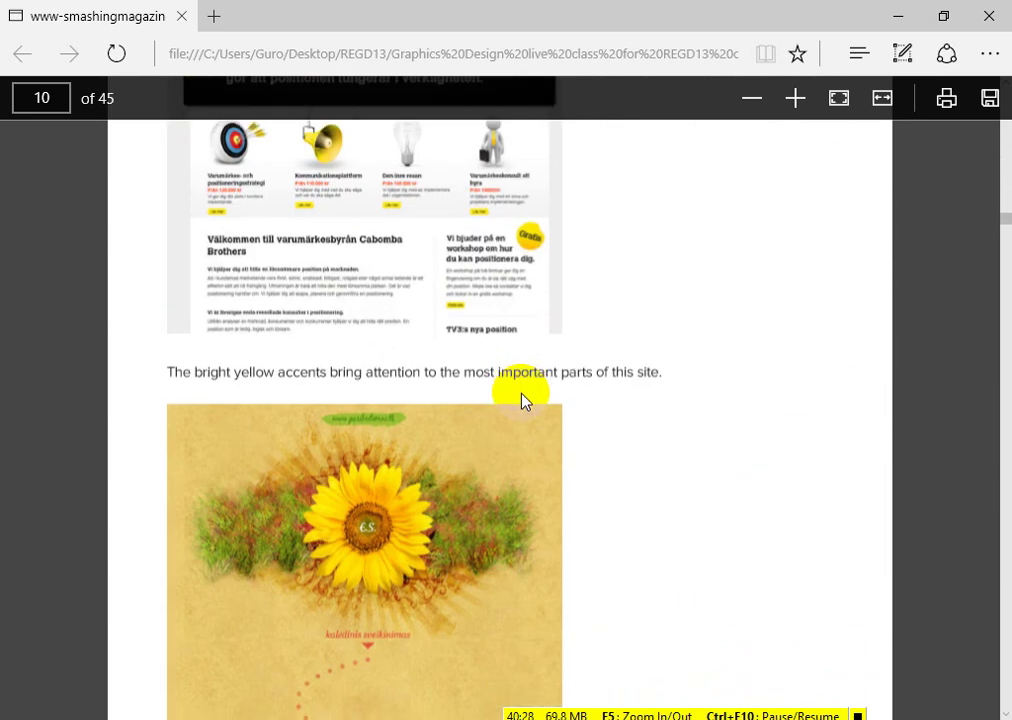
pyautogui.scroll(-5, 522, 400)
pyautogui.scroll(-5, 527, 399)
pyautogui.scroll(-7, 529, 391)
pyautogui.scroll(4, 527, 389)
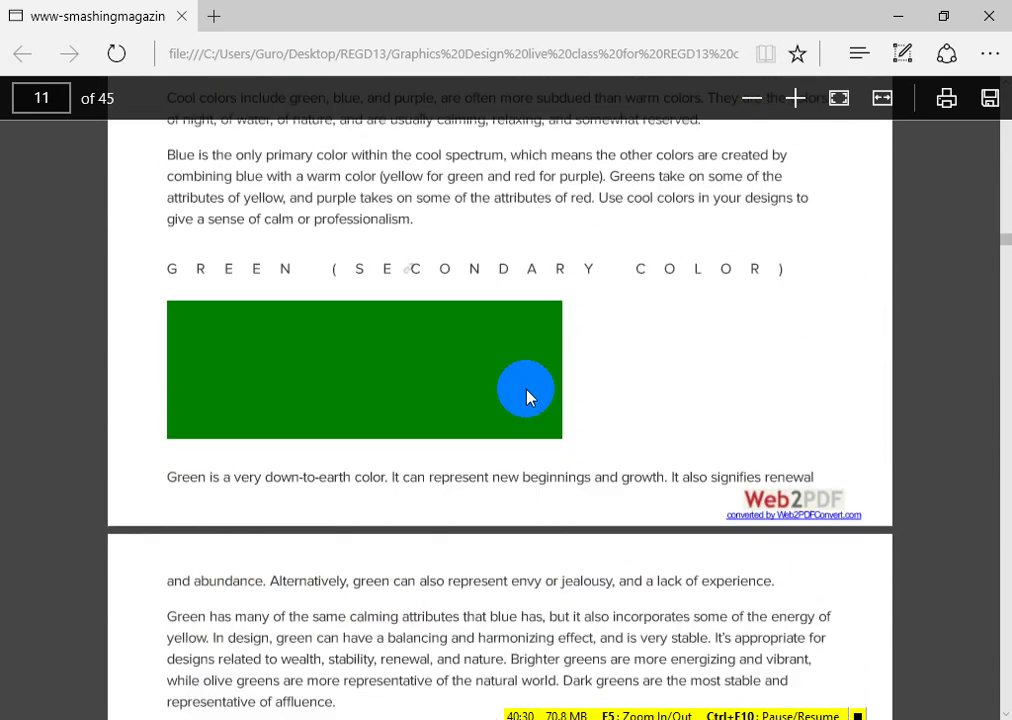
pyautogui.scroll(5, 530, 390)
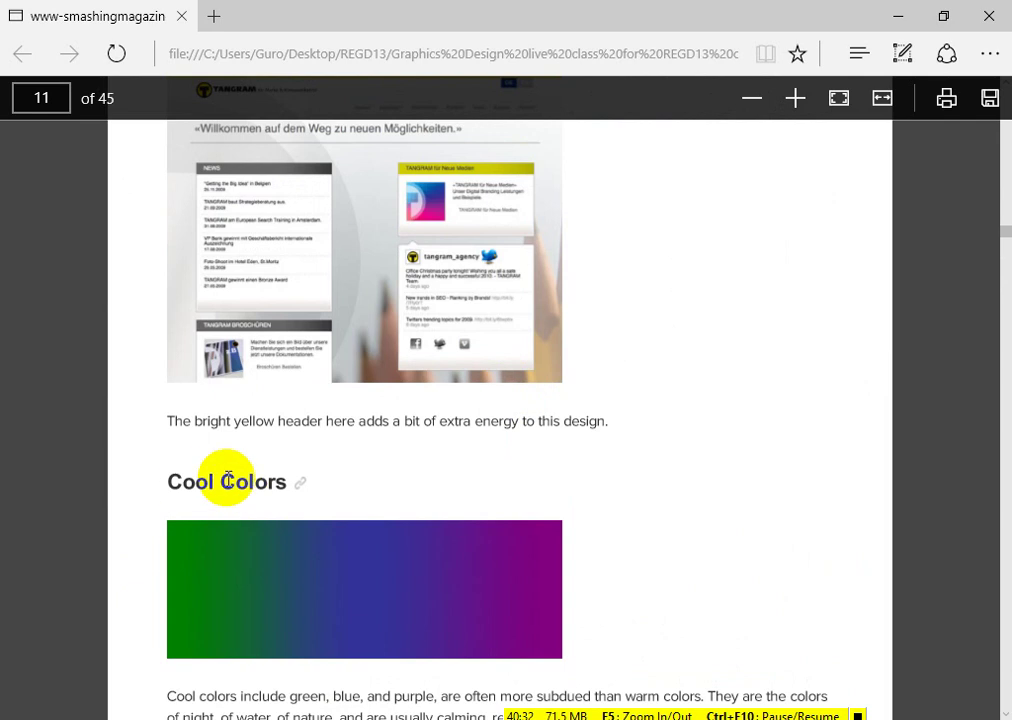
pyautogui.scroll(-2, 215, 470)
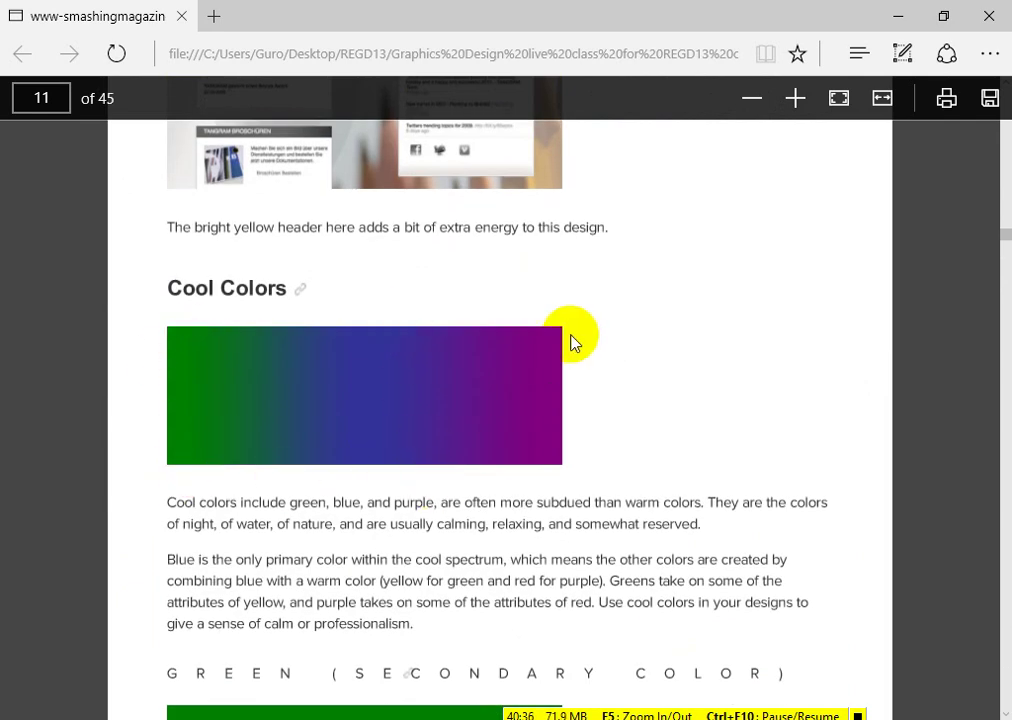
# Step: Scroll the PDF from page 14 back to page 9's Yellow examples and Foodtease screenshot
pyautogui.scroll(-5, 395, 492)
pyautogui.scroll(-5, 400, 450)
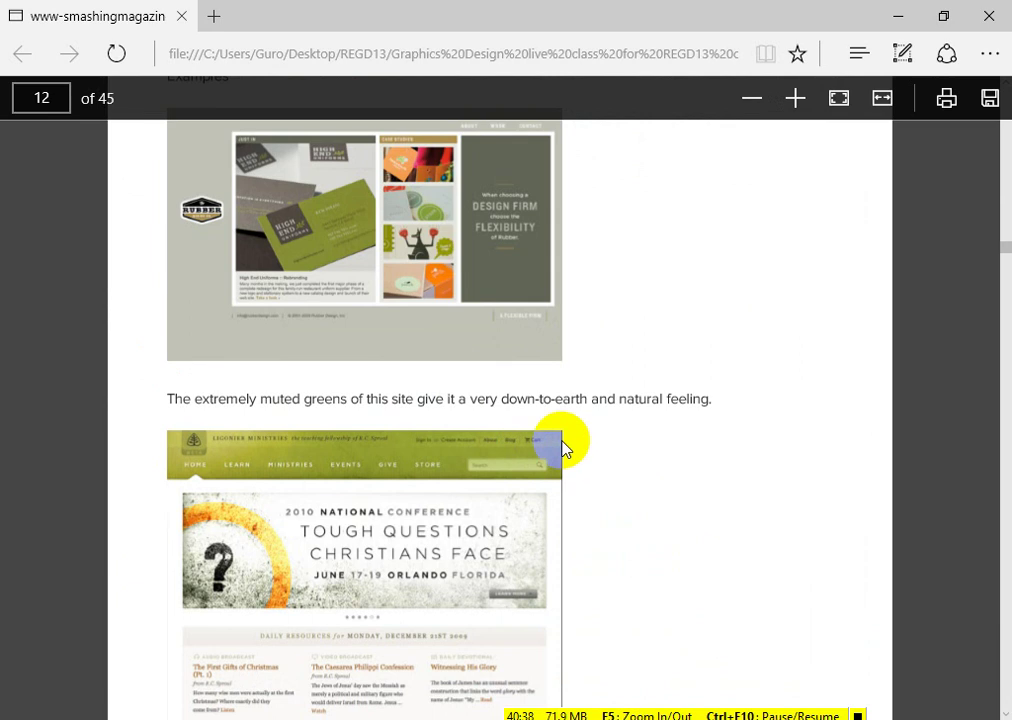
pyautogui.scroll(-5, 590, 437)
pyautogui.scroll(-5, 612, 432)
pyautogui.scroll(-5, 637, 422)
pyautogui.scroll(-5, 664, 502)
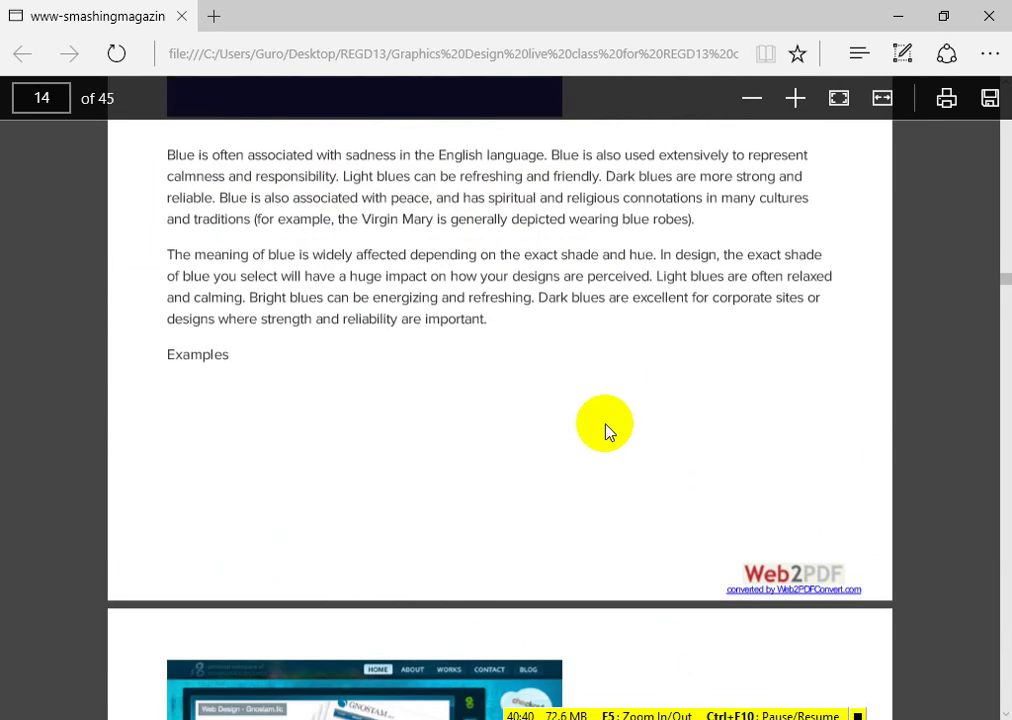
pyautogui.scroll(-5, 605, 425)
pyautogui.scroll(5, 622, 410)
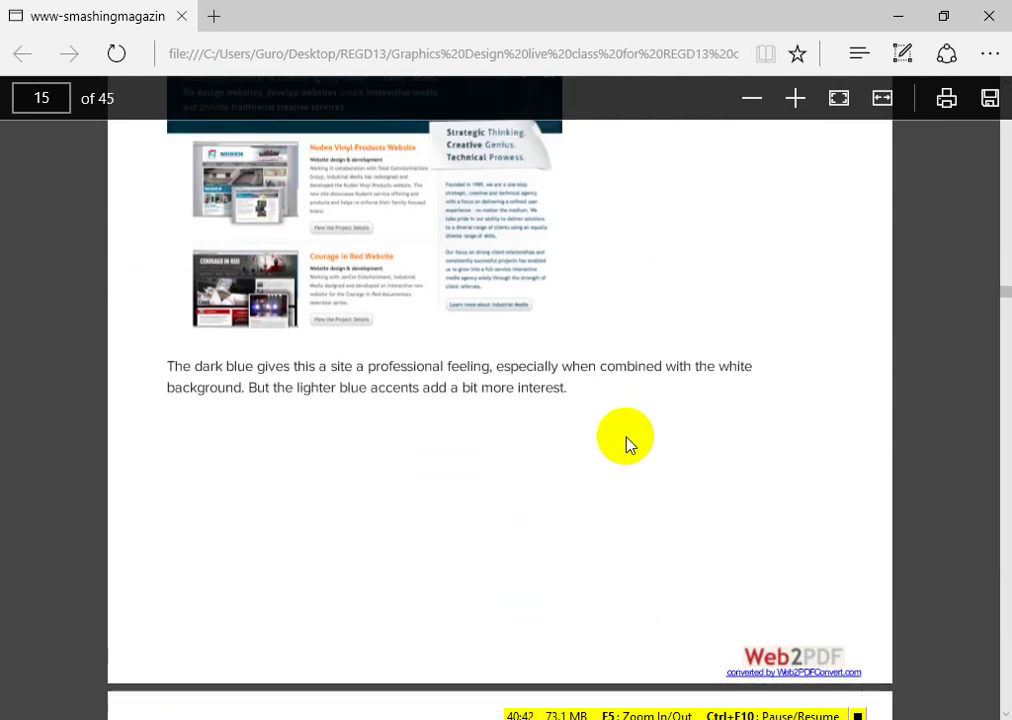
pyautogui.scroll(5, 628, 443)
pyautogui.scroll(5, 628, 443)
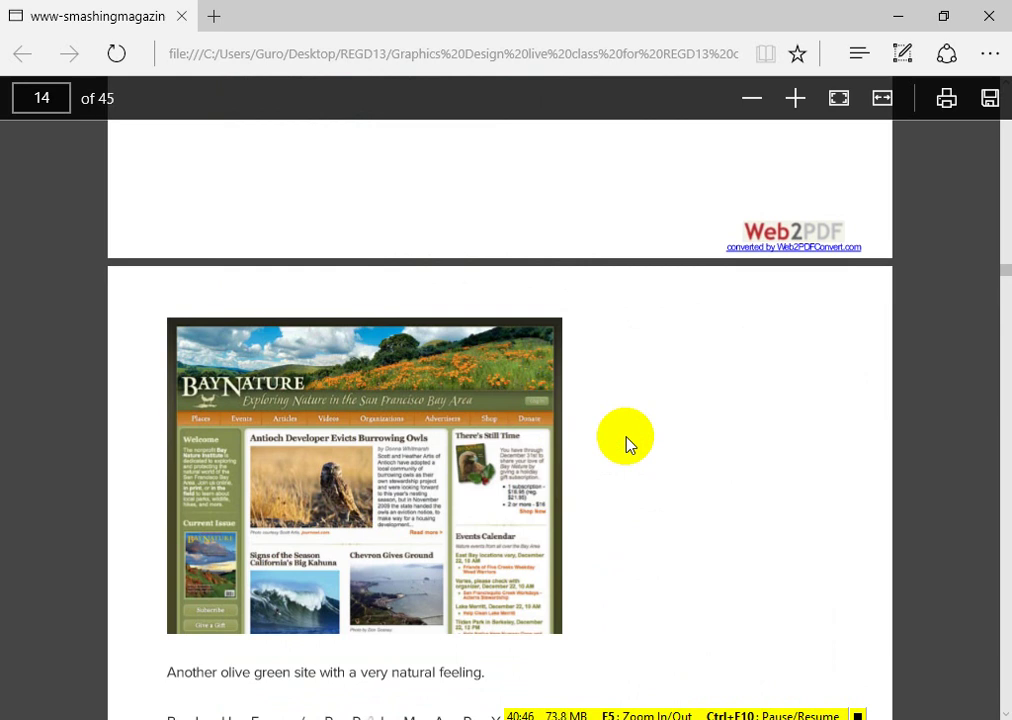
pyautogui.scroll(3, 627, 443)
pyautogui.scroll(4, 627, 443)
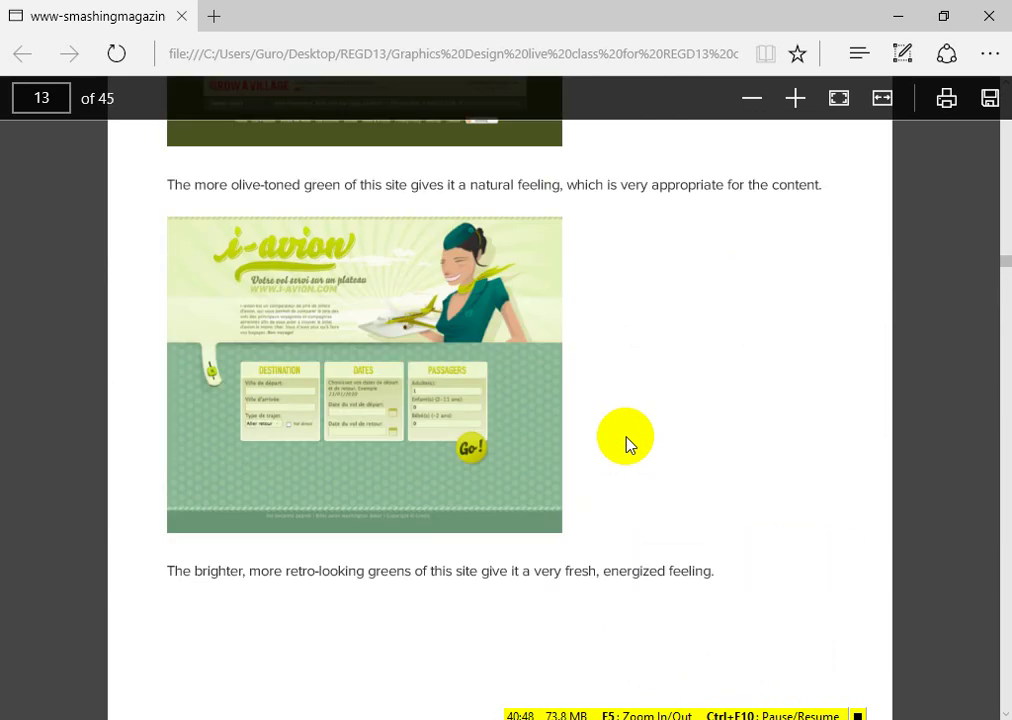
pyautogui.scroll(2, 627, 443)
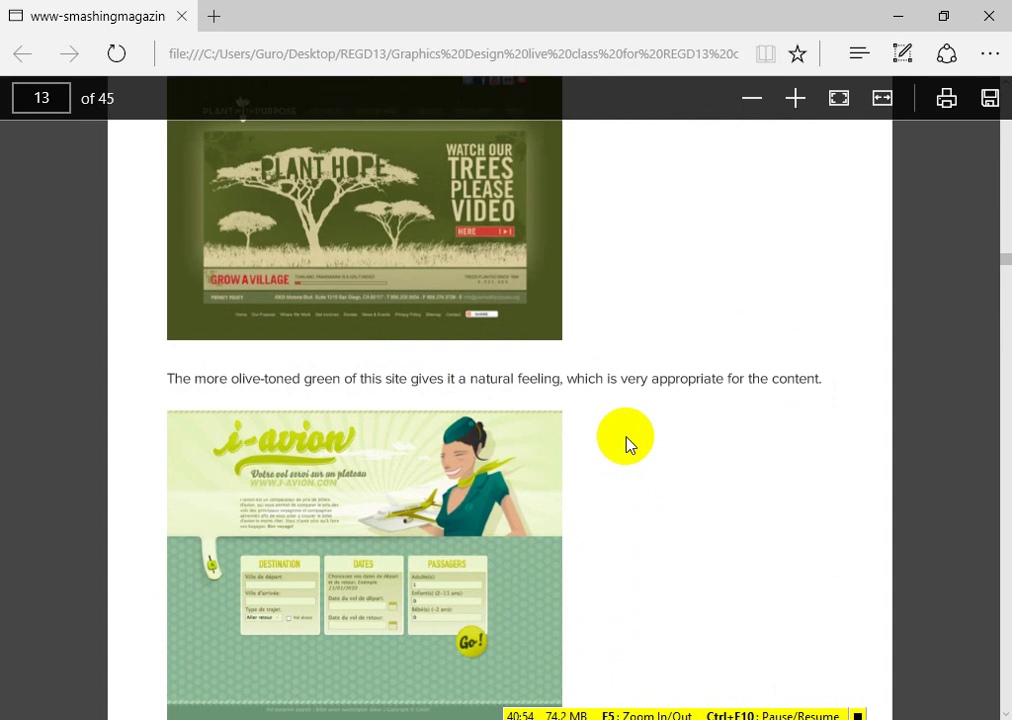
pyautogui.scroll(2, 626, 443)
pyautogui.scroll(3, 626, 443)
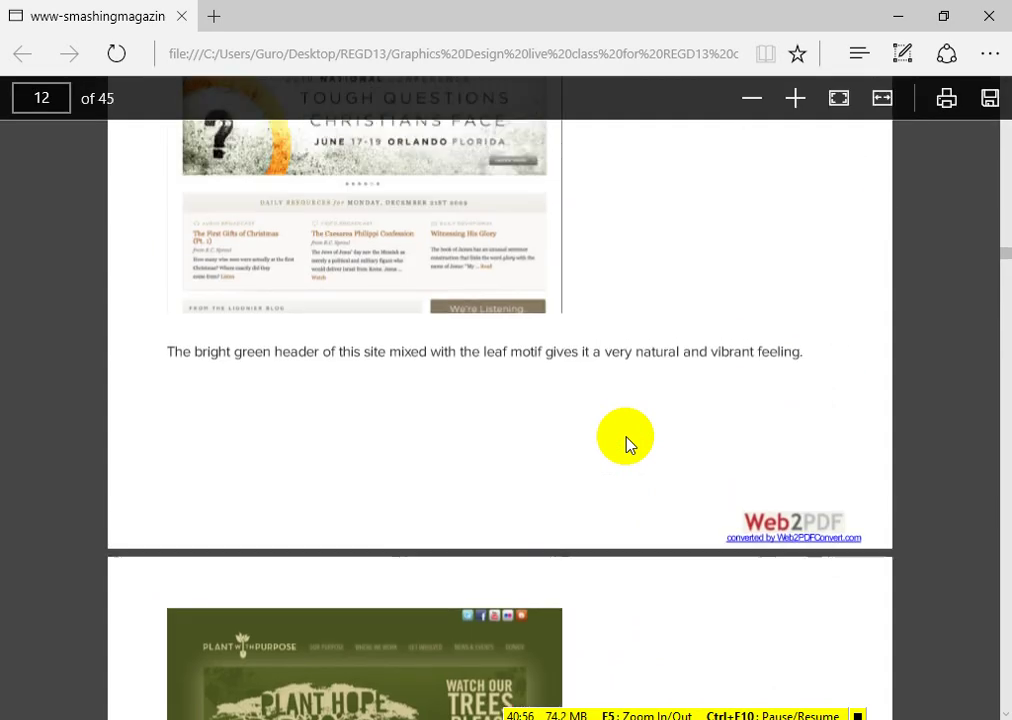
pyautogui.scroll(5, 626, 443)
pyautogui.scroll(2, 626, 443)
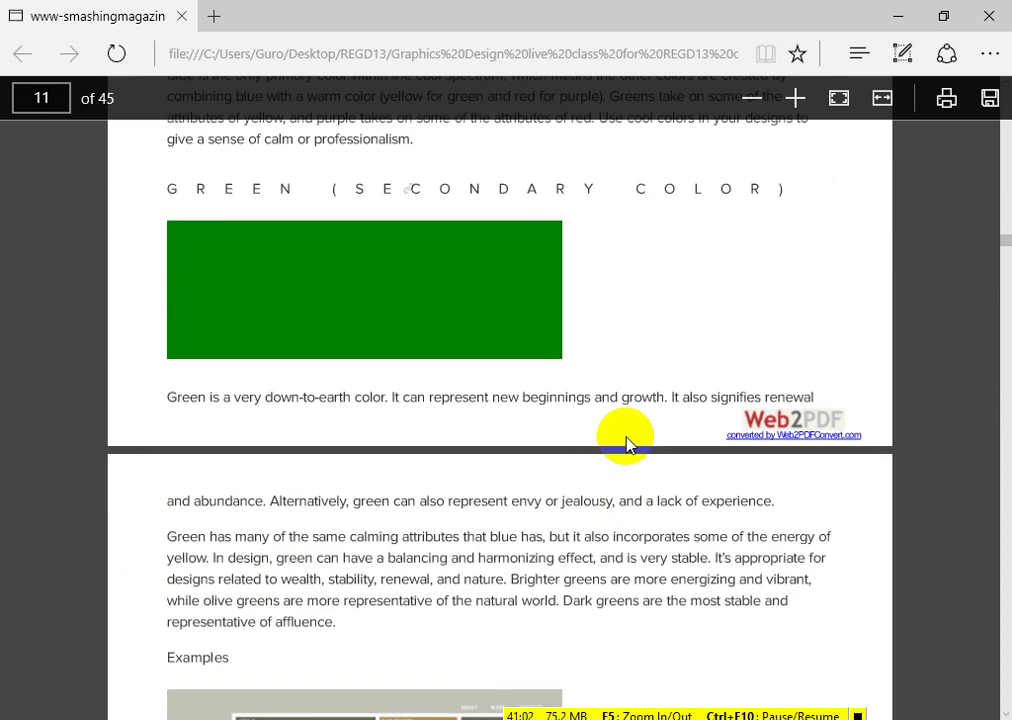
pyautogui.scroll(2, 626, 443)
pyautogui.scroll(1, 626, 443)
pyautogui.scroll(1, 626, 443)
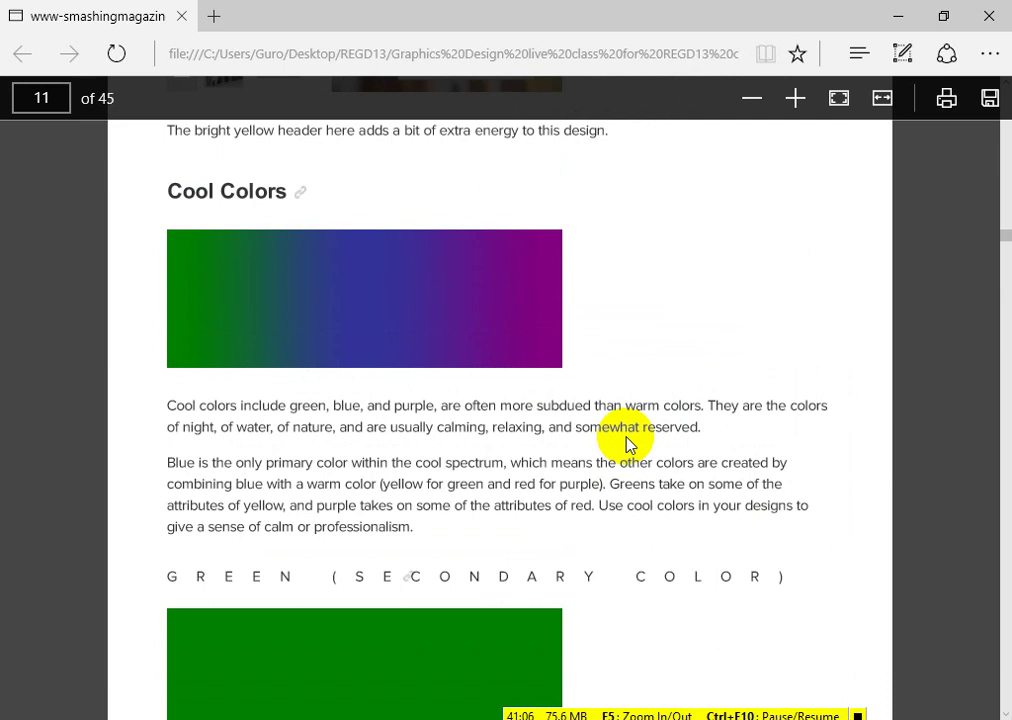
pyautogui.scroll(1, 626, 443)
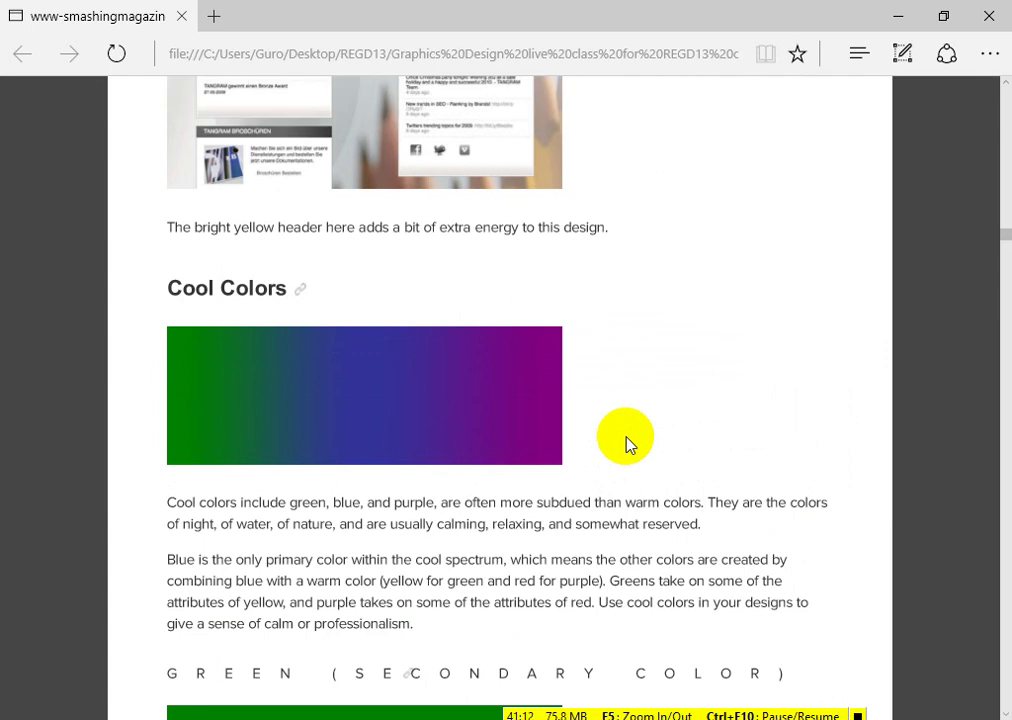
pyautogui.scroll(1, 626, 443)
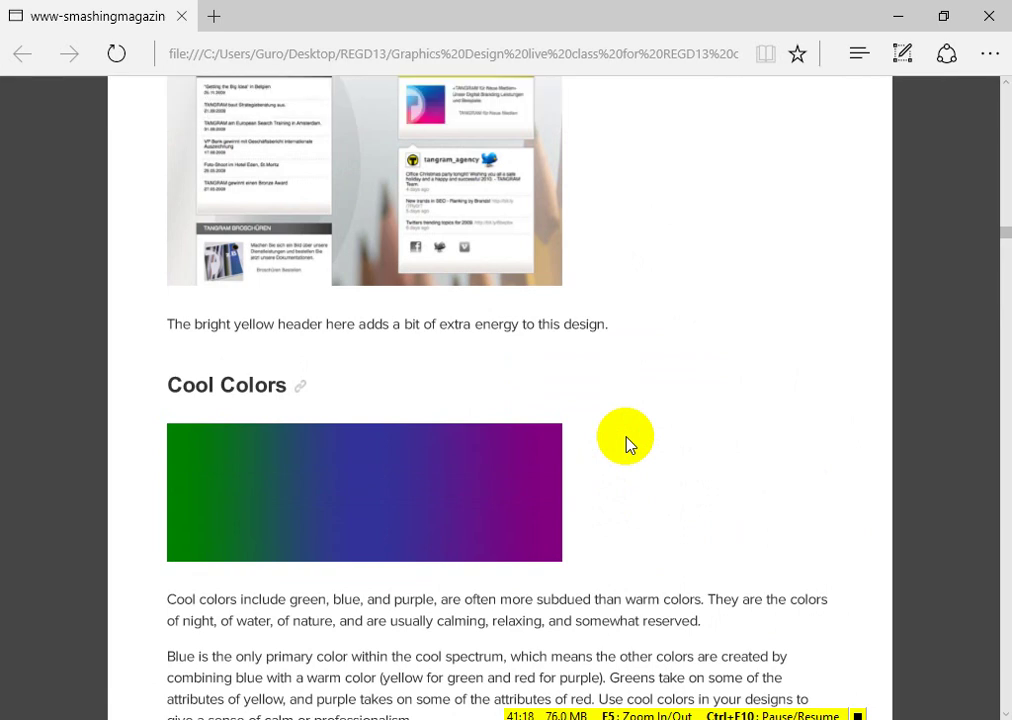
pyautogui.scroll(4, 648, 362)
pyautogui.scroll(2, 648, 362)
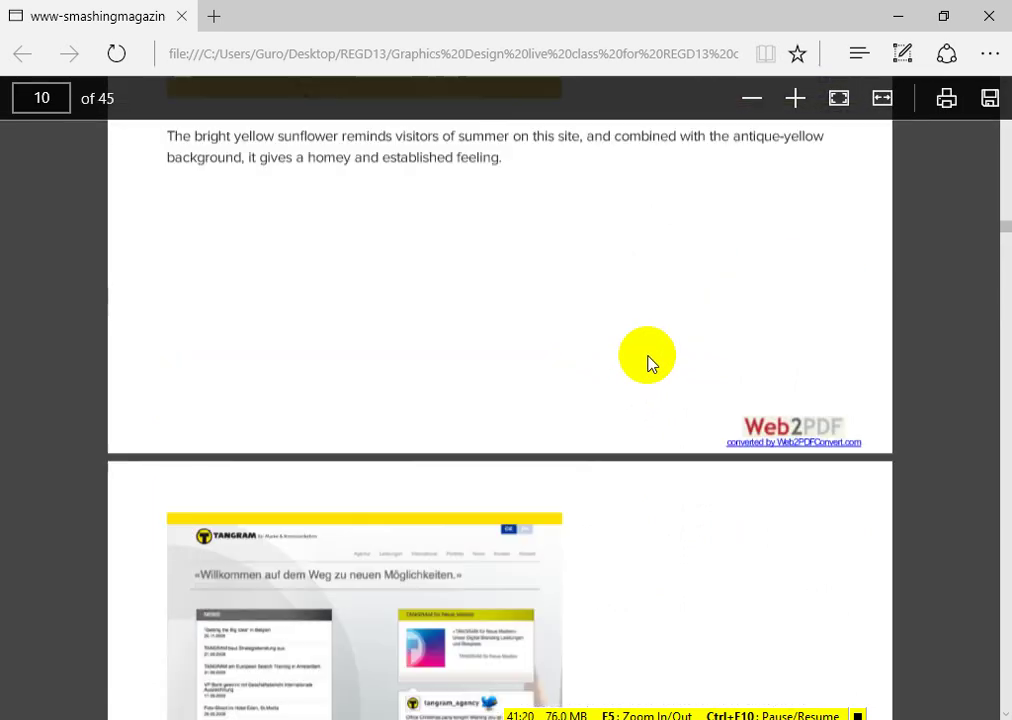
pyautogui.scroll(4, 648, 362)
pyautogui.scroll(3, 648, 362)
pyautogui.scroll(5, 648, 362)
pyautogui.scroll(4, 648, 362)
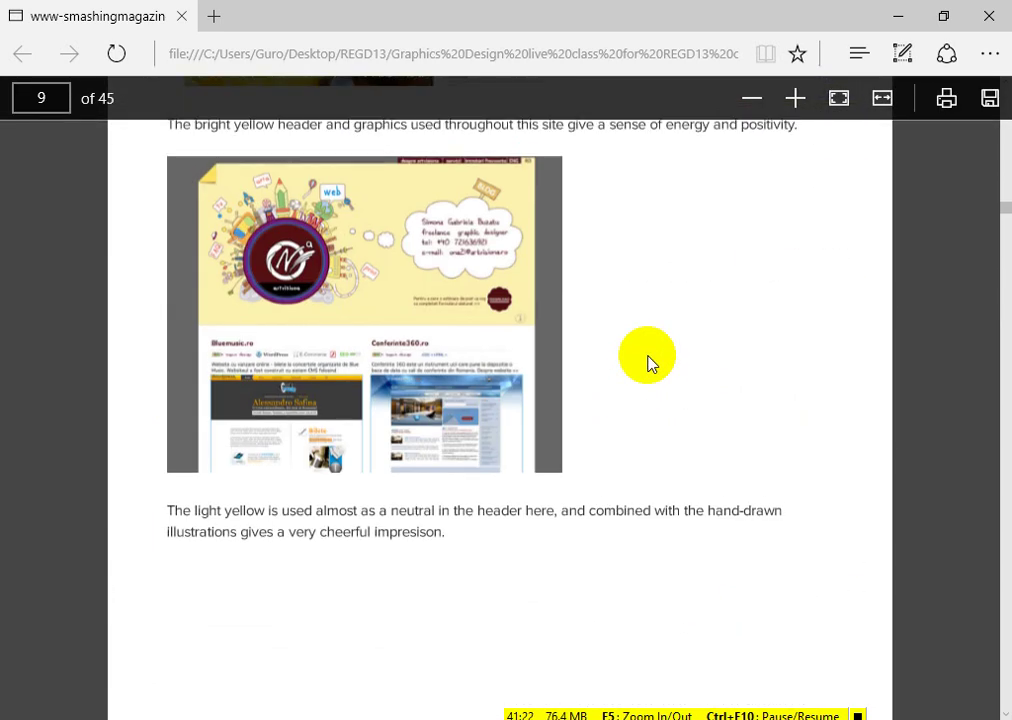
pyautogui.scroll(2, 648, 362)
pyautogui.scroll(3, 648, 362)
pyautogui.scroll(4, 648, 362)
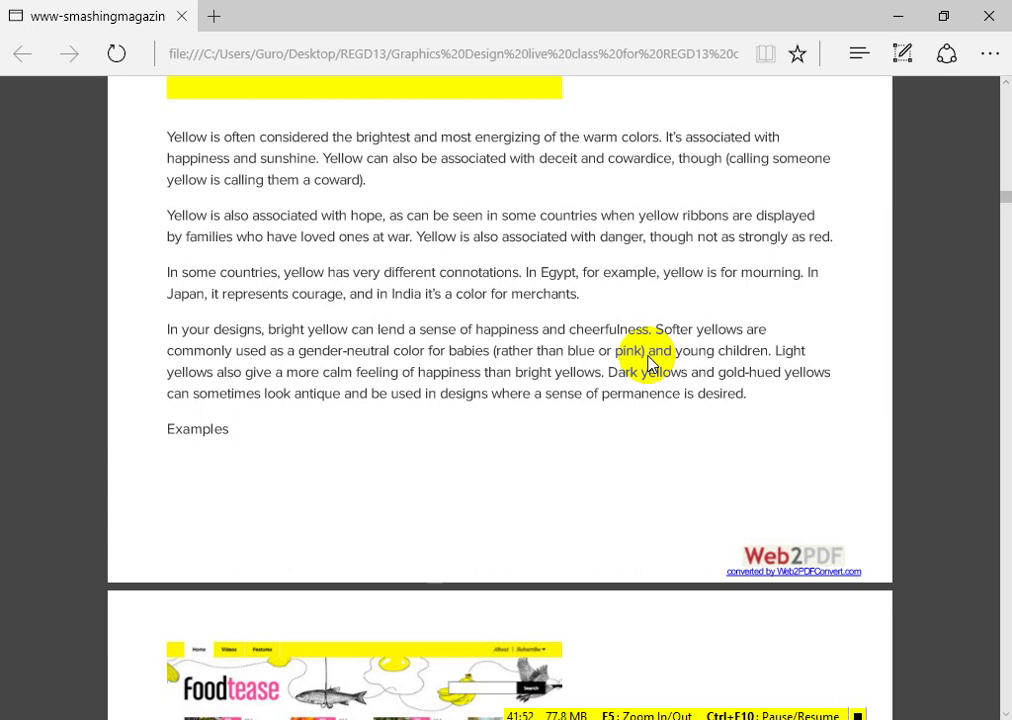
# Step: Scroll into the blue colour pages, then select and deselect the blue paragraphs
pyautogui.scroll(5, 558, 332)
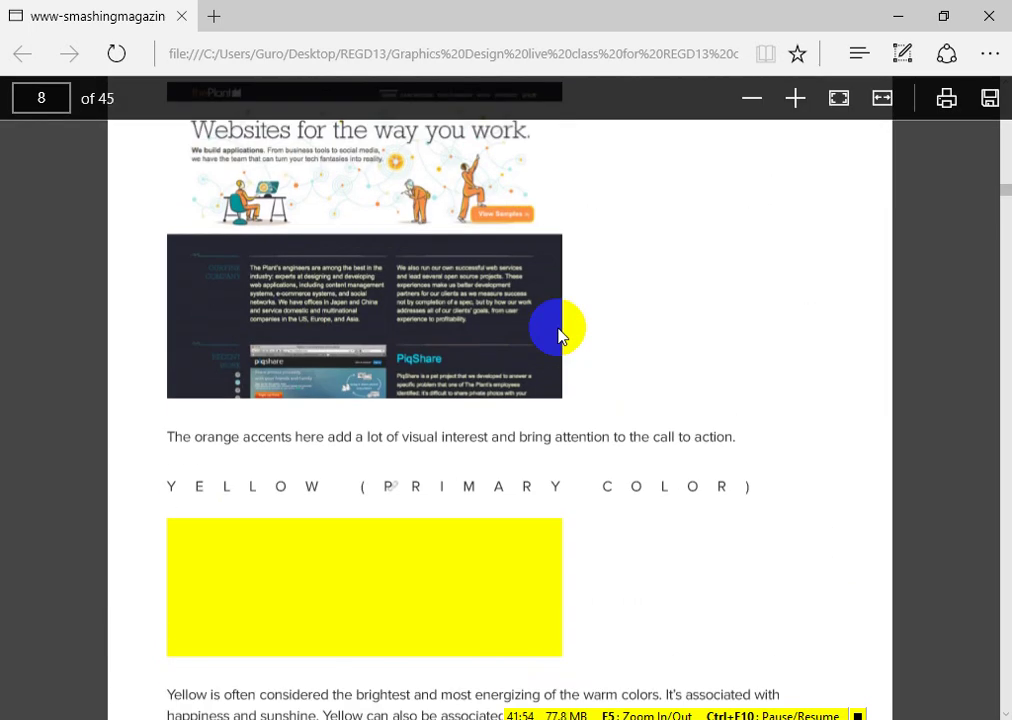
pyautogui.scroll(-8, 603, 332)
pyautogui.scroll(-6, 625, 352)
pyautogui.scroll(-5, 626, 348)
pyautogui.scroll(-5, 628, 339)
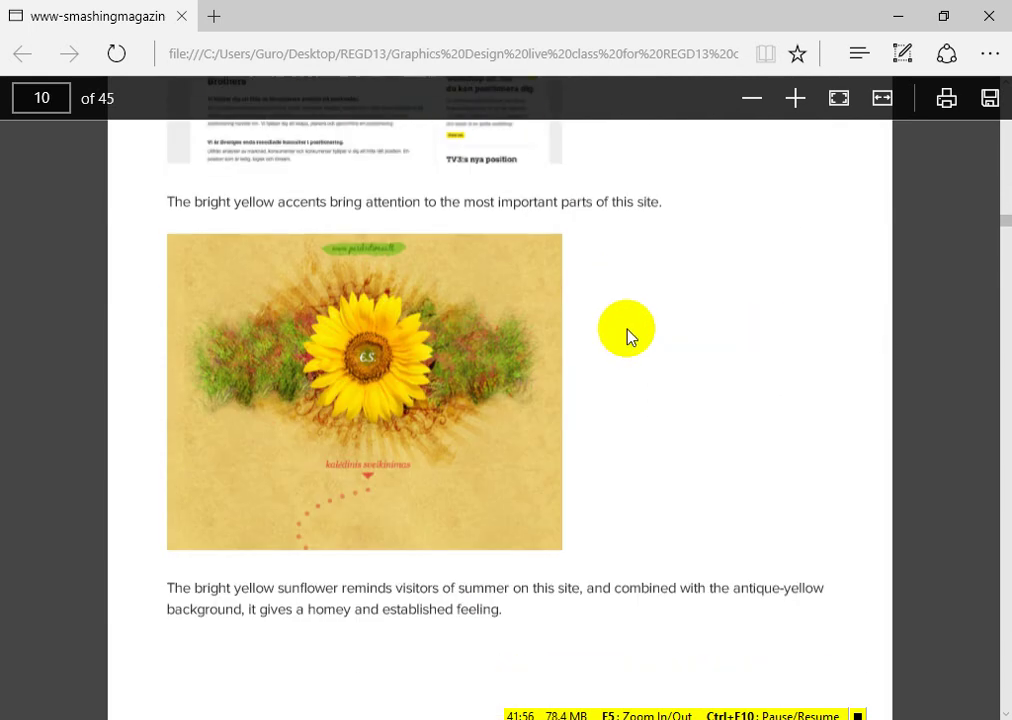
pyautogui.scroll(-5, 628, 339)
pyautogui.scroll(-5, 634, 352)
pyautogui.scroll(-5, 660, 365)
pyautogui.scroll(-5, 707, 370)
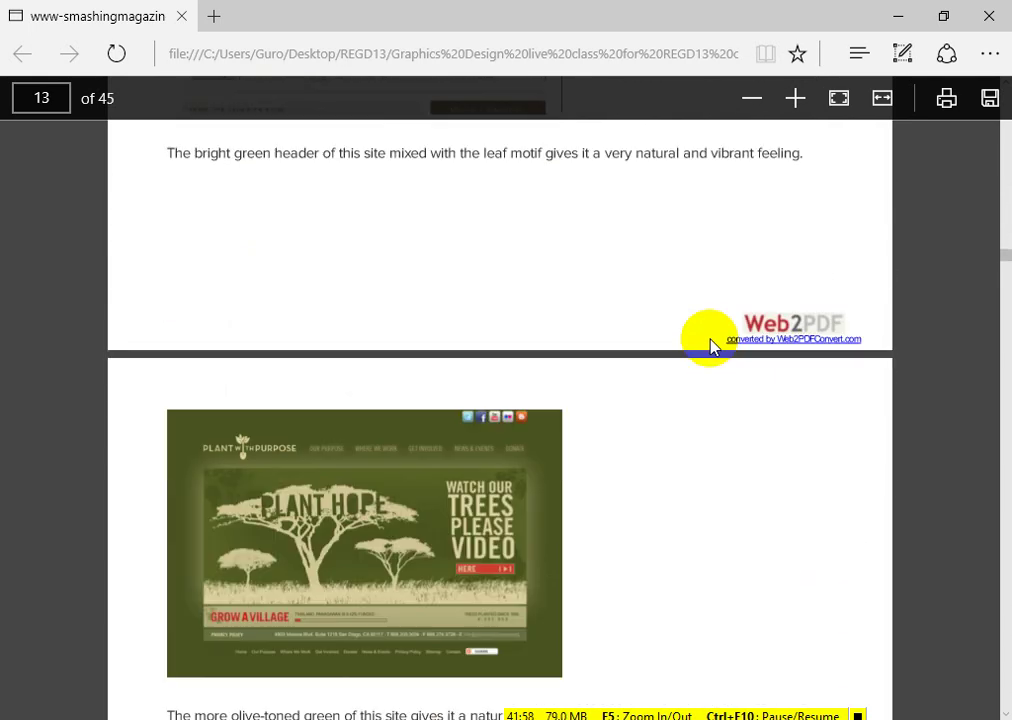
pyautogui.scroll(-5, 714, 345)
pyautogui.scroll(-5, 718, 357)
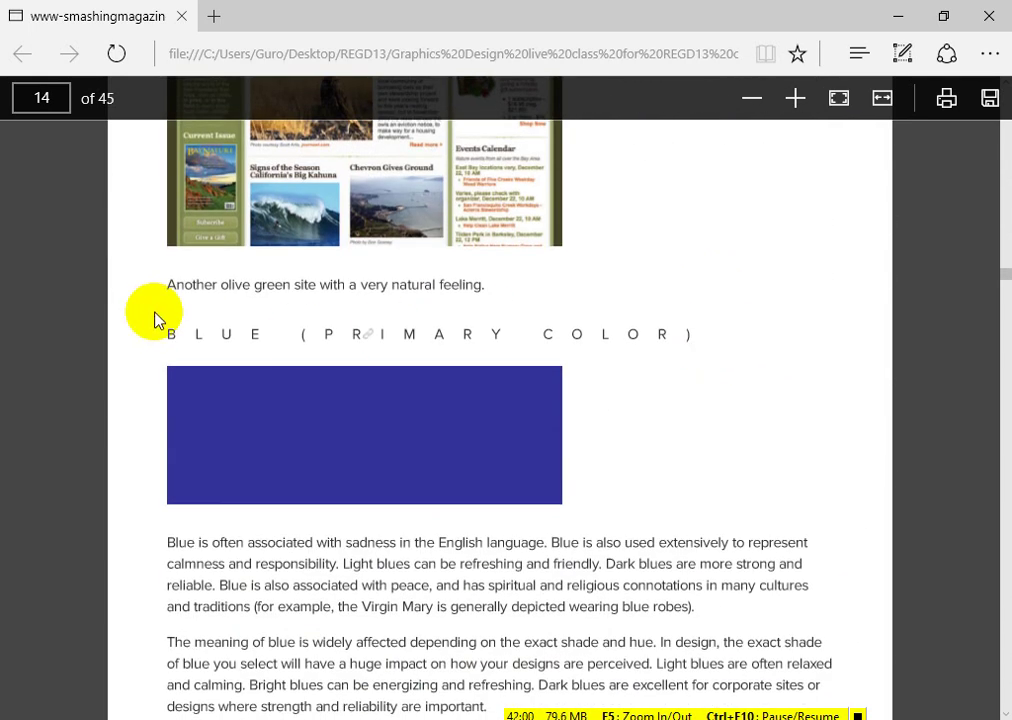
pyautogui.scroll(-3, 282, 366)
pyautogui.scroll(-4, 332, 300)
pyautogui.scroll(2, 332, 300)
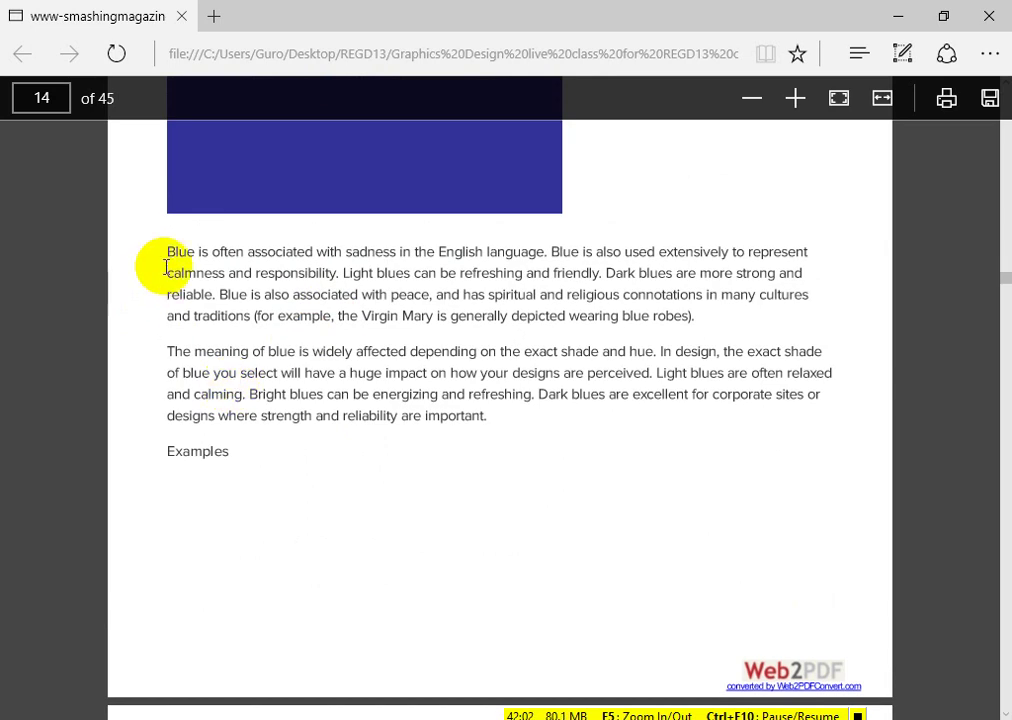
pyautogui.moveTo(168, 250); pyautogui.dragTo(494, 433)
pyautogui.click(248, 454)
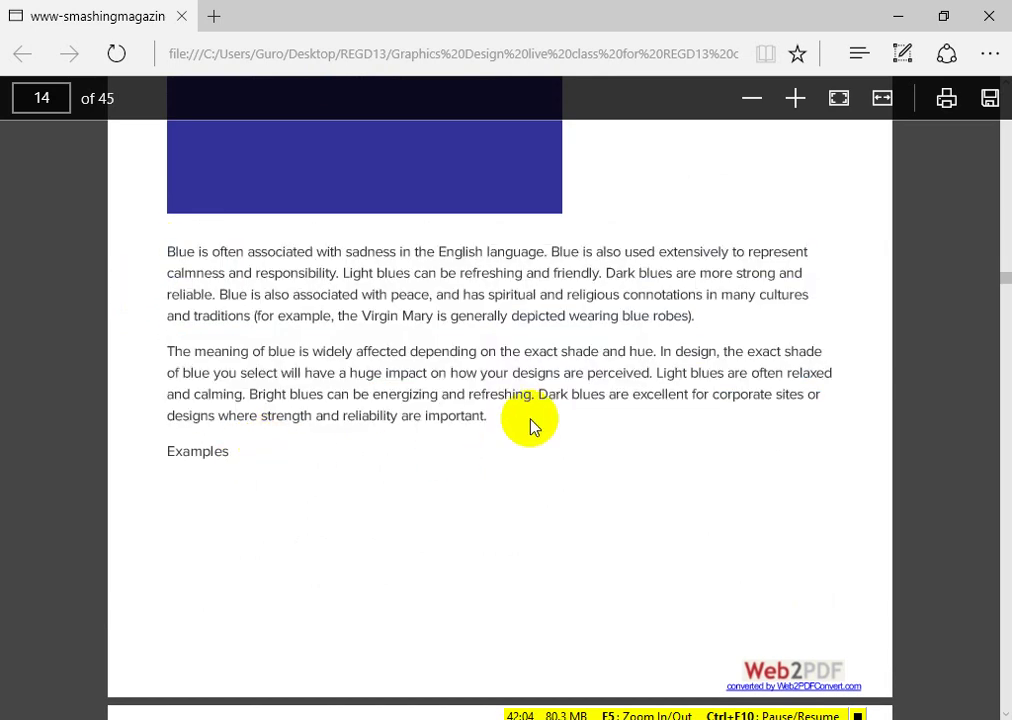
# Step: Scroll on to the Purple section on page 17 and close Edge
pyautogui.scroll(4, 544, 418)
pyautogui.scroll(-6, 593, 425)
pyautogui.scroll(-5, 593, 425)
pyautogui.scroll(-5, 669, 377)
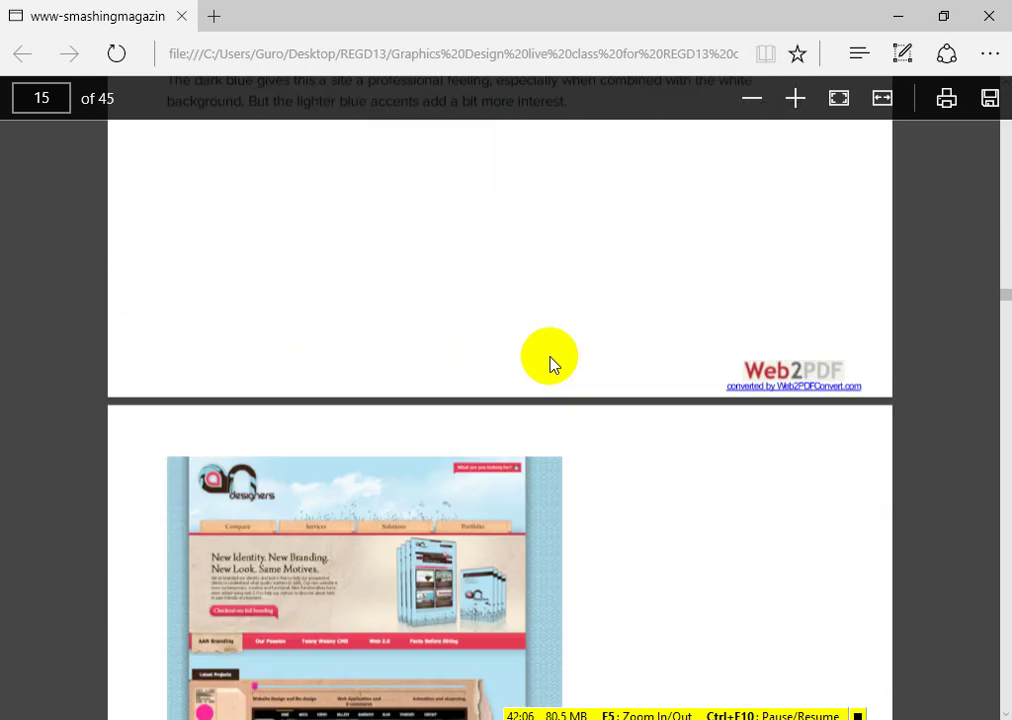
pyautogui.scroll(-5, 549, 357)
pyautogui.scroll(-4, 632, 402)
pyautogui.scroll(-5, 655, 413)
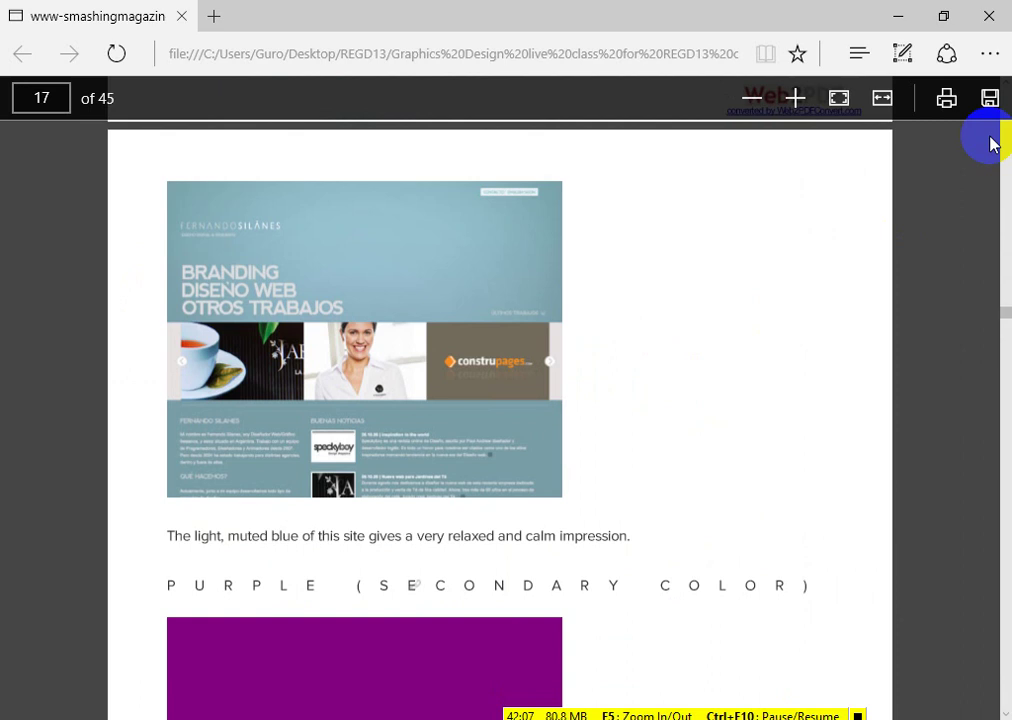
pyautogui.click(989, 16)
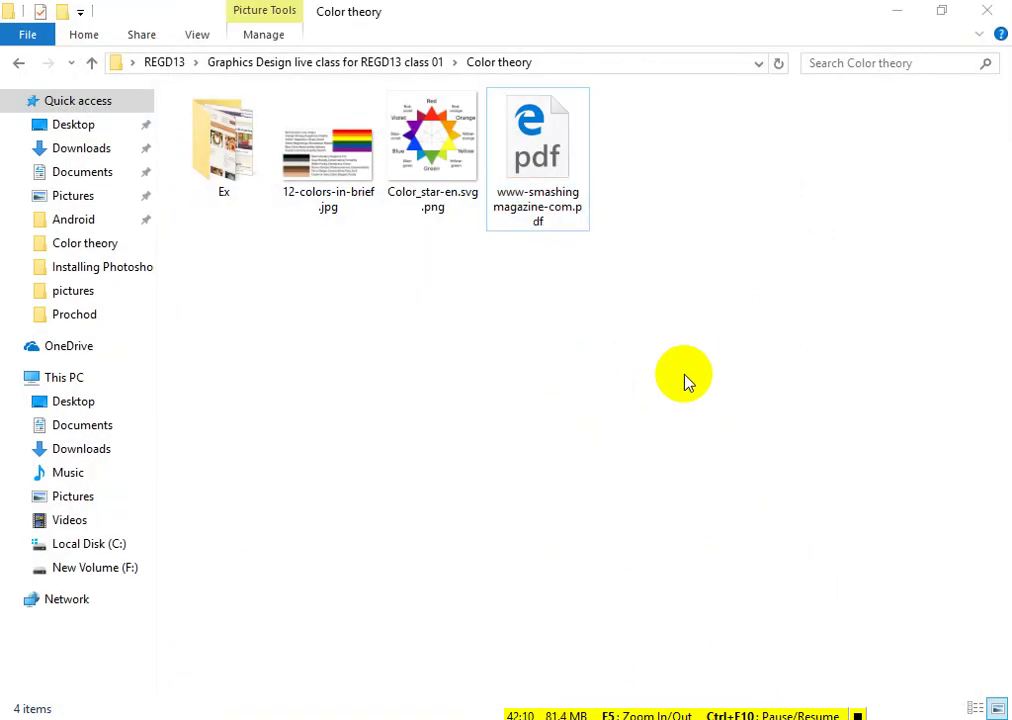
pyautogui.doubleClick(532, 168)
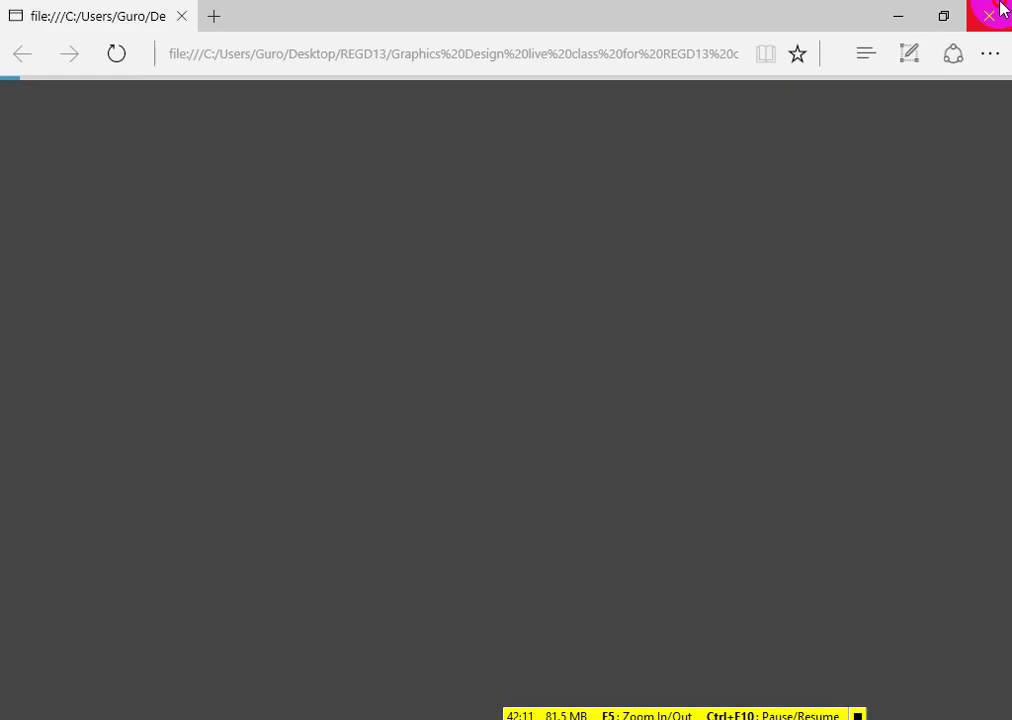
pyautogui.click(989, 14)
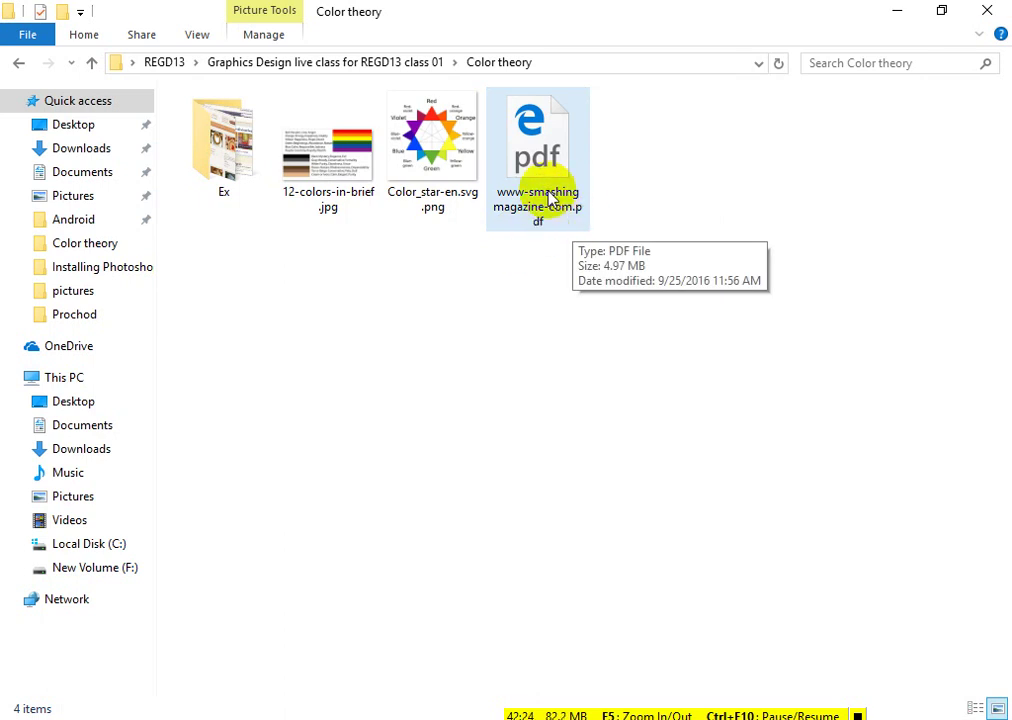
pyautogui.click(558, 218)
pyautogui.doubleClick(558, 180)
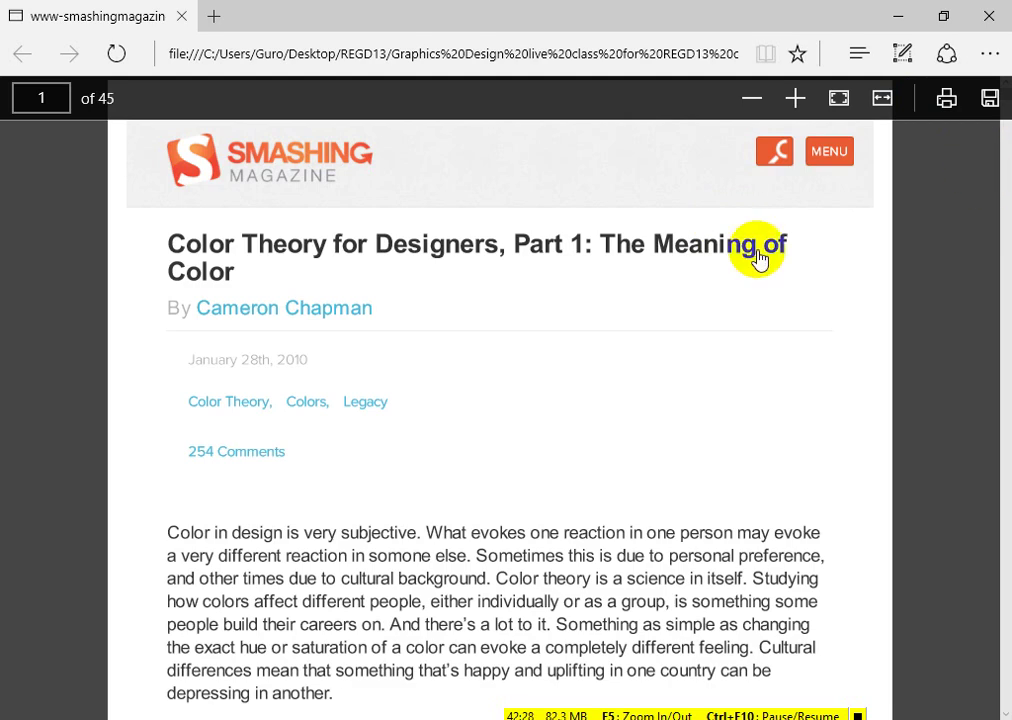
pyautogui.scroll(-5, 757, 260)
pyautogui.scroll(5, 718, 289)
pyautogui.scroll(-1, 718, 287)
pyautogui.scroll(-5, 994, 187)
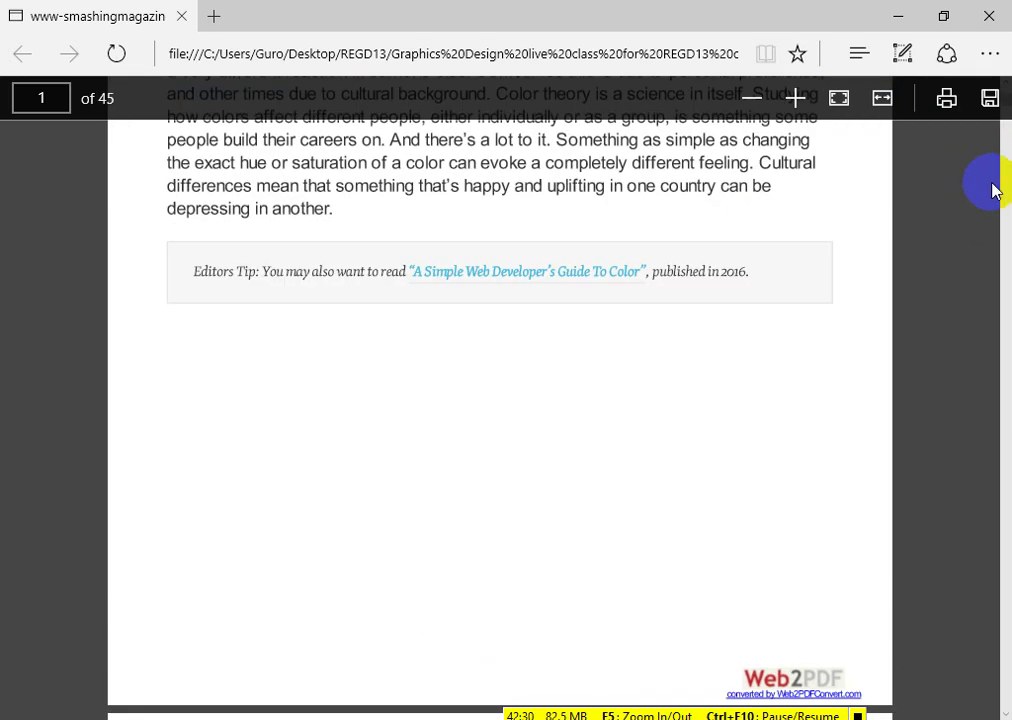
pyautogui.scroll(-5, 975, 269)
pyautogui.scroll(-5, 1000, 275)
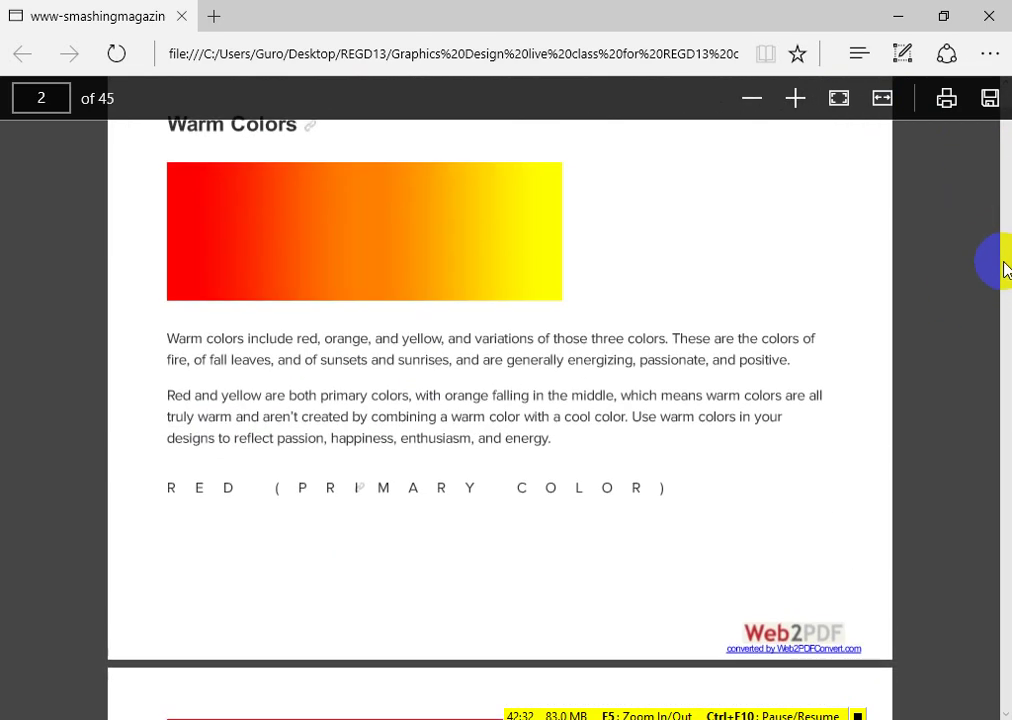
pyautogui.scroll(-3, 1005, 250)
pyautogui.scroll(-10, 1002, 450)
pyautogui.scroll(-10, 1001, 670)
pyautogui.scroll(-10, 1005, 300)
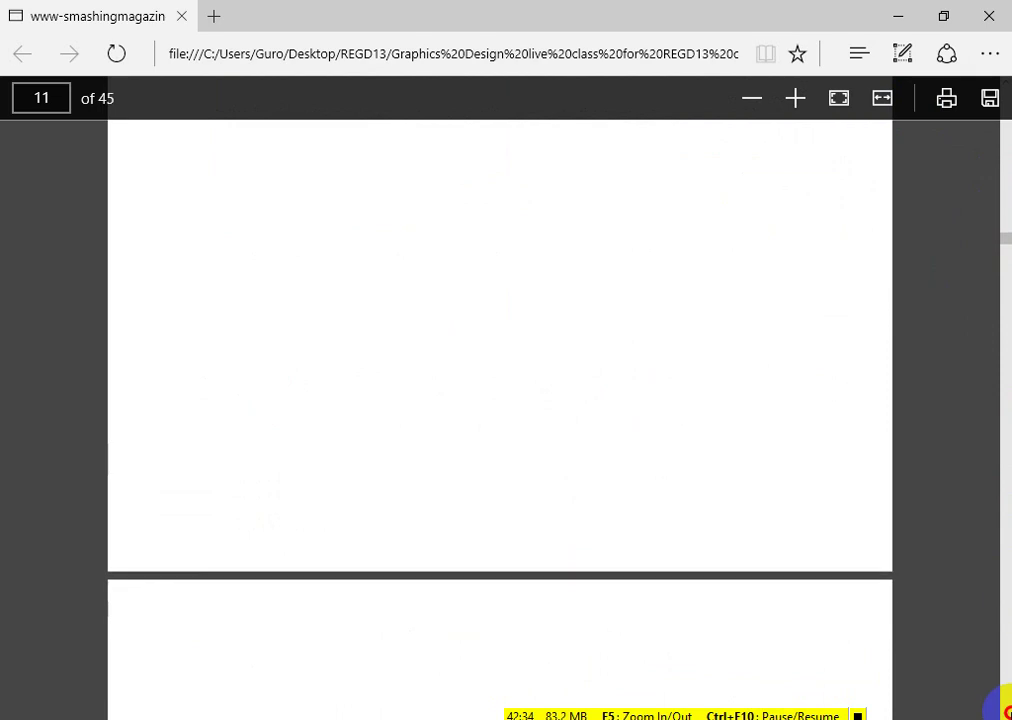
pyautogui.scroll(-10, 1005, 282)
pyautogui.scroll(-5, 996, 256)
pyautogui.moveTo(1006, 268); pyautogui.dragTo(996, 97)
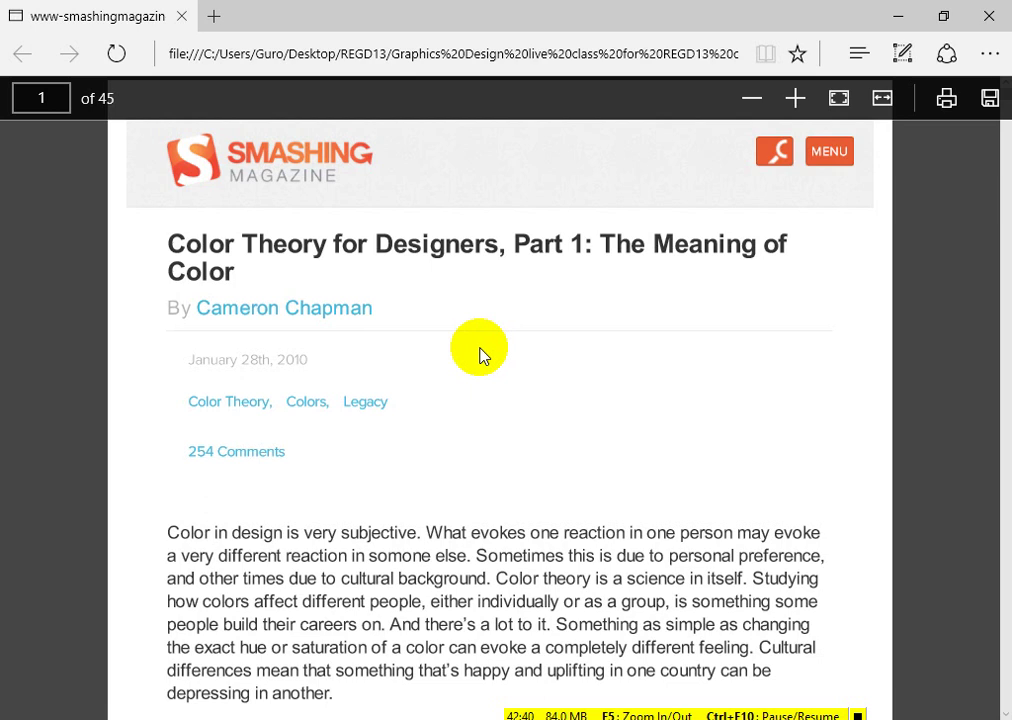
pyautogui.click(989, 16)
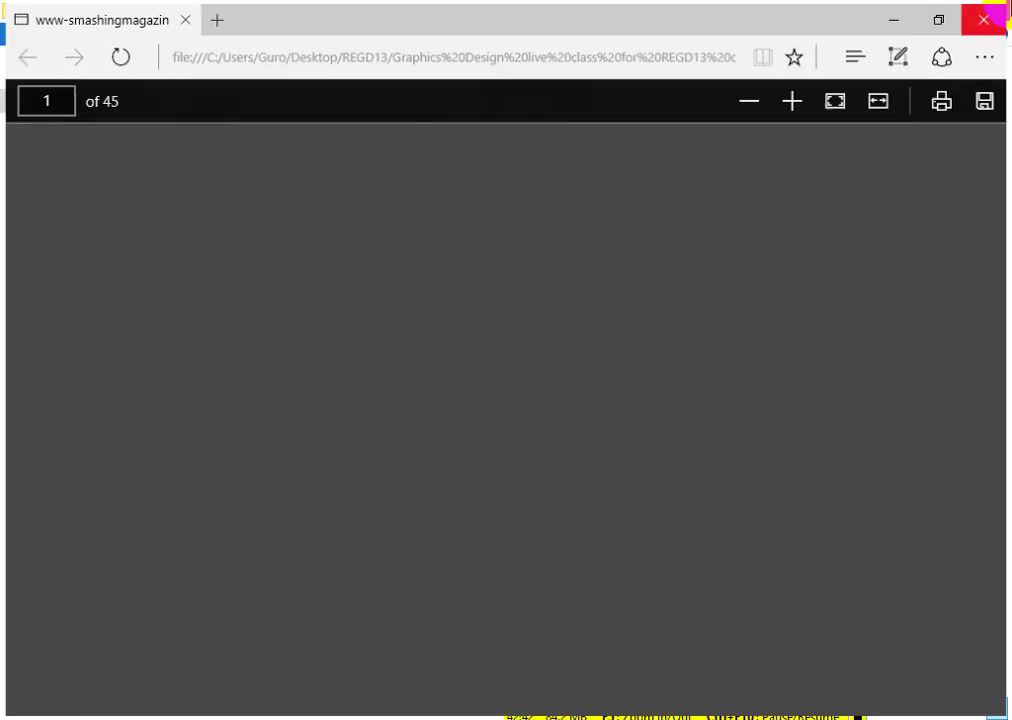
# Step: Refresh the Color theory folder and open Todo list.txt below 'Warm and Cool Color'
pyautogui.rightClick(436, 406)
pyautogui.click(486, 484)
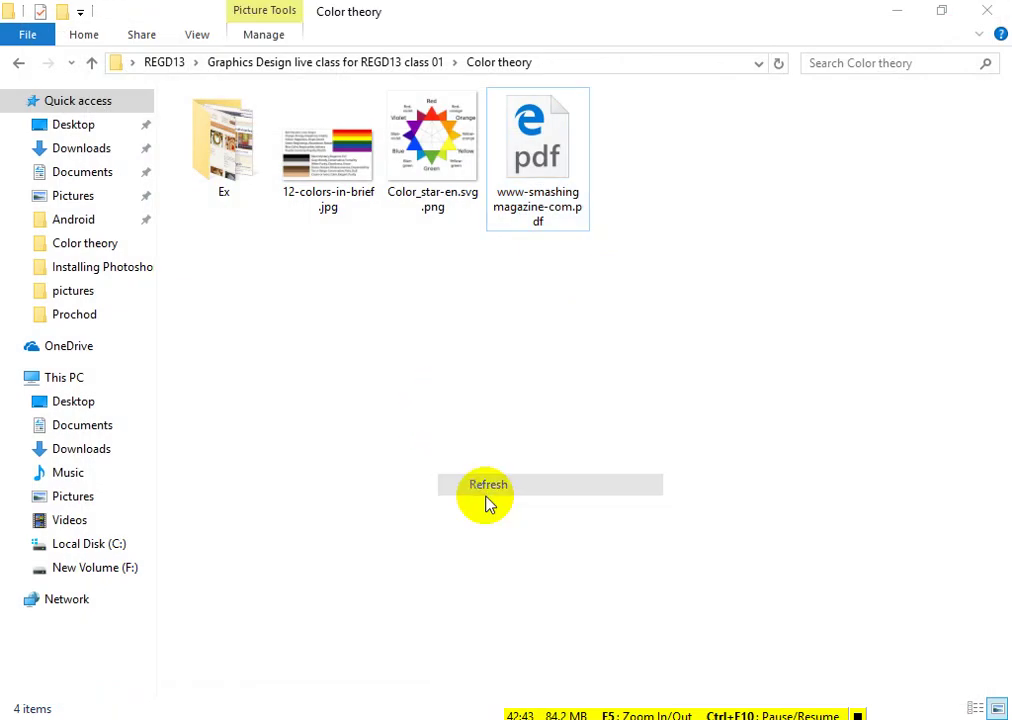
pyautogui.click(825, 710)
pyautogui.click(208, 394)
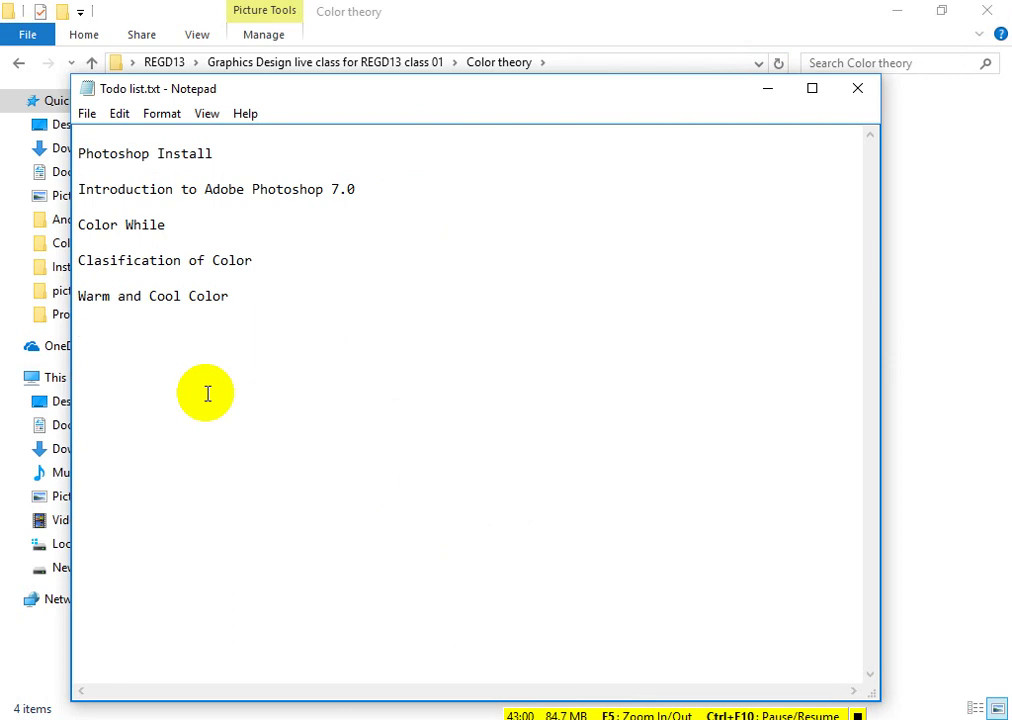
# Step: Add the line 'Project How to Design Gold Tex' to the to-do list, then minimize Notepad
pyautogui.write('Projec')
pyautogui.write('t')
pyautogui.write('How ')
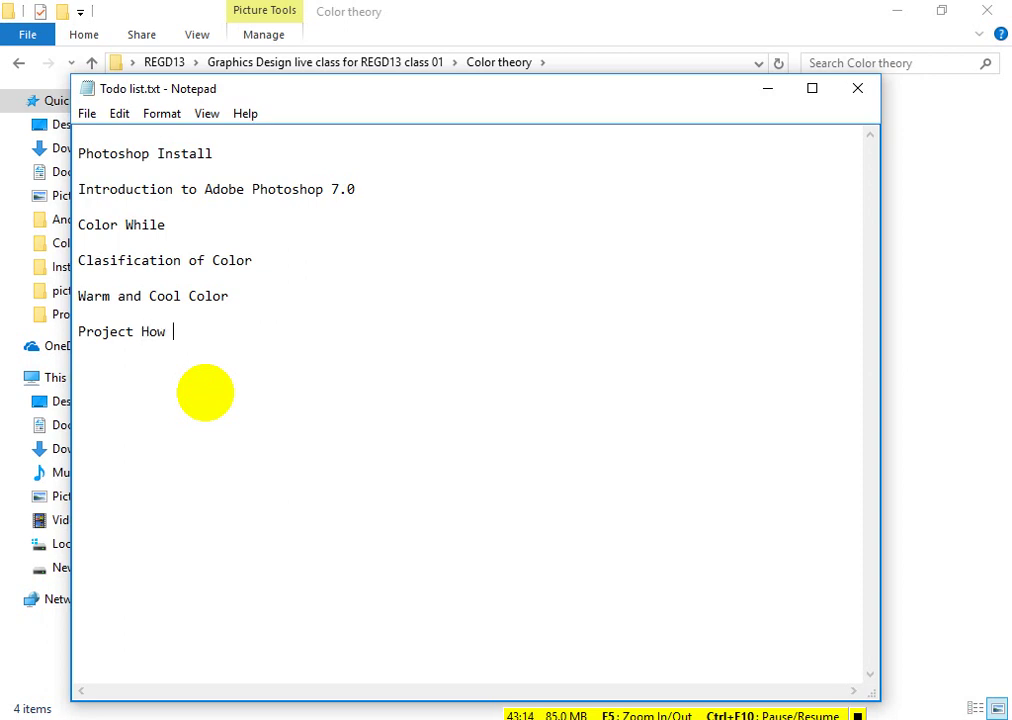
pyautogui.write('to ')
pyautogui.write('ri')
pyautogui.press('BackSpace')
pyautogui.press('BackSpace')
pyautogui.write('wr')
pyautogui.press('BackSpace')
pyautogui.press('BackSpace')
pyautogui.write('Des')
pyautogui.write('ign Gold Text')
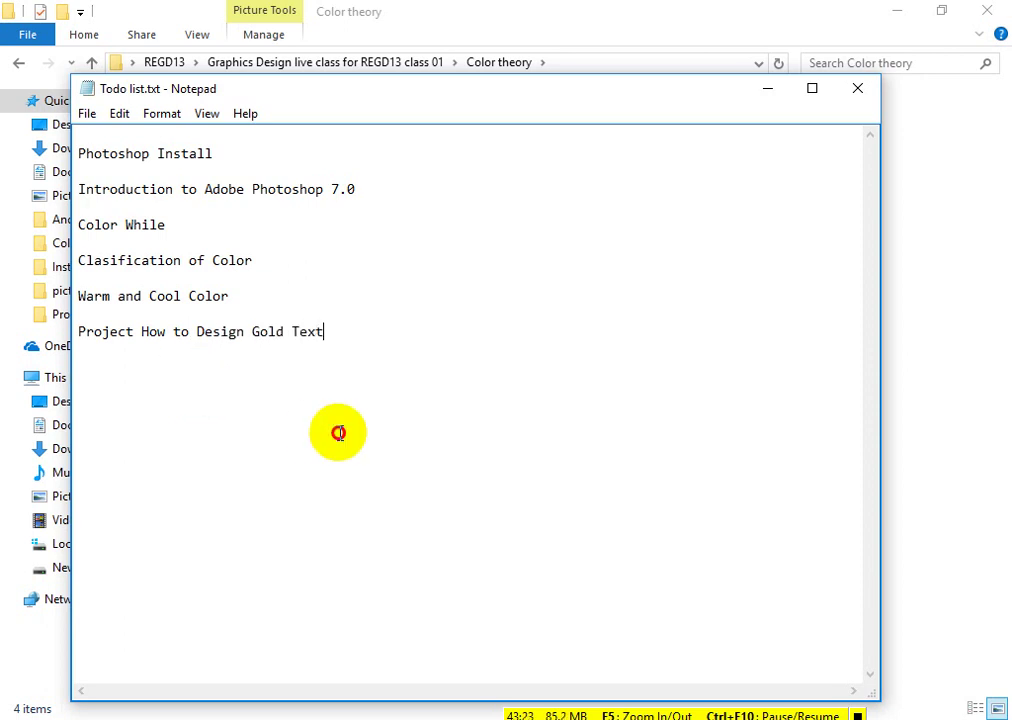
pyautogui.click(767, 88)
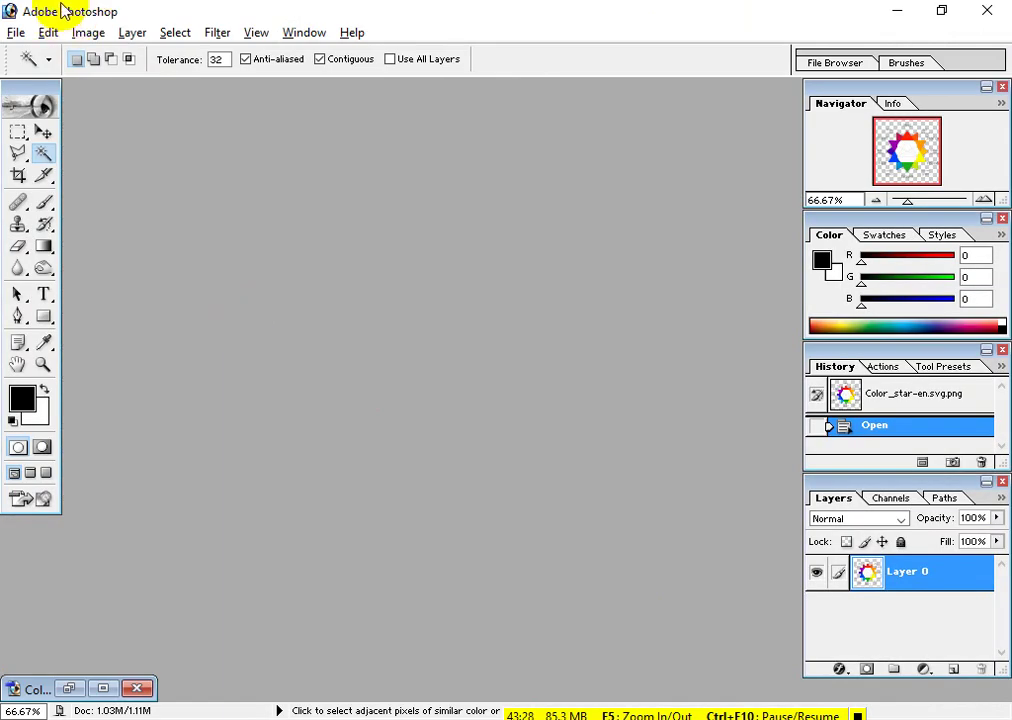
# Step: Create a new white 7 x 5 inch document at 72 ppi and enlarge its window
pyautogui.click(16, 32)
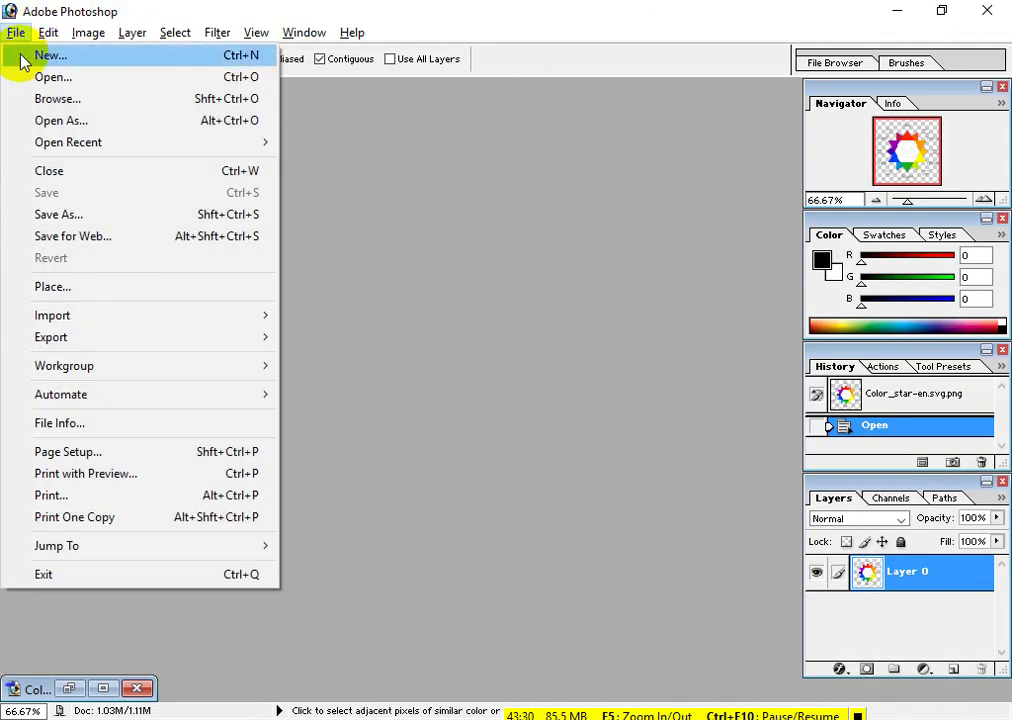
pyautogui.click(24, 57)
pyautogui.moveTo(523, 226); pyautogui.dragTo(417, 174)
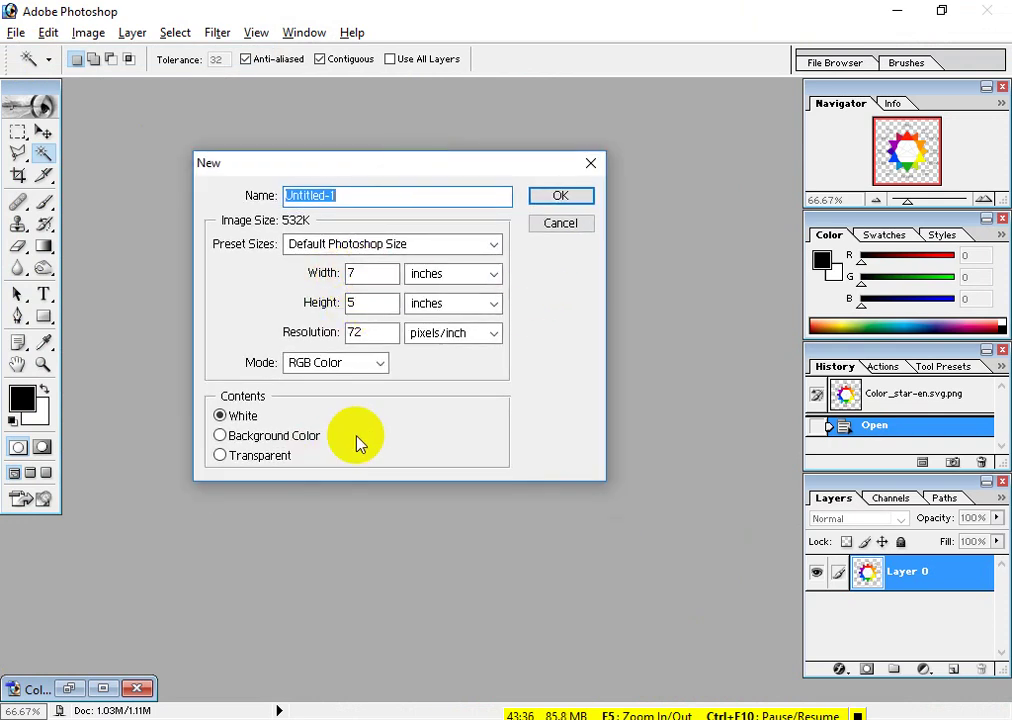
pyautogui.click(566, 198)
pyautogui.click(458, 106)
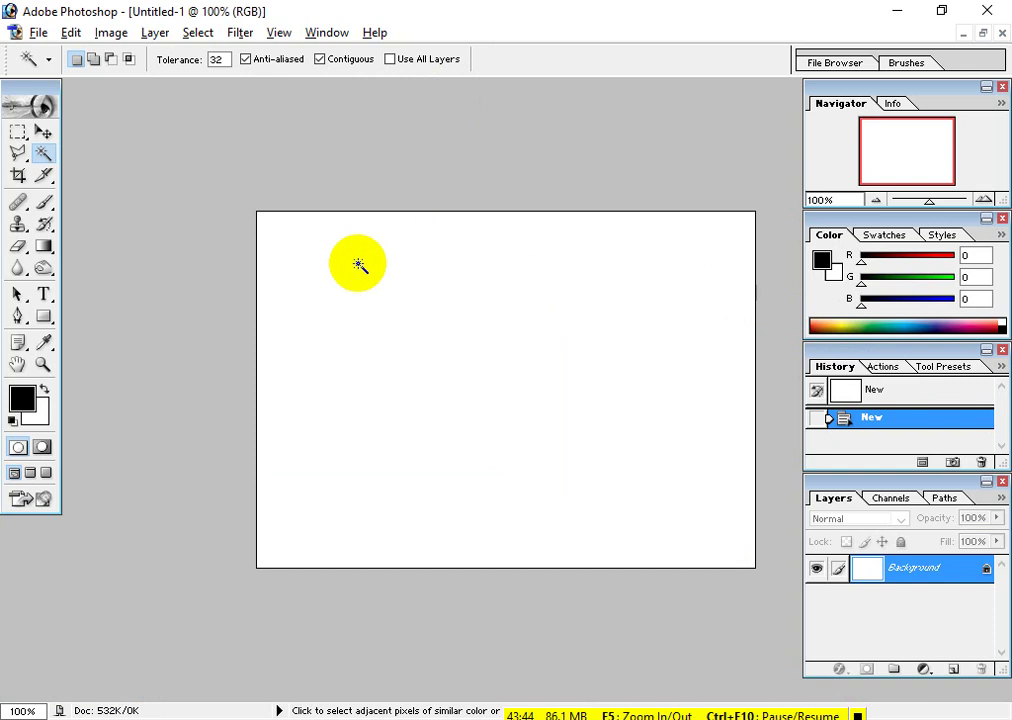
# Step: Fill the white Untitled-1 canvas solid black with the Paint Bucket, keeping black as foreground
pyautogui.click(43, 131)
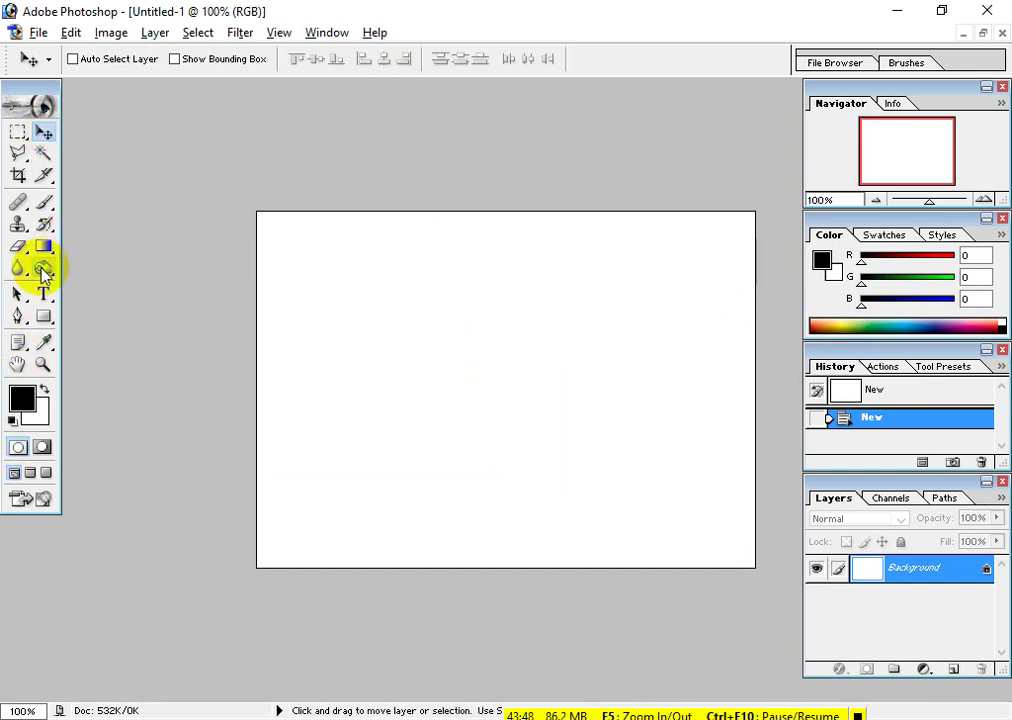
pyautogui.moveTo(44, 270); pyautogui.dragTo(140, 270)
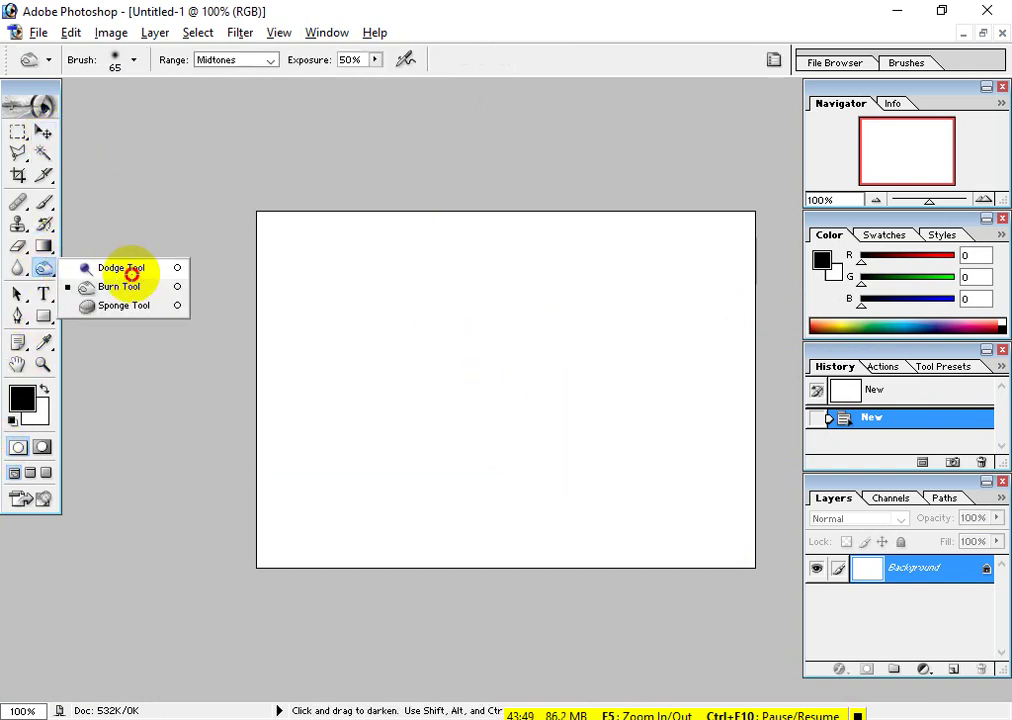
pyautogui.click(44, 245)
pyautogui.moveTo(44, 245); pyautogui.dragTo(126, 268)
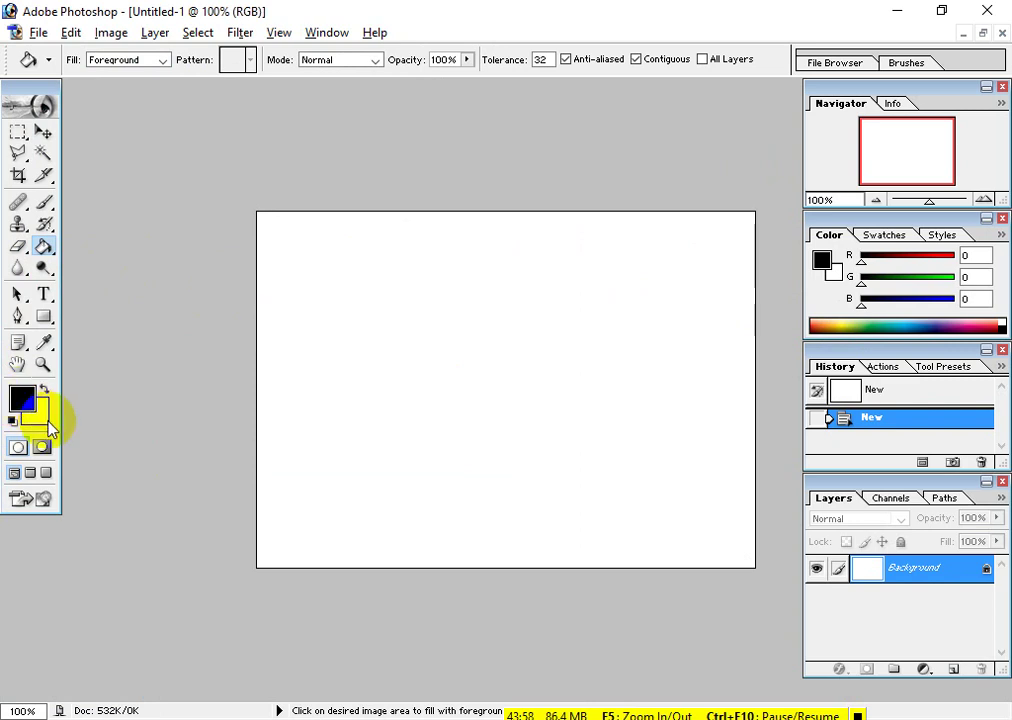
pyautogui.press('i')
pyautogui.click(21, 401)
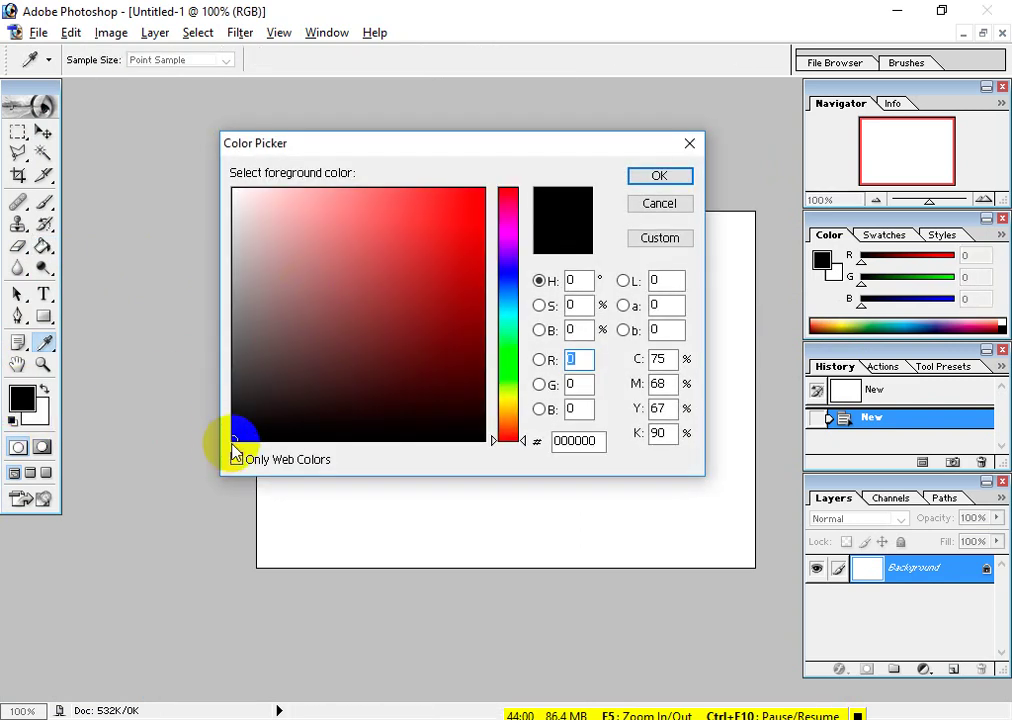
pyautogui.click(684, 174)
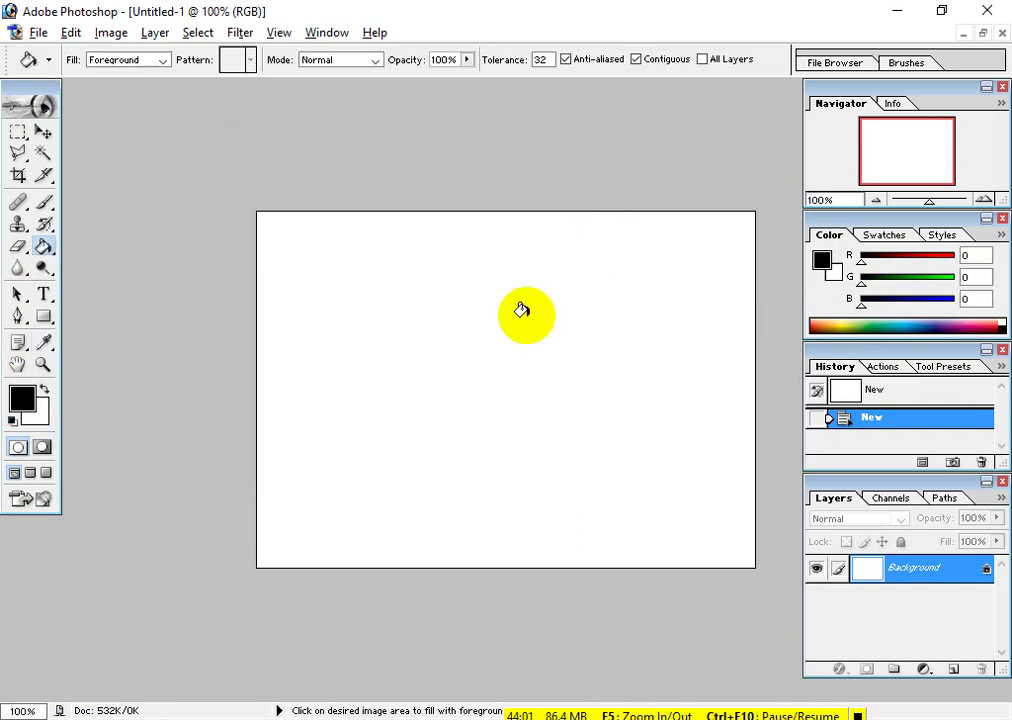
pyautogui.click(466, 361)
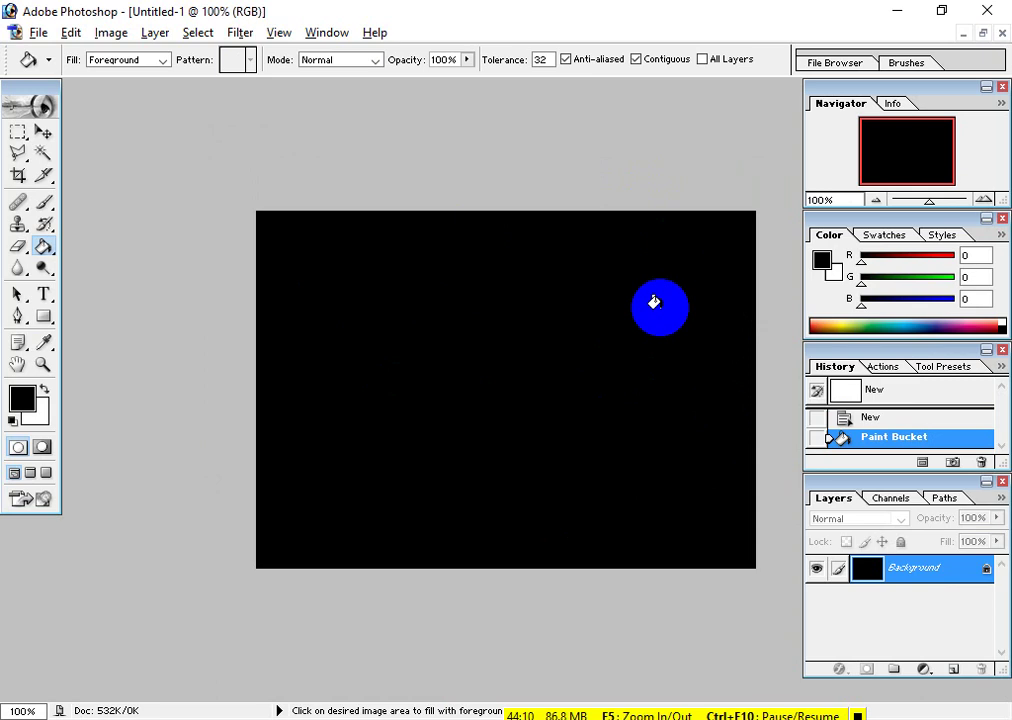
pyautogui.click(43, 131)
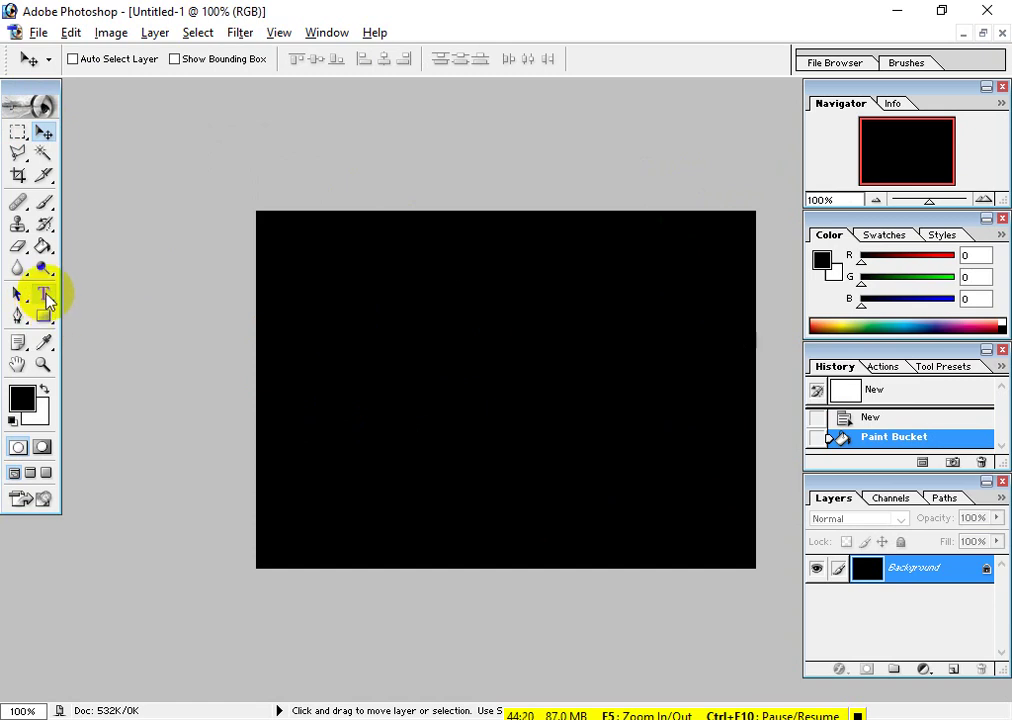
# Step: Refill the canvas black and bring up the Type tool's text colour picker
pyautogui.click(44, 296)
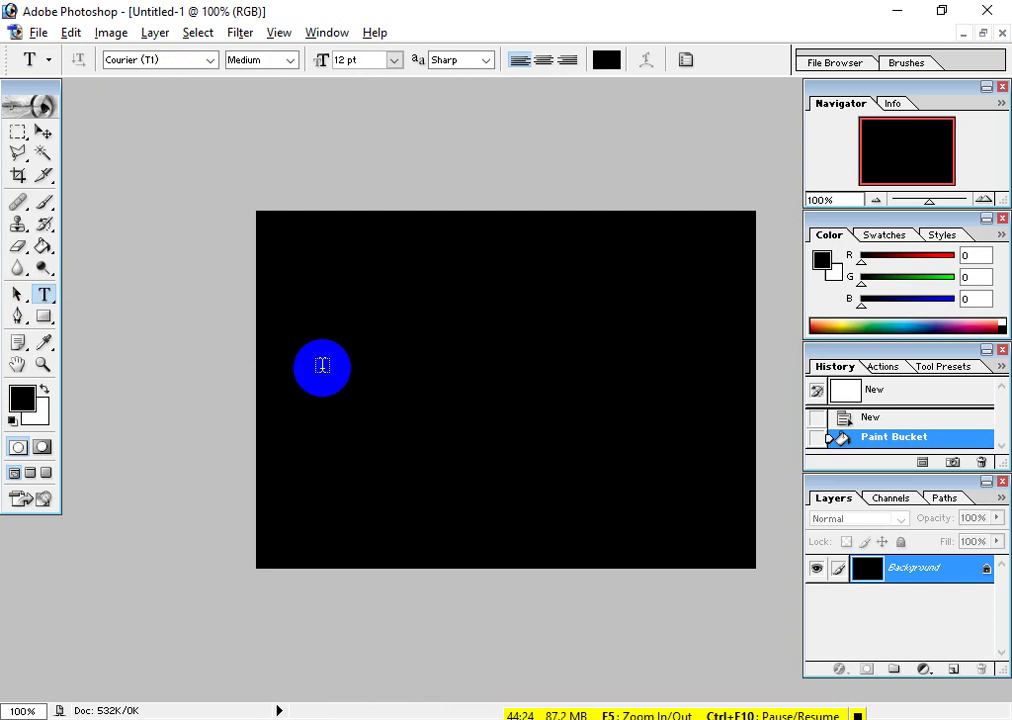
pyautogui.click(43, 132)
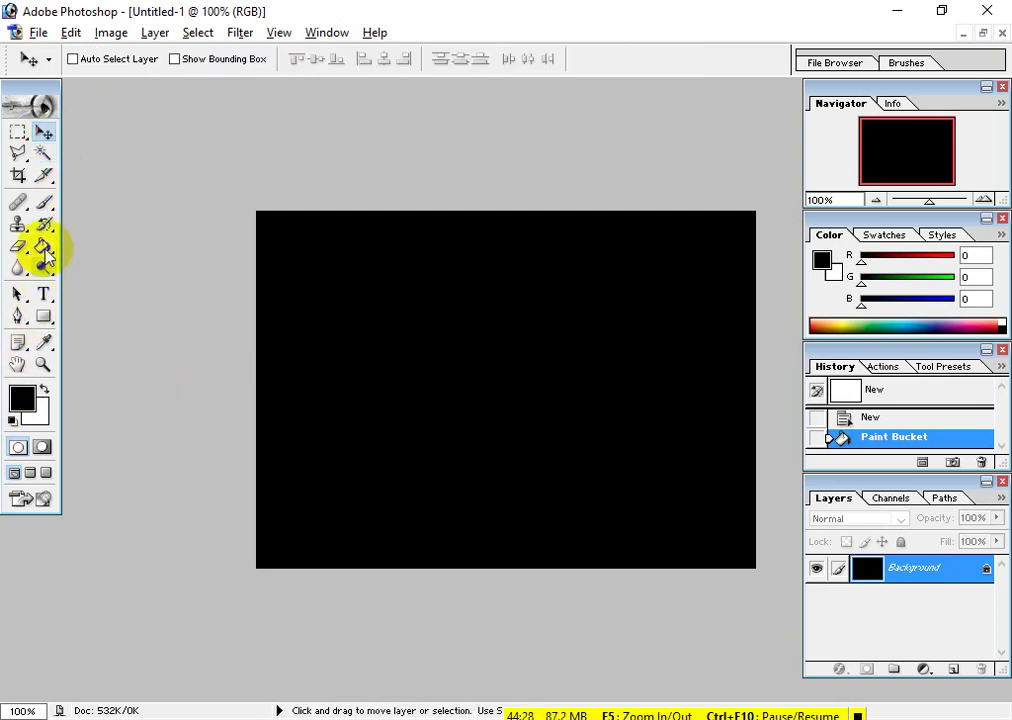
pyautogui.click(45, 250)
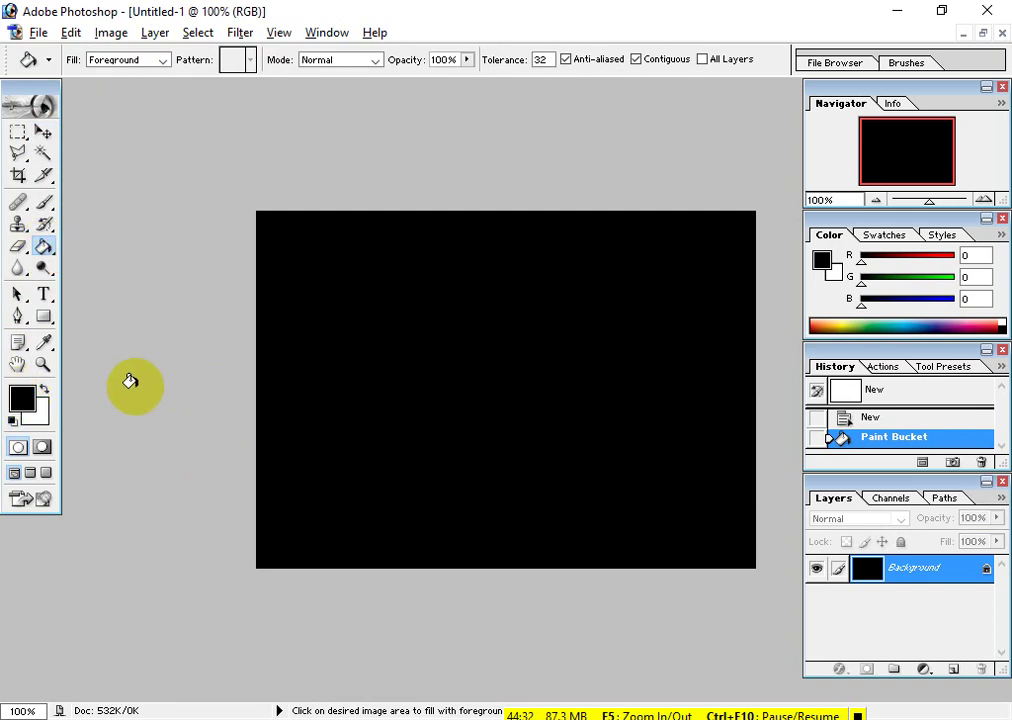
pyautogui.click(468, 349)
pyautogui.click(454, 400)
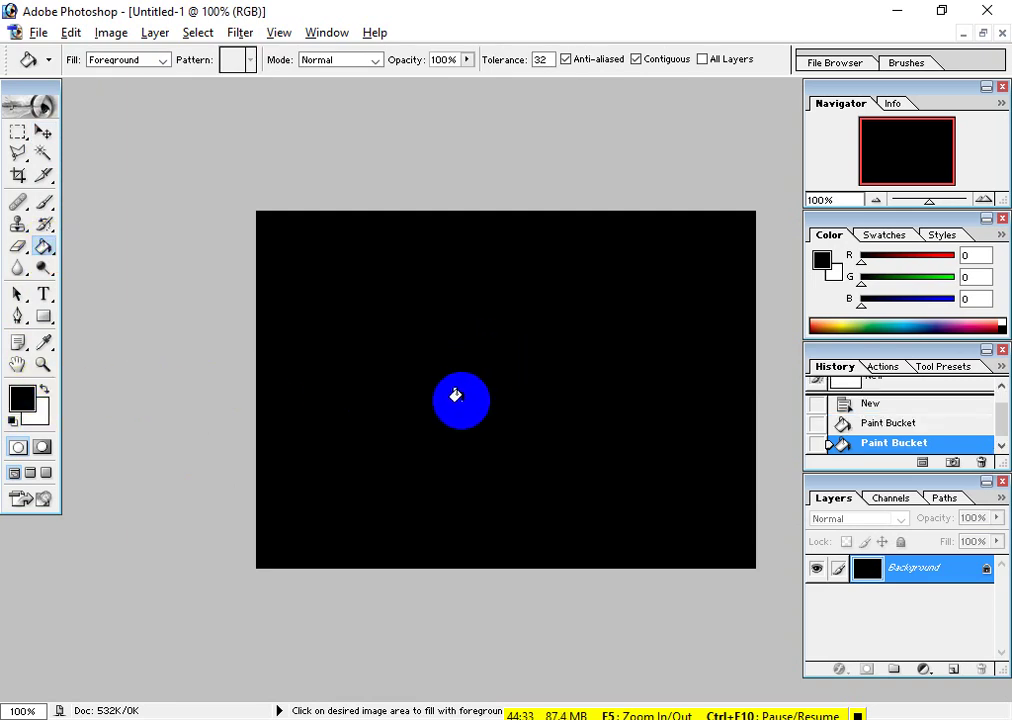
pyautogui.click(43, 131)
pyautogui.click(403, 388)
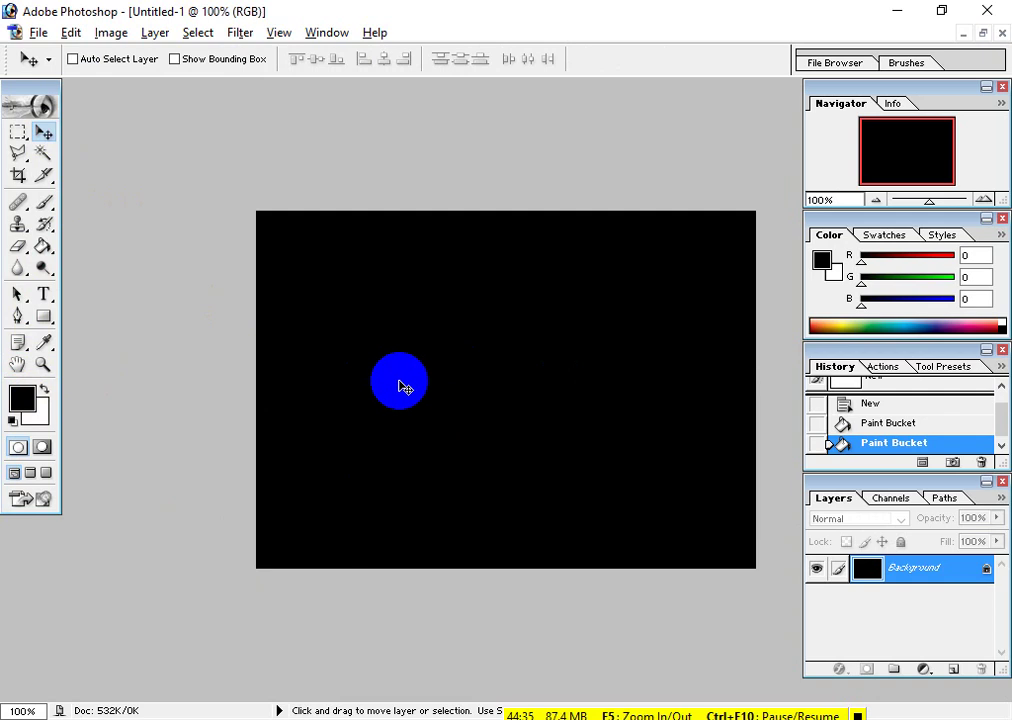
pyautogui.click(43, 294)
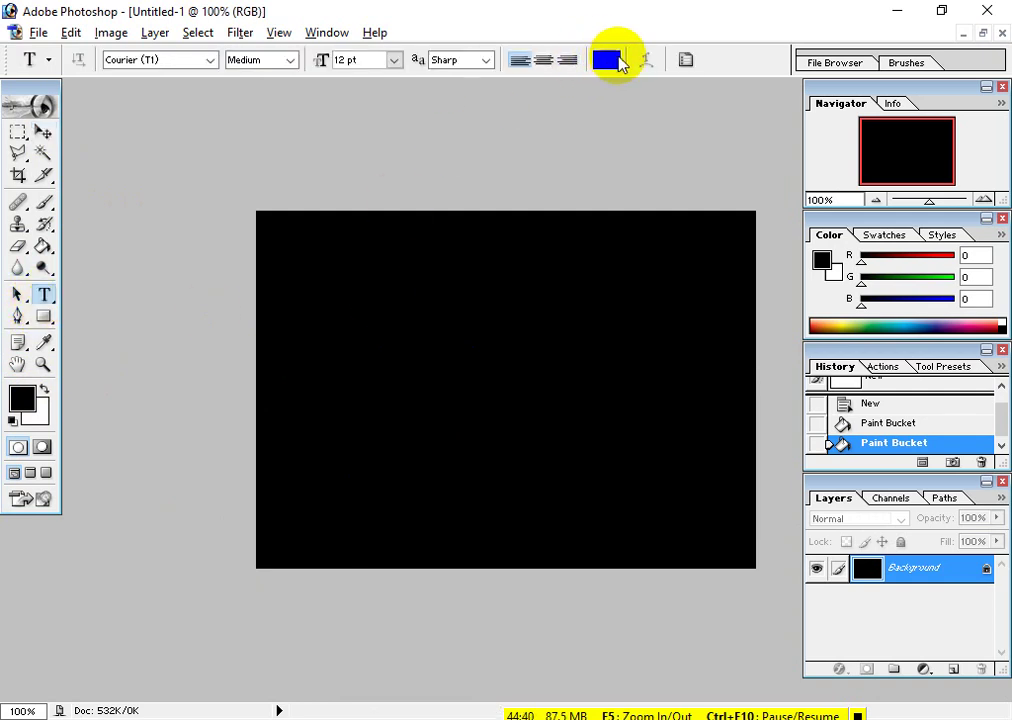
pyautogui.click(597, 62)
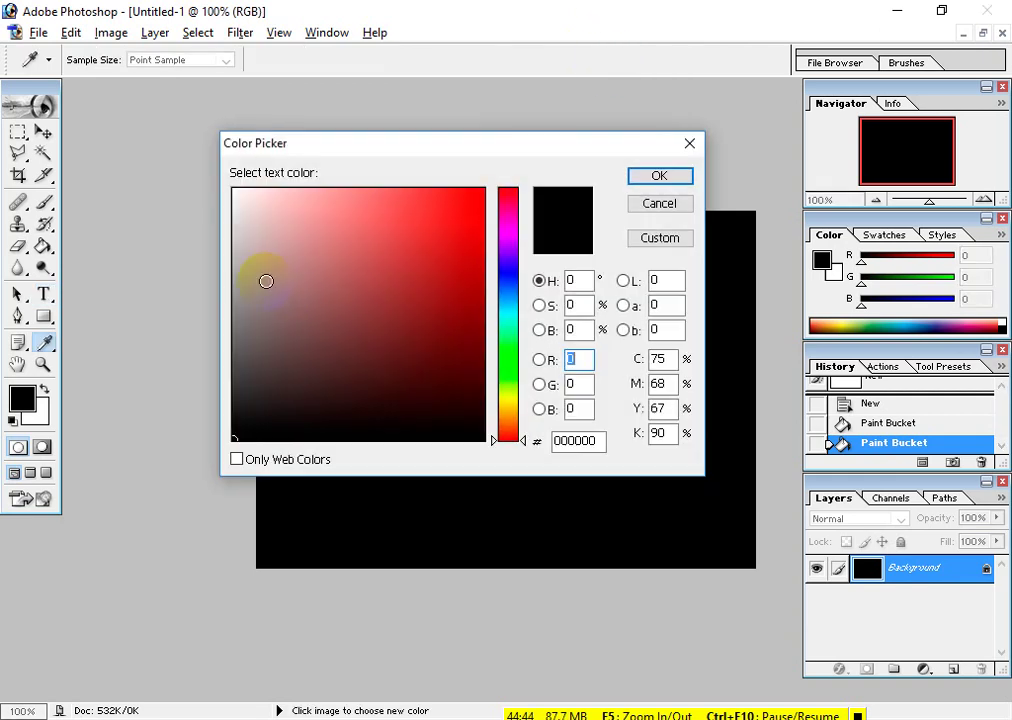
# Step: Shift the Color Picker hue to yellow and pick a bright gold shade
pyautogui.click(266, 226)
pyautogui.click(281, 257)
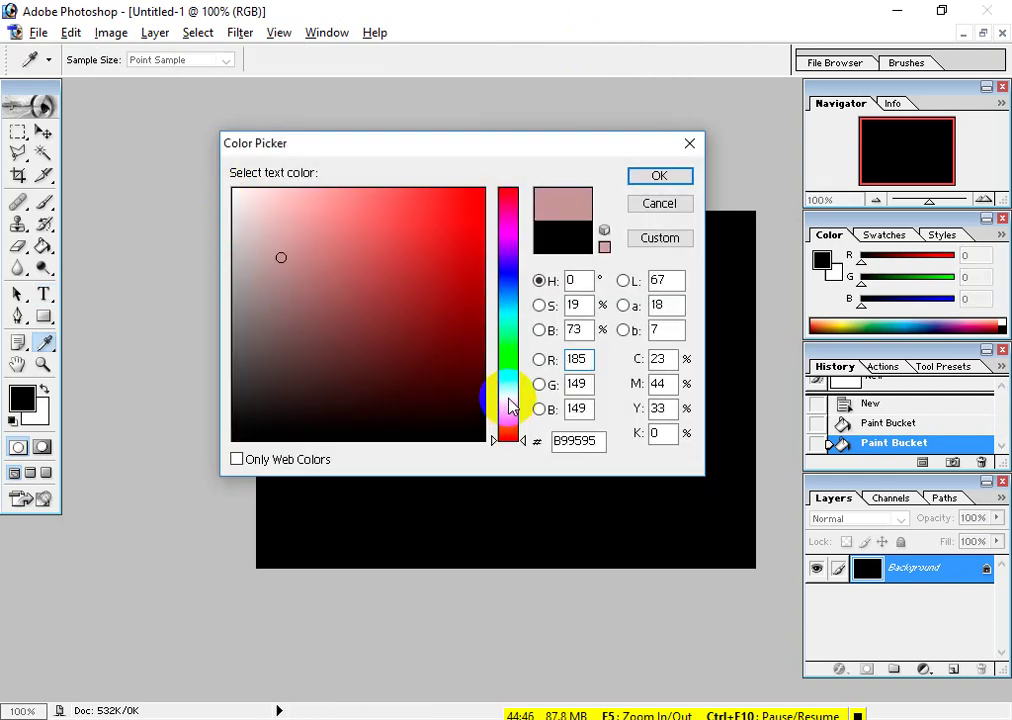
pyautogui.moveTo(510, 405); pyautogui.dragTo(517, 412)
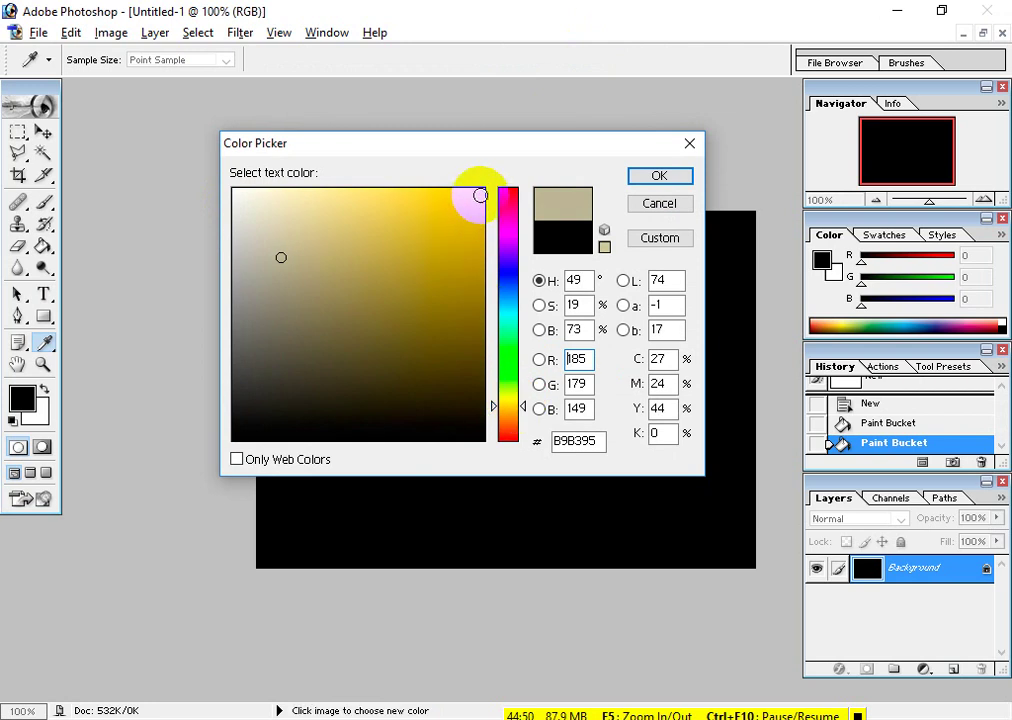
pyautogui.click(483, 190)
pyautogui.click(565, 200)
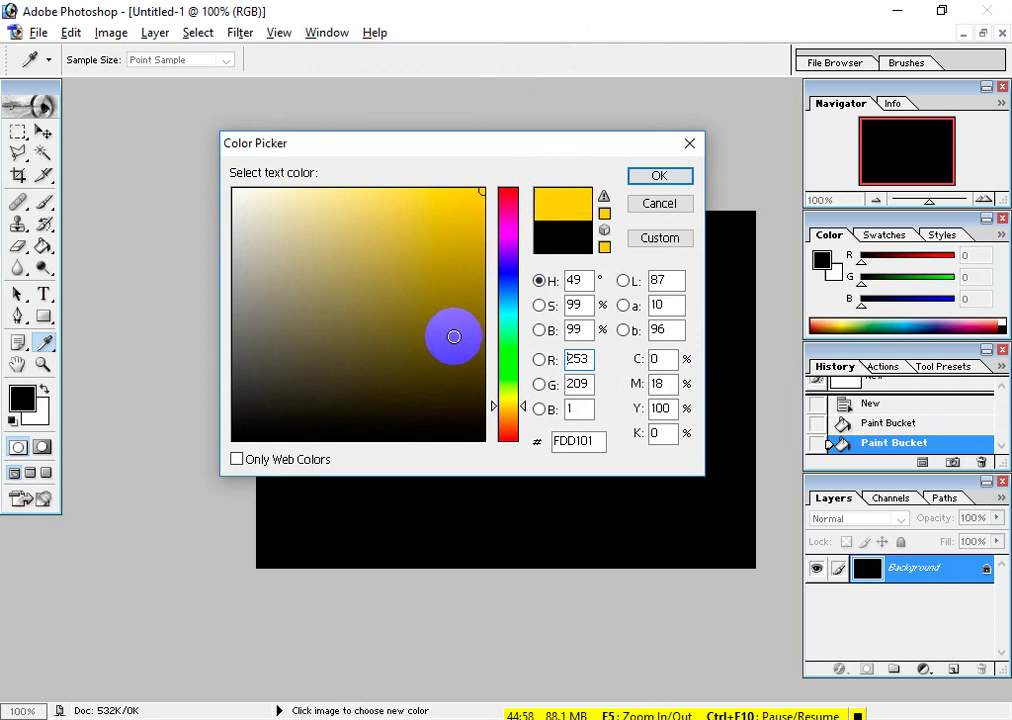
pyautogui.click(453, 336)
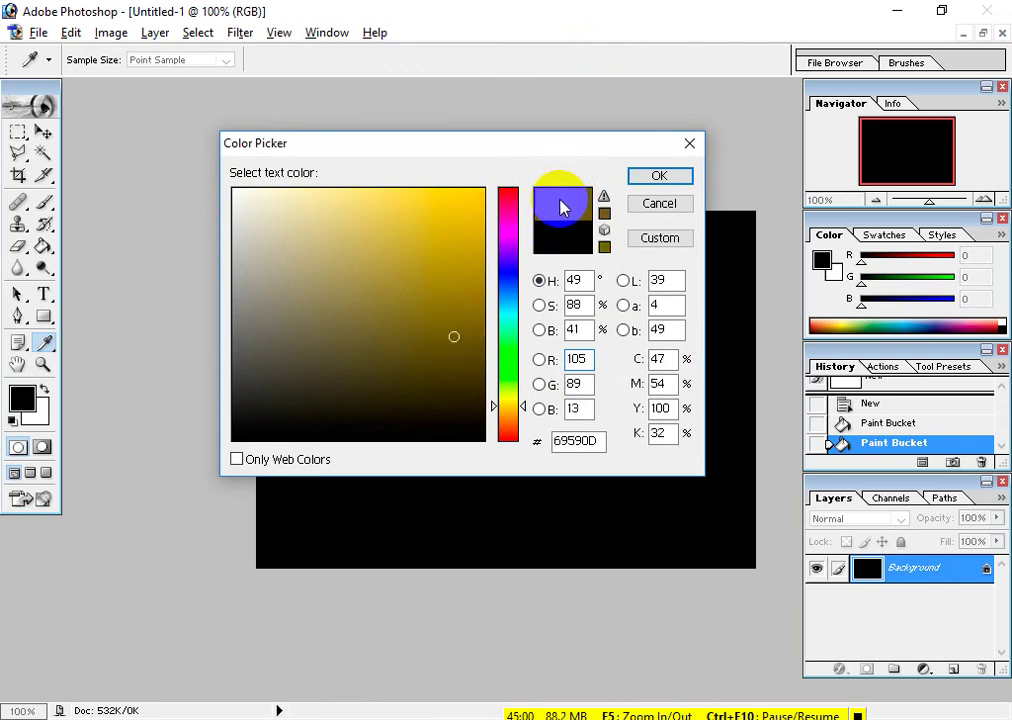
pyautogui.click(483, 190)
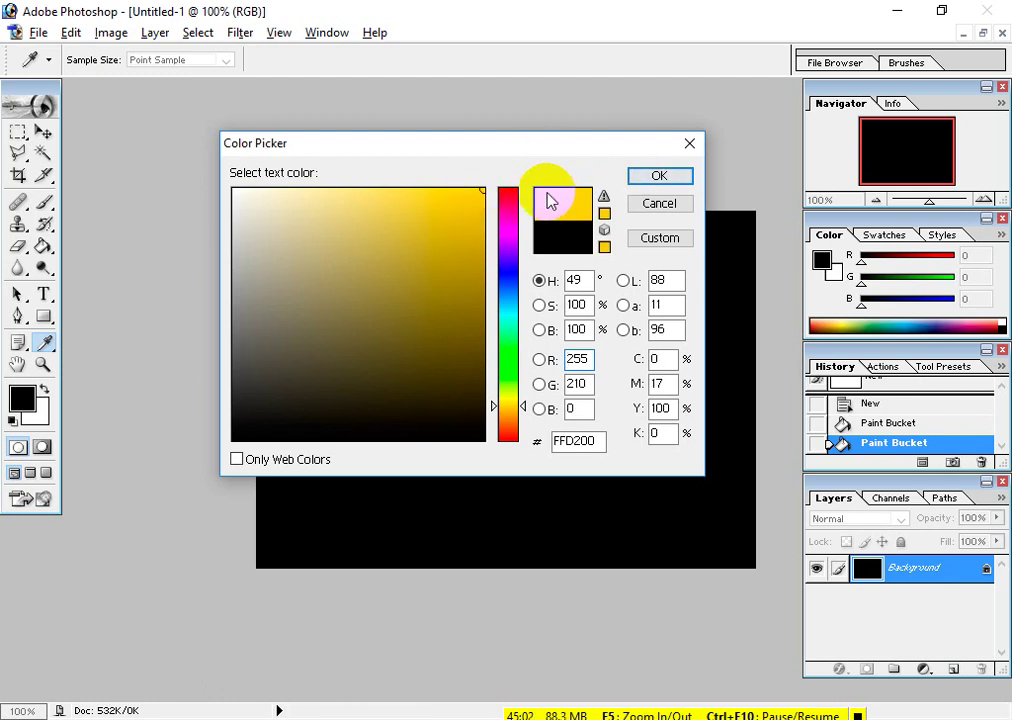
# Step: Enter hex value FFD200 as the text colour and confirm it
pyautogui.moveTo(590, 442); pyautogui.dragTo(545, 441)
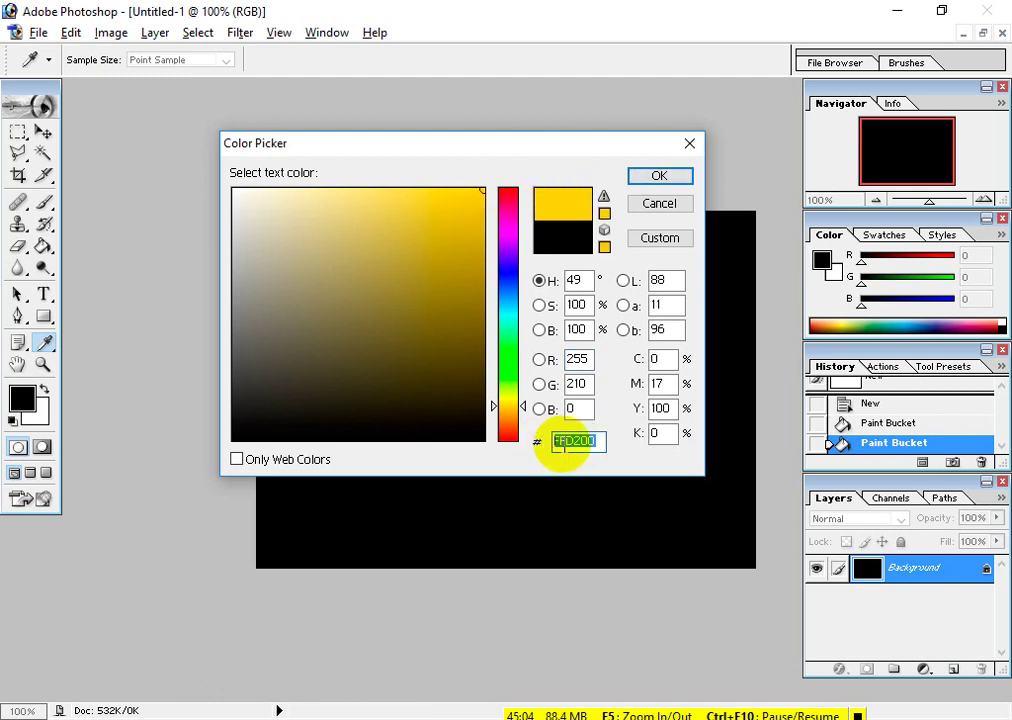
pyautogui.click(597, 441)
pyautogui.press('Left')
pyautogui.press('Left')
pyautogui.press('Left')
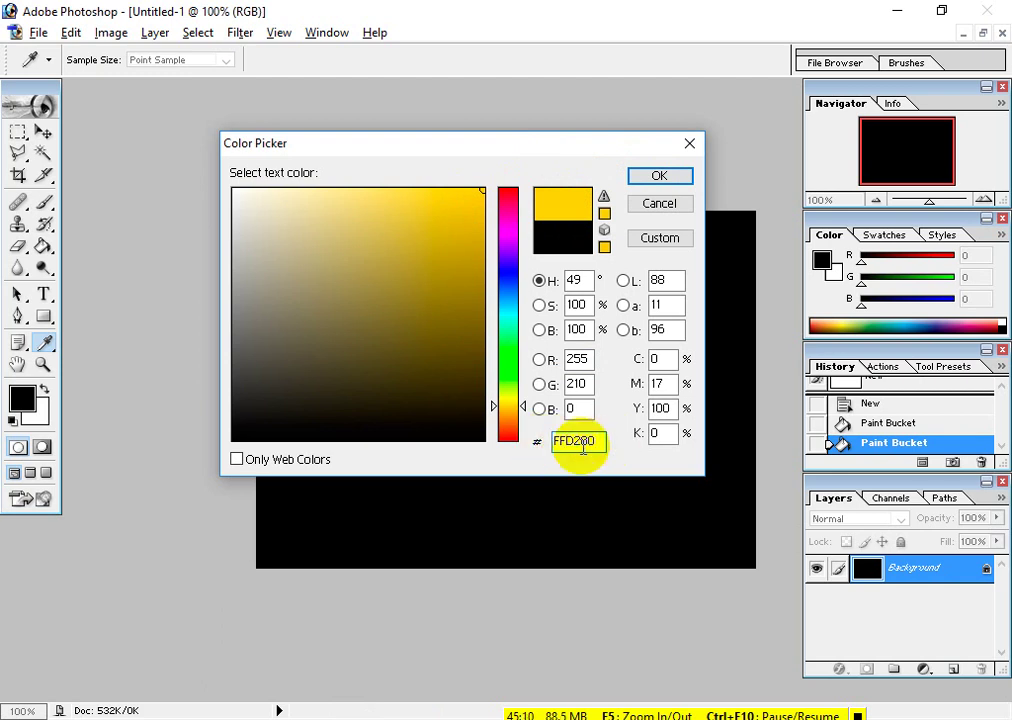
pyautogui.moveTo(597, 442); pyautogui.dragTo(535, 441)
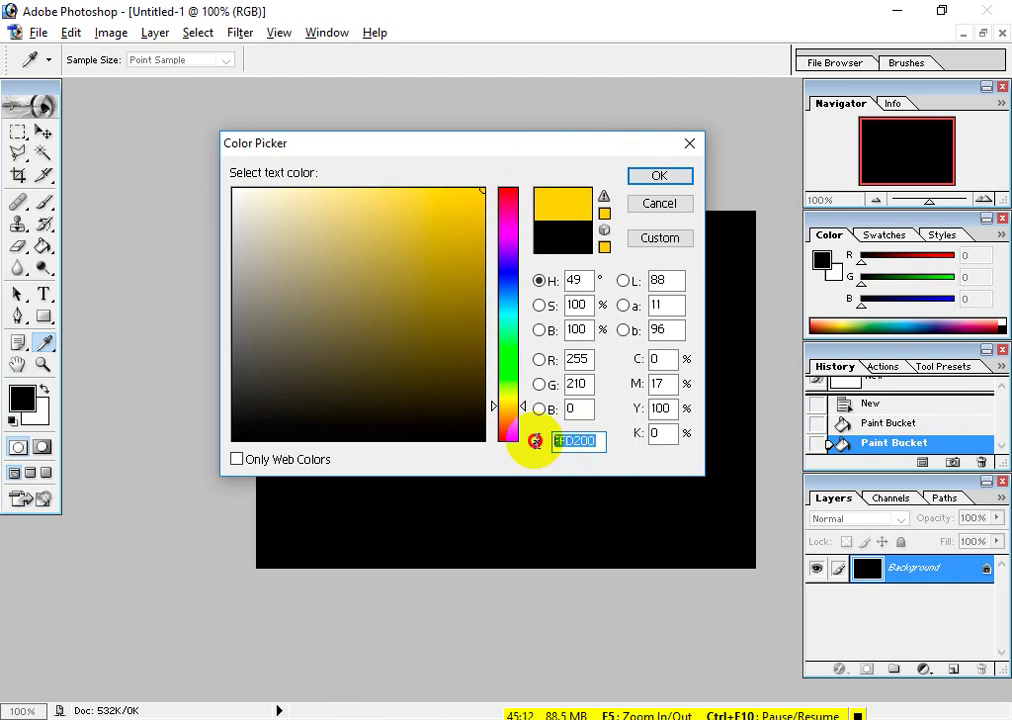
pyautogui.press('BackSpace')
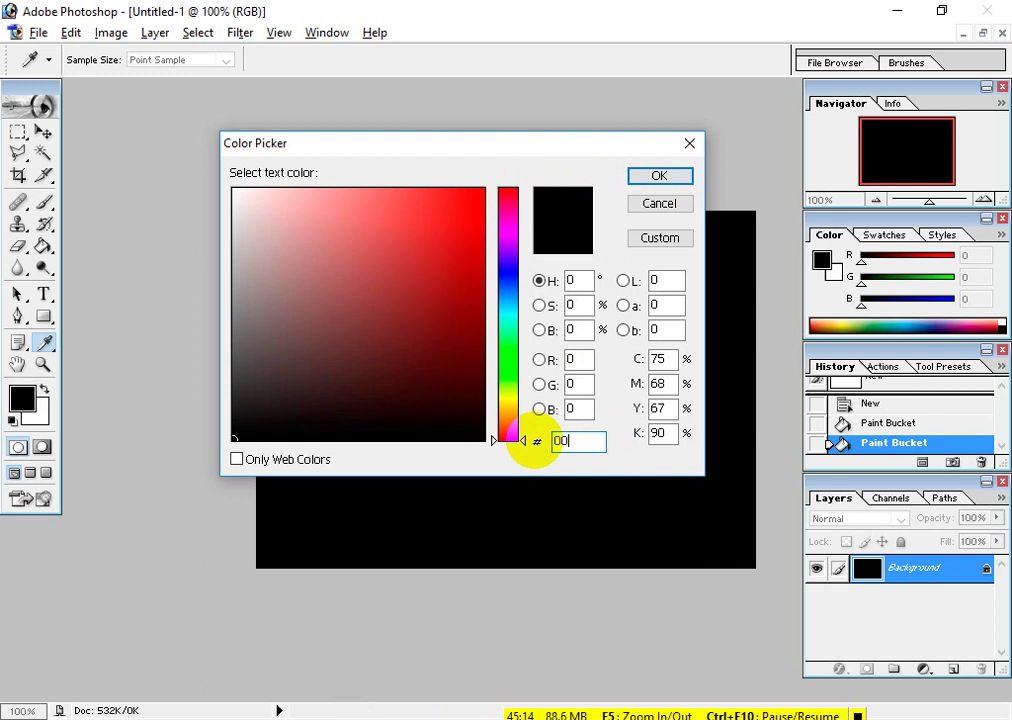
pyautogui.write('000')
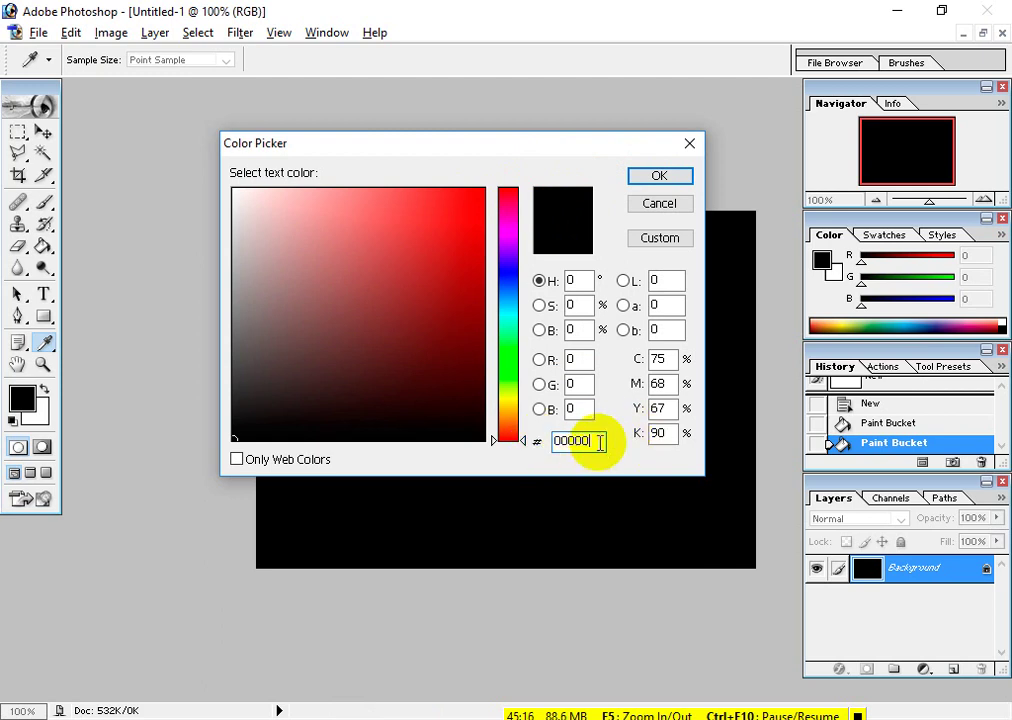
pyautogui.moveTo(594, 440); pyautogui.dragTo(500, 445)
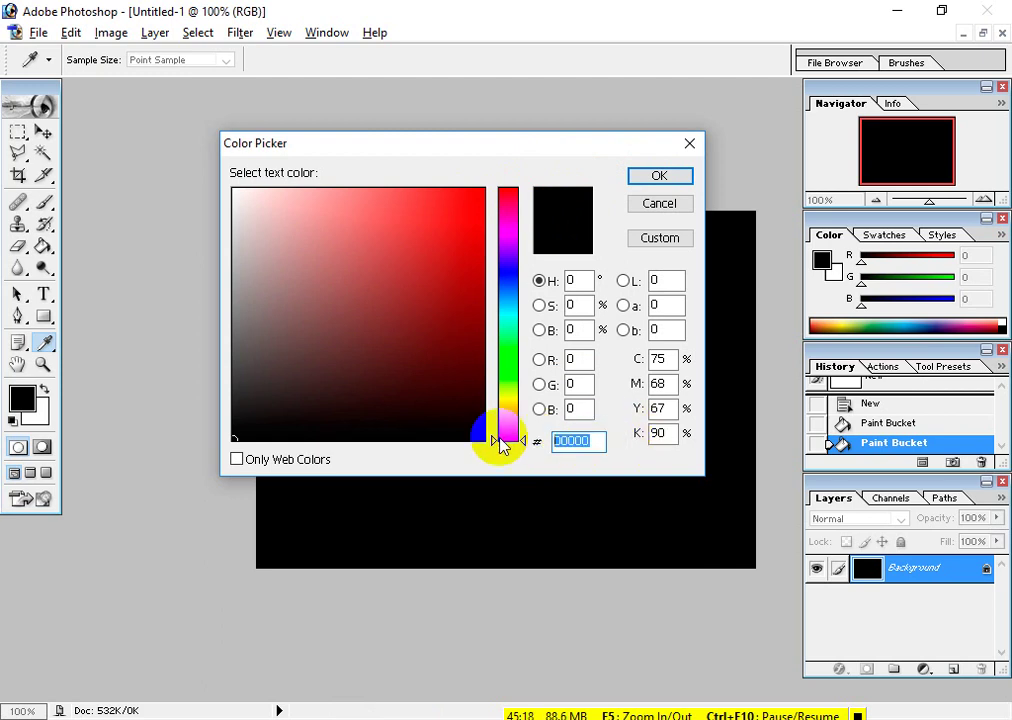
pyautogui.write('f')
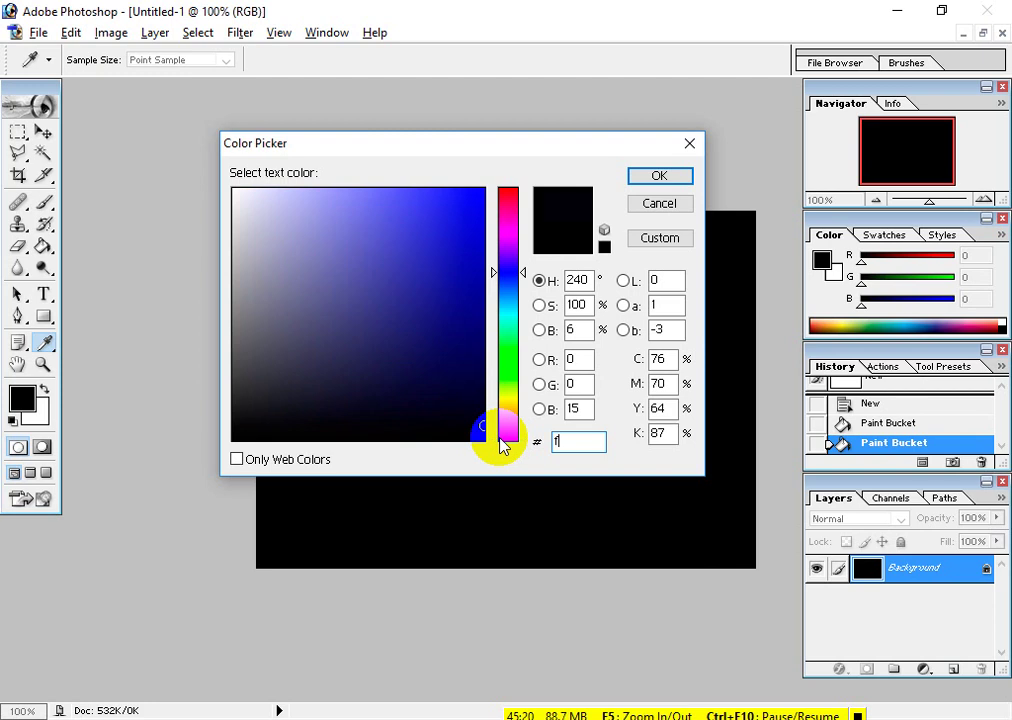
pyautogui.write('fd2')
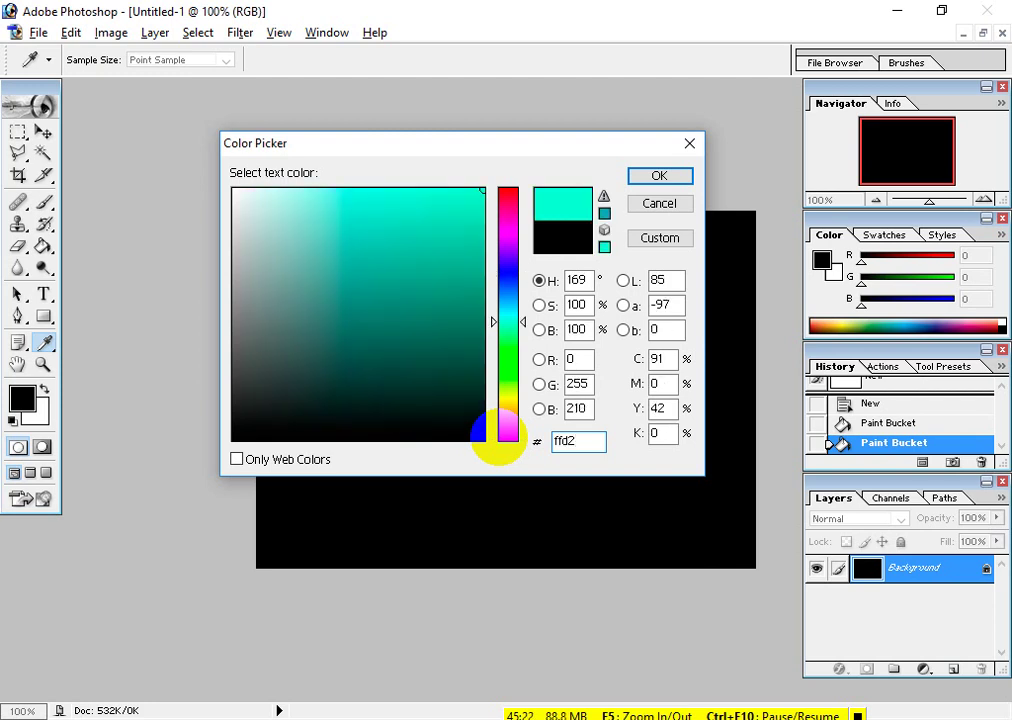
pyautogui.write('00')
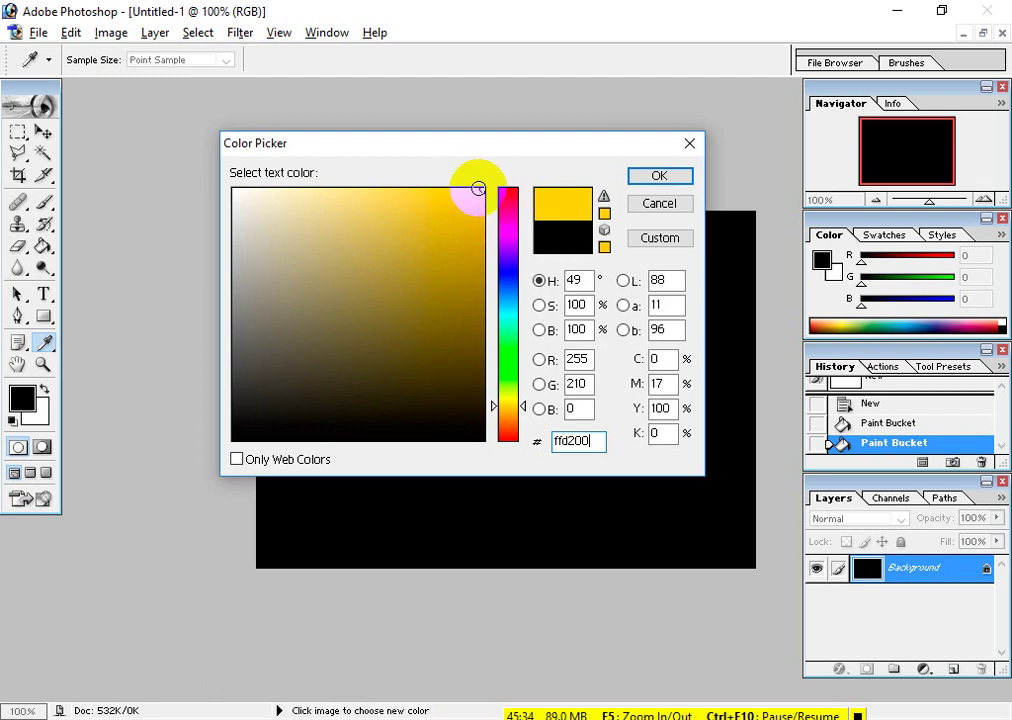
pyautogui.click(479, 192)
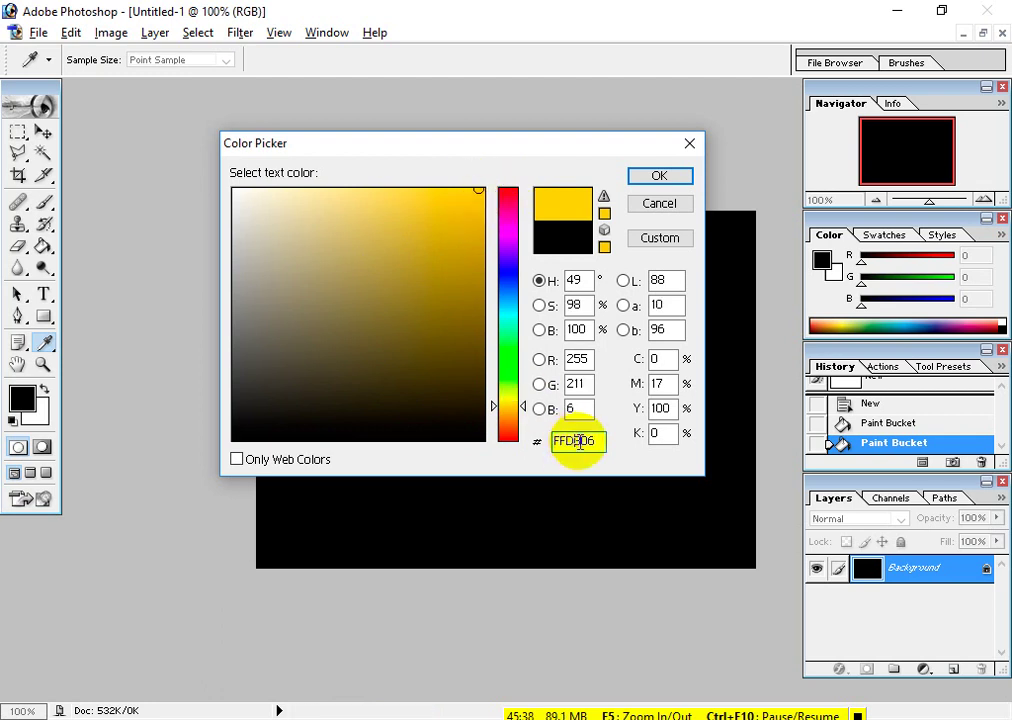
pyautogui.moveTo(572, 440); pyautogui.dragTo(592, 440)
pyautogui.write('0')
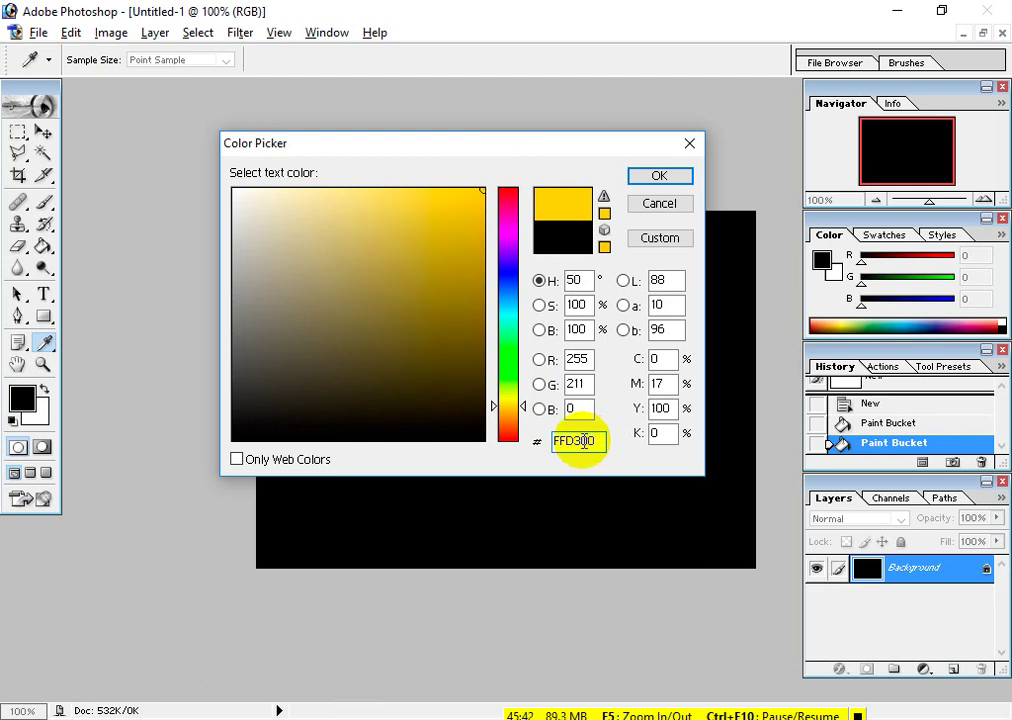
pyautogui.write('2')
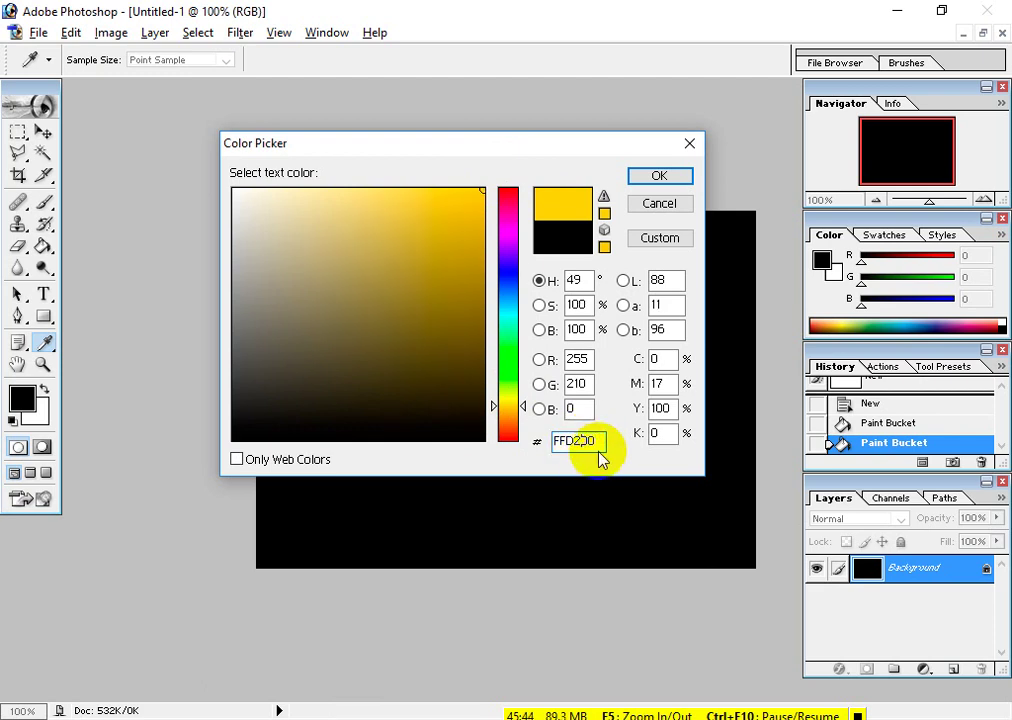
pyautogui.moveTo(598, 446); pyautogui.dragTo(540, 446)
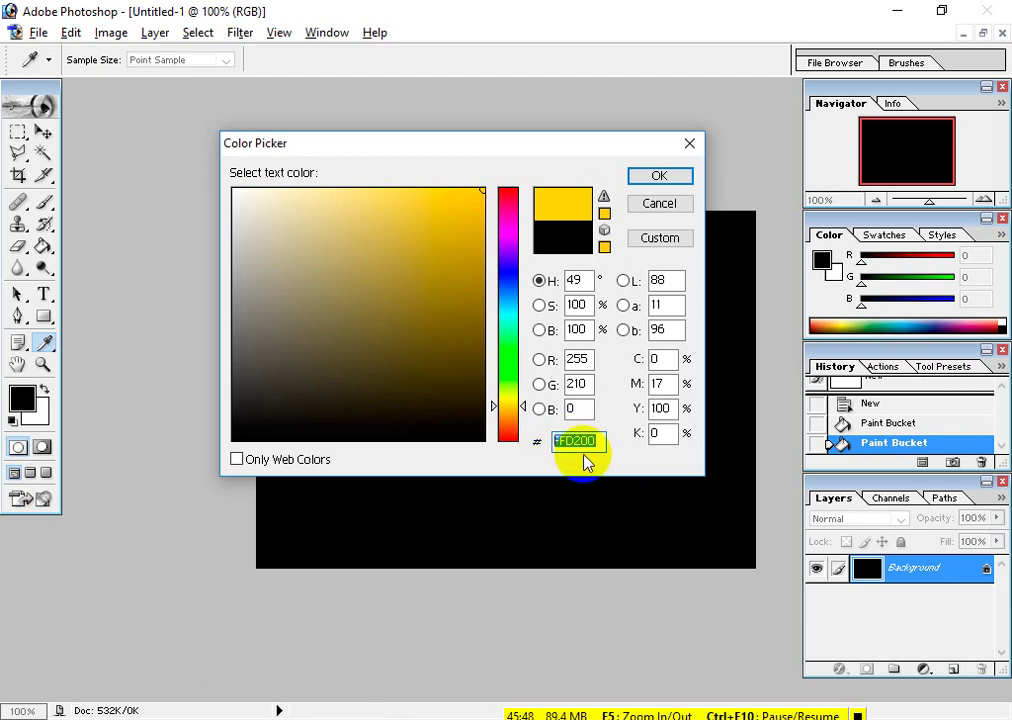
pyautogui.click(650, 177)
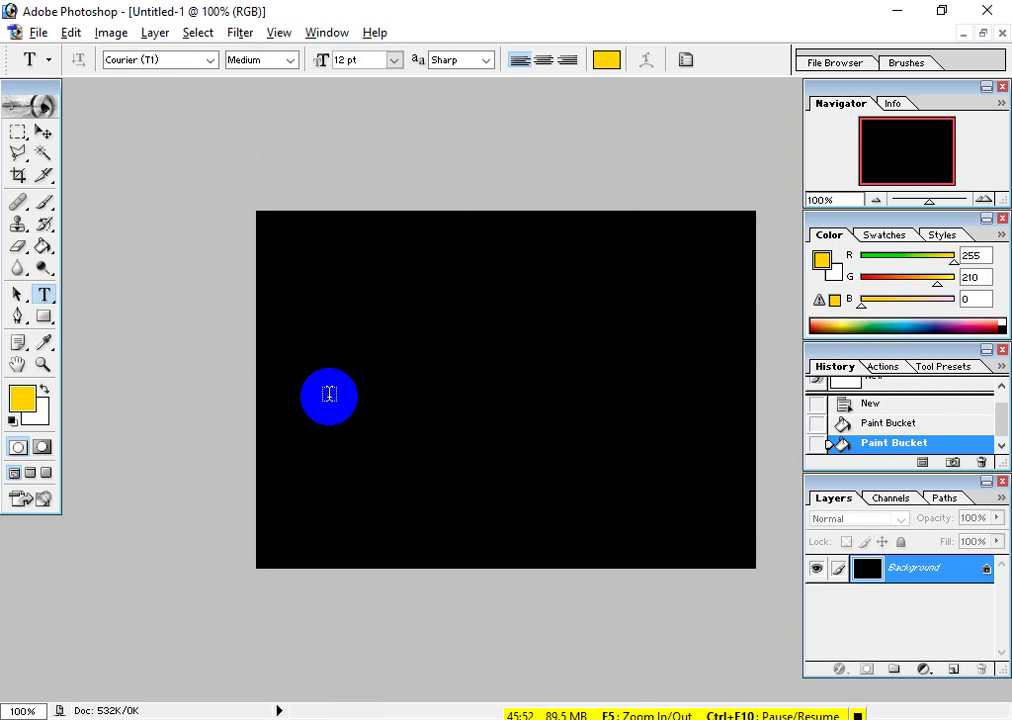
# Step: Place a text insertion point on the left side of the black canvas
pyautogui.click(321, 411)
pyautogui.write('MY GOLDEN BANGLA')
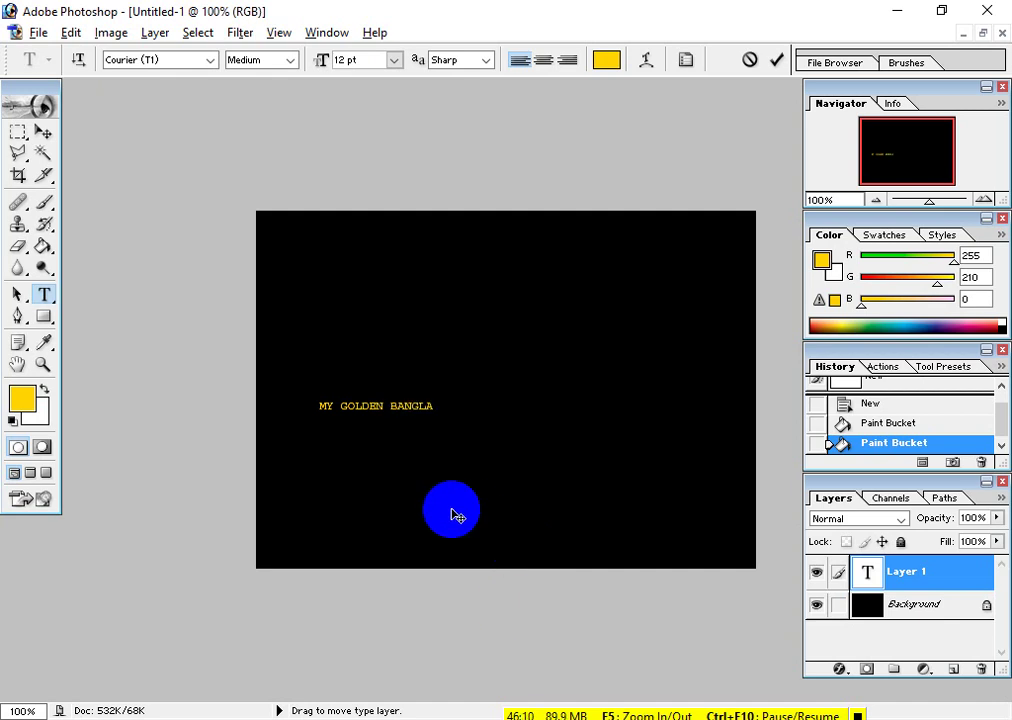
# Step: Select all of the MY GOLDEN BANGLA text
pyautogui.moveTo(432, 406); pyautogui.dragTo(248, 406)
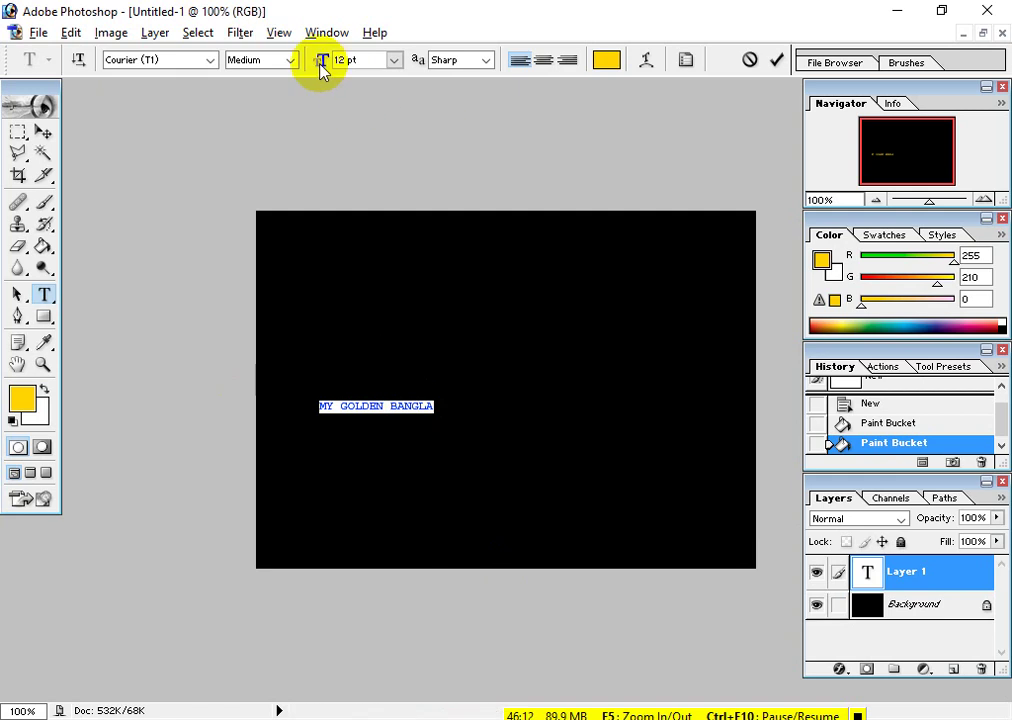
pyautogui.click(393, 356)
pyautogui.click(376, 407)
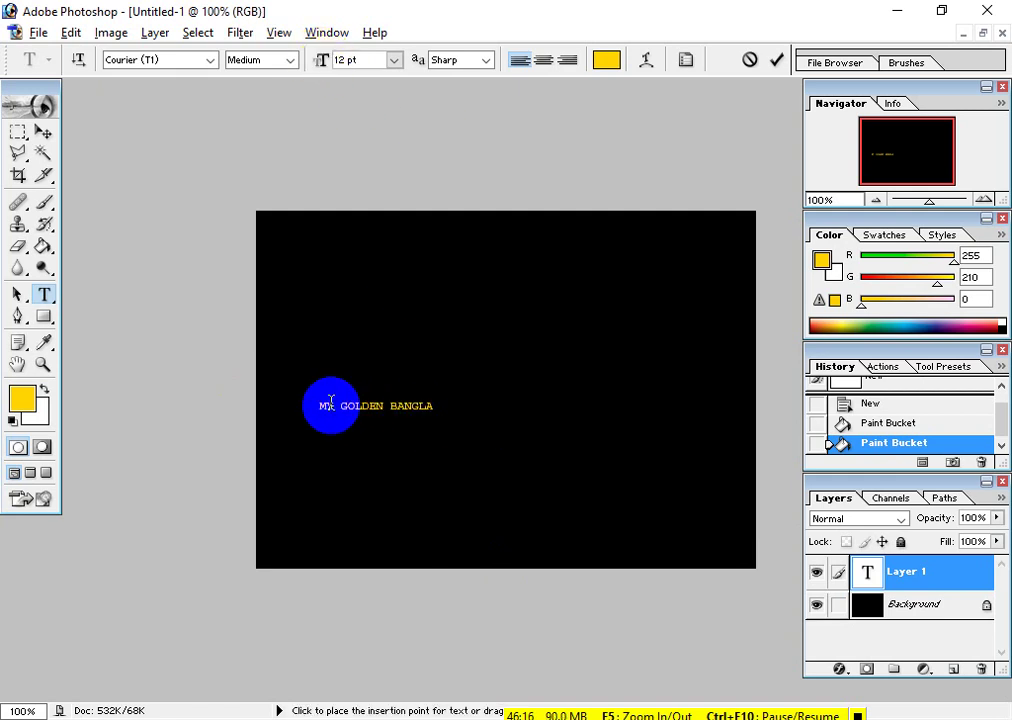
pyautogui.moveTo(321, 408)
pyautogui.mouseDown()
pyautogui.moveTo(398, 406)
pyautogui.moveTo(321, 410)
pyautogui.moveTo(392, 412)
pyautogui.mouseUp()
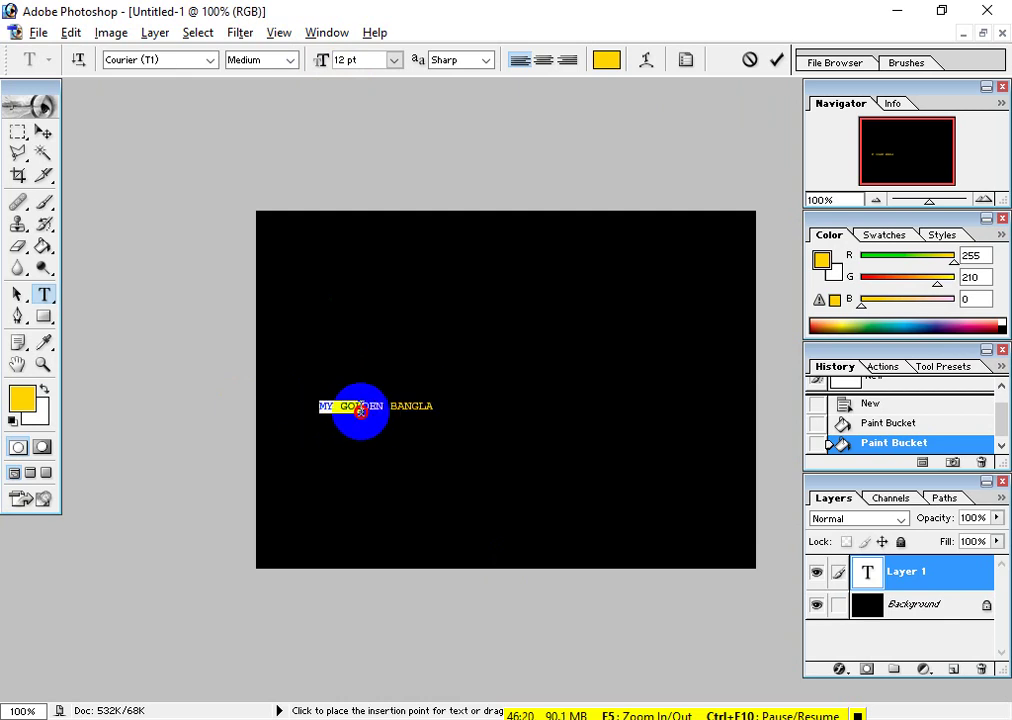
pyautogui.click(384, 409)
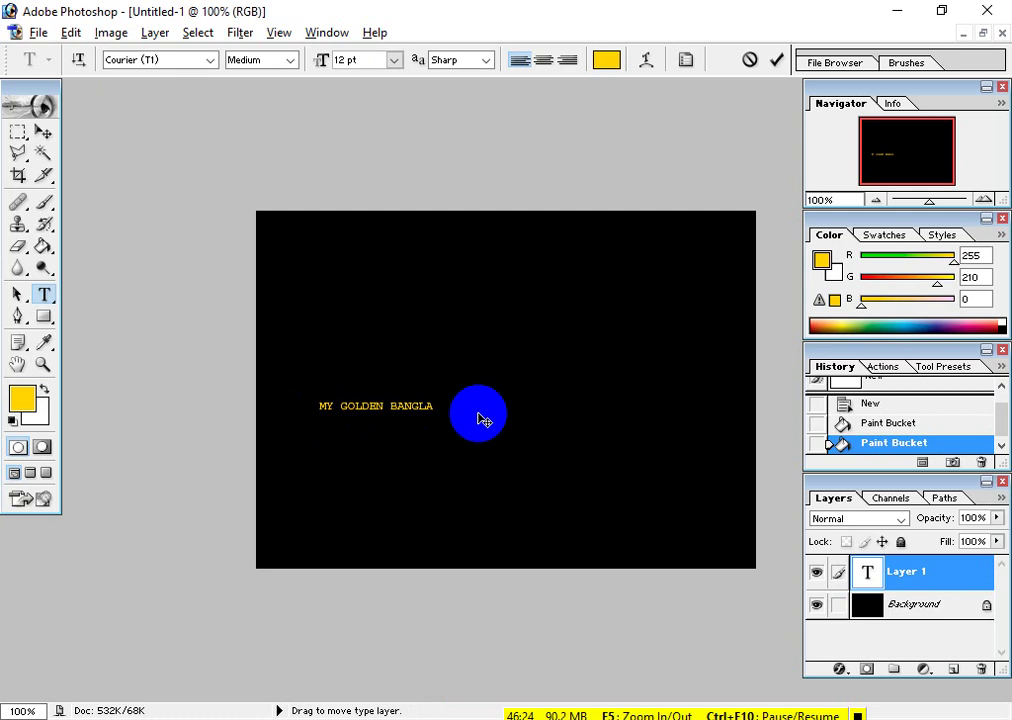
pyautogui.hotkey('ctrl', 'a')
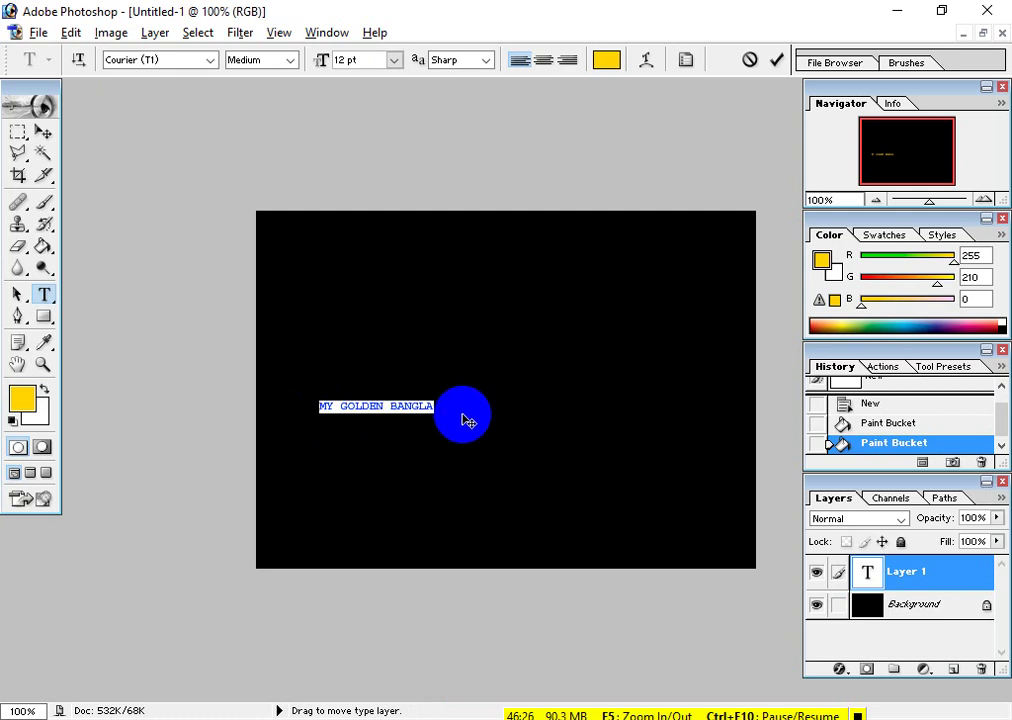
# Step: Change the text size from 12 pt to 40 pt, trying 100, 90, 80 and 50 along the way
pyautogui.click(338, 62)
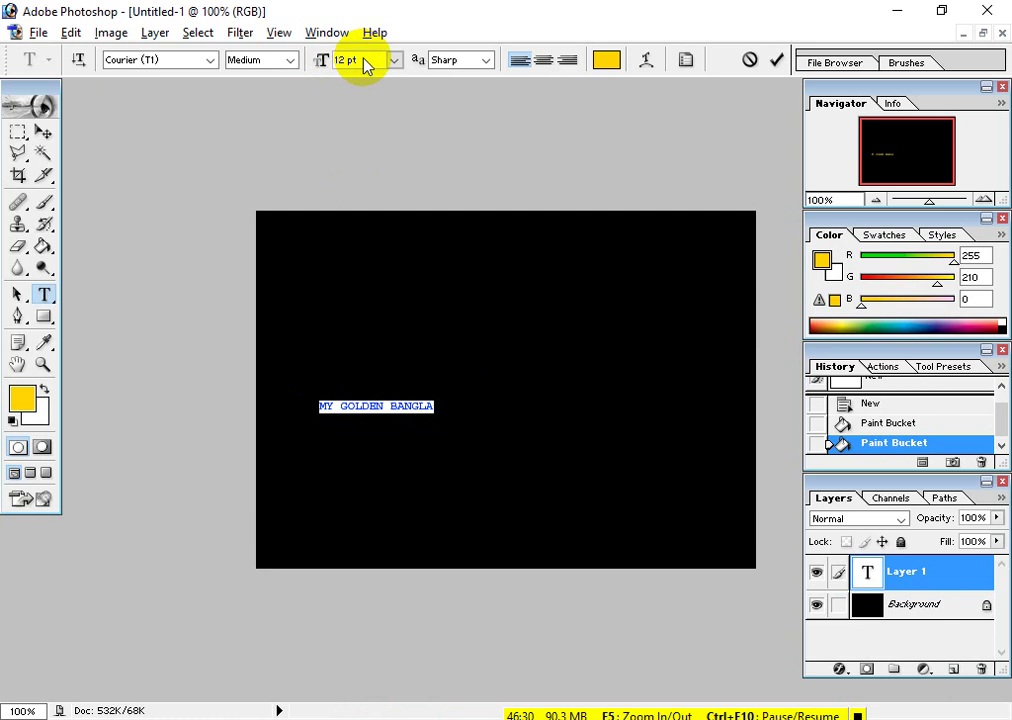
pyautogui.click(323, 60)
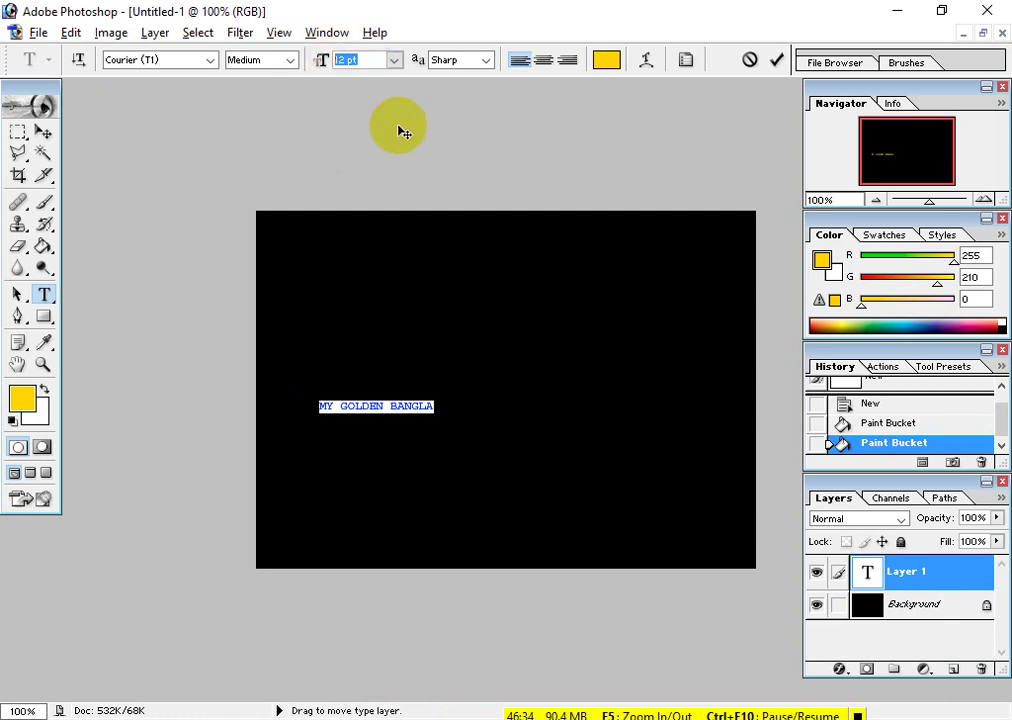
pyautogui.write('11')
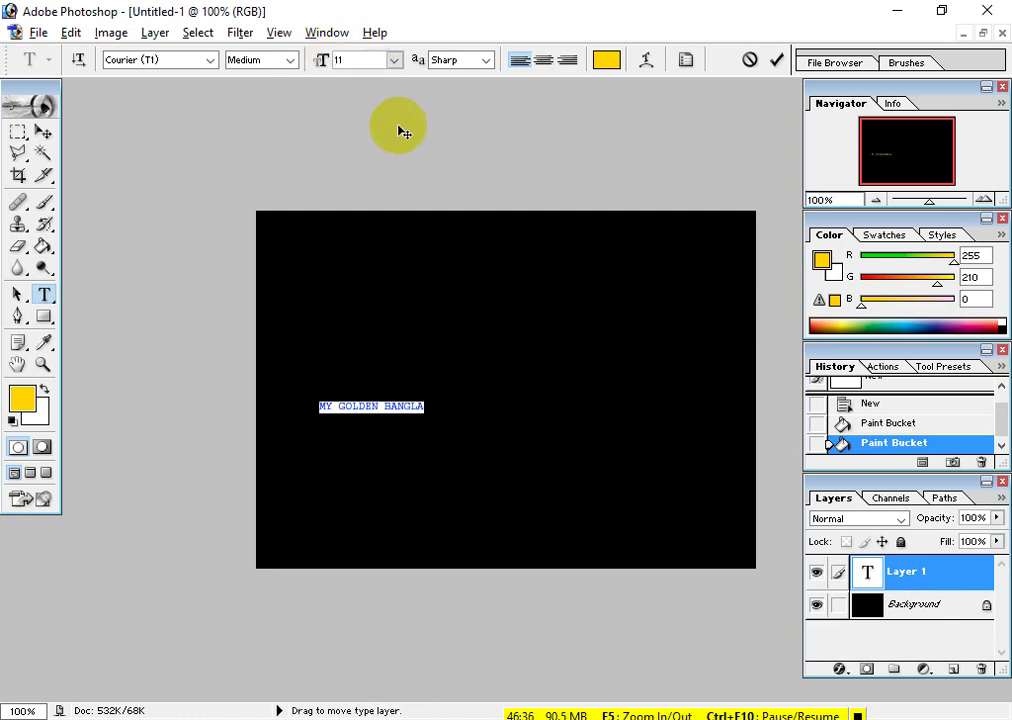
pyautogui.press('BackSpace')
pyautogui.write('00')
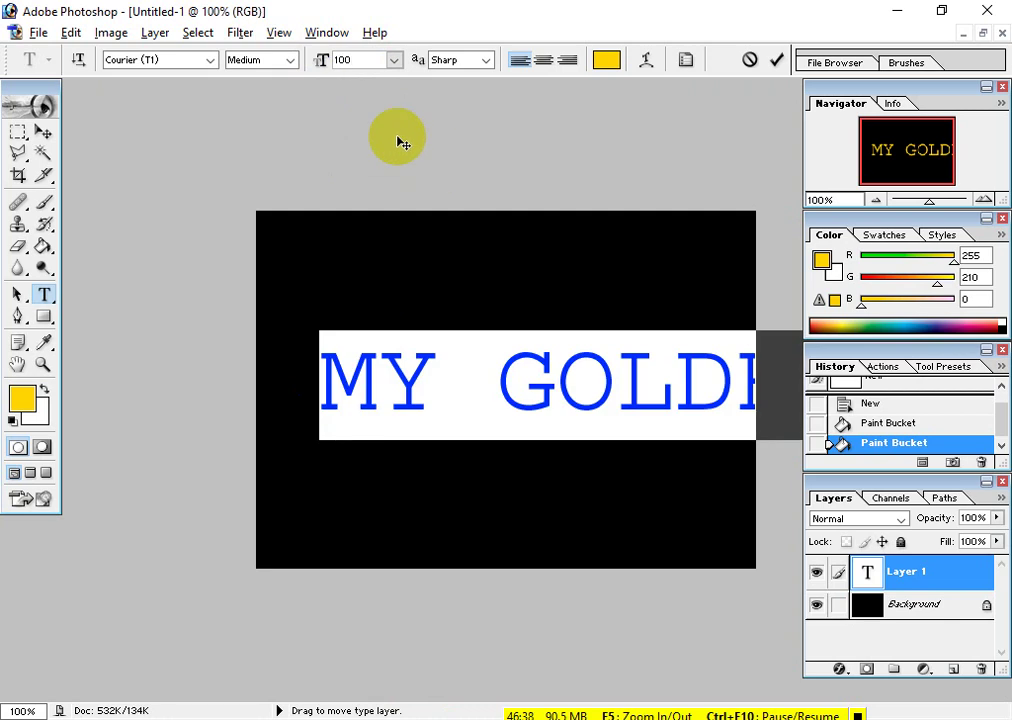
pyautogui.click(391, 226)
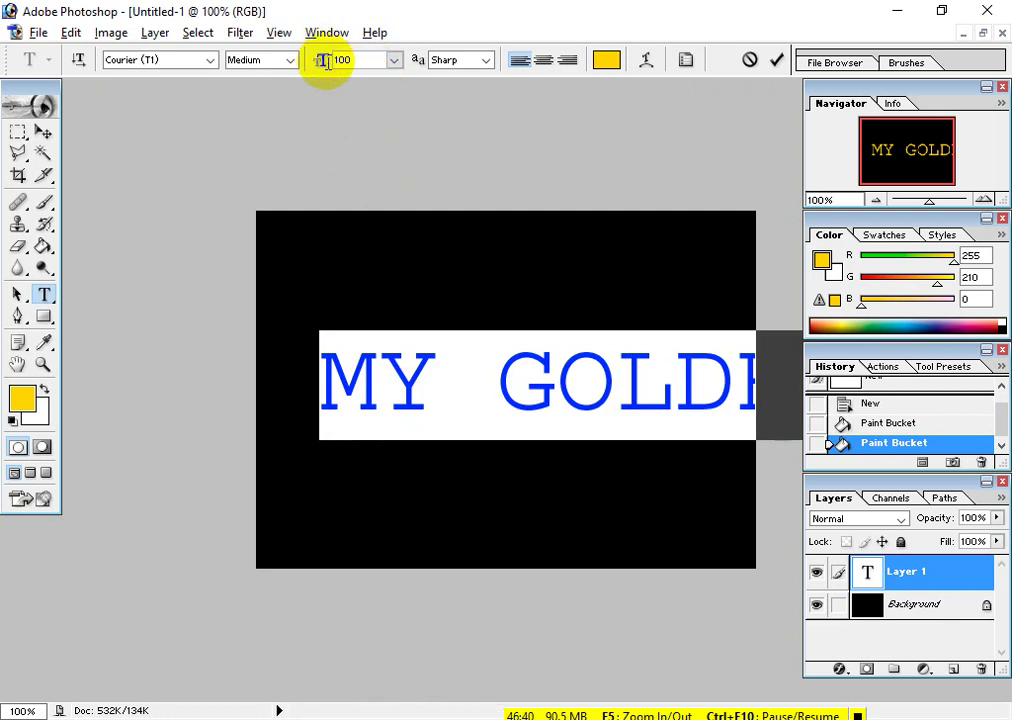
pyautogui.click(327, 62)
pyautogui.click(258, 61)
pyautogui.write('90')
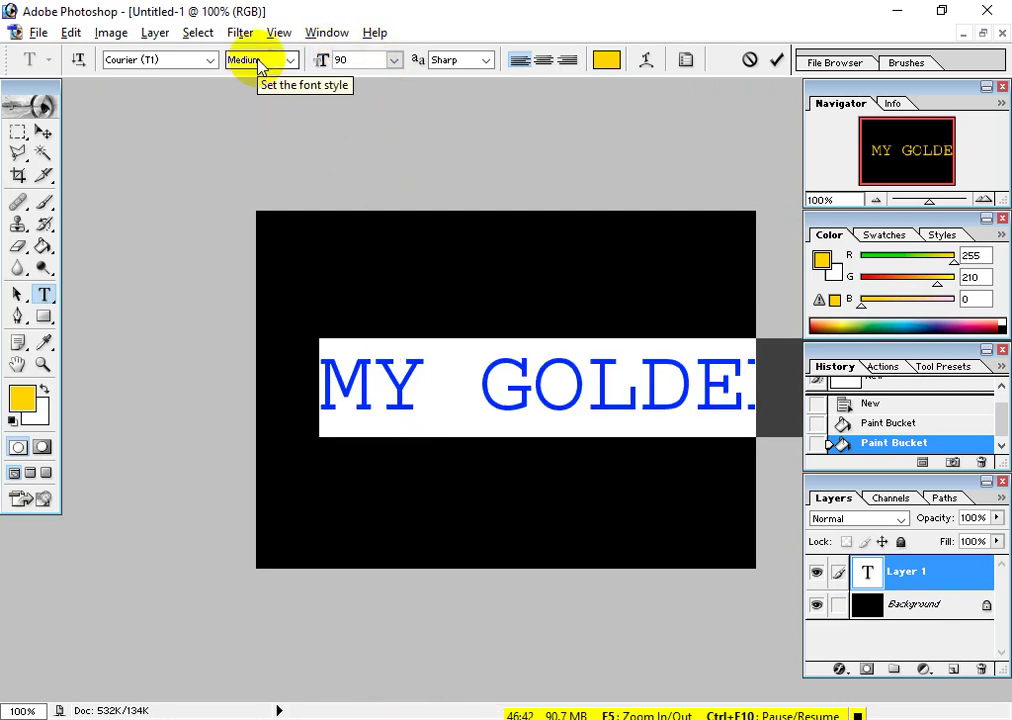
pyautogui.click(352, 60)
pyautogui.write('8')
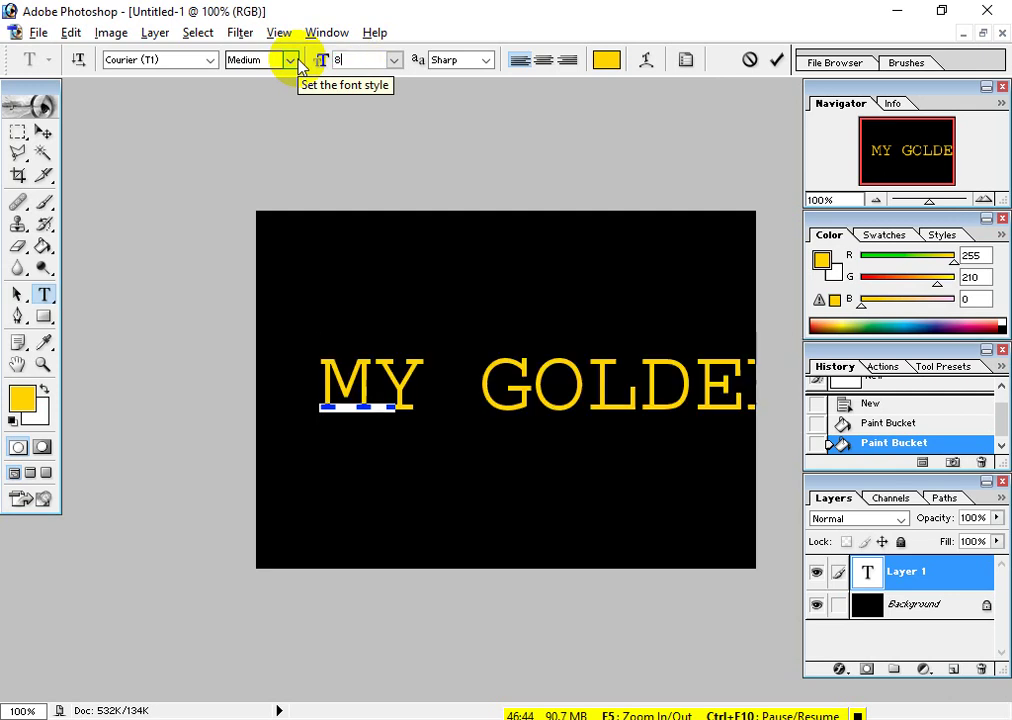
pyautogui.write('0')
pyautogui.doubleClick(345, 60)
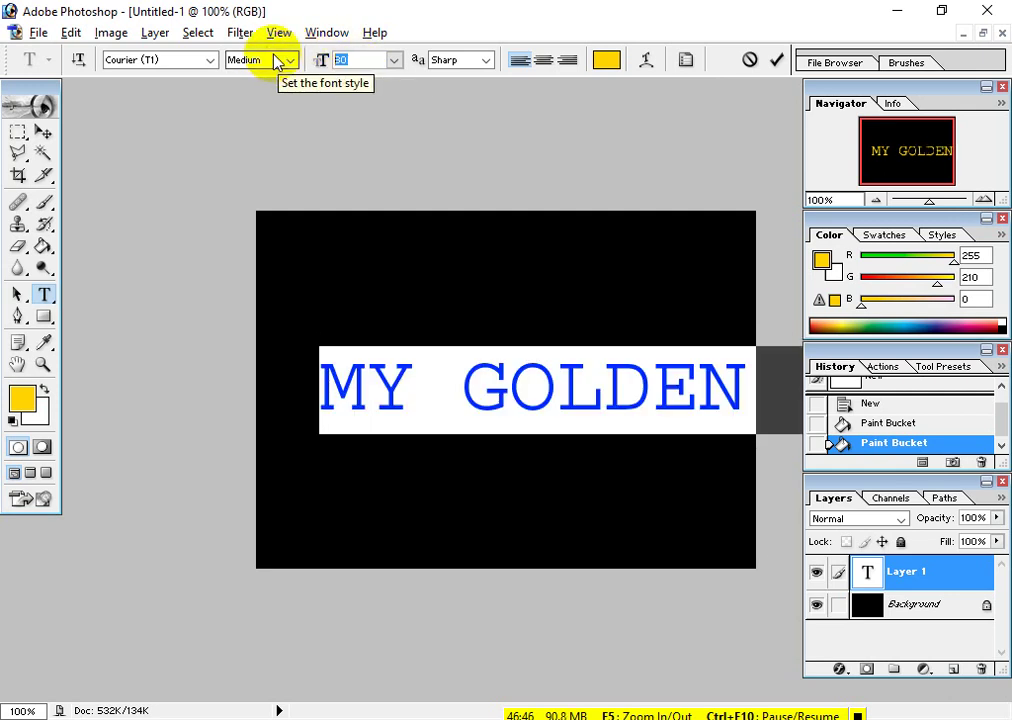
pyautogui.write('50')
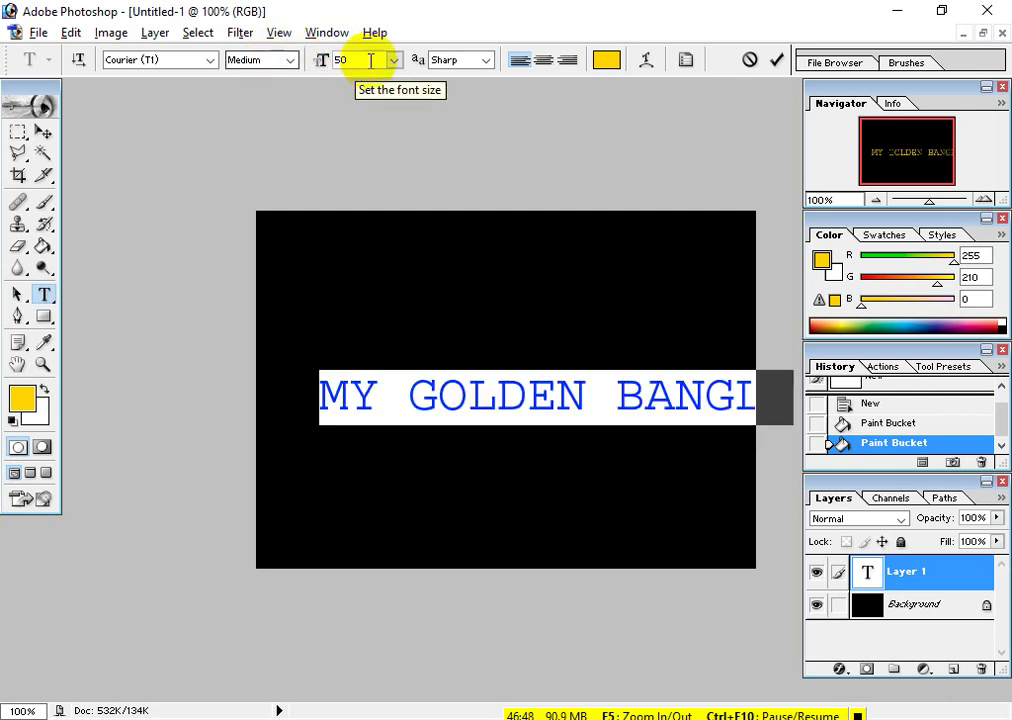
pyautogui.doubleClick(380, 57)
pyautogui.write('4')
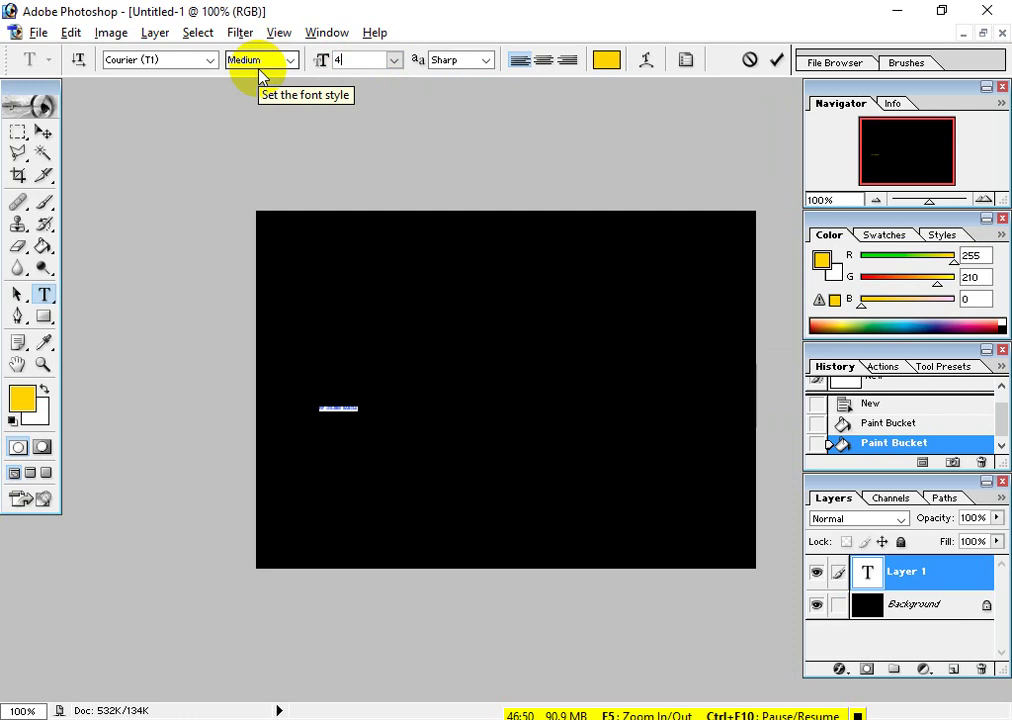
pyautogui.write('0')
pyautogui.click(597, 397)
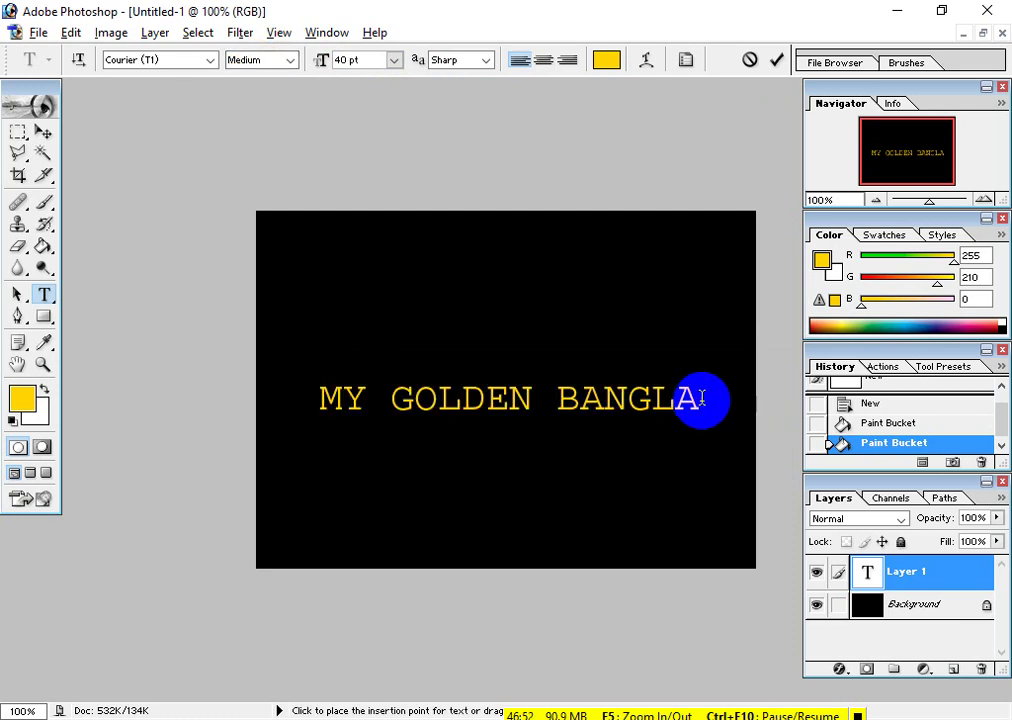
# Step: Change the text's font to Impact and commit the type layer
pyautogui.moveTo(700, 397)
pyautogui.mouseDown()
pyautogui.moveTo(310, 395)
pyautogui.moveTo(734, 409)
pyautogui.mouseUp()
pyautogui.click(392, 400)
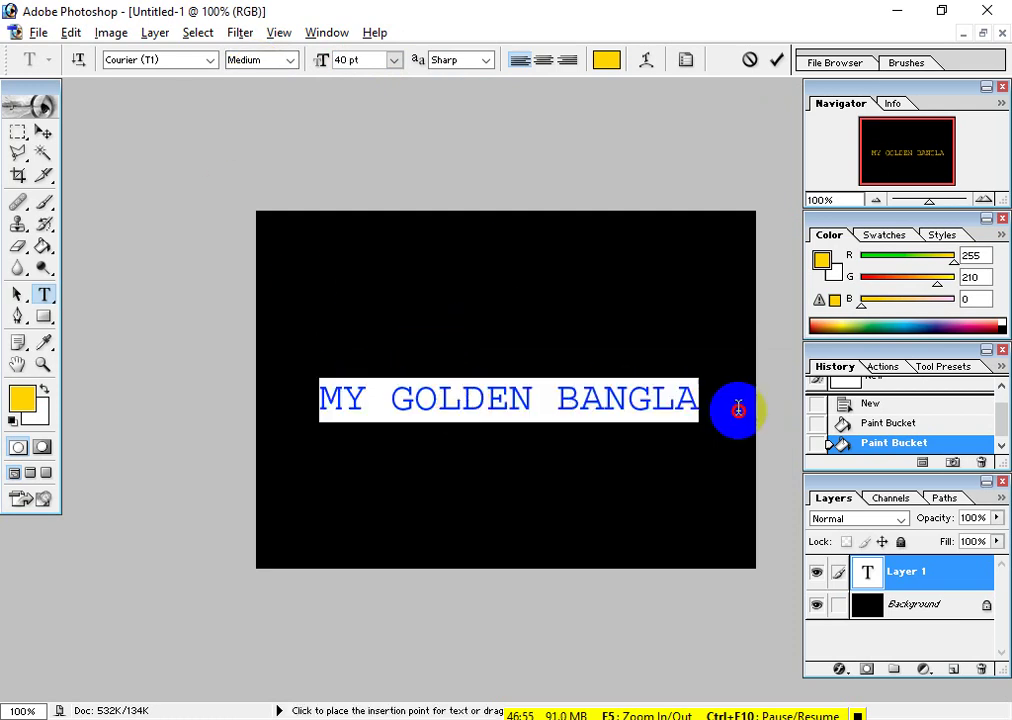
pyautogui.click(188, 60)
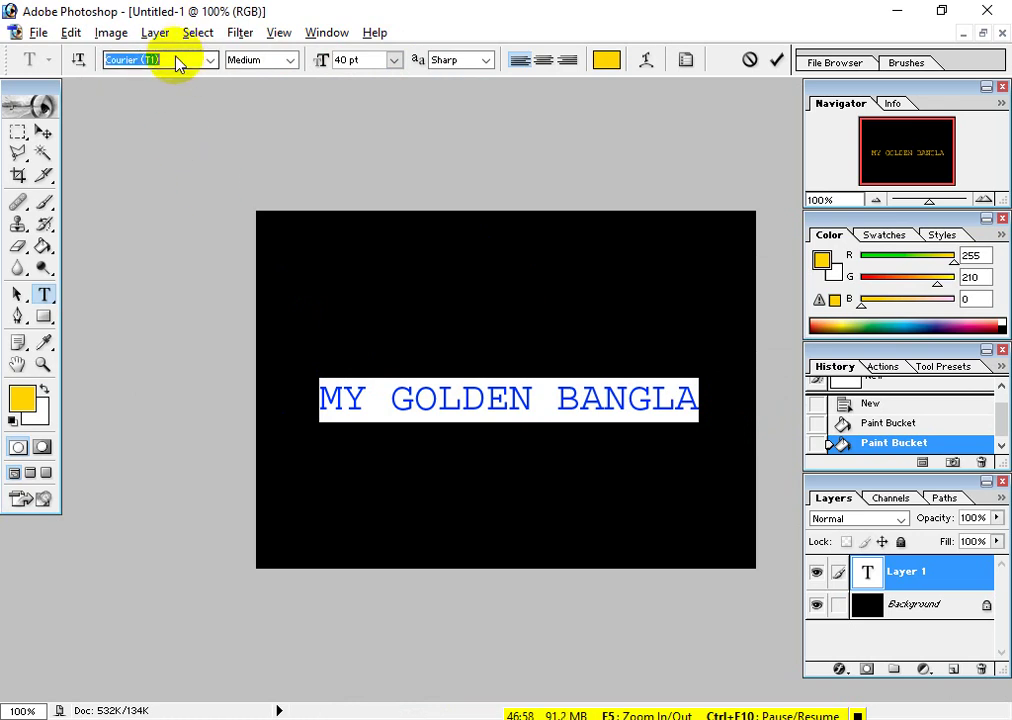
pyautogui.write('Impact')
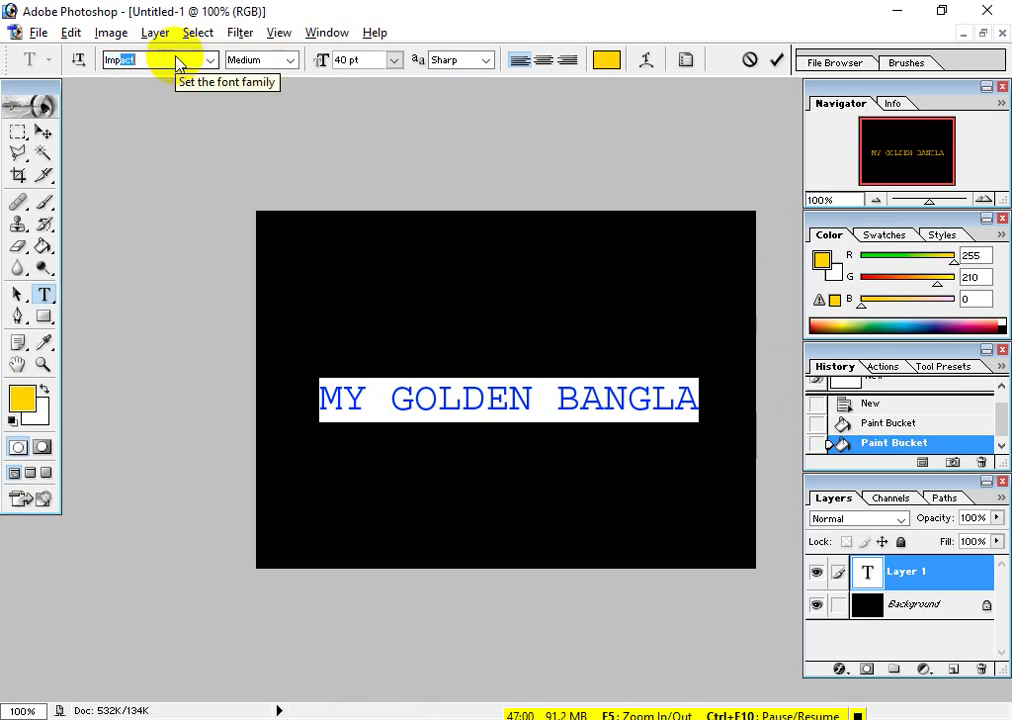
pyautogui.press('Return')
pyautogui.click(520, 390)
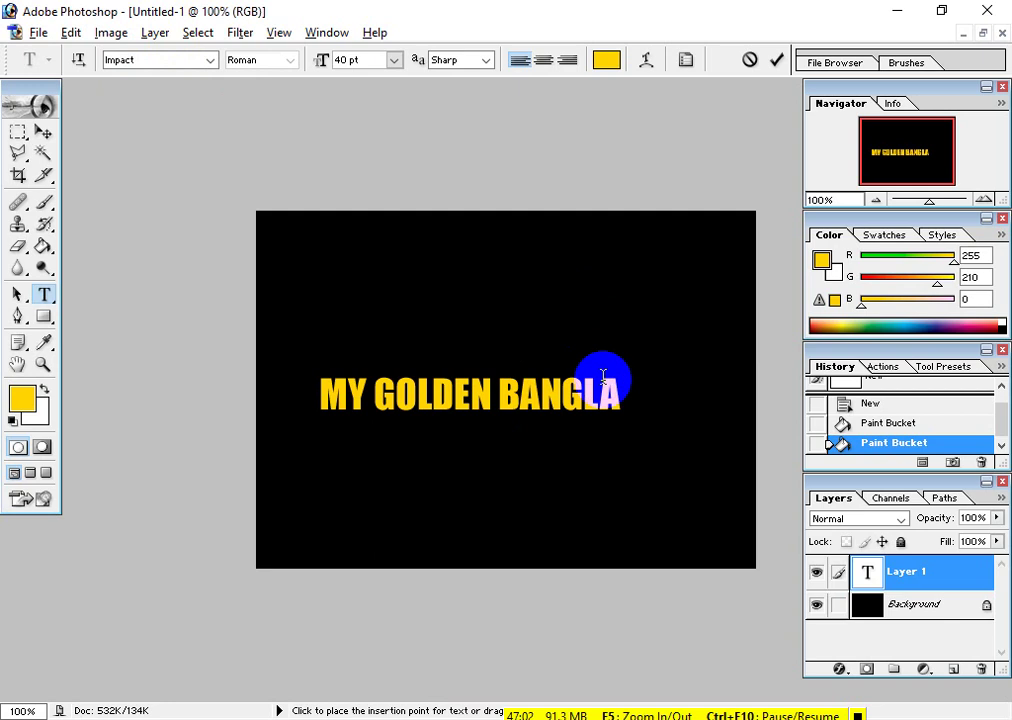
pyautogui.click(43, 131)
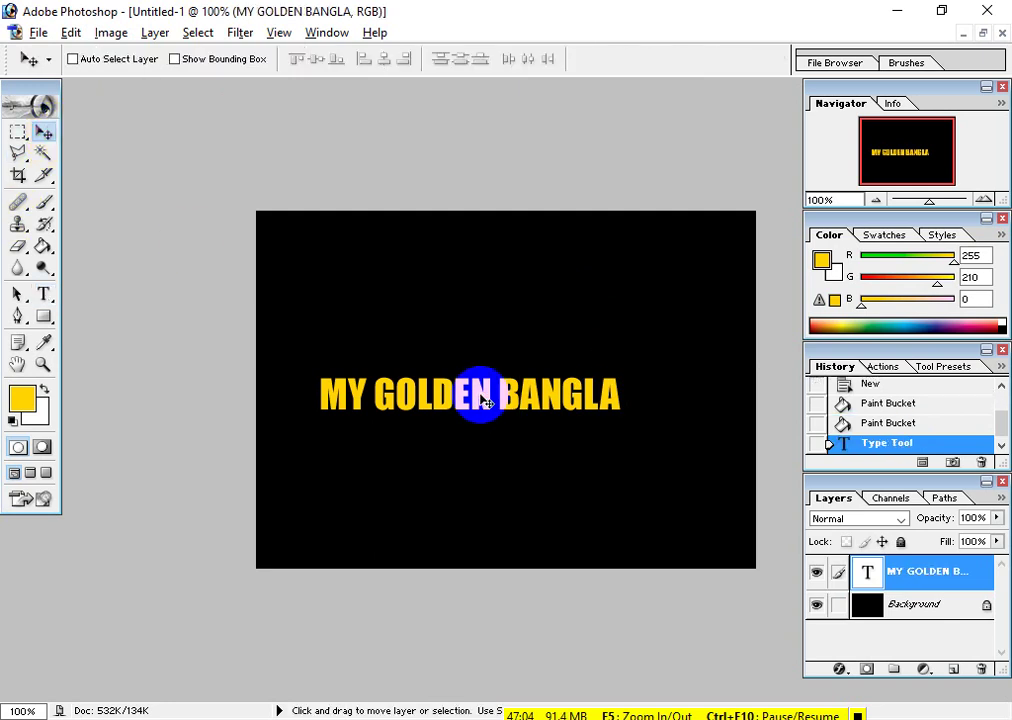
# Step: Shift the text right to centre it and reselect its layer
pyautogui.moveTo(480, 400); pyautogui.dragTo(502, 398)
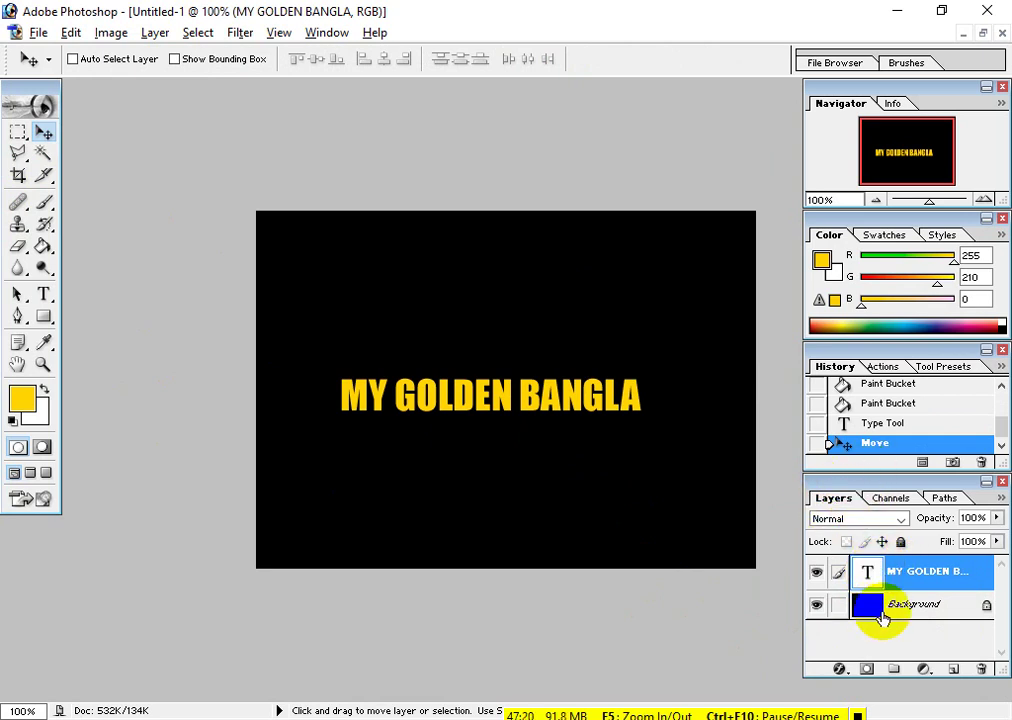
pyautogui.click(908, 570)
pyautogui.click(917, 606)
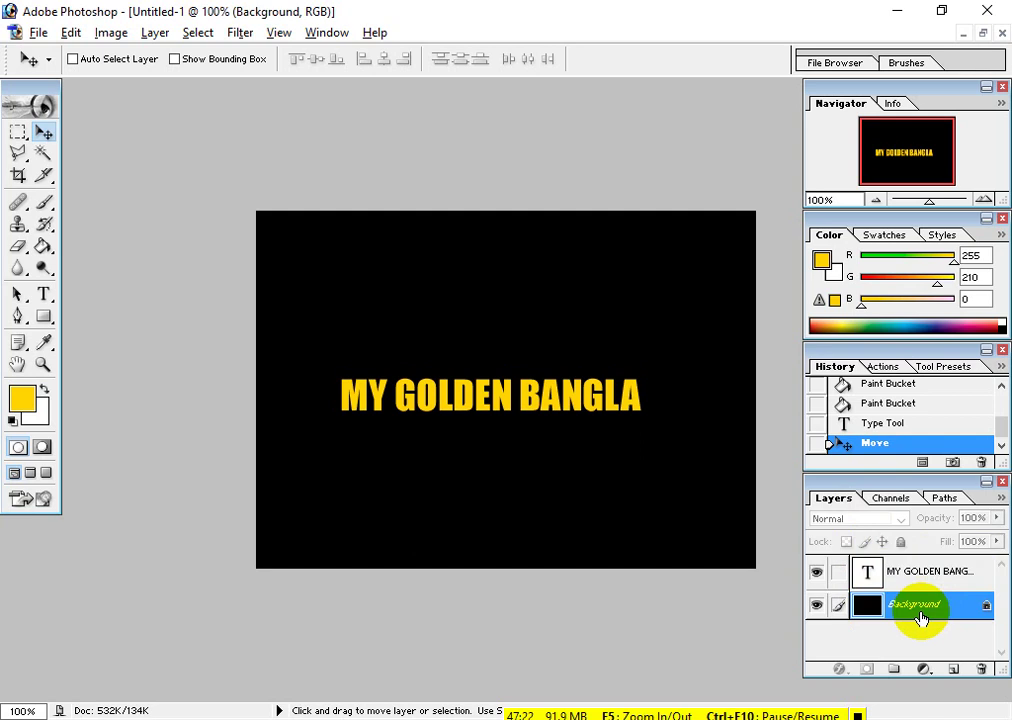
pyautogui.click(876, 610)
pyautogui.click(912, 575)
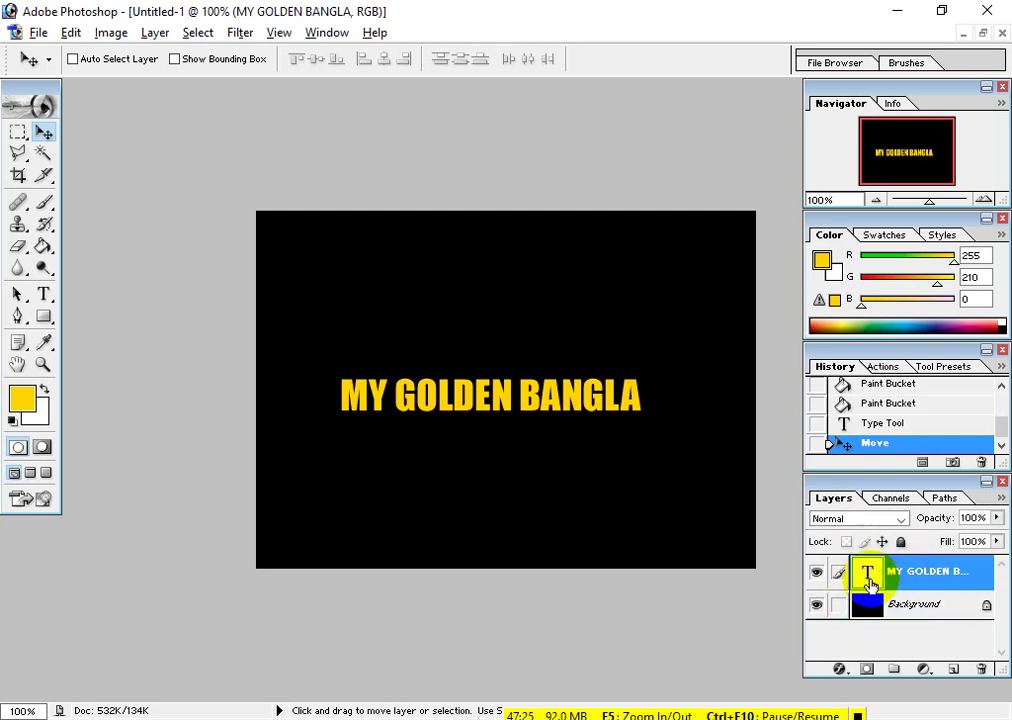
# Step: Open Blending Options for the MY GOLDEN BANGLA text layer
pyautogui.rightClick(985, 575)
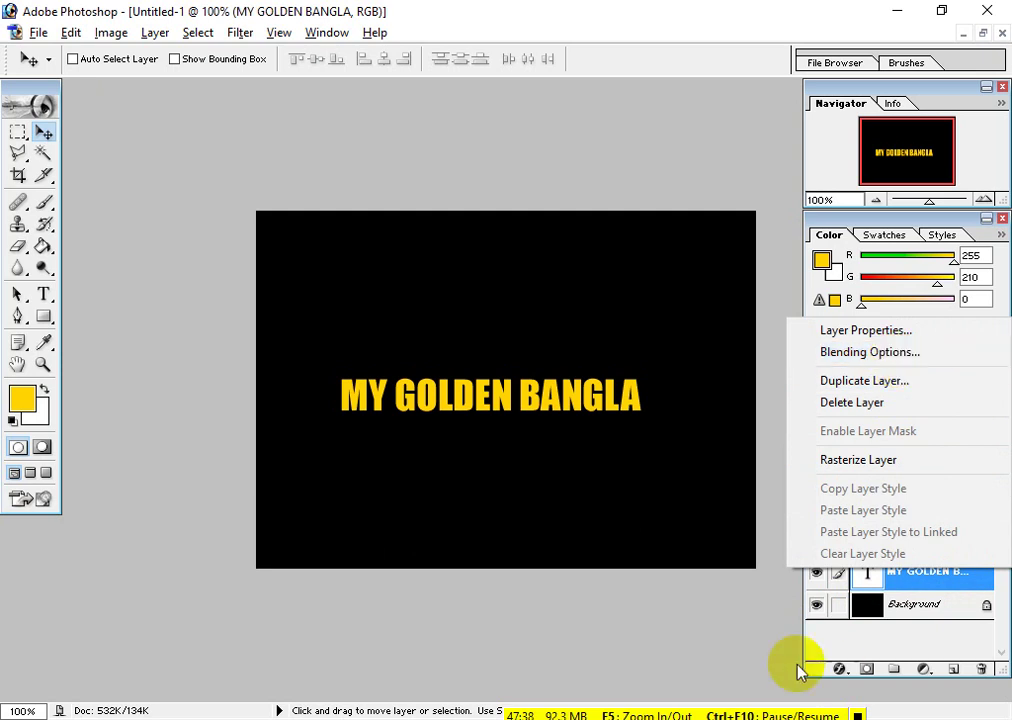
pyautogui.click(765, 665)
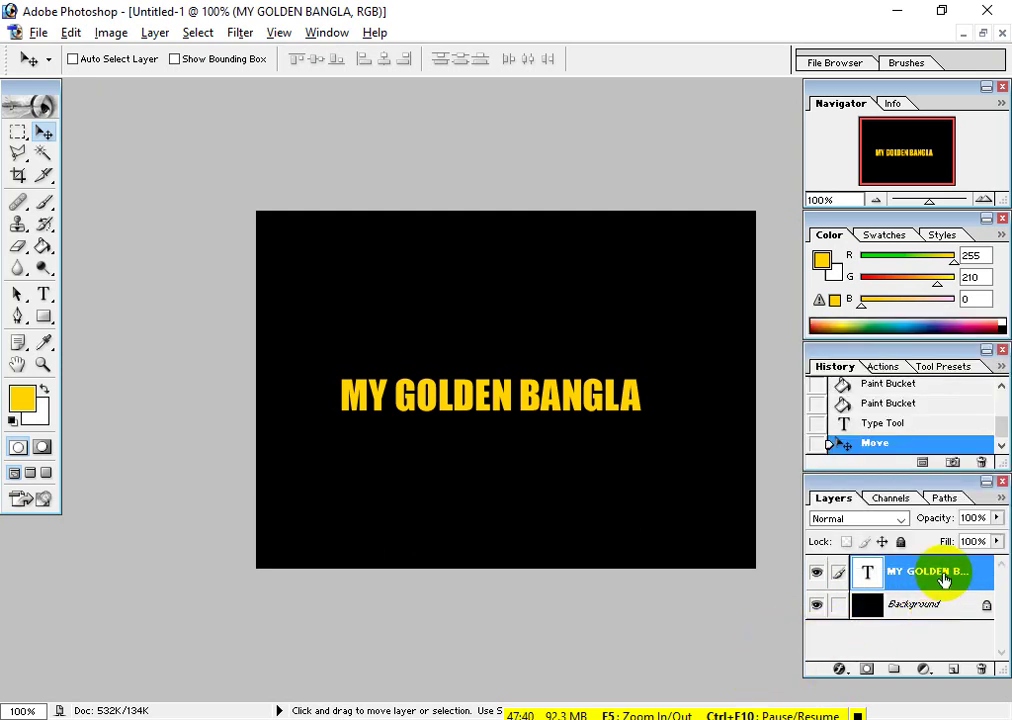
pyautogui.rightClick(972, 575)
pyautogui.click(870, 356)
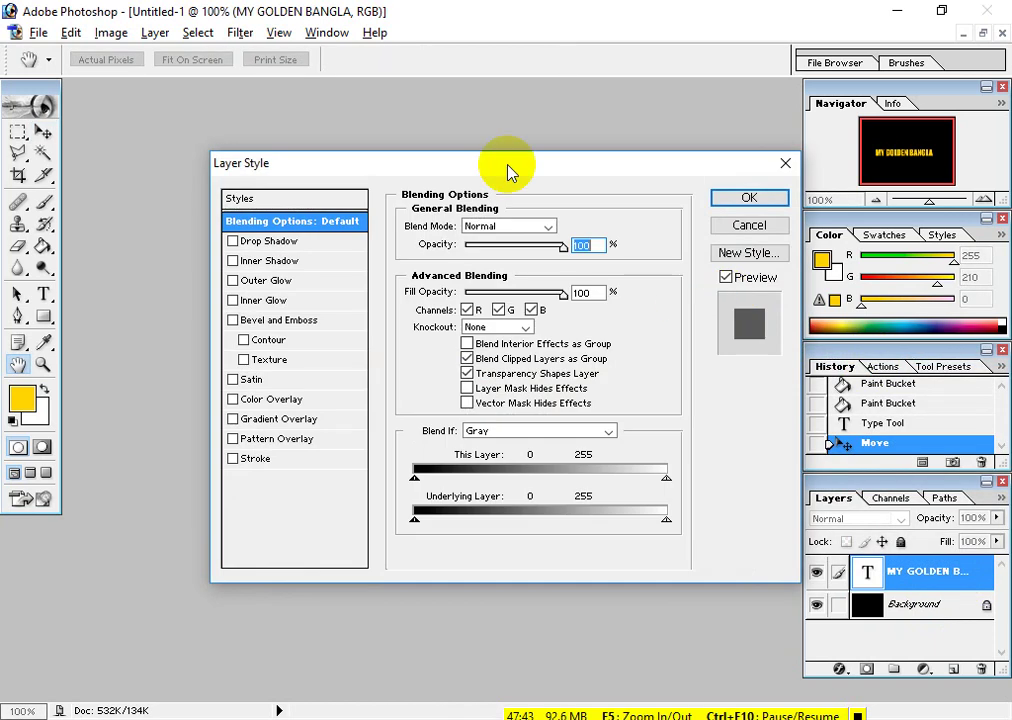
# Step: Enable Bevel and Emboss on the text layer, keeping the text visible
pyautogui.moveTo(509, 168)
pyautogui.mouseDown()
pyautogui.moveTo(683, 168)
pyautogui.moveTo(746, 46)
pyautogui.mouseUp()
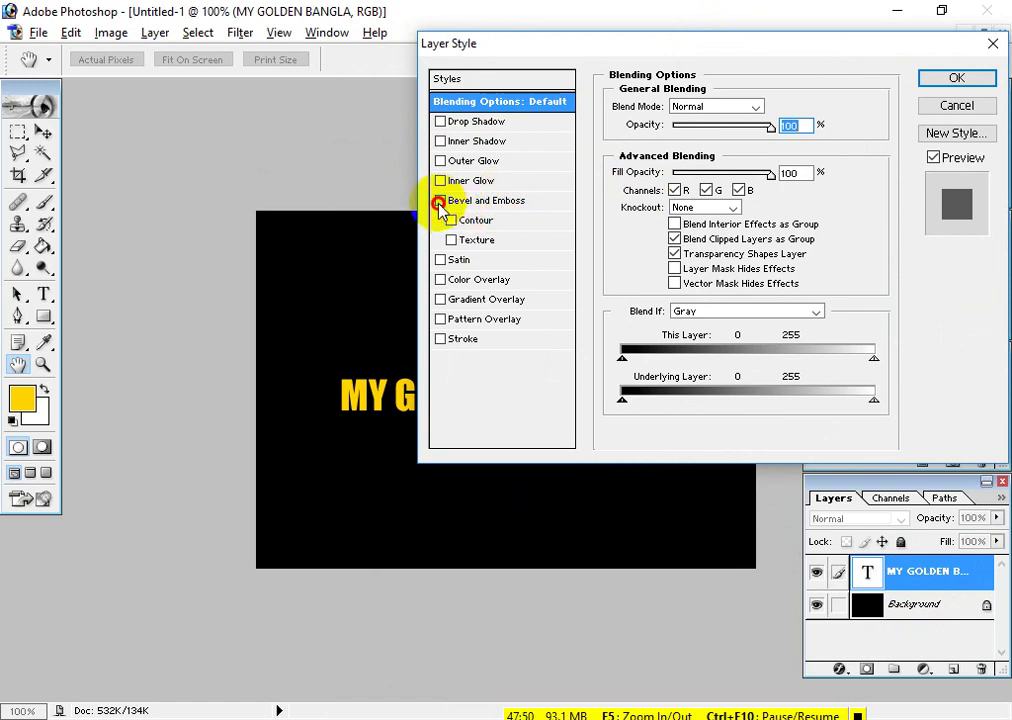
pyautogui.click(440, 202)
pyautogui.moveTo(628, 49); pyautogui.dragTo(485, 482)
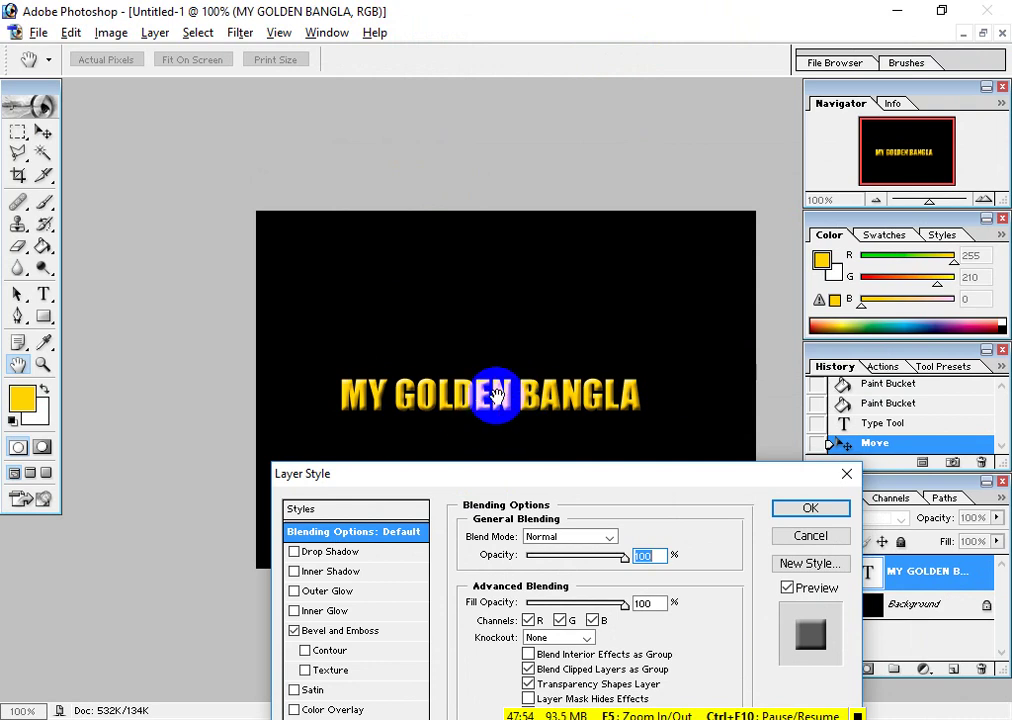
pyautogui.moveTo(562, 477)
pyautogui.mouseDown()
pyautogui.moveTo(704, 437)
pyautogui.moveTo(752, 173)
pyautogui.mouseUp()
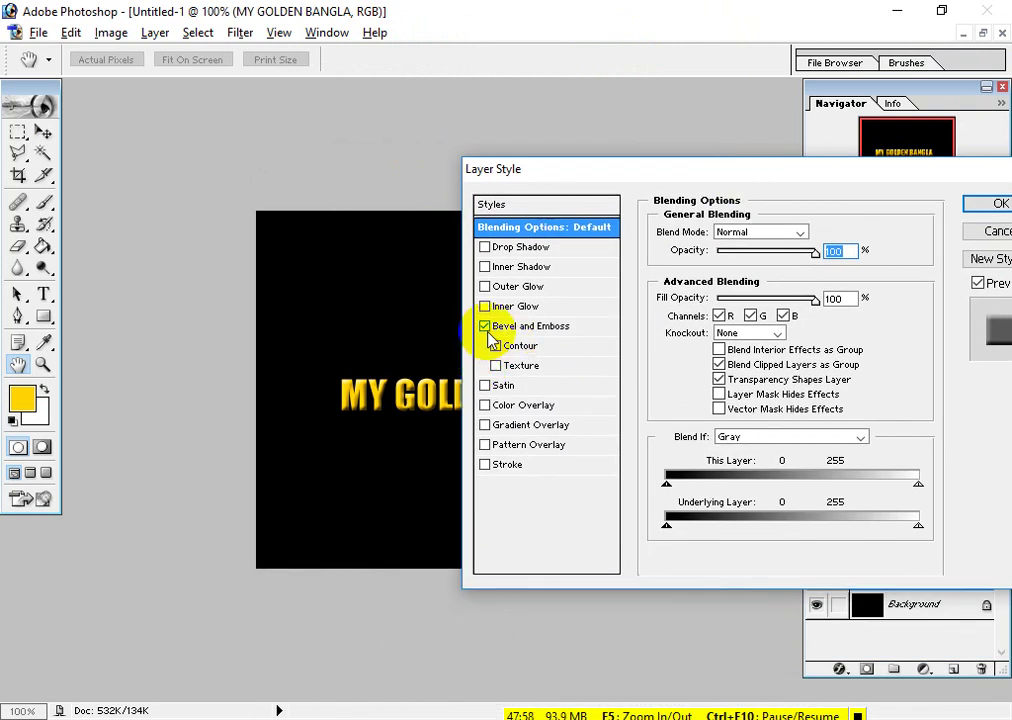
pyautogui.moveTo(610, 173); pyautogui.dragTo(871, 123)
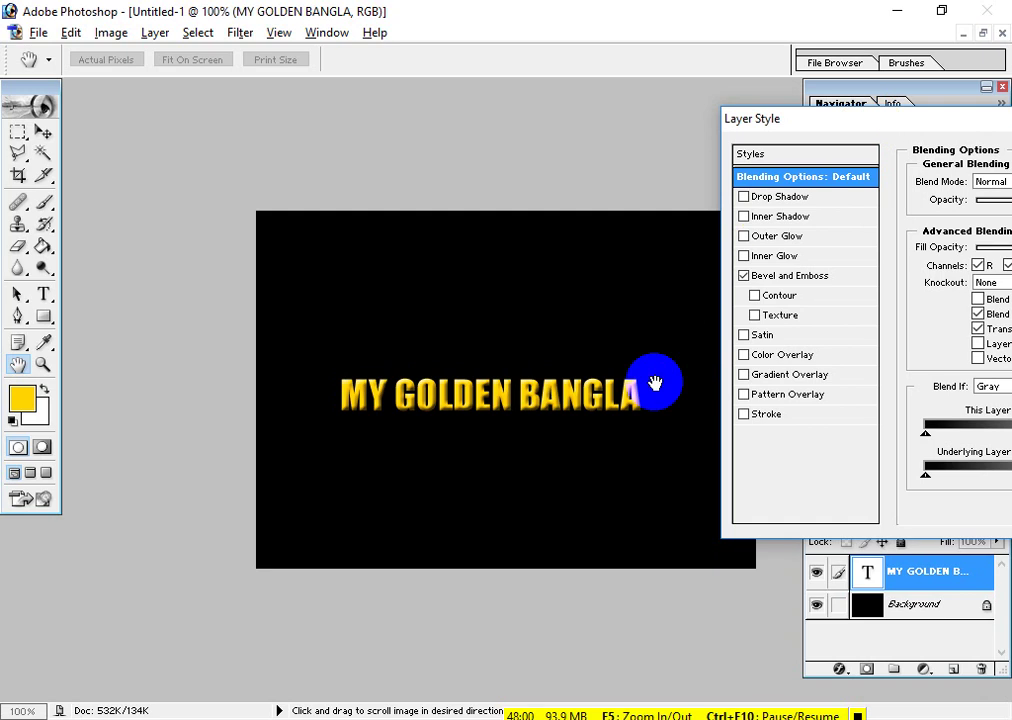
# Step: Toggle the bevel off and on to compare, then show its settings
pyautogui.click(743, 276)
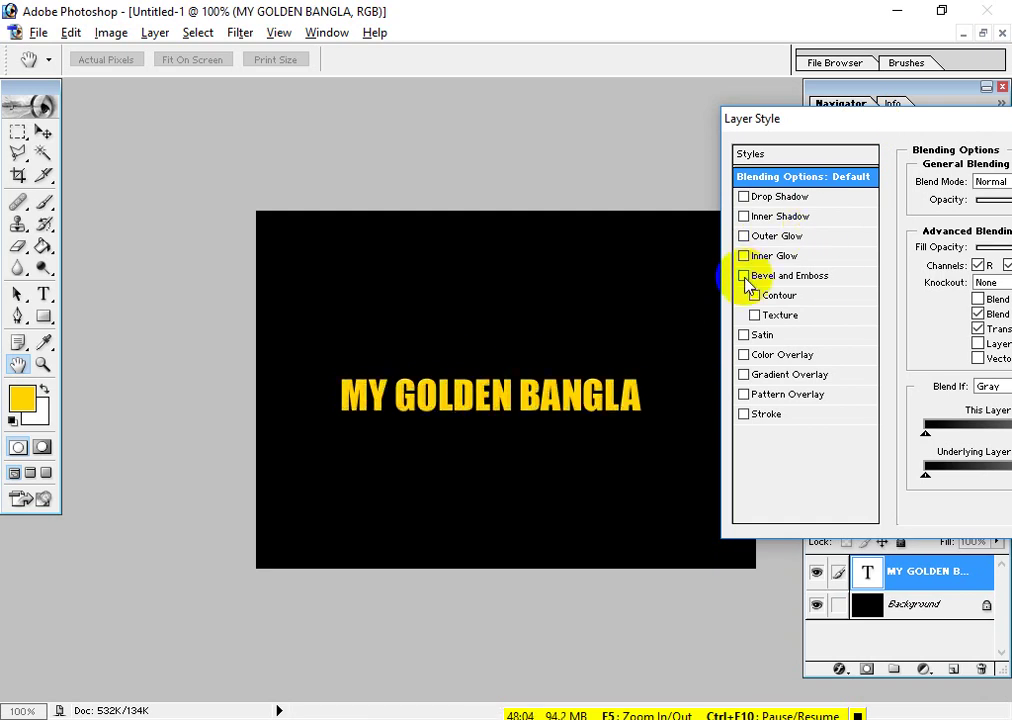
pyautogui.click(743, 276)
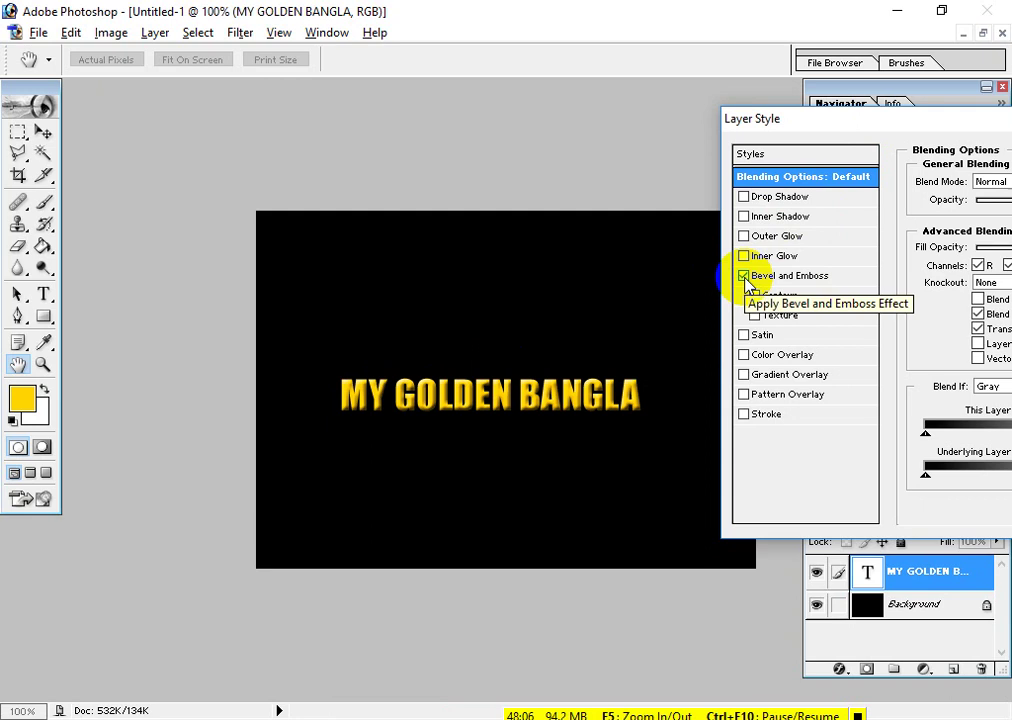
pyautogui.click(743, 276)
pyautogui.click(743, 276)
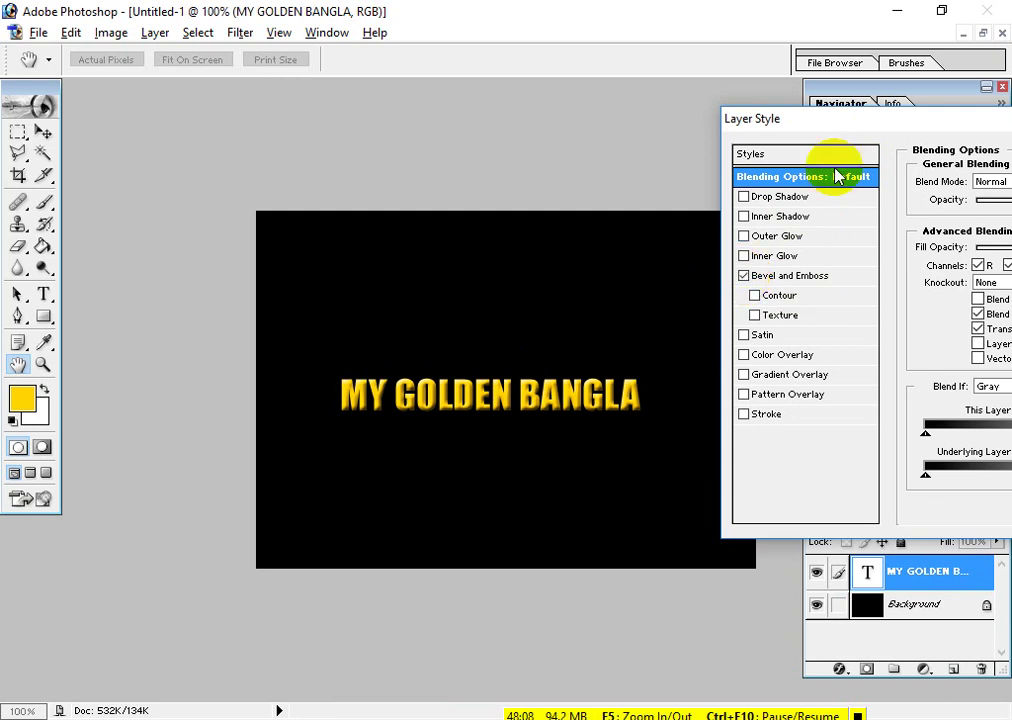
pyautogui.moveTo(888, 113); pyautogui.dragTo(830, 91)
pyautogui.click(740, 257)
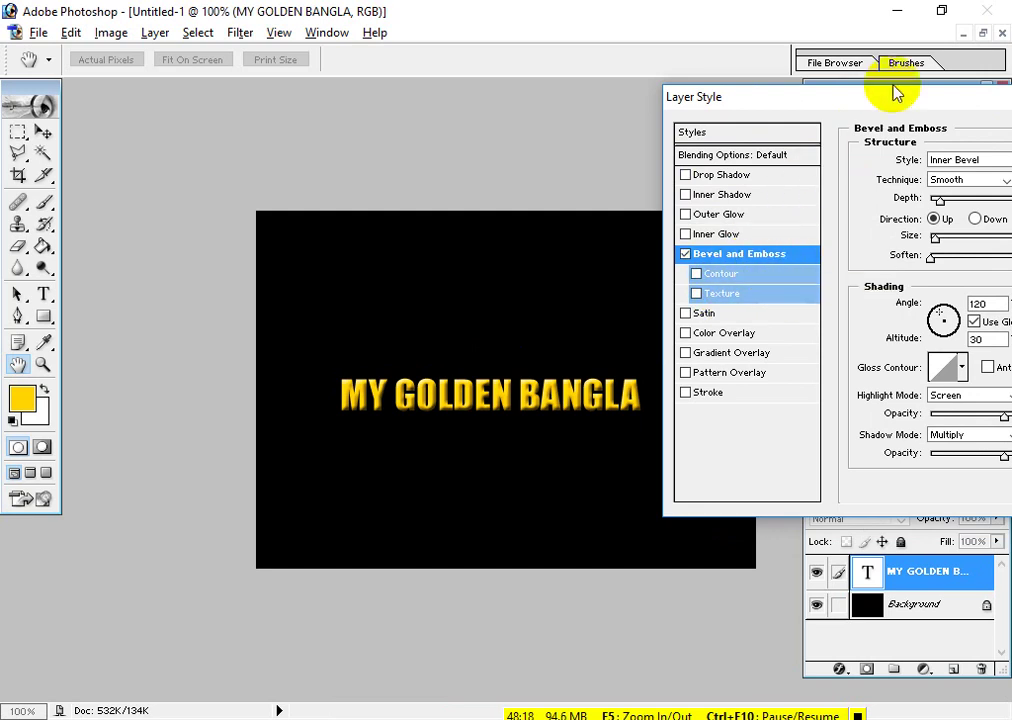
# Step: Set the bevel depth to 225% with size 8 px and soften 0
pyautogui.moveTo(918, 103); pyautogui.dragTo(707, 70)
pyautogui.doubleClick(838, 165)
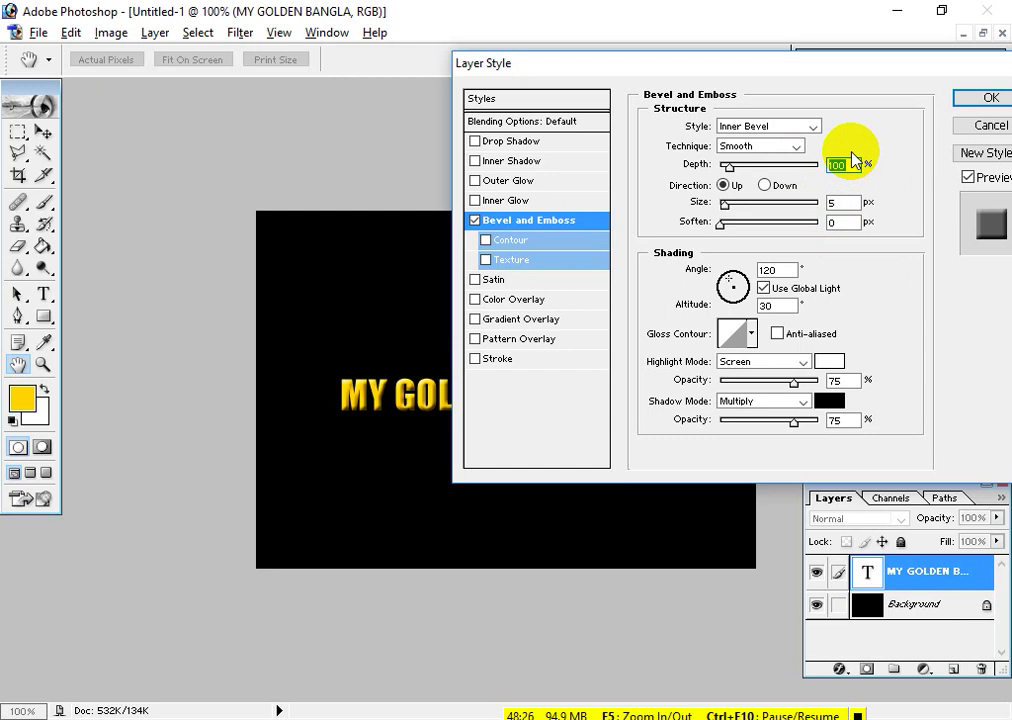
pyautogui.write('2')
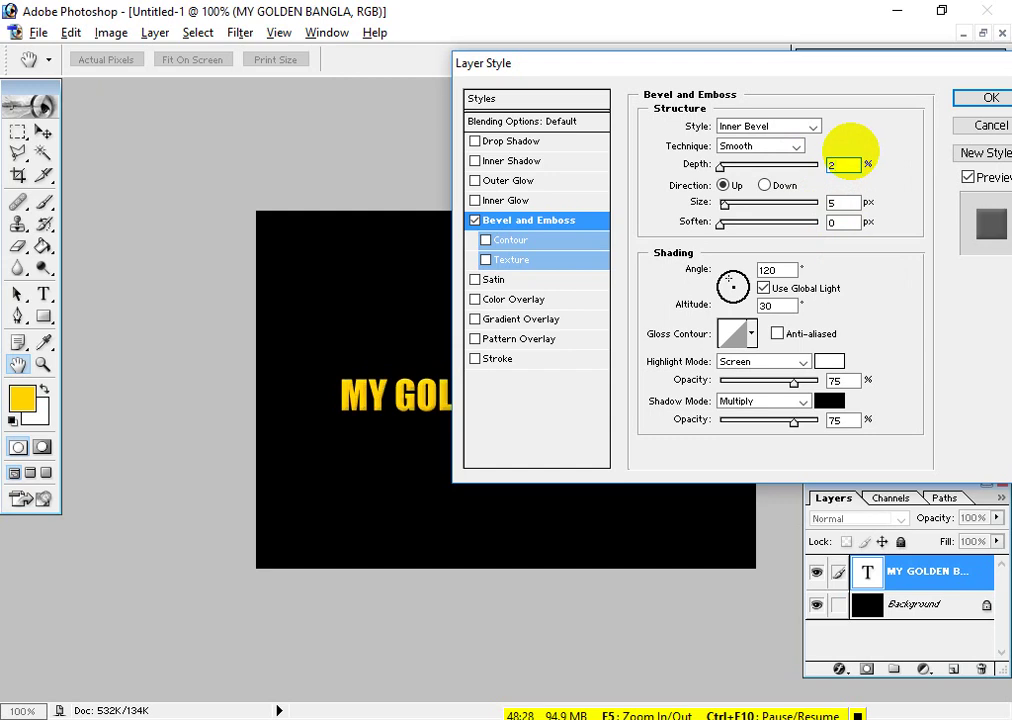
pyautogui.write('25')
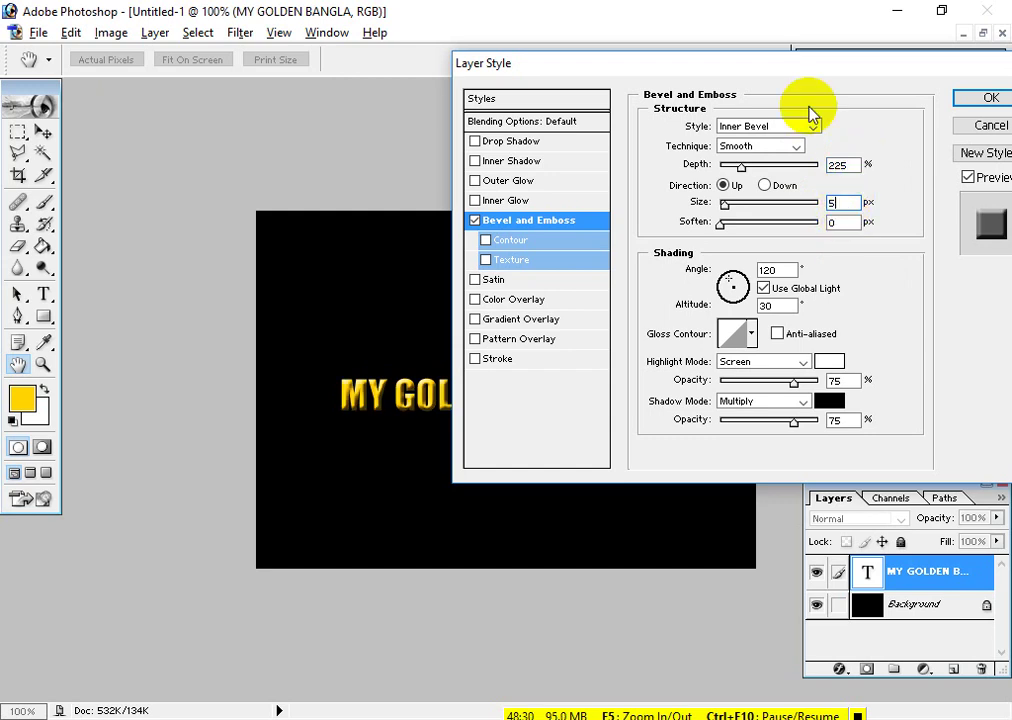
pyautogui.moveTo(810, 65)
pyautogui.mouseDown()
pyautogui.moveTo(833, 333)
pyautogui.moveTo(786, 68)
pyautogui.mouseUp()
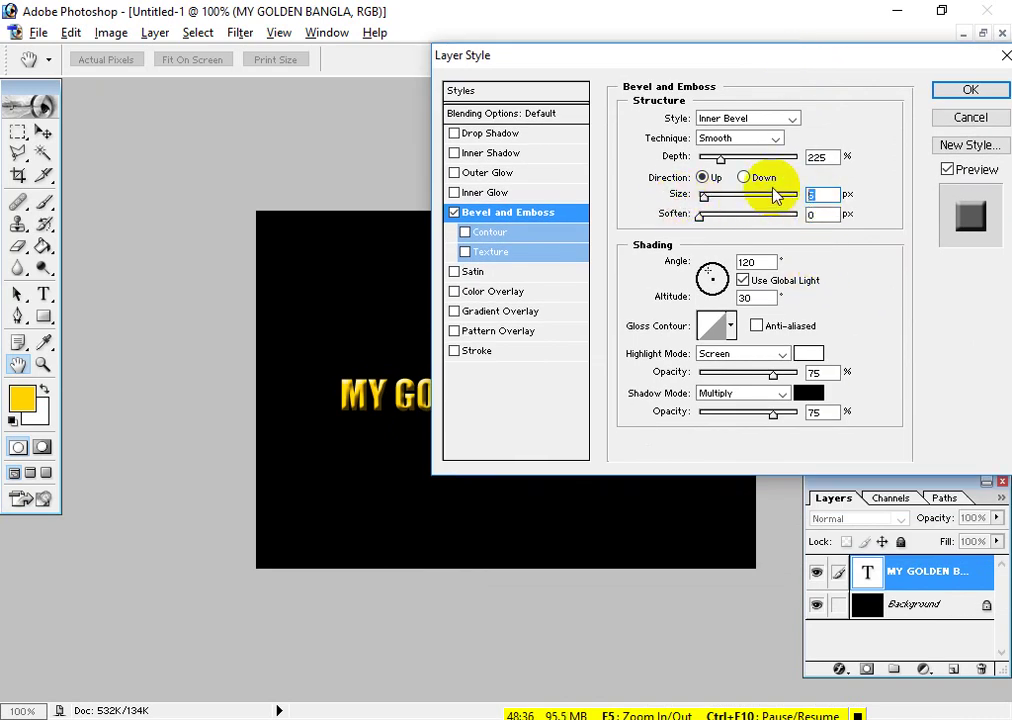
pyautogui.write('8')
pyautogui.click(820, 212)
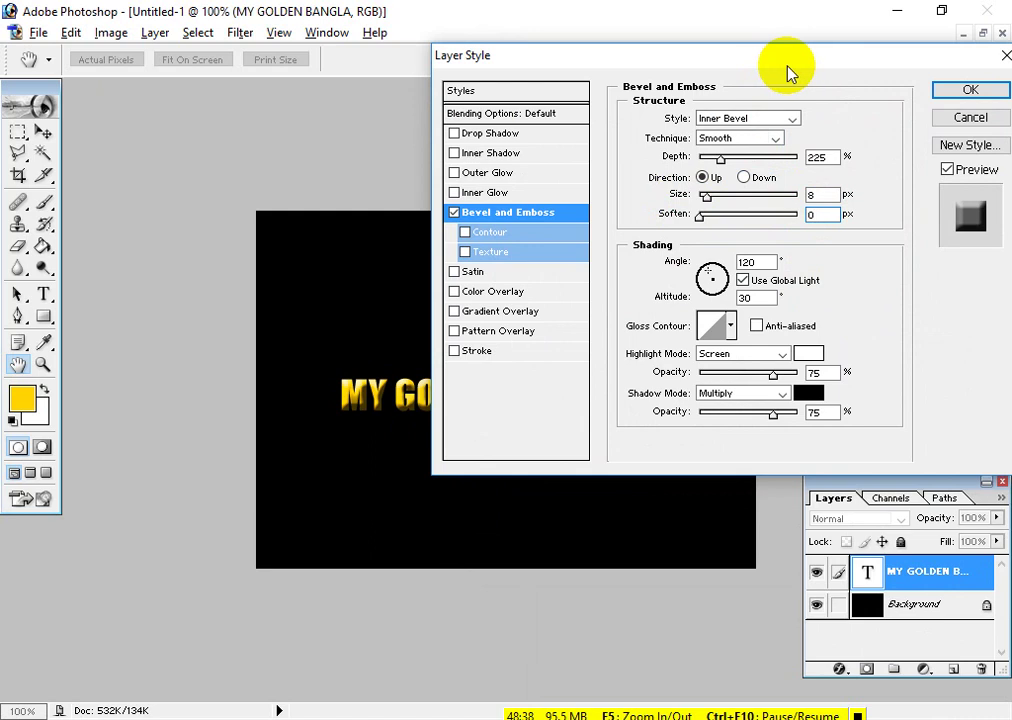
pyautogui.moveTo(786, 68); pyautogui.dragTo(792, 64)
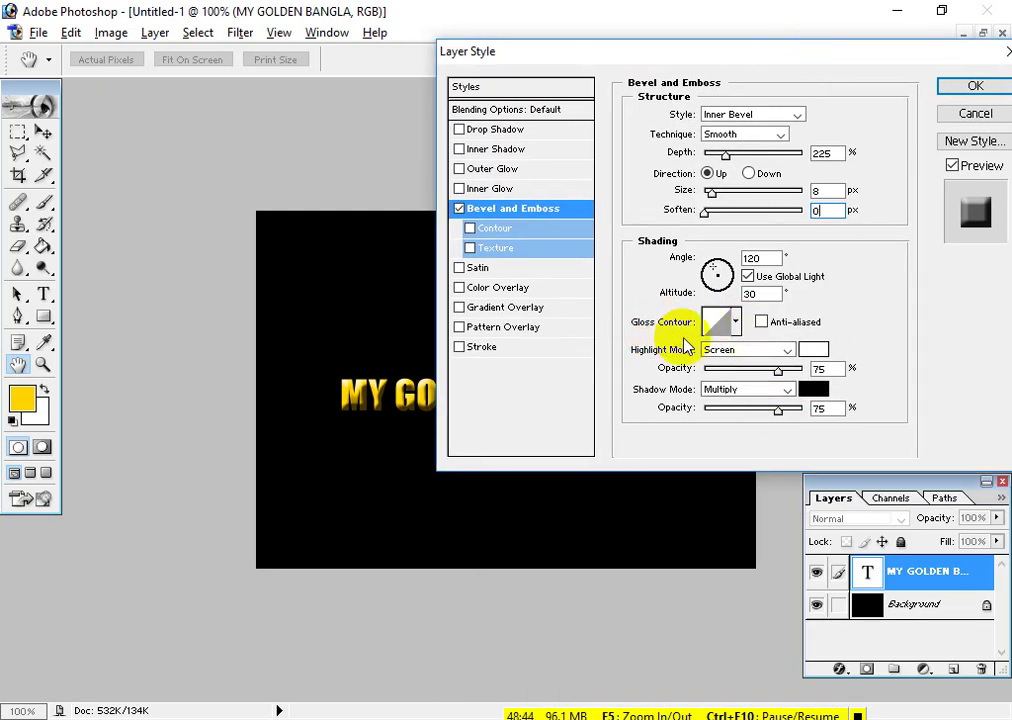
# Step: Choose a peaked gloss contour and apply the layer style
pyautogui.click(734, 321)
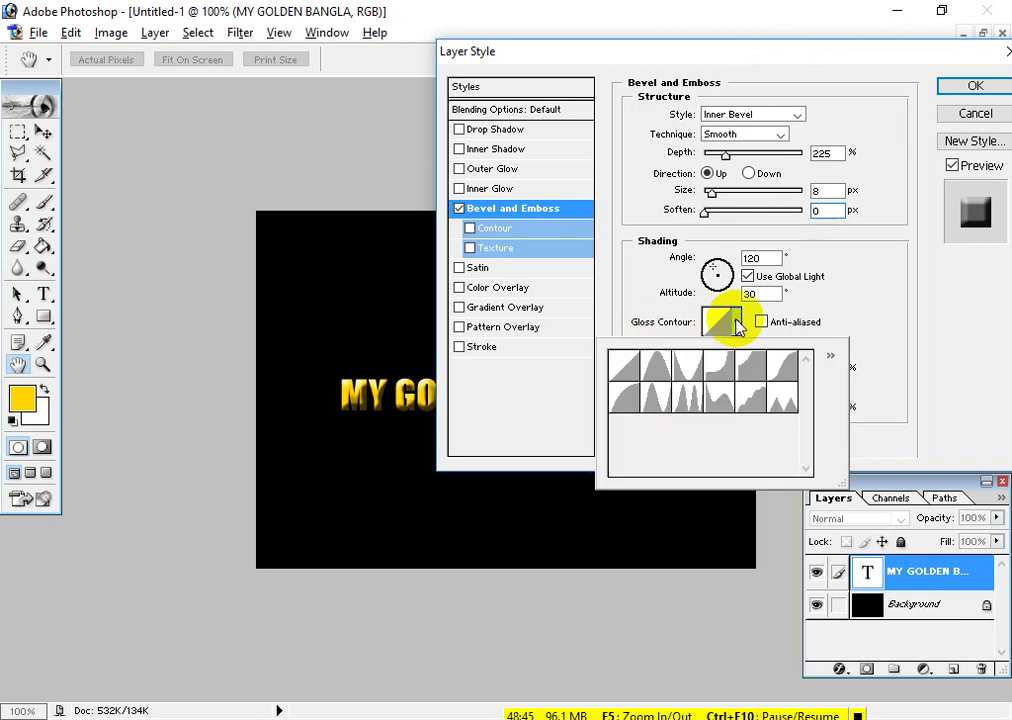
pyautogui.click(655, 400)
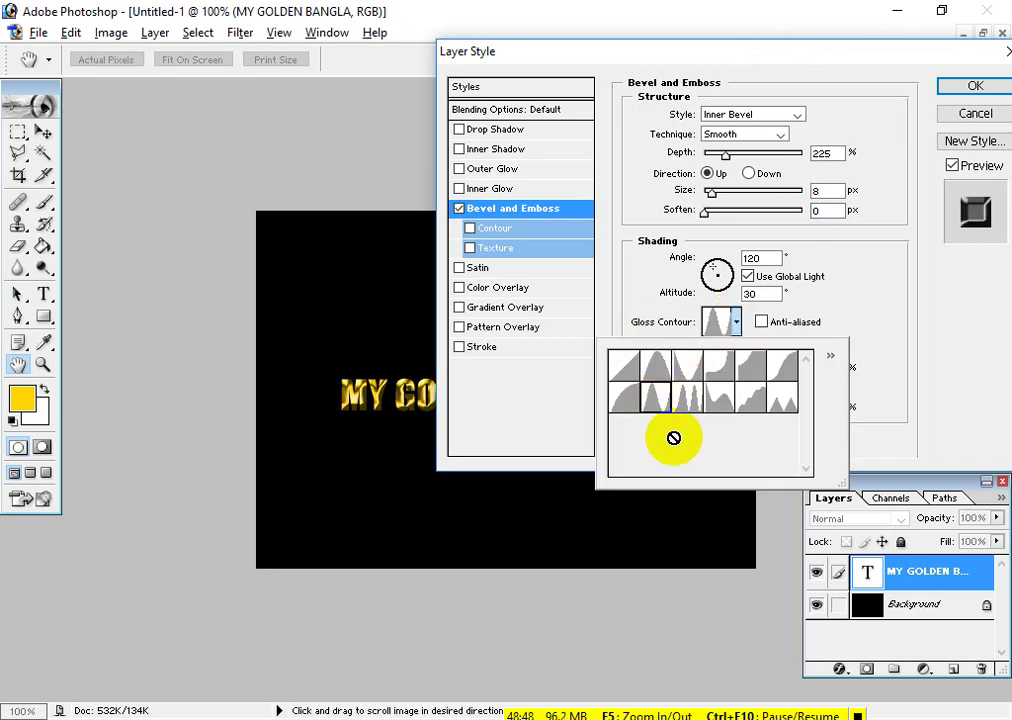
pyautogui.moveTo(691, 55)
pyautogui.mouseDown()
pyautogui.moveTo(809, 545)
pyautogui.moveTo(740, 308)
pyautogui.moveTo(665, 118)
pyautogui.mouseUp()
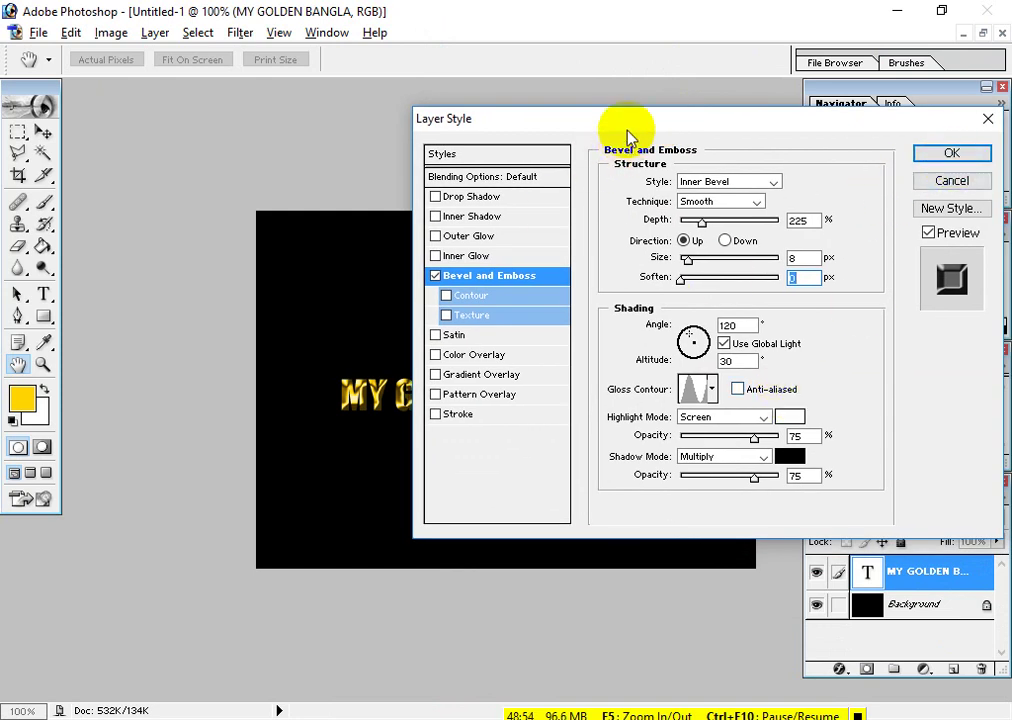
pyautogui.moveTo(628, 137)
pyautogui.mouseDown()
pyautogui.moveTo(840, 149)
pyautogui.moveTo(583, 154)
pyautogui.mouseUp()
pyautogui.click(903, 177)
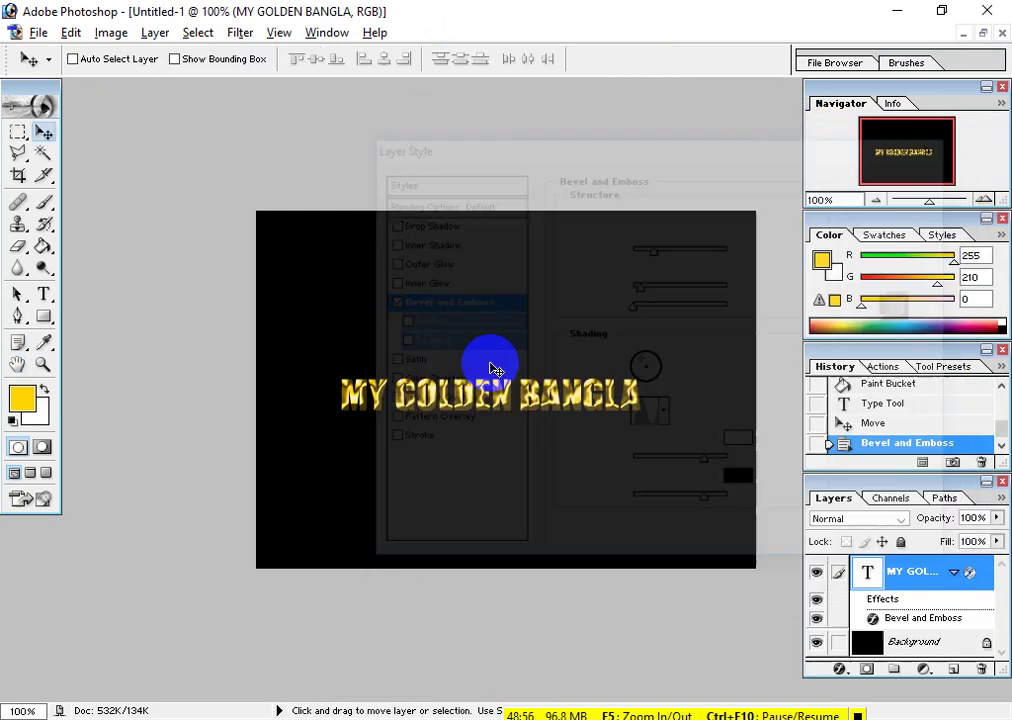
# Step: Resize the MY GOLDEN BANGLA text to 45 pt and commit the edit
pyautogui.click(45, 295)
pyautogui.moveTo(336, 395); pyautogui.dragTo(638, 391)
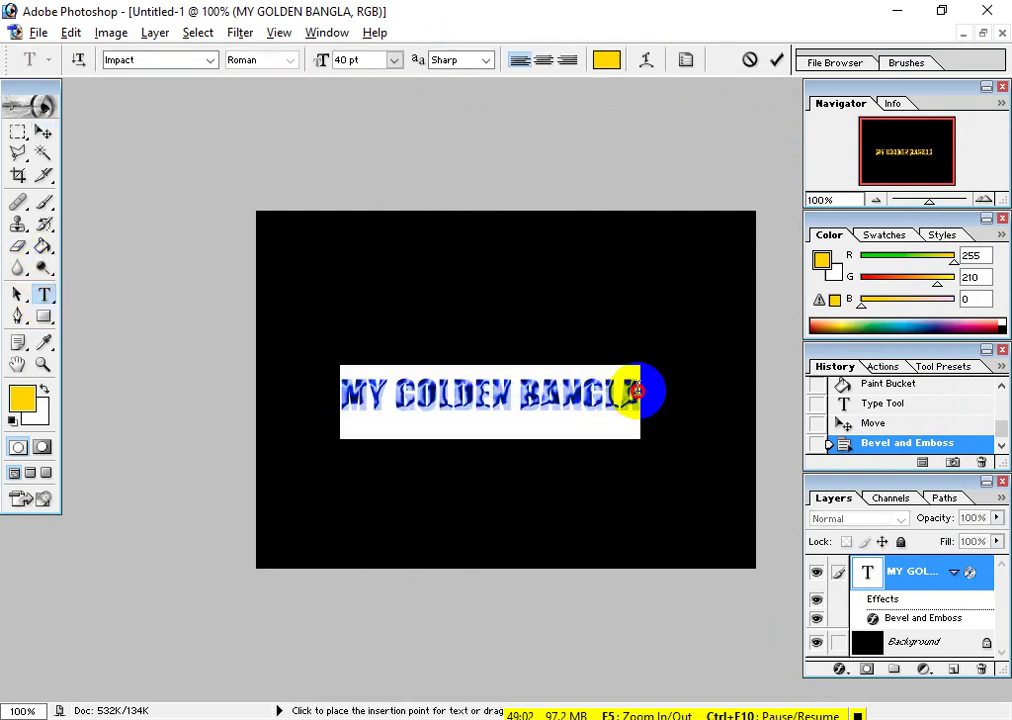
pyautogui.click(339, 61)
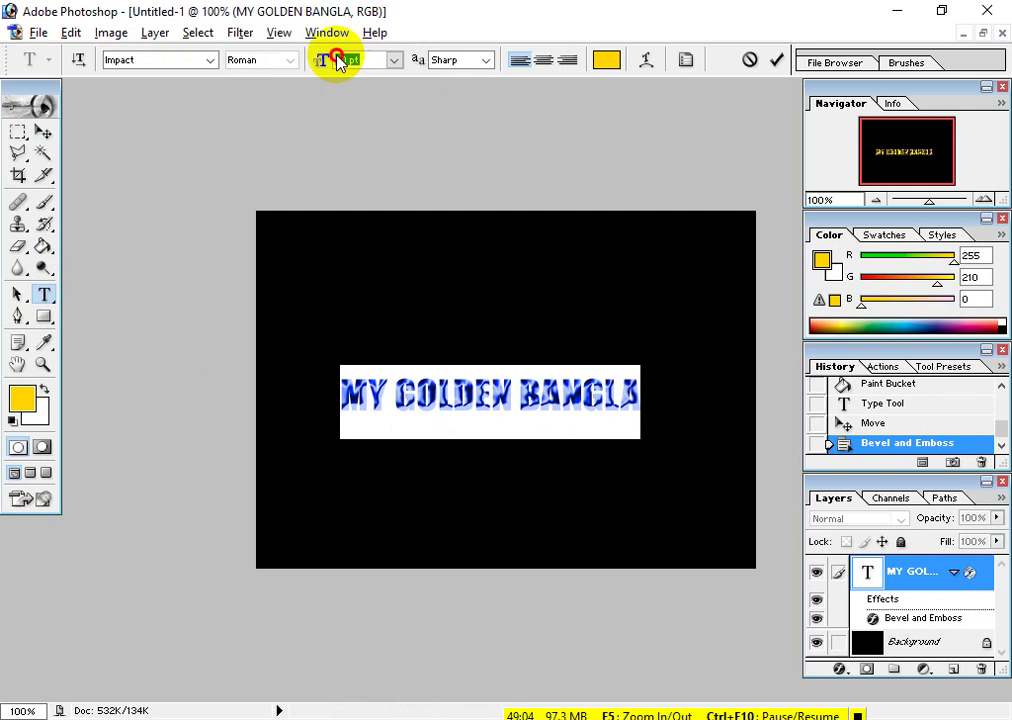
pyautogui.write('45')
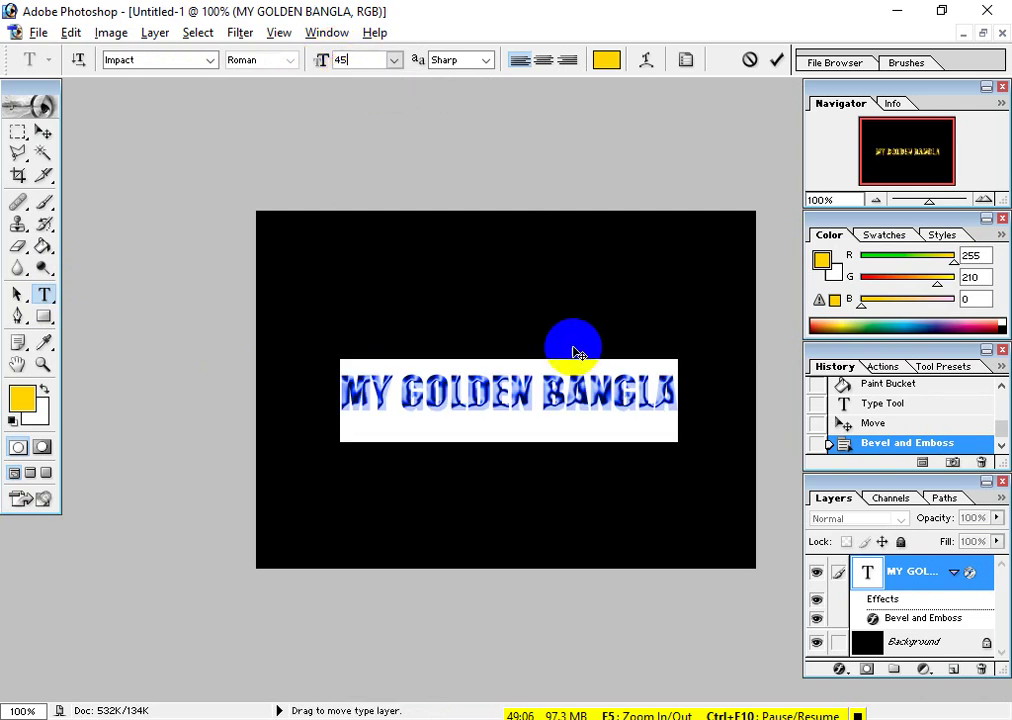
pyautogui.click(583, 418)
pyautogui.click(43, 131)
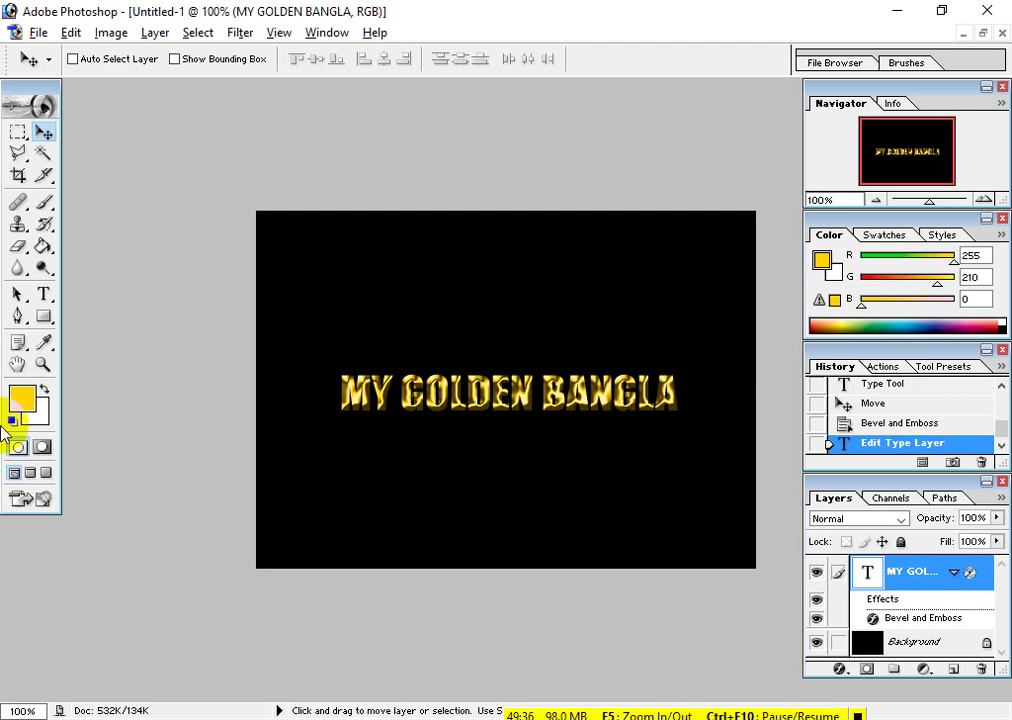
pyautogui.click(429, 413)
pyautogui.click(580, 392)
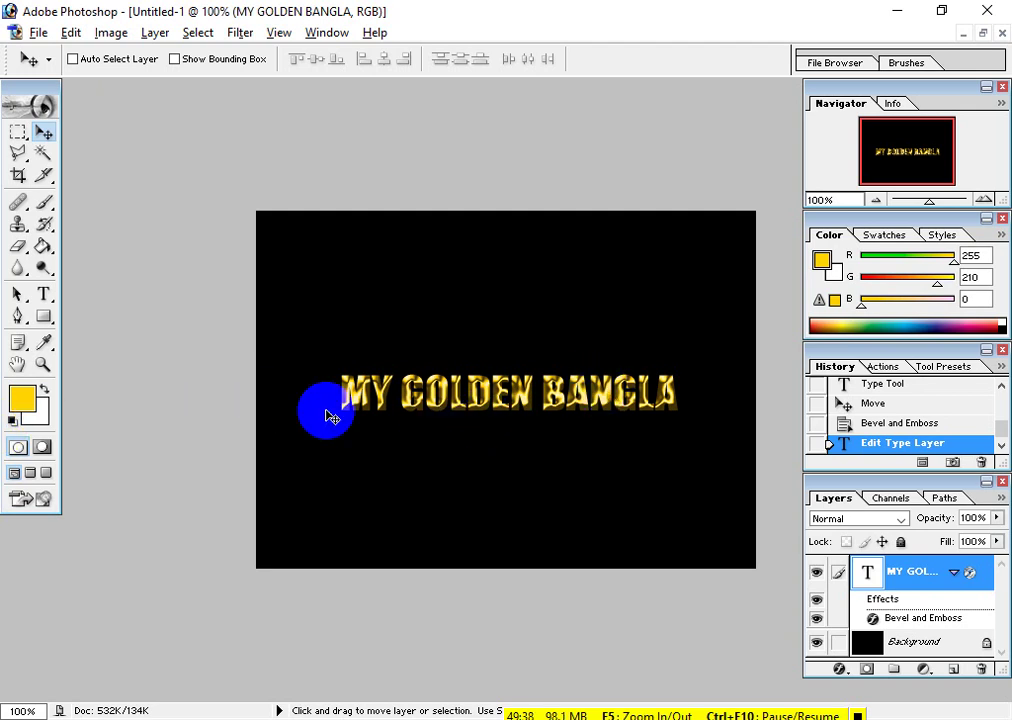
pyautogui.click(40, 33)
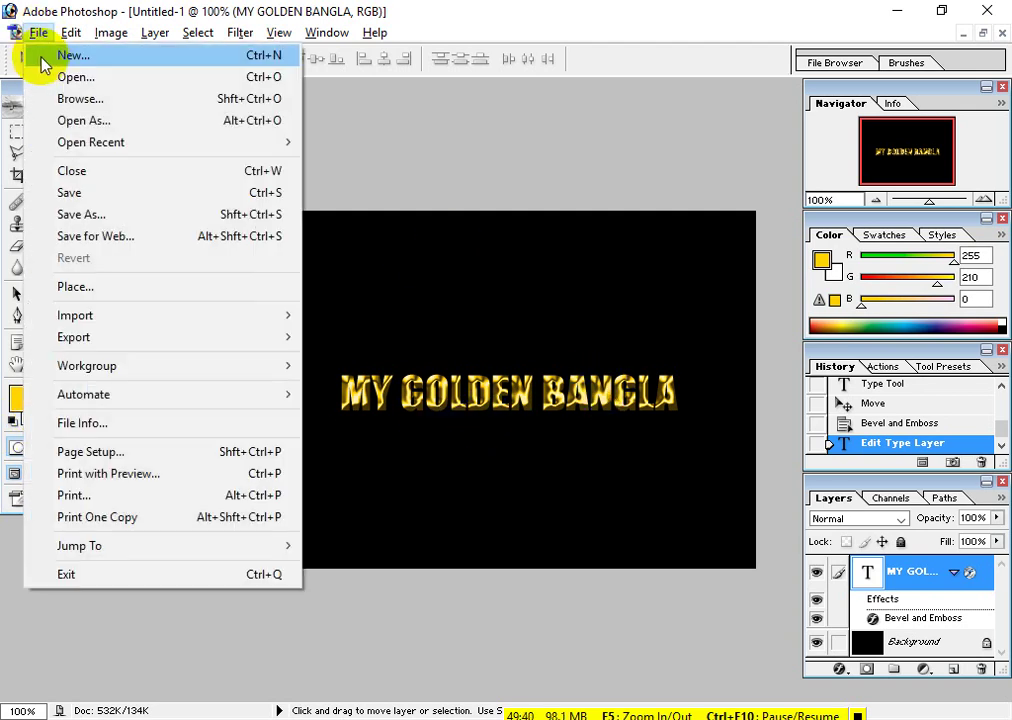
pyautogui.click(518, 10)
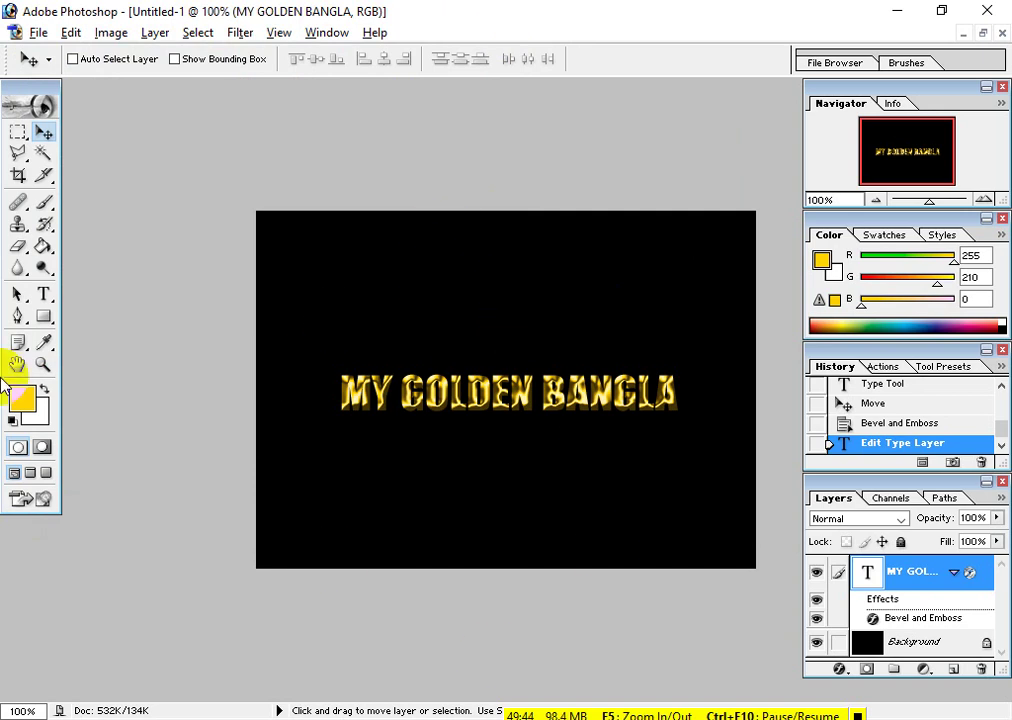
pyautogui.click(44, 248)
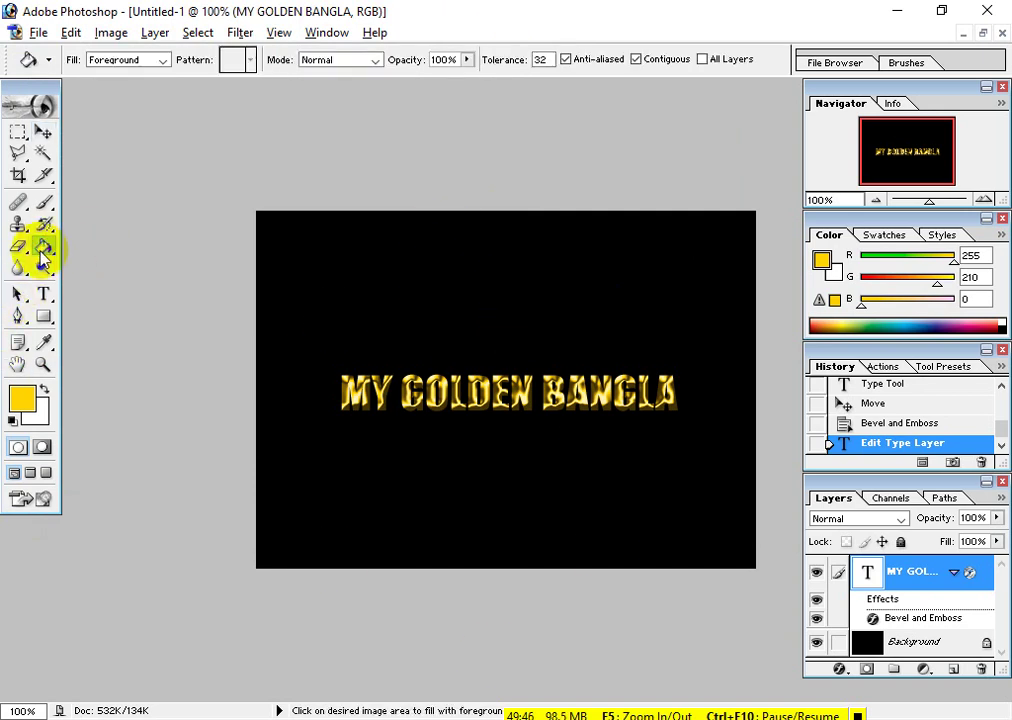
pyautogui.moveTo(44, 250); pyautogui.dragTo(138, 268)
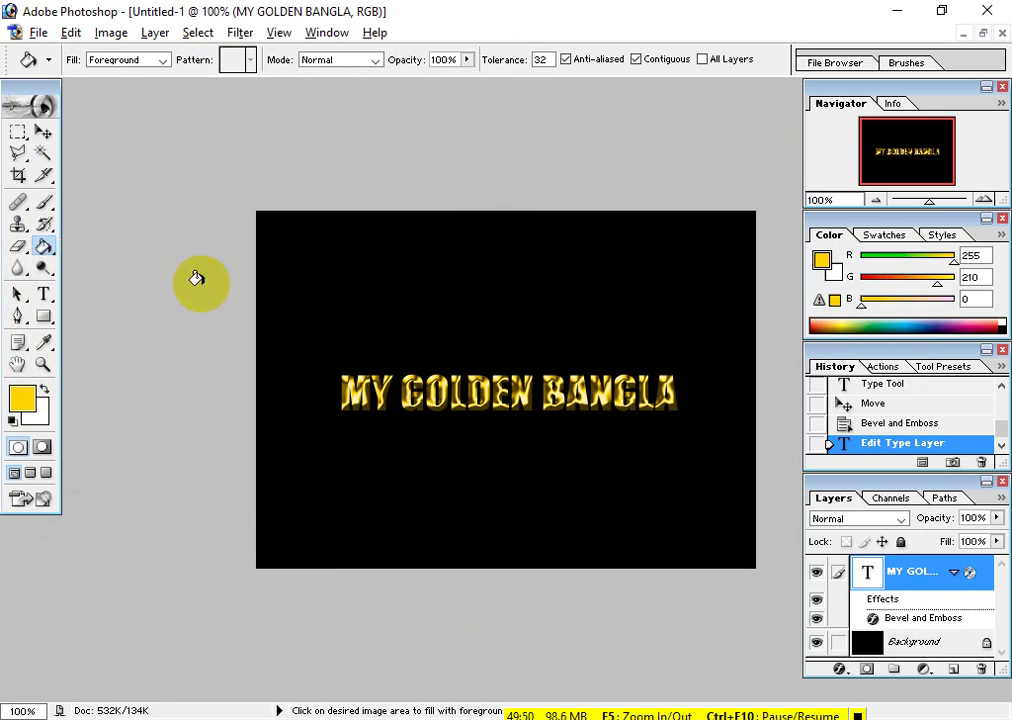
pyautogui.click(13, 396)
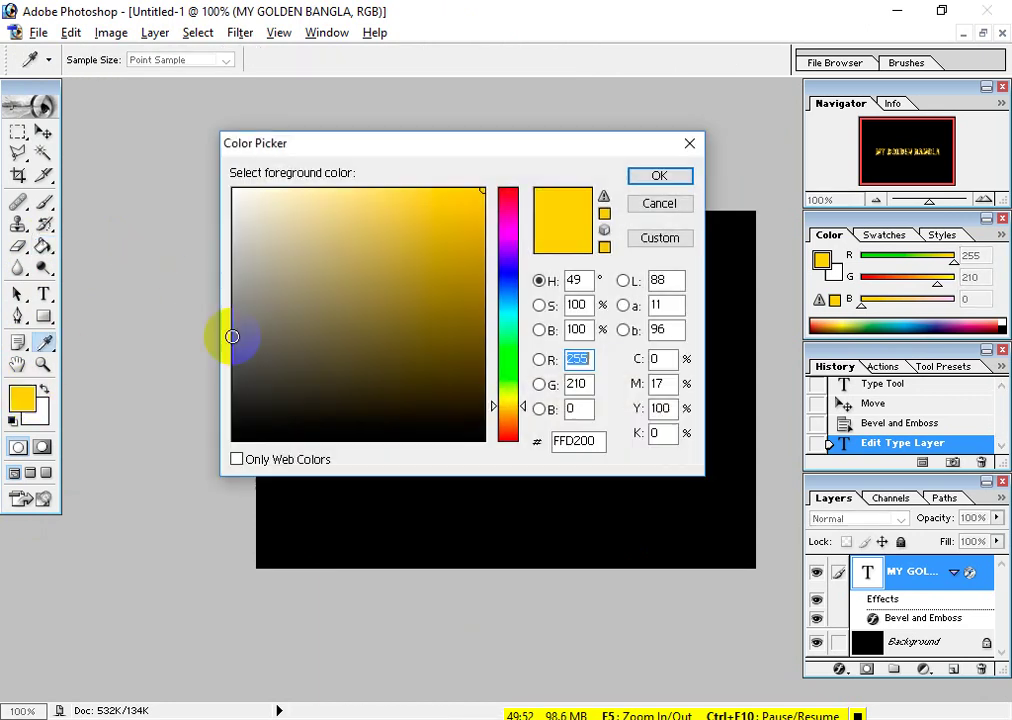
pyautogui.click(660, 182)
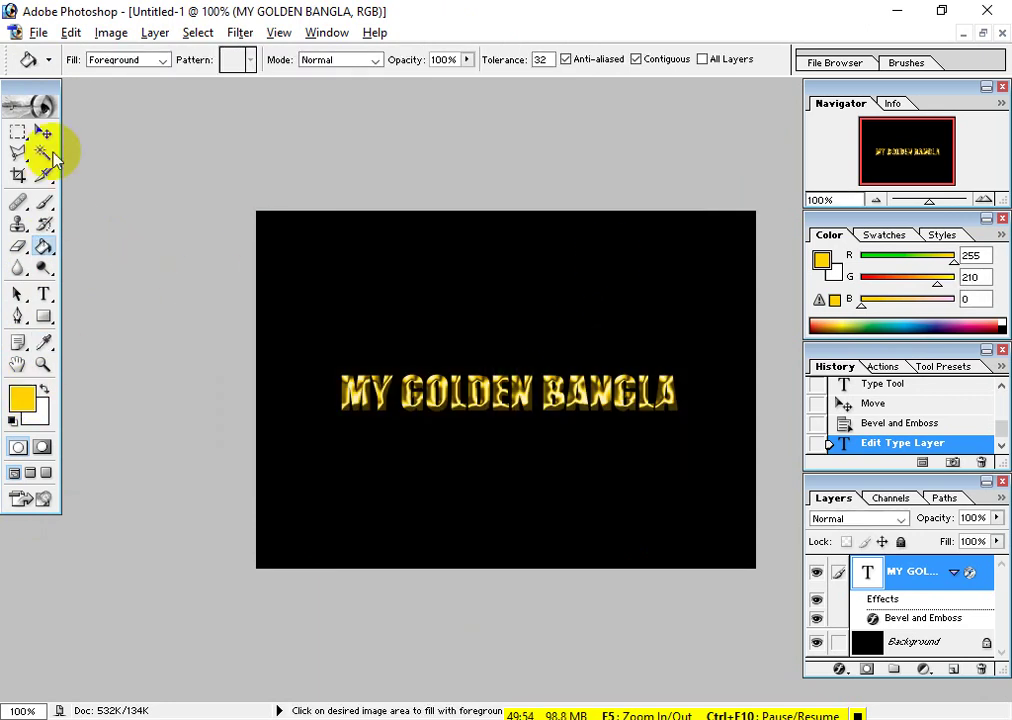
pyautogui.click(43, 131)
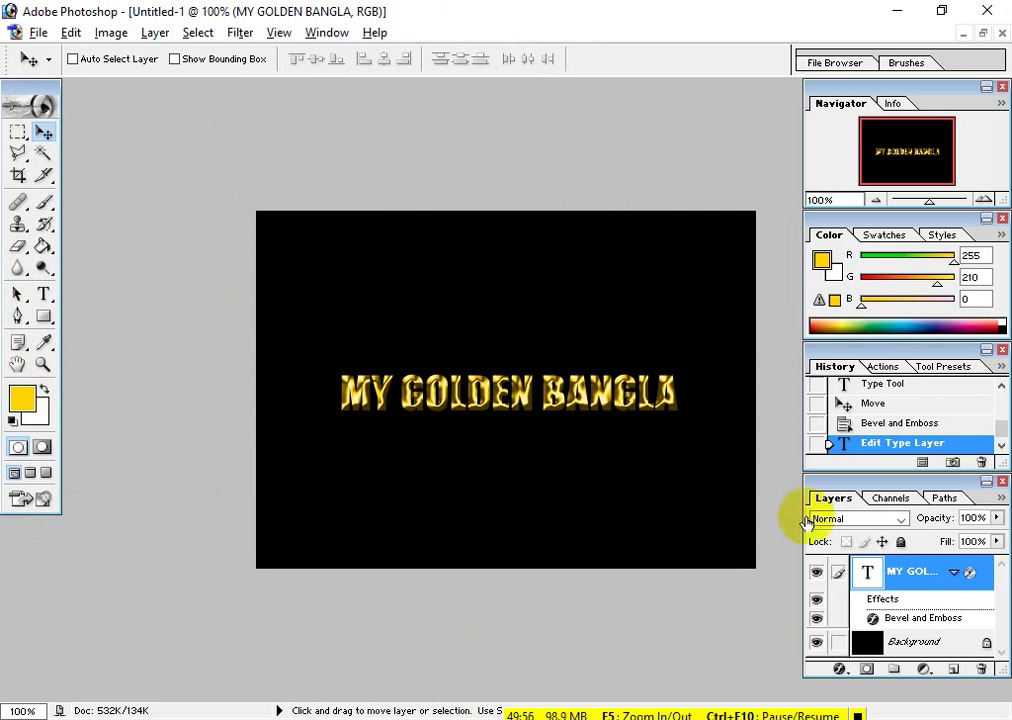
pyautogui.click(585, 514)
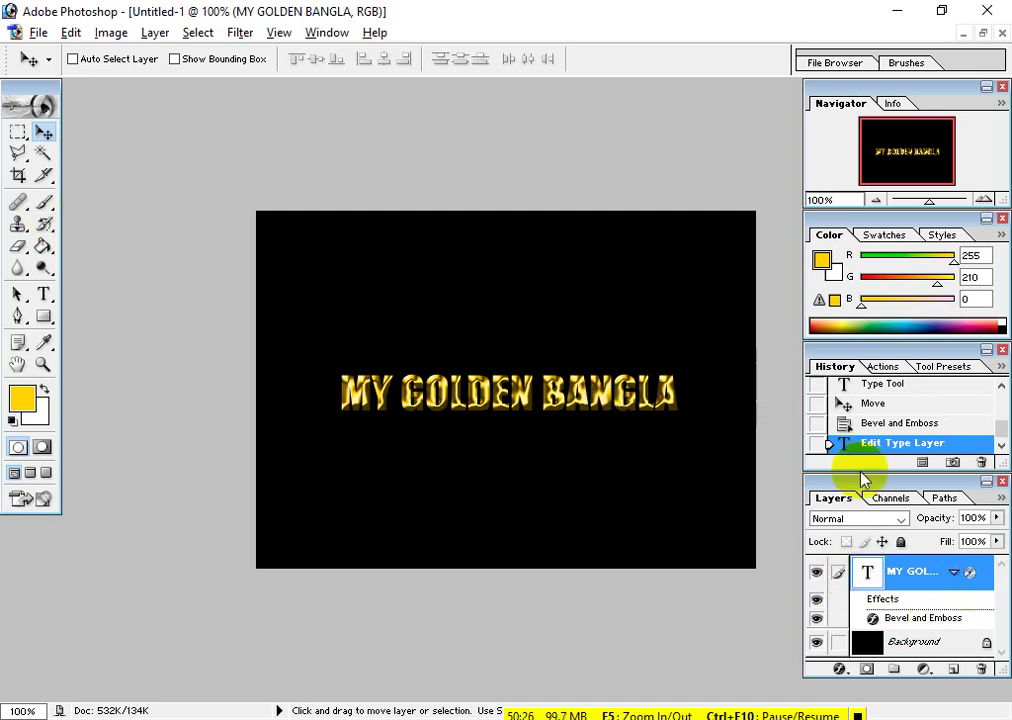
# Step: Review the Bevel and Emboss depth, size and gloss contour, then cancel without changes
pyautogui.doubleClick(919, 618)
pyautogui.moveTo(669, 150); pyautogui.dragTo(779, 80)
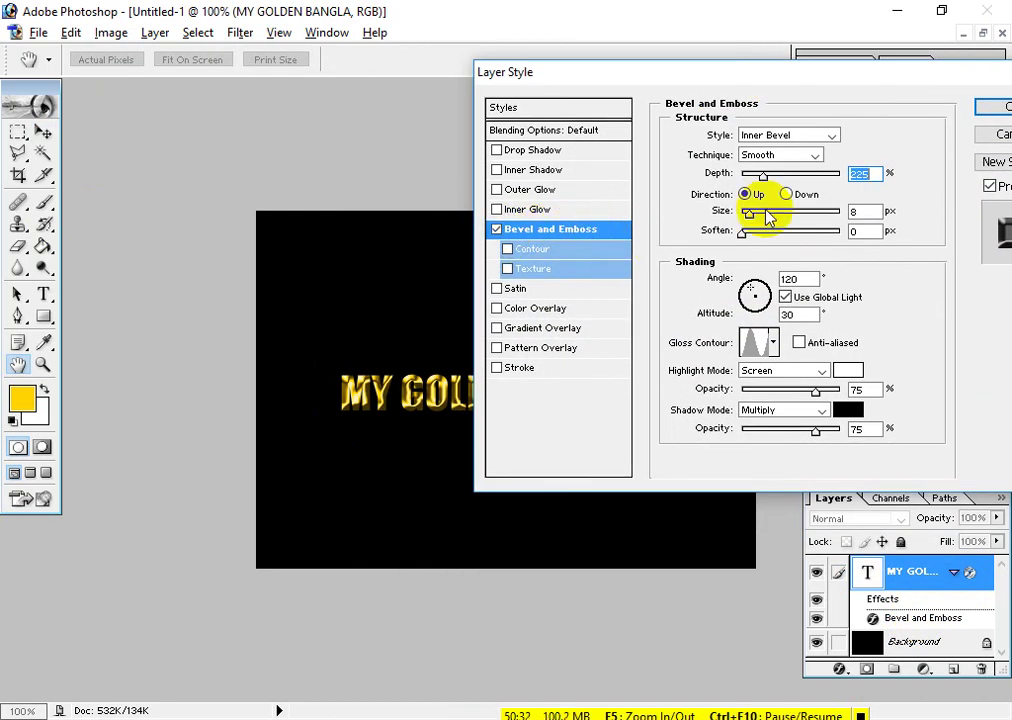
pyautogui.doubleClick(858, 173)
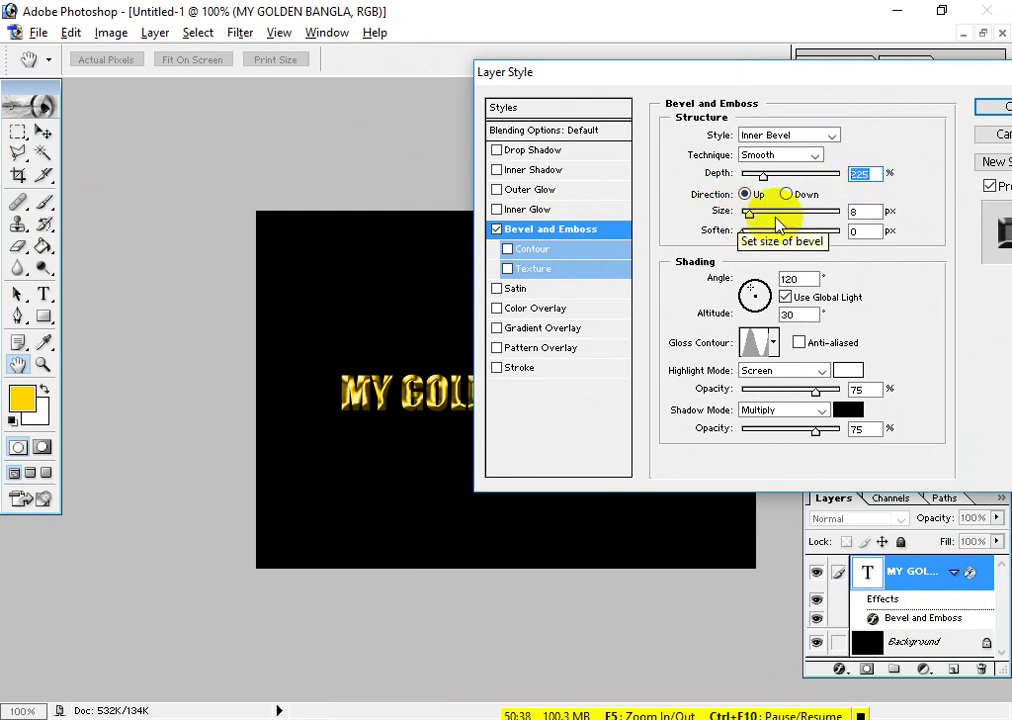
pyautogui.click(858, 212)
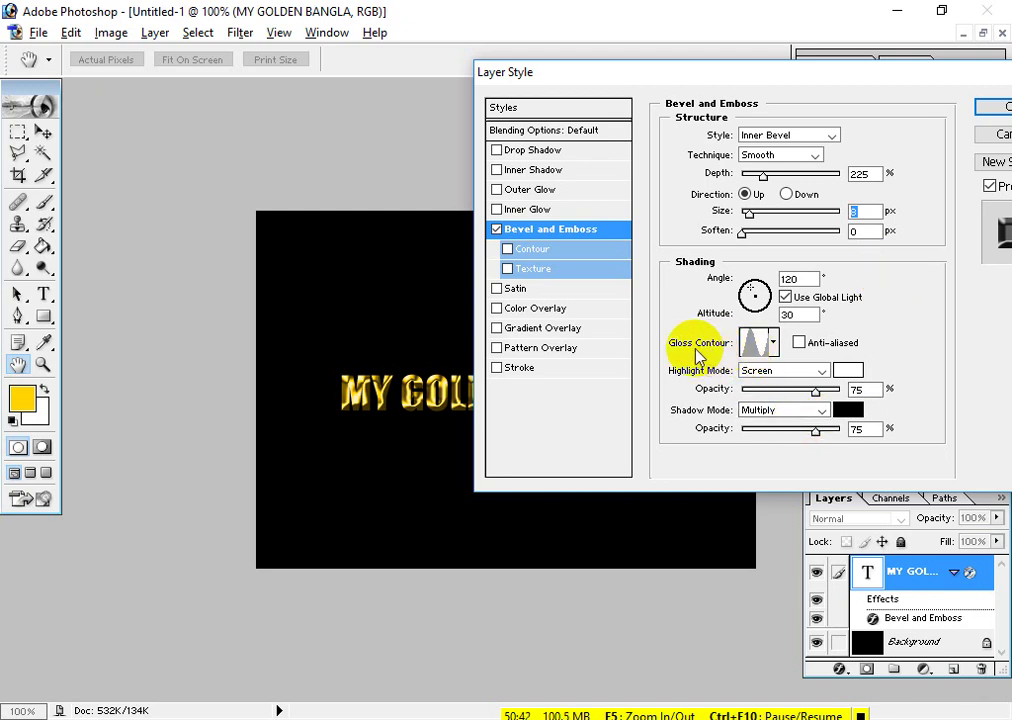
pyautogui.click(773, 342)
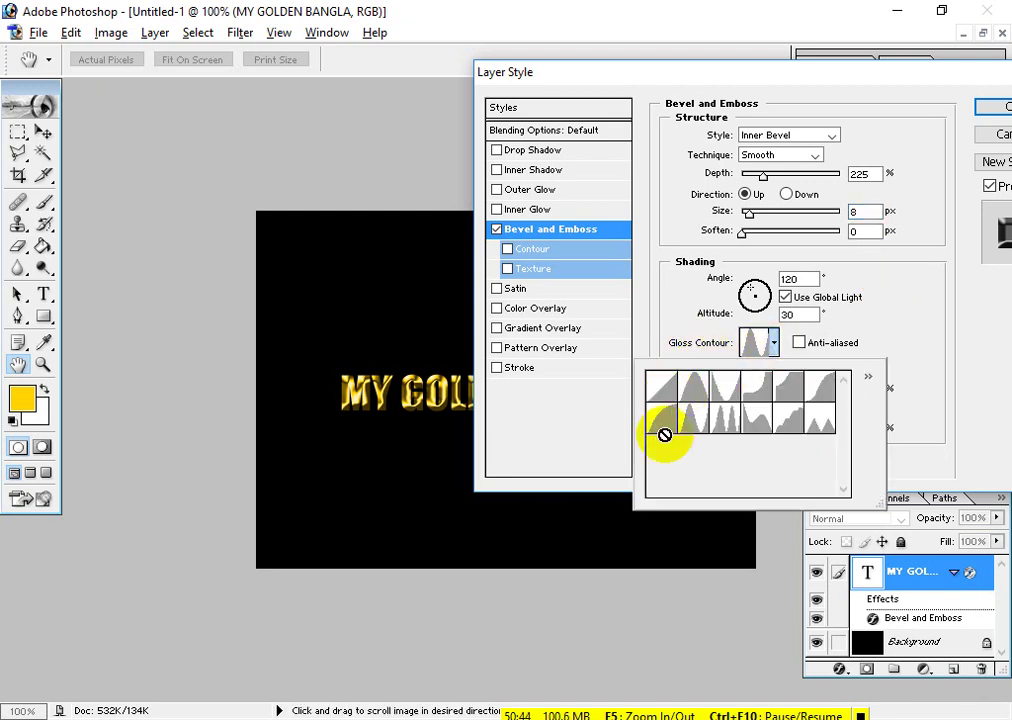
pyautogui.click(935, 373)
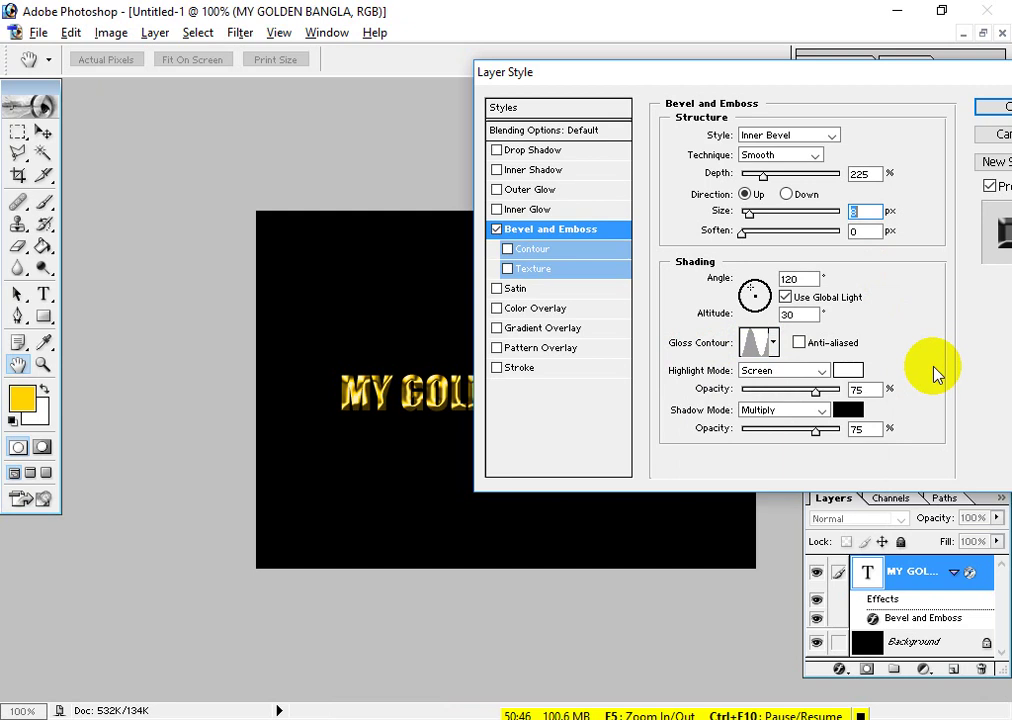
pyautogui.moveTo(932, 73); pyautogui.dragTo(767, 78)
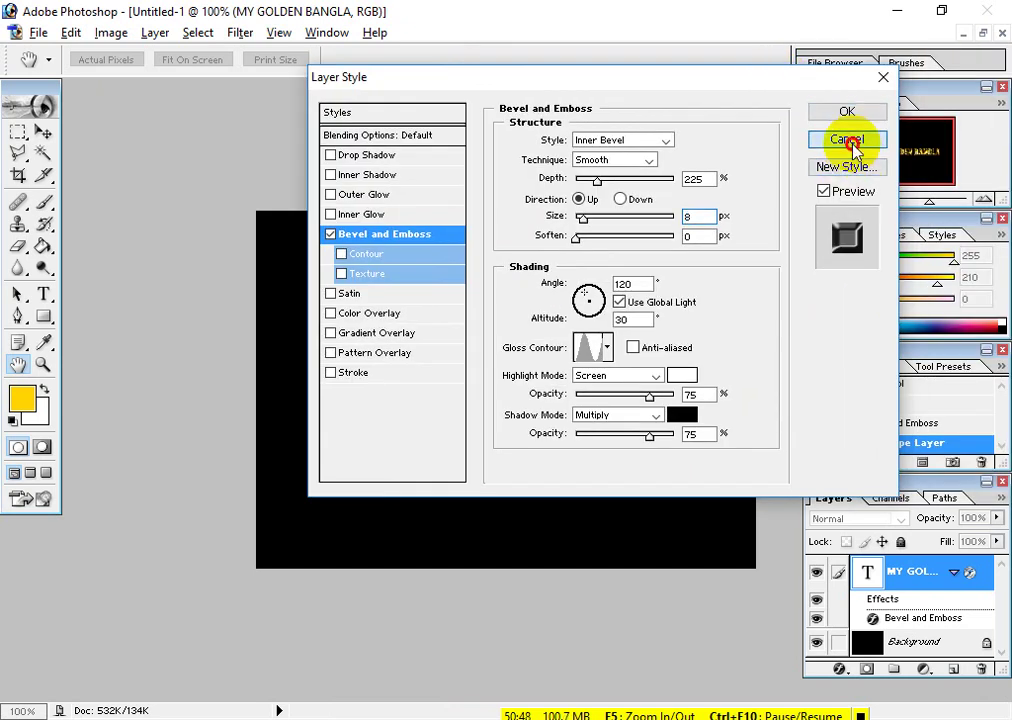
pyautogui.click(847, 141)
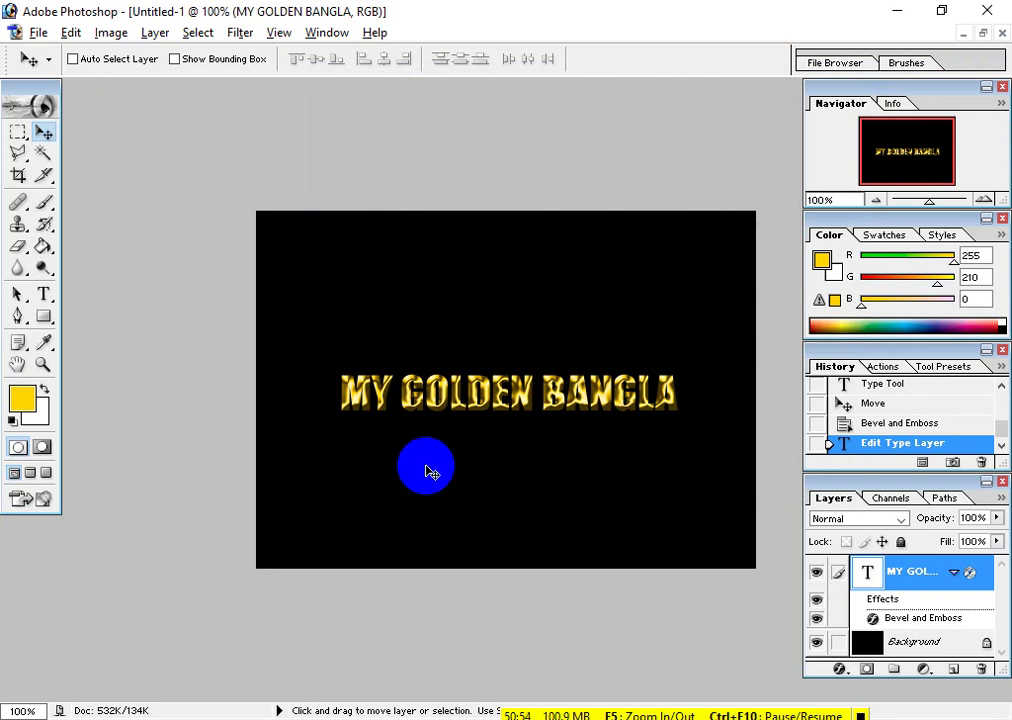
# Step: Start a Save As copy in JPEG format, saving into the Desktop folder
pyautogui.click(46, 34)
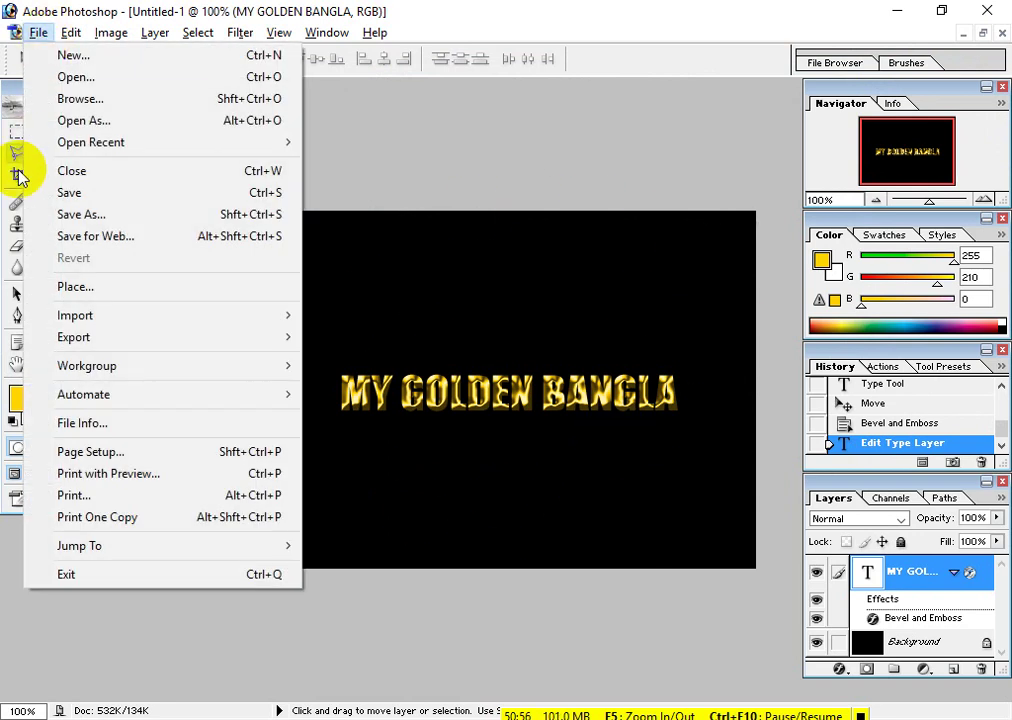
pyautogui.click(68, 192)
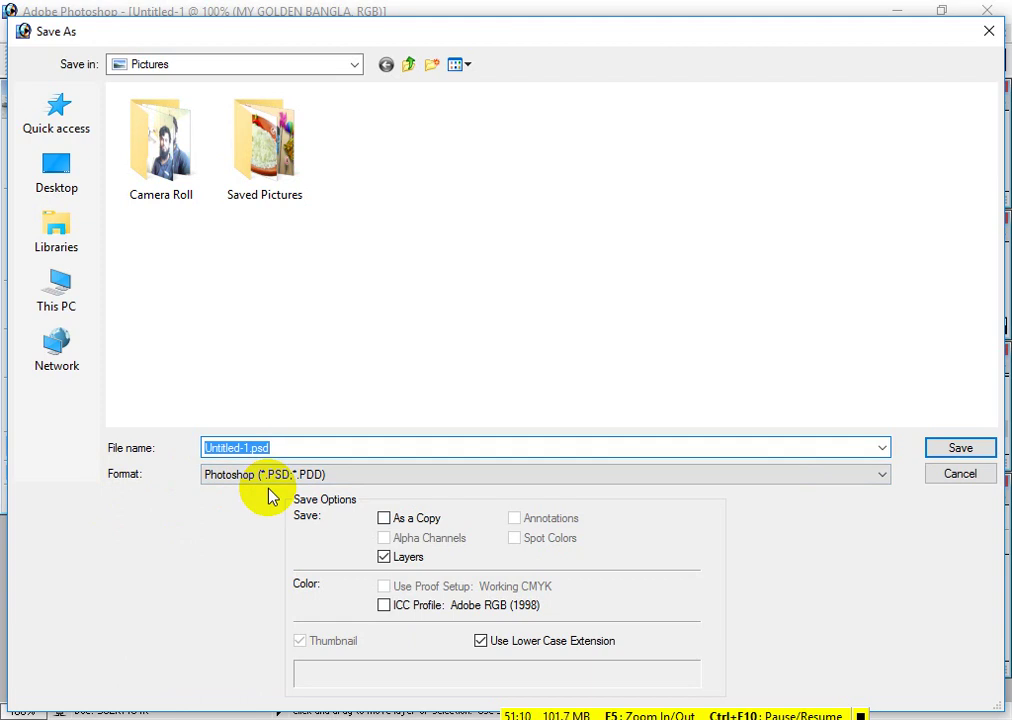
pyautogui.click(322, 478)
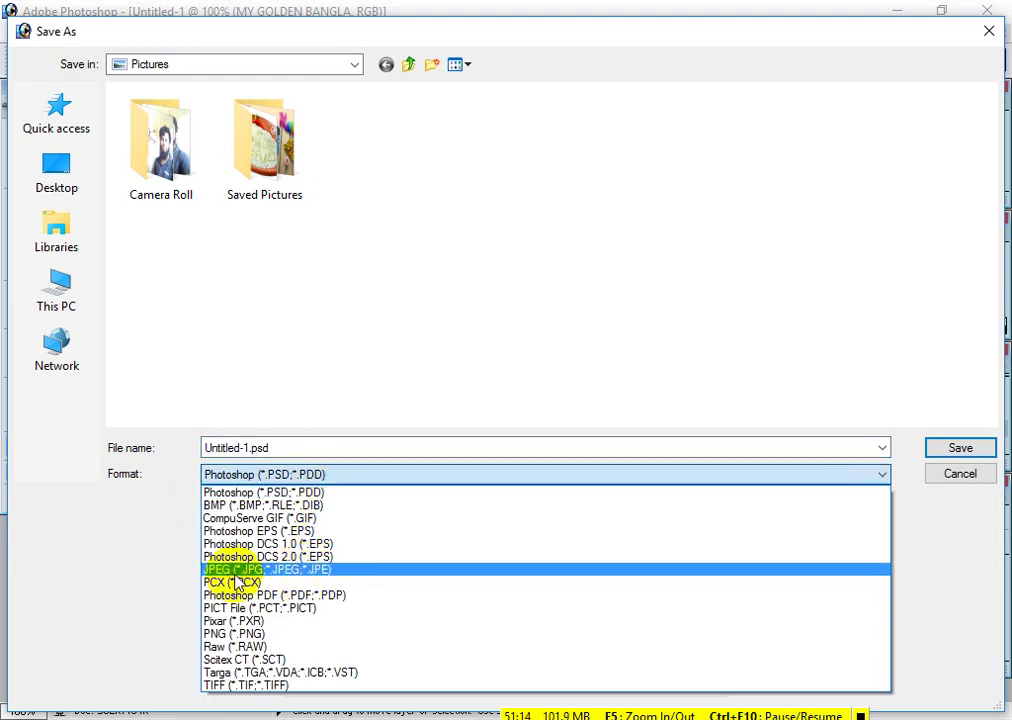
pyautogui.click(314, 570)
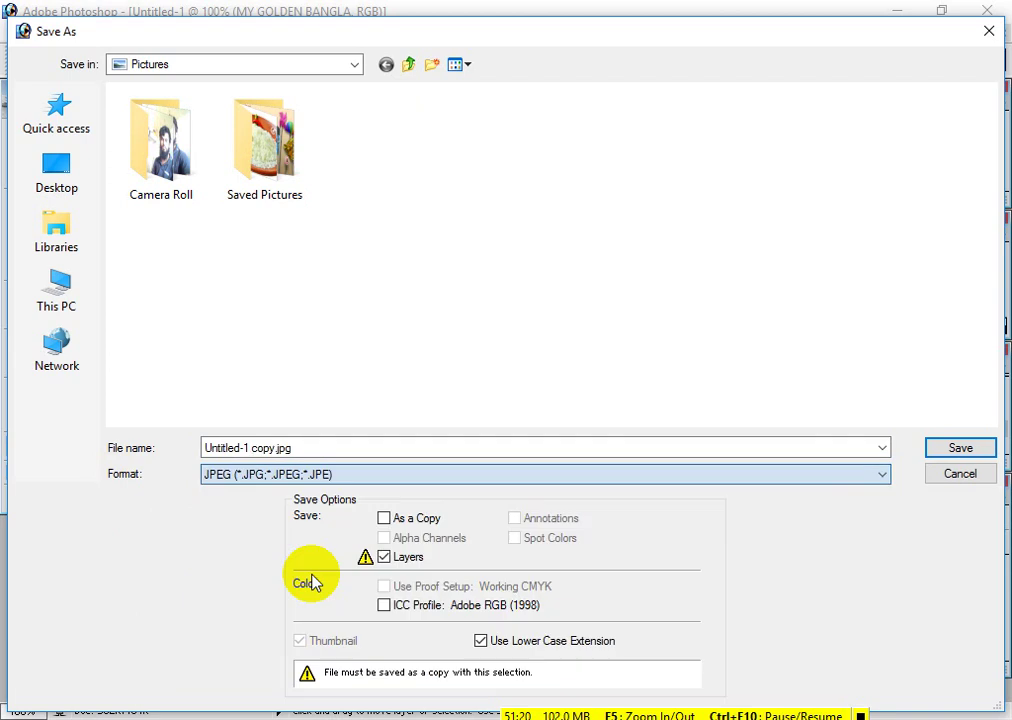
pyautogui.click(318, 447)
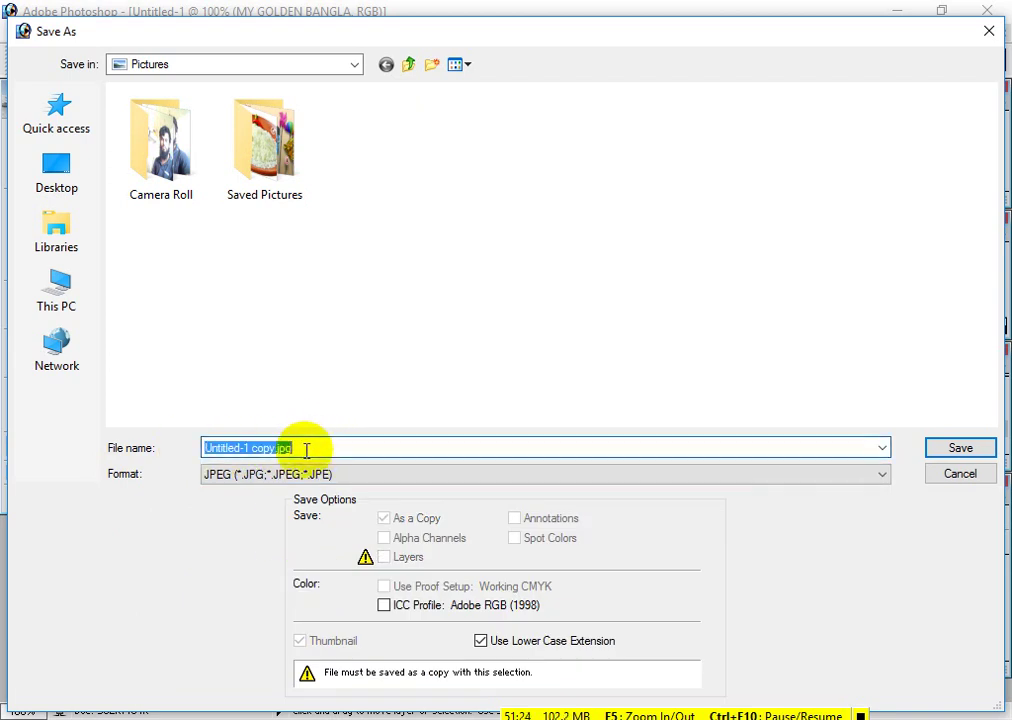
pyautogui.click(76, 186)
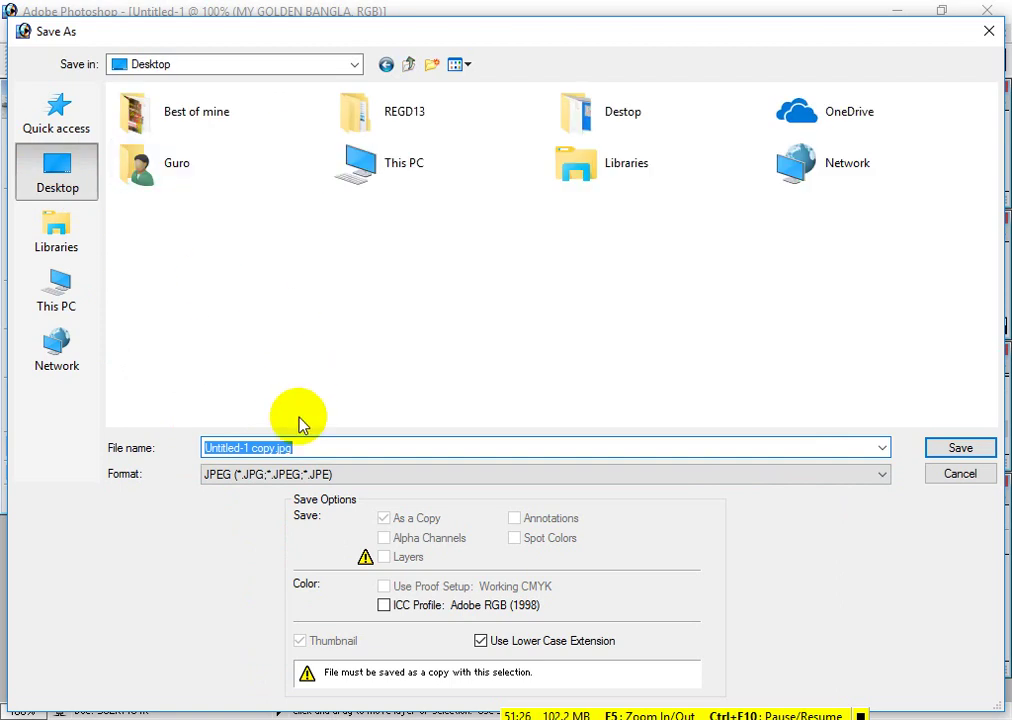
# Step: Name the file 'My Golden Bangla', save it, and set JPEG quality to 12 Maximum
pyautogui.moveTo(323, 447); pyautogui.dragTo(97, 438)
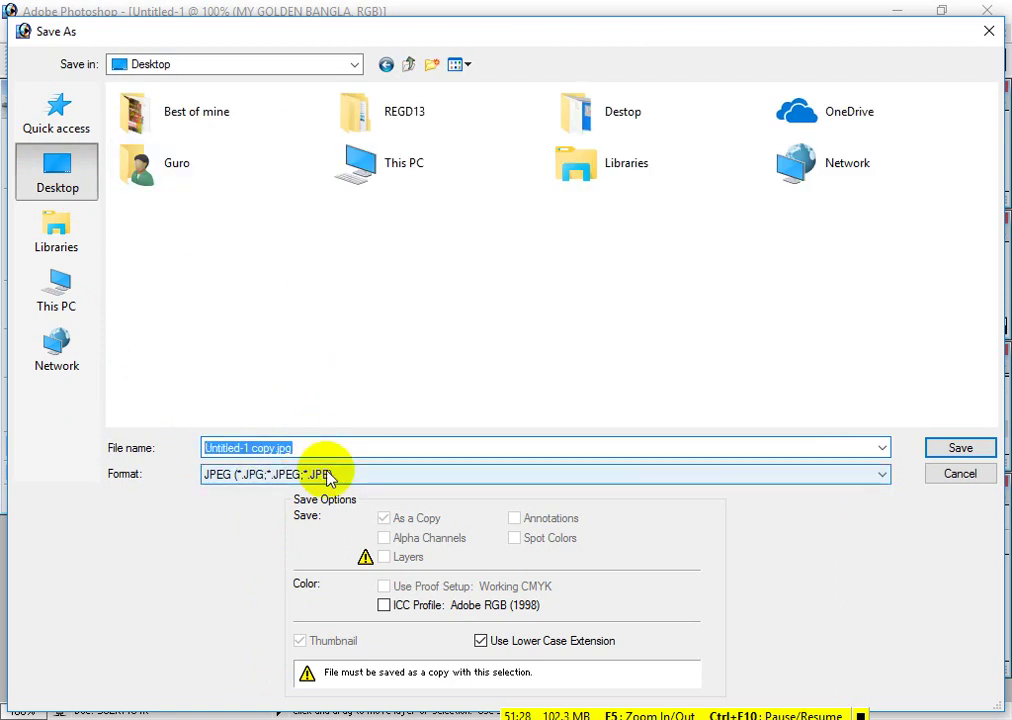
pyautogui.write('My Golden Bangla')
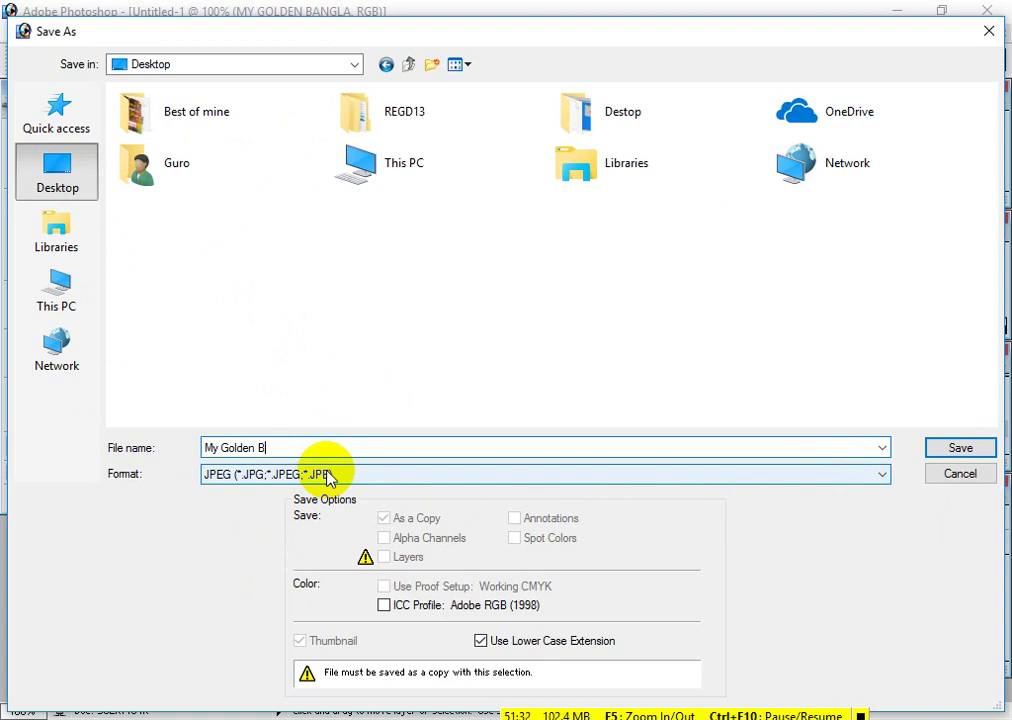
pyautogui.click(955, 447)
pyautogui.moveTo(421, 330); pyautogui.dragTo(718, 260)
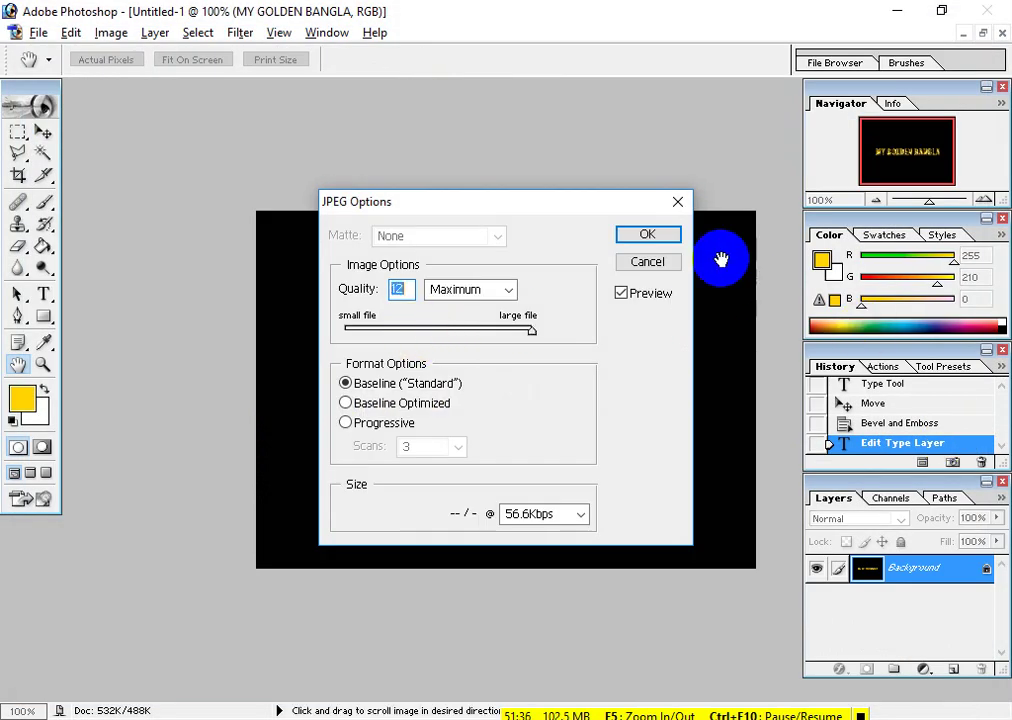
# Step: Confirm the JPEG options, close Untitled-1 unsaved and Color_star, then quit Photoshop and File Explorer
pyautogui.click(650, 236)
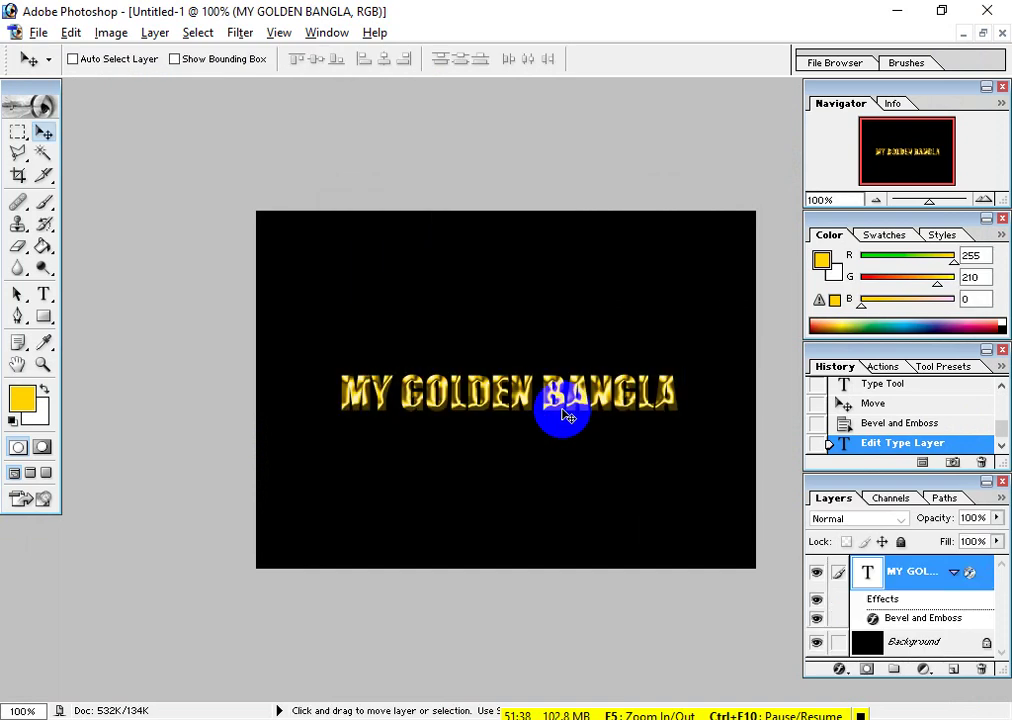
pyautogui.click(1002, 34)
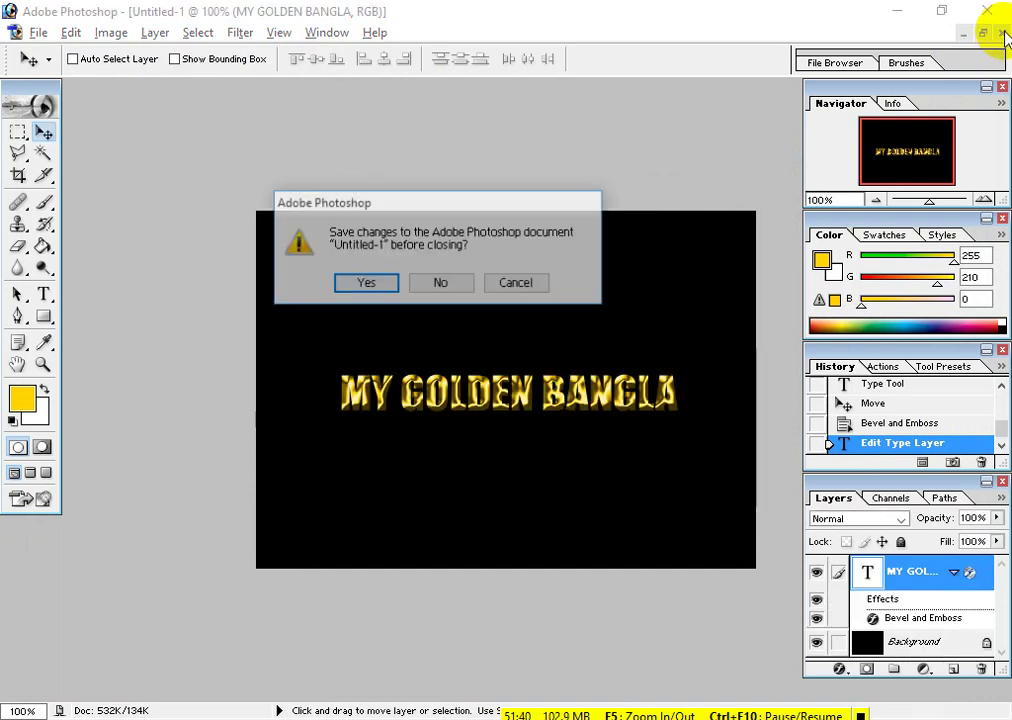
pyautogui.click(462, 281)
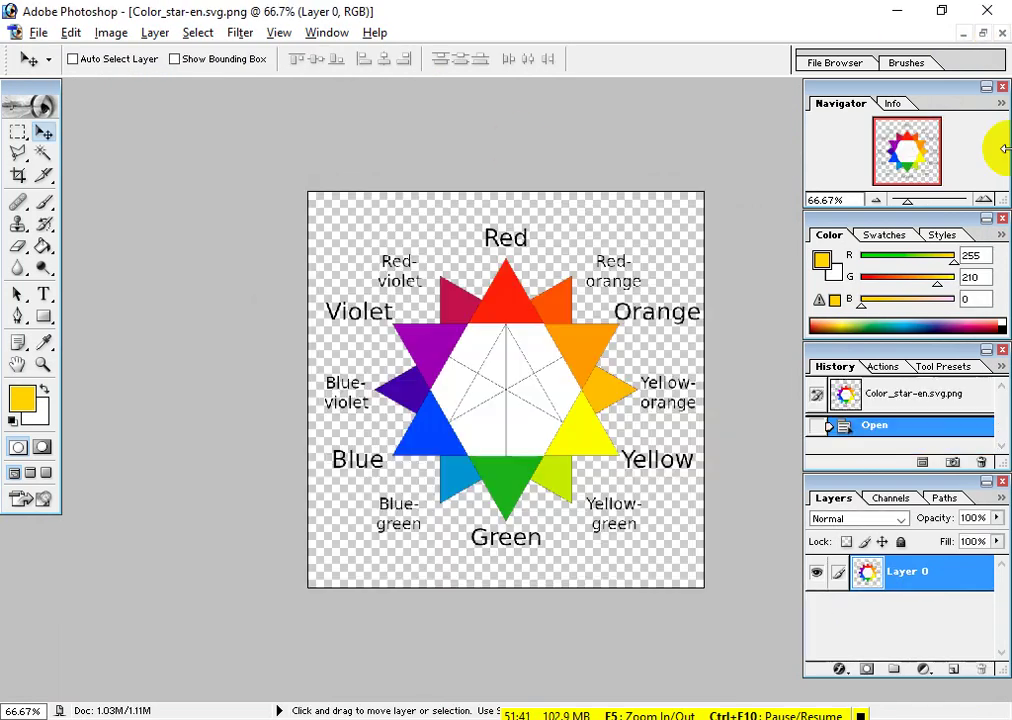
pyautogui.click(1002, 33)
pyautogui.click(995, 10)
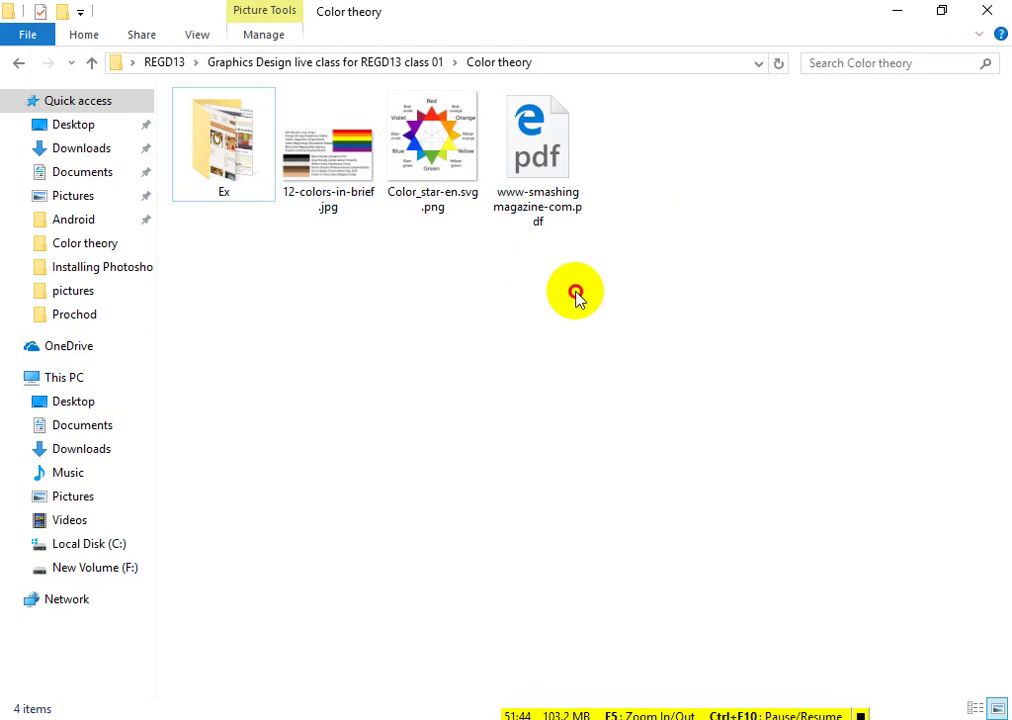
pyautogui.click(994, 9)
# Step: Close the Notepad to-do list and open My Golden Bangla.jpg from the desktop in Photos
pyautogui.click(493, 283)
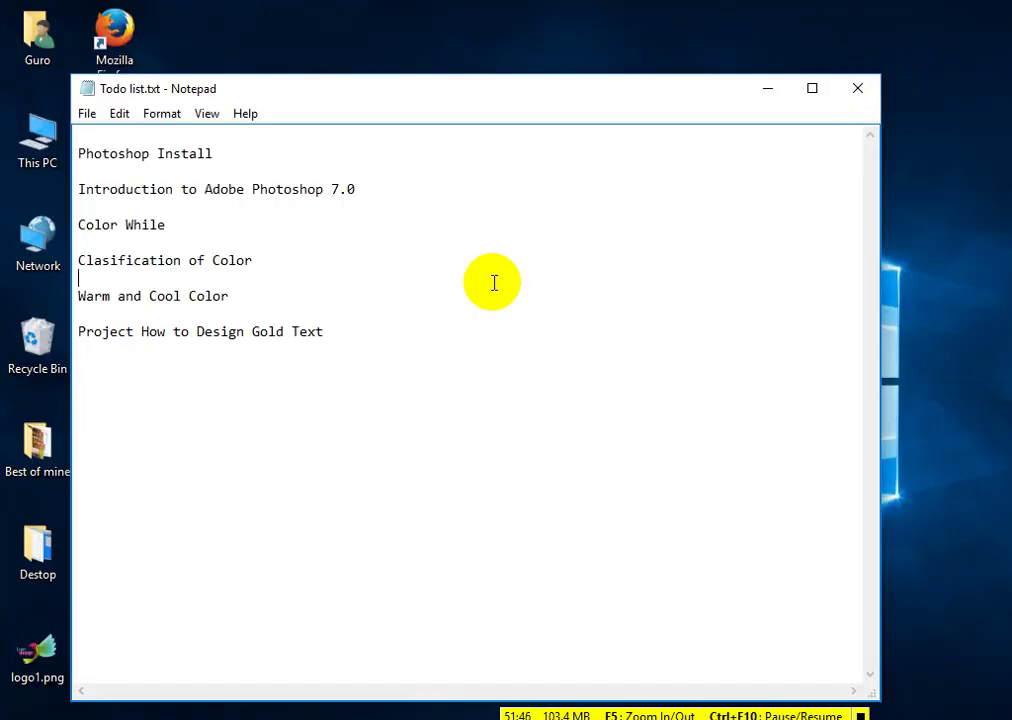
pyautogui.click(857, 88)
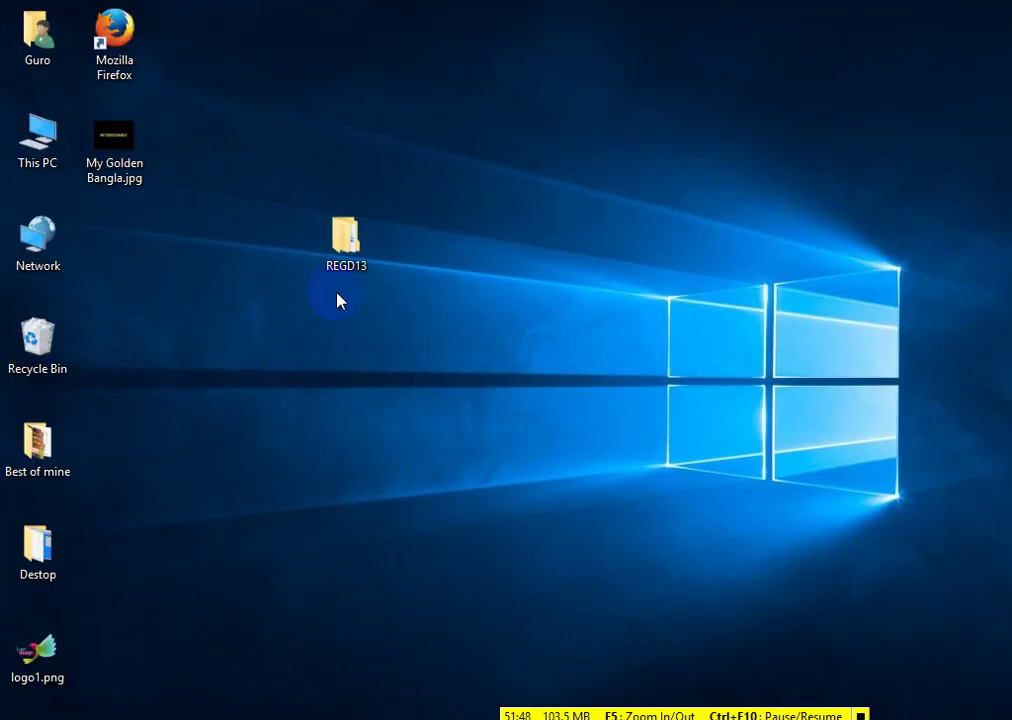
pyautogui.doubleClick(100, 145)
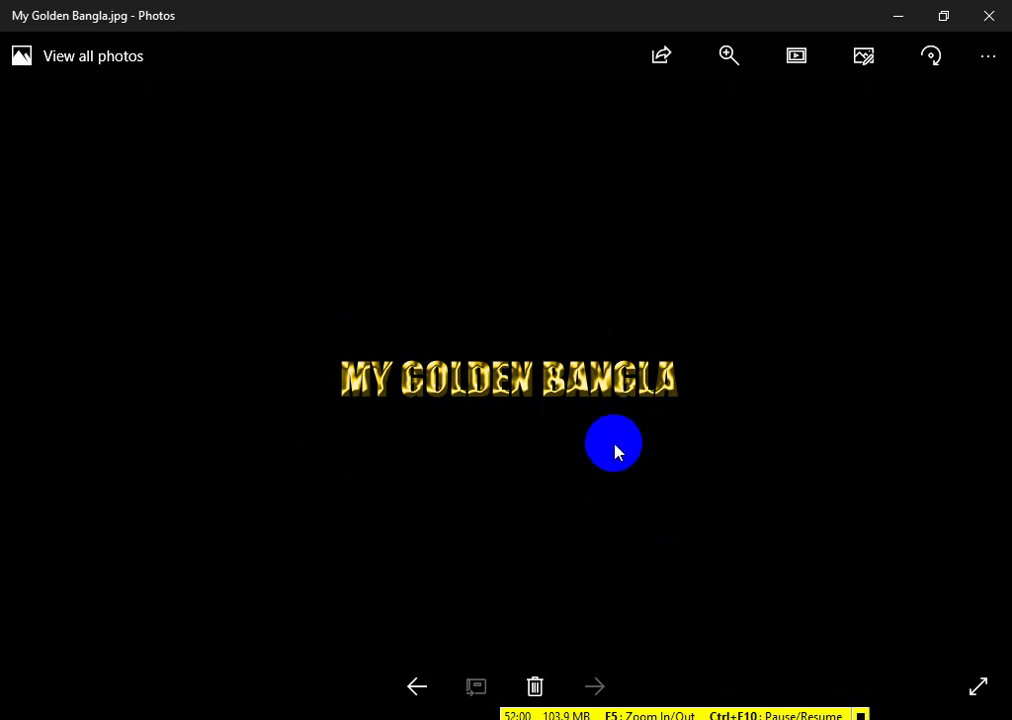
pyautogui.click(989, 16)
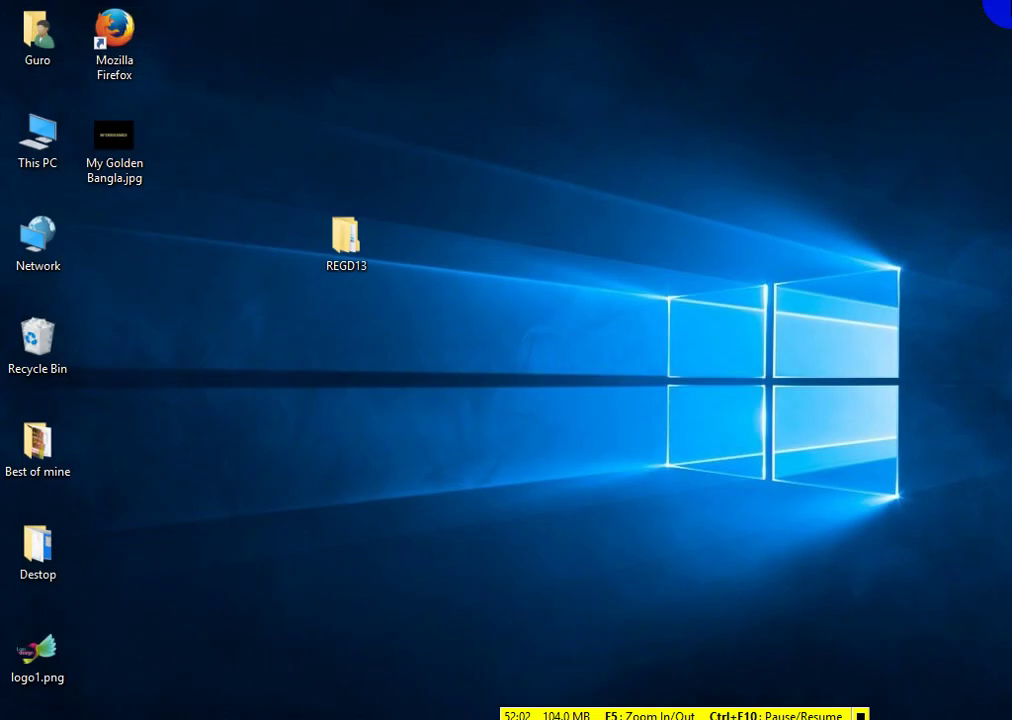
pyautogui.rightClick(651, 280)
pyautogui.click(690, 340)
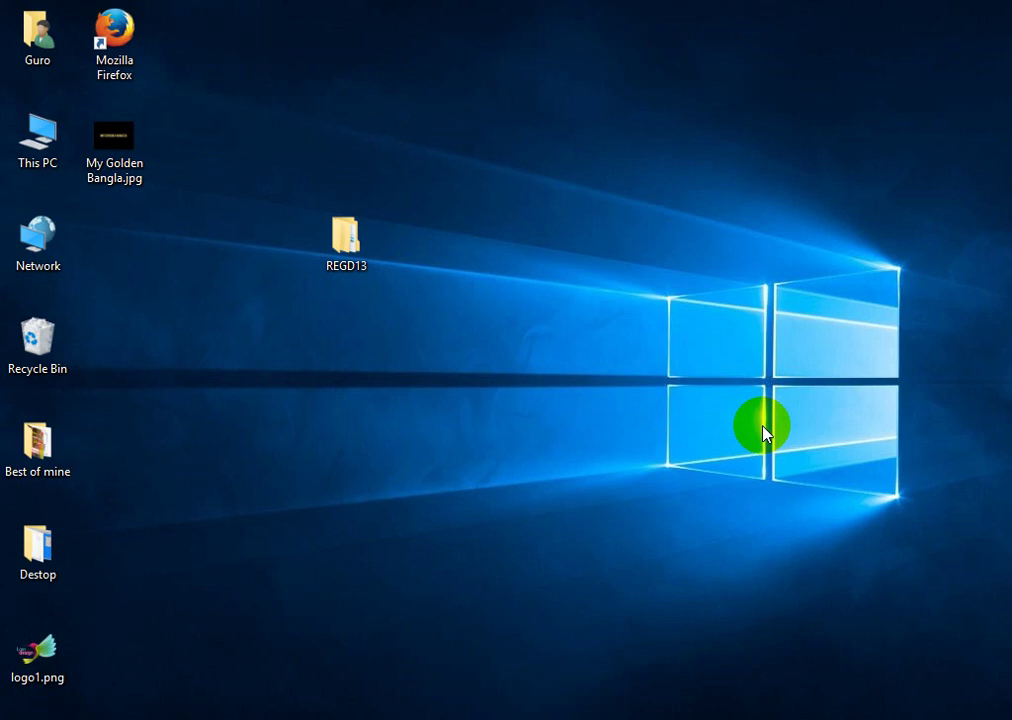
pyautogui.rightClick(645, 347)
pyautogui.click(673, 407)
pyautogui.rightClick(697, 385)
pyautogui.click(700, 429)
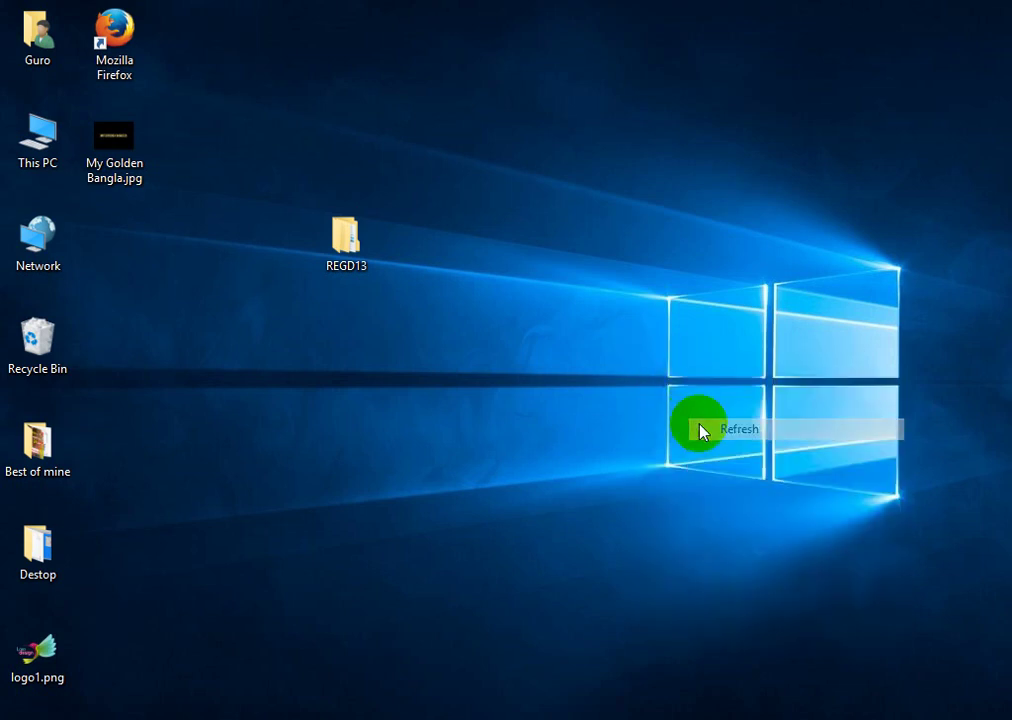
pyautogui.rightClick(708, 452)
pyautogui.click(748, 457)
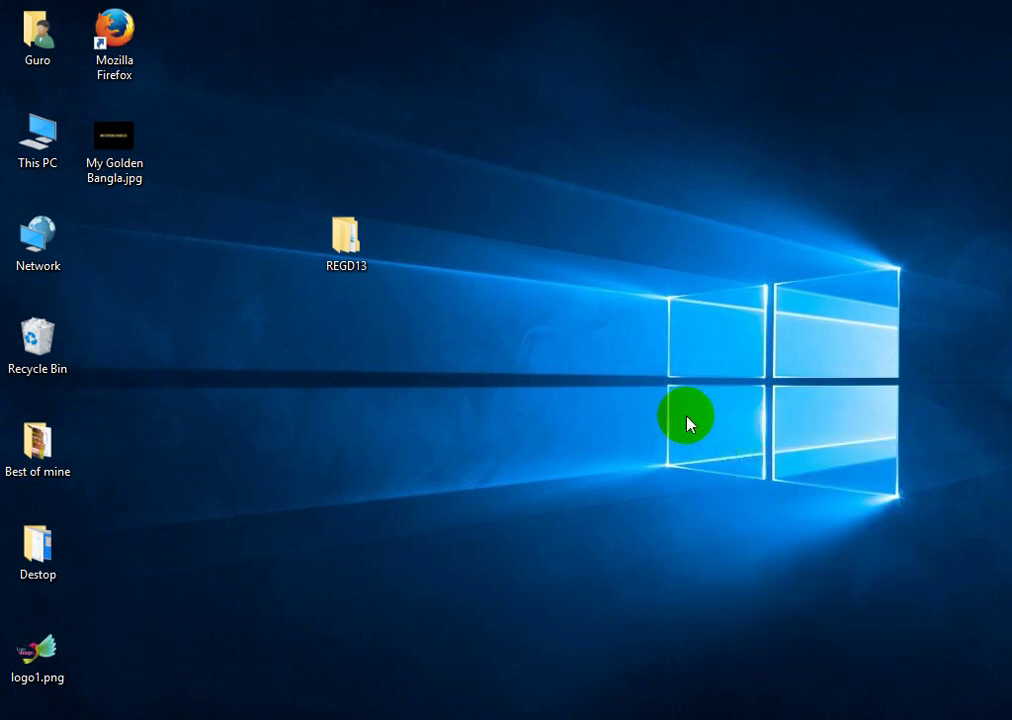